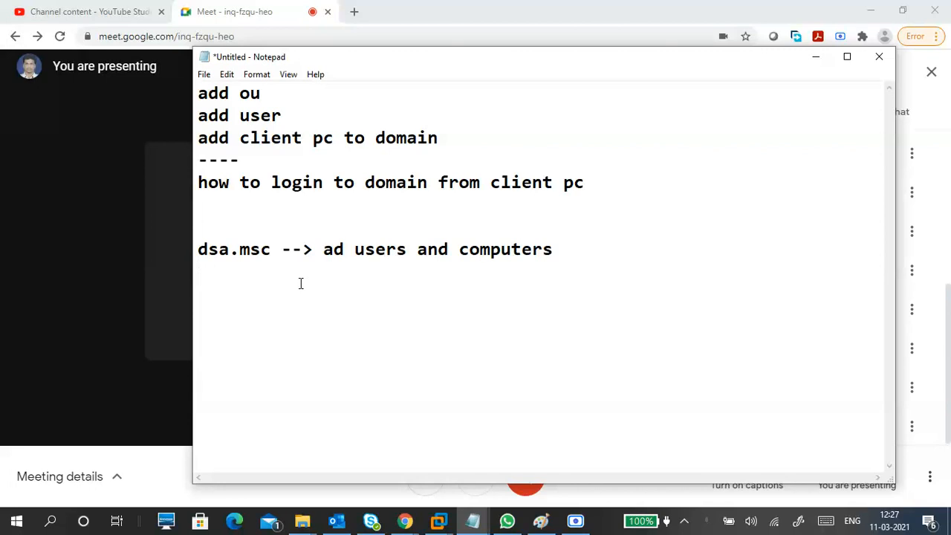
Step: Add a dashed separator below the dsa.msc line, followed by the headings "local profile" and "roaming profile" with a blank line between them
type("------------------")
key("Return")
type("local prof")
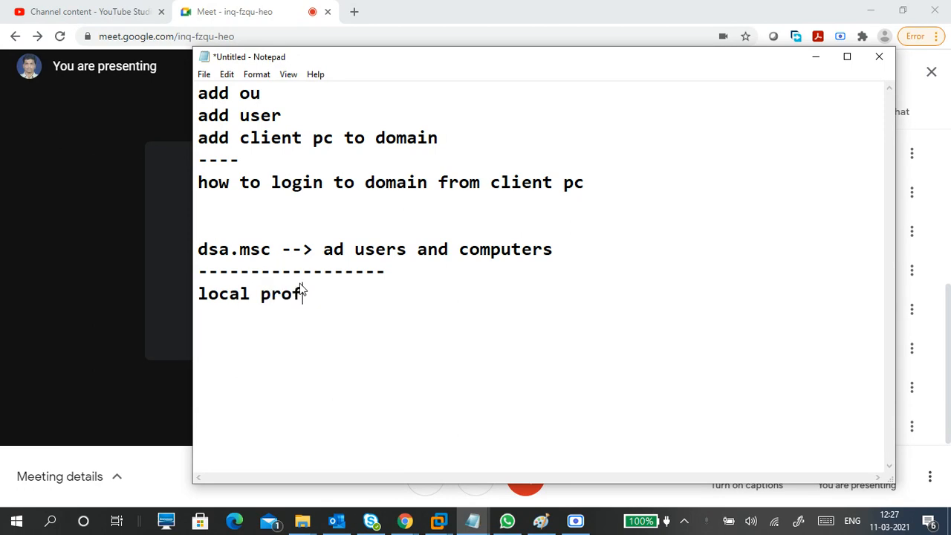
type("ile")
key("Return")
key("Return")
type("roami")
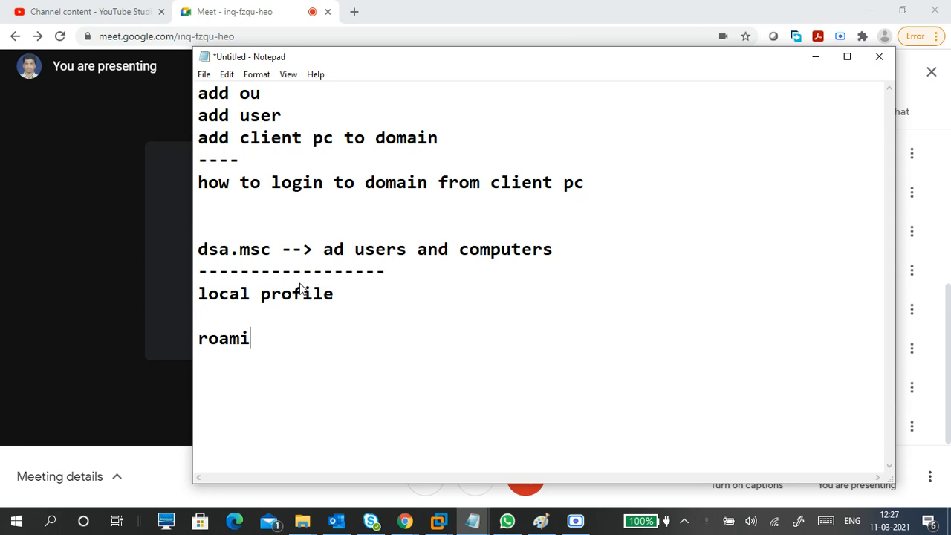
type("ng profile")
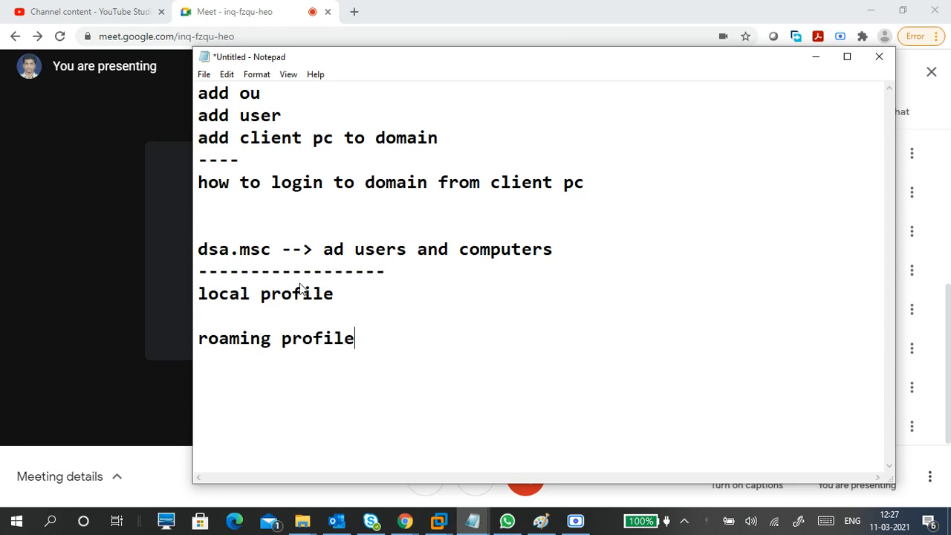
Step: Write "--user data store in local pc only" on the line between the two profile headings
key("Up")
type("--user data ")
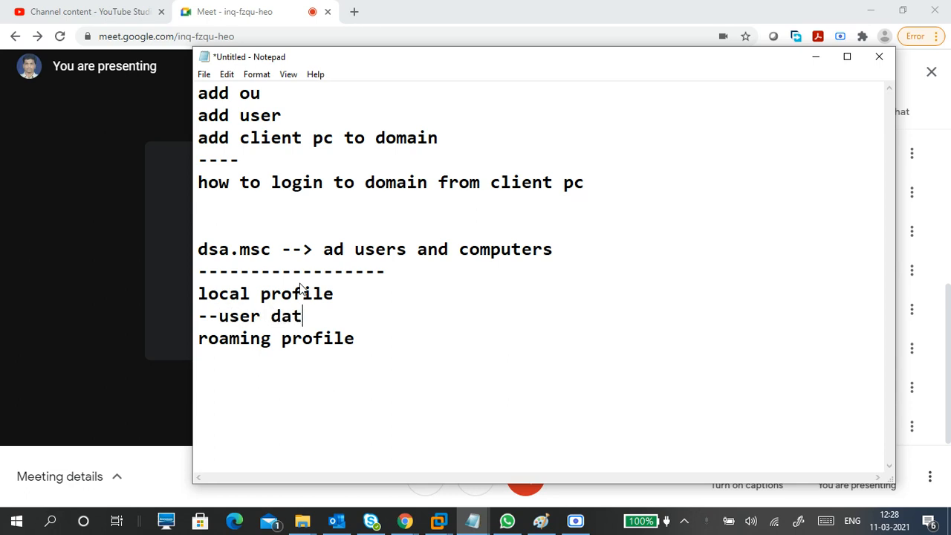
type("store ")
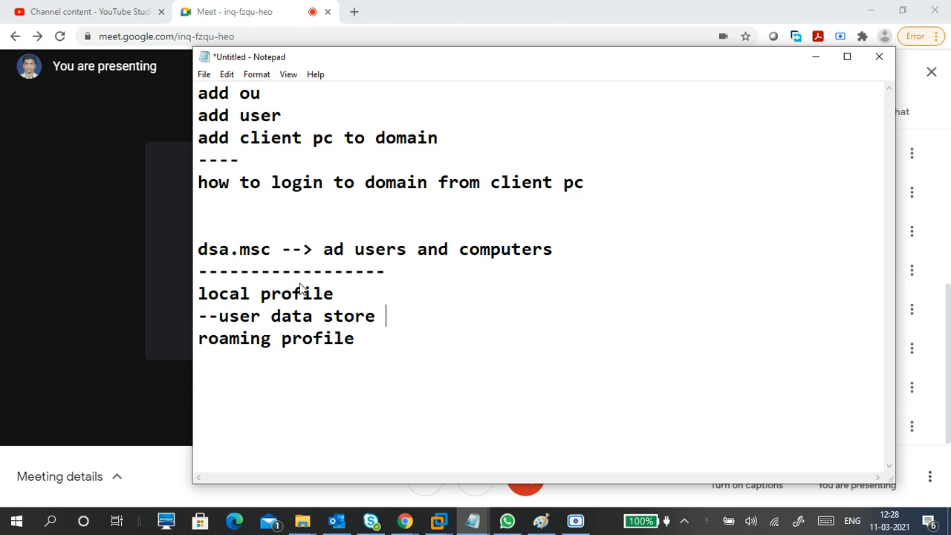
type("in local ")
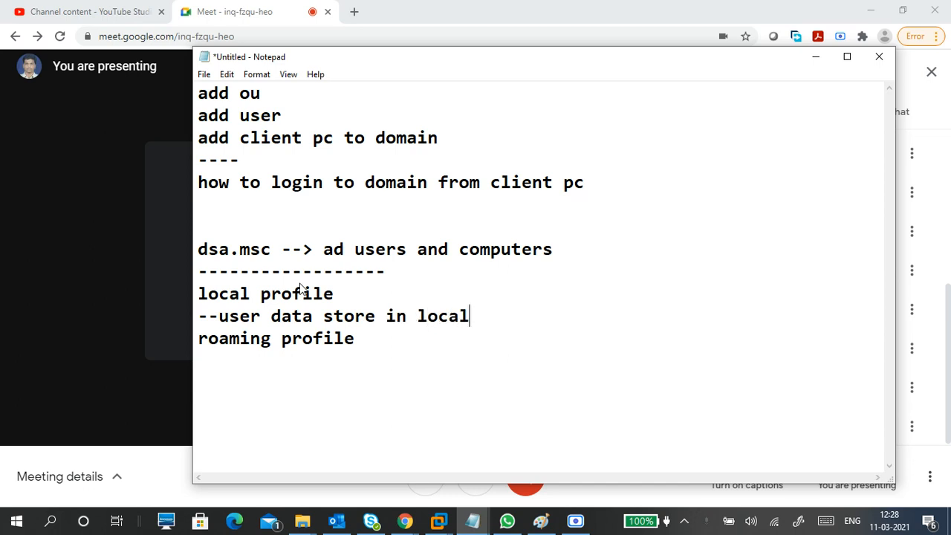
type("pc only")
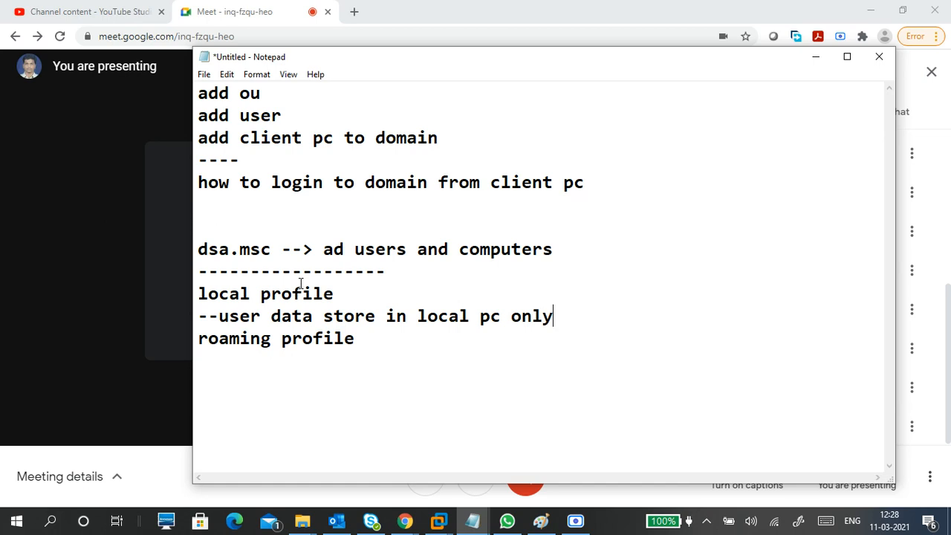
key("Return")
key("BackSpace")
Step: Start a "--" line under "roaming profile" and insert "profile" before "data" in the local profile note
key("Down")
key("Return")
type("--")
left_click(269, 319)
type("profile")
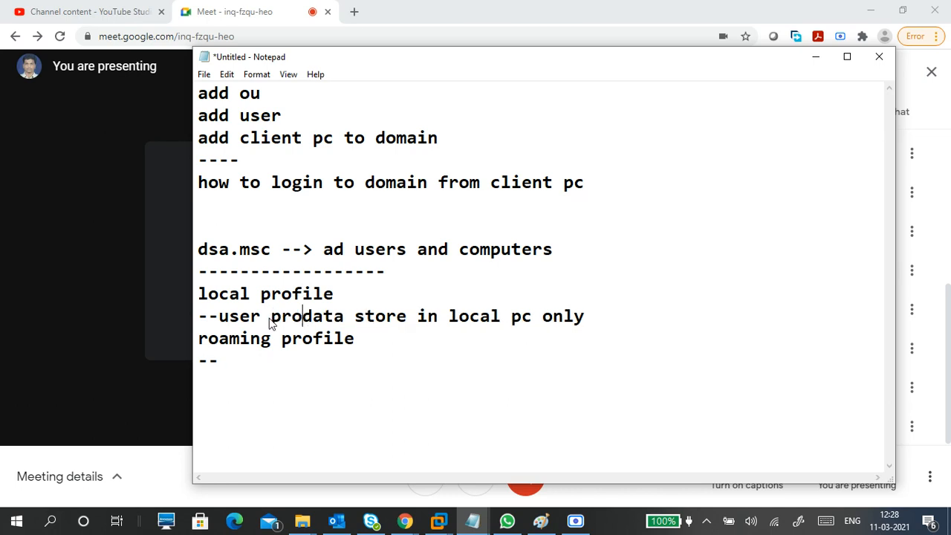
Step: Complete the line under "roaming profile" as "--user profile data store in central storage"
left_click(240, 364)
type("user prof")
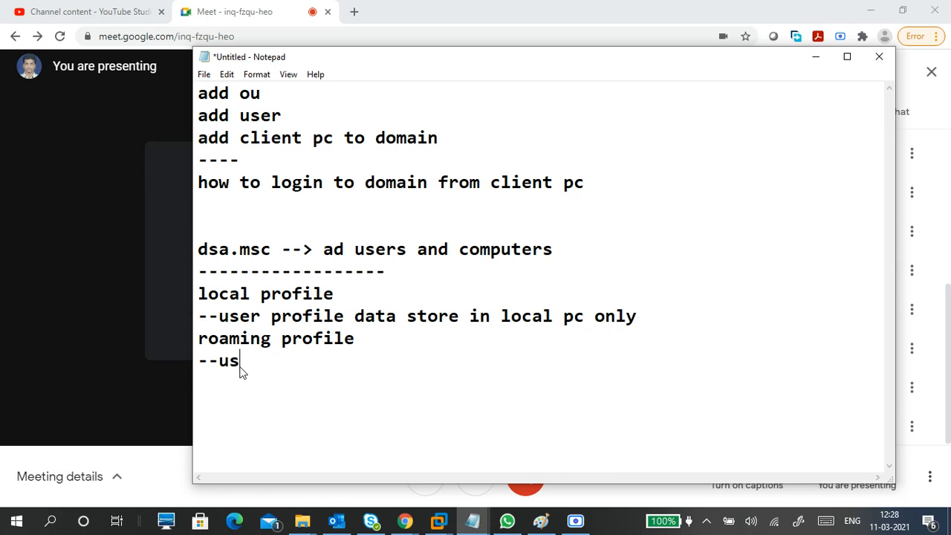
type("ile ")
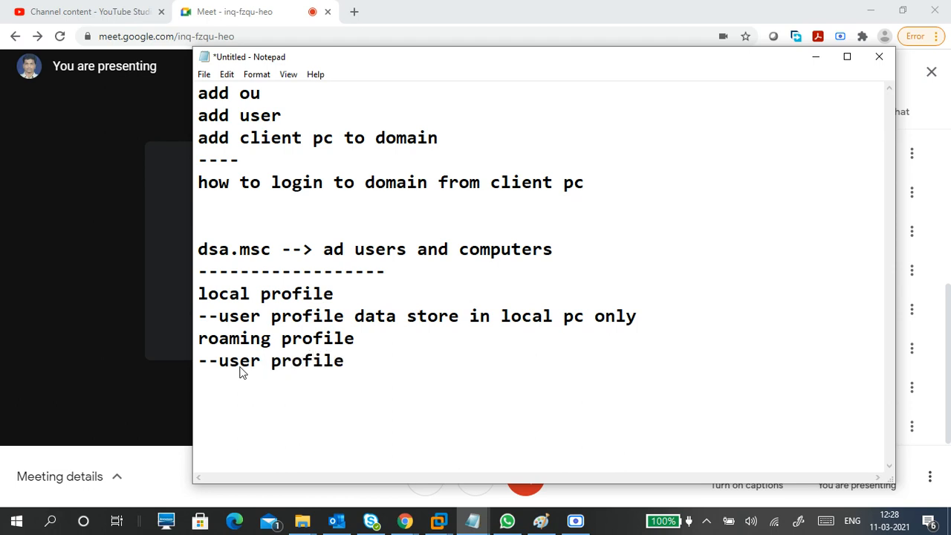
type("data st")
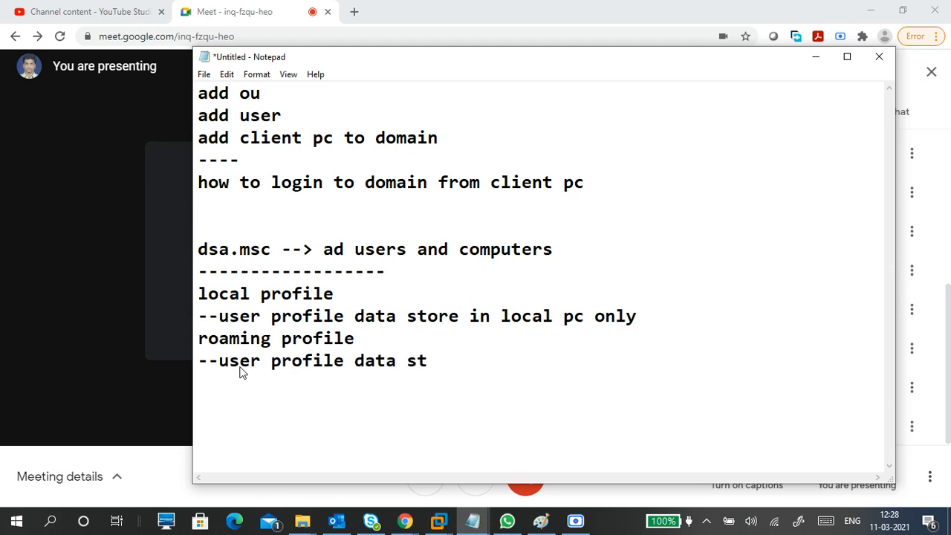
type("ore in cent")
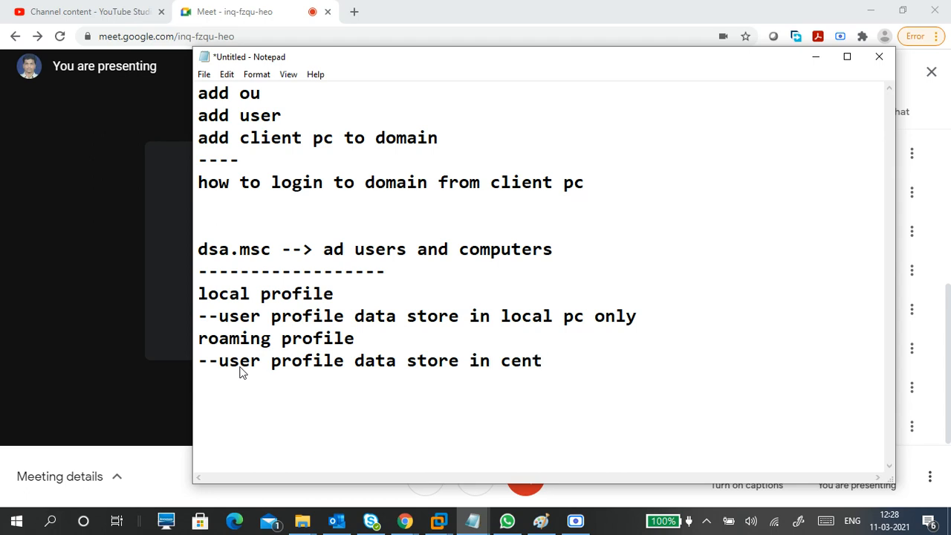
type("ral")
type("storage")
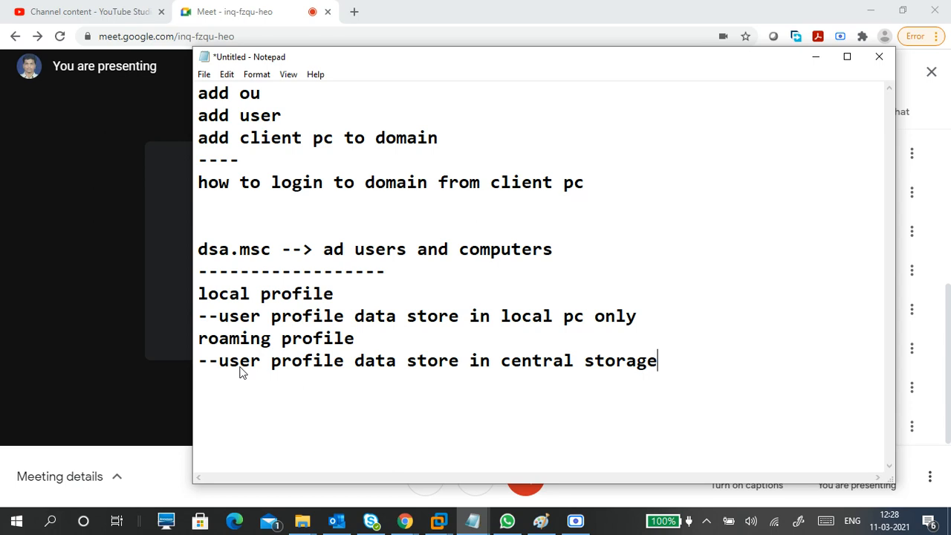
Step: Append "(NAS)" in capitals directly after "central storage" in the roaming profile note
type("(nas)")
key("BackSpace")
key("BackSpace")
key("BackSpace")
key("BackSpace")
type("NAS)")
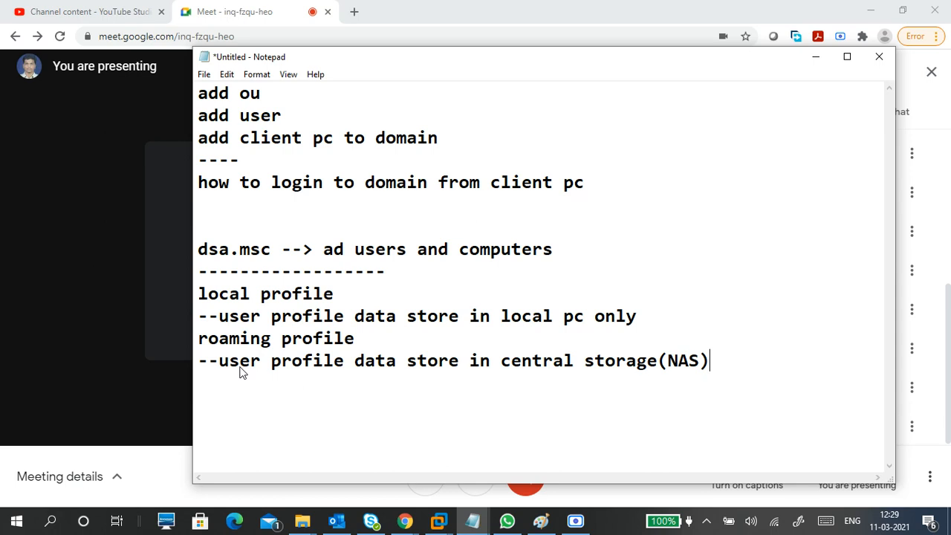
Step: Add the line "and user can access profile where ever user login" below the central storage note
key("Return")
type("and user can ac")
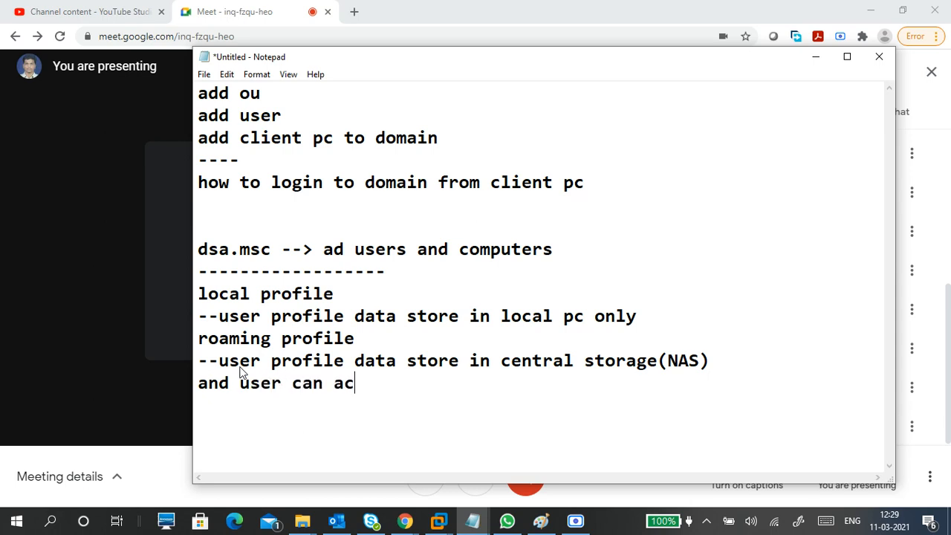
type("cess profile")
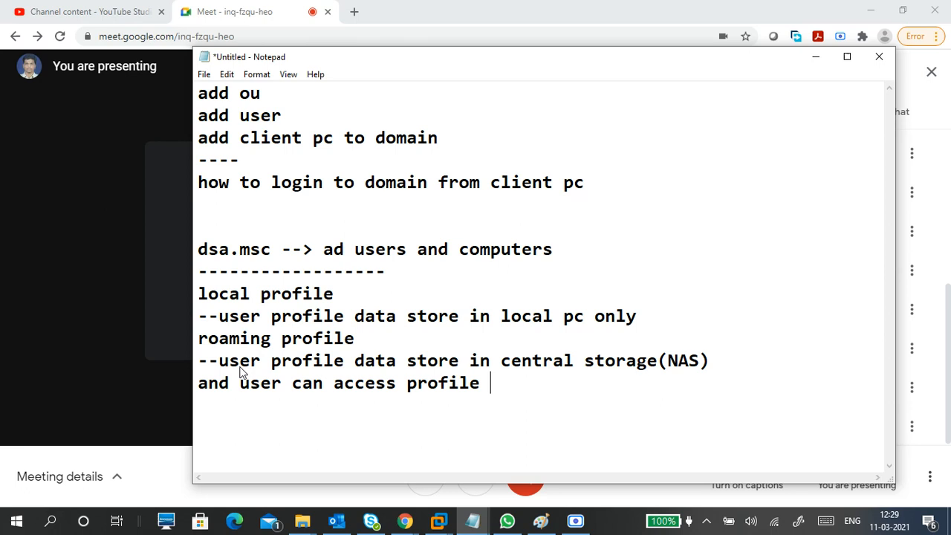
type(" where ever")
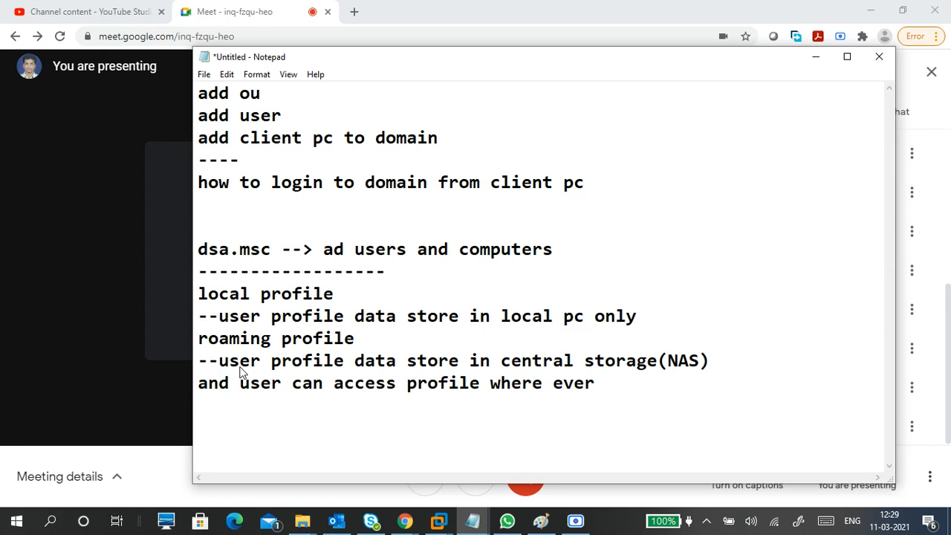
type("user login")
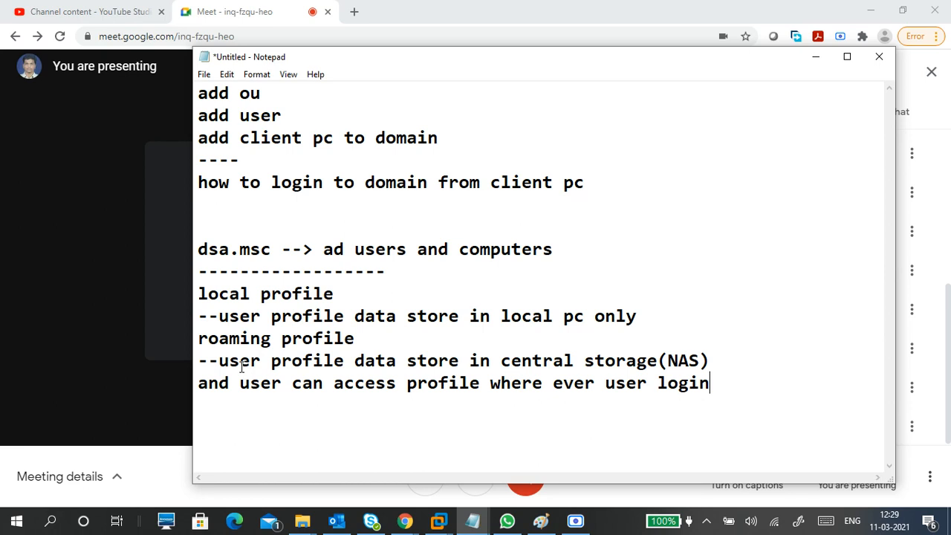
Step: Insert a new line below the local profile note that begins "user cant access"
left_click(662, 315)
key("Return")
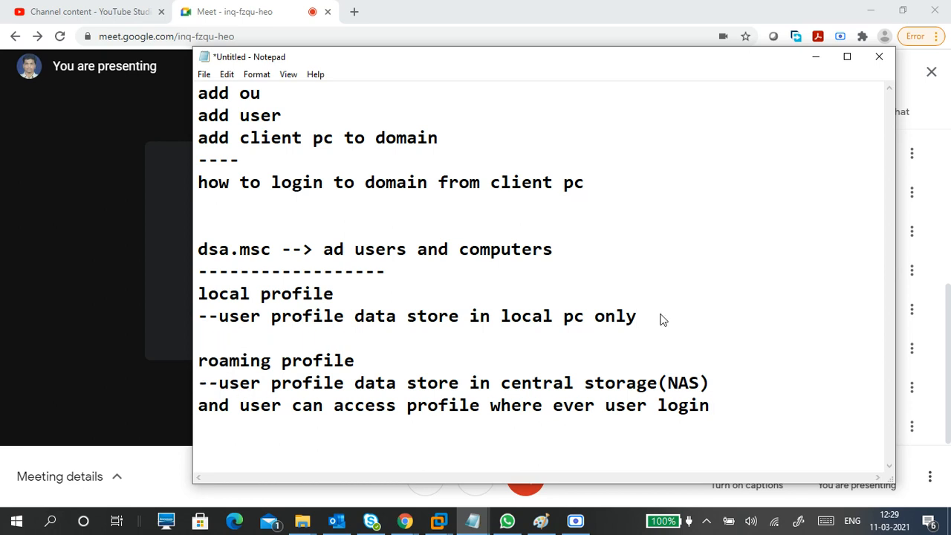
type("usercant")
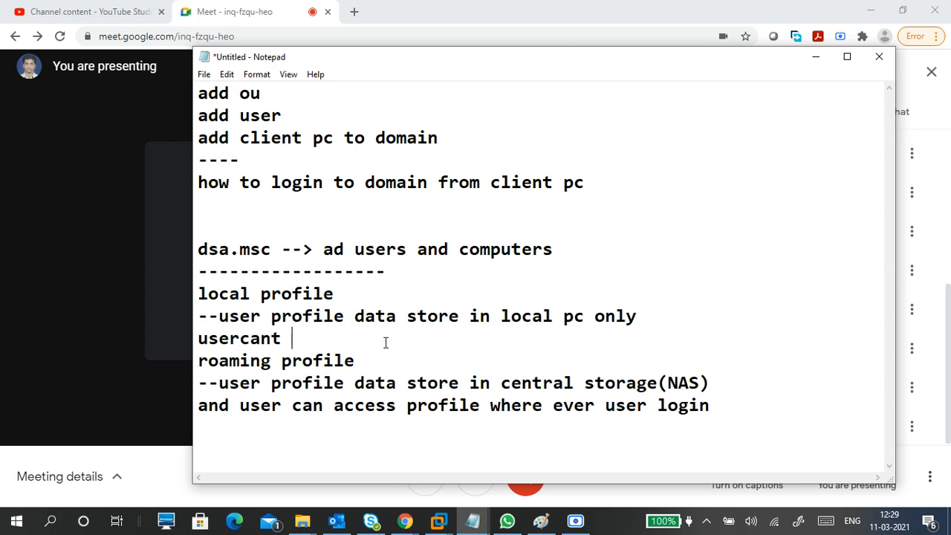
left_click(240, 338)
left_click(297, 346)
type("caa")
key("BackSpace")
key("BackSpace")
key("BackSpace")
type("access")
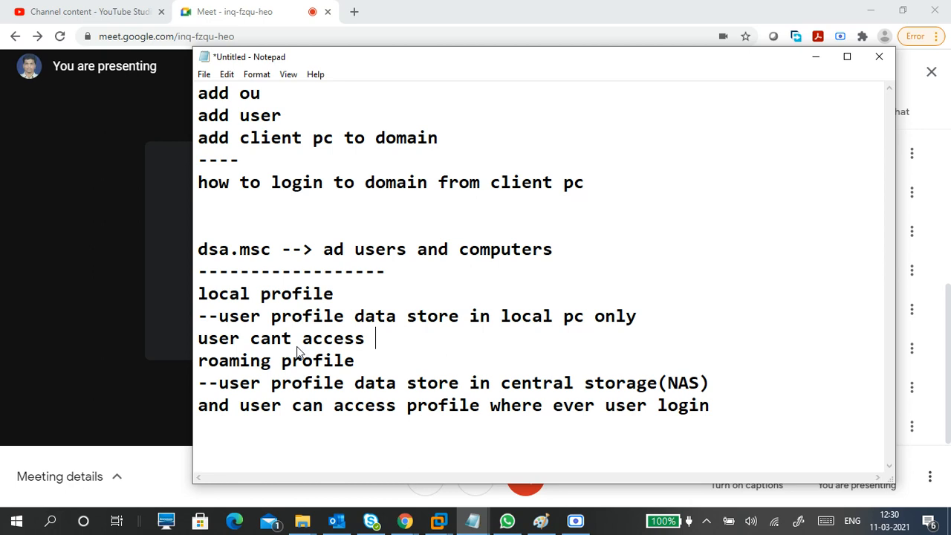
Step: Continue the "user cant access" line with "profile data if user switch different pc"
type("profile da")
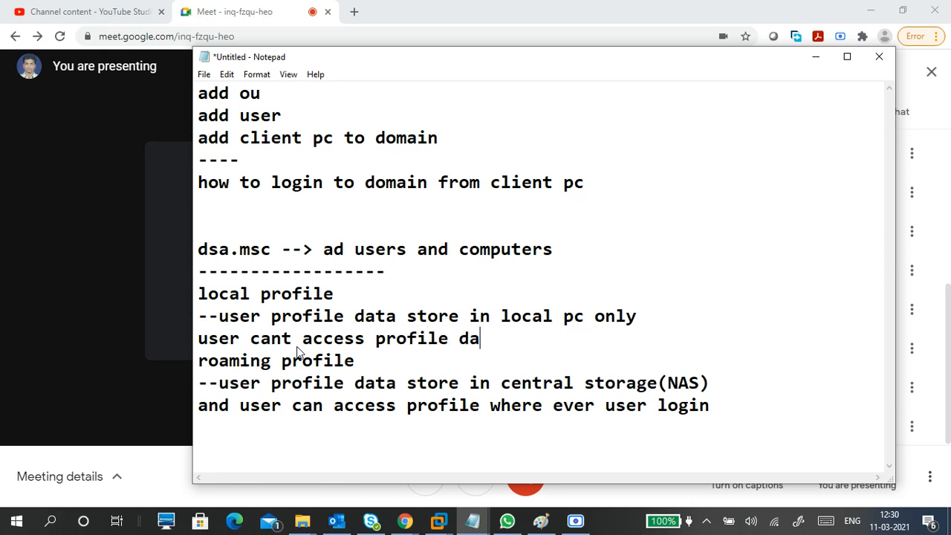
type("ta")
type(" wh")
key("BackSpace")
key("BackSpace")
type("if user ")
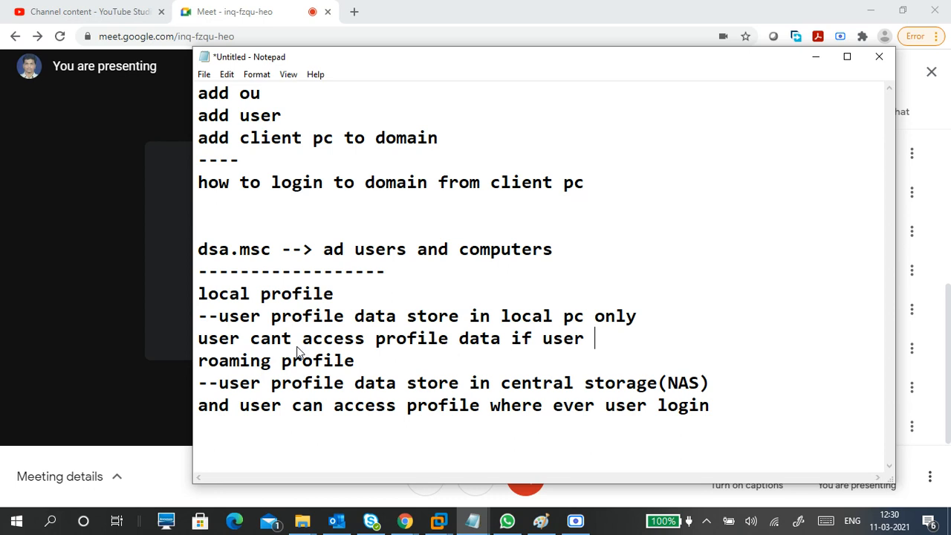
type("whit")
key("BackSpace")
key("BackSpace")
key("BackSpace")
type("switch")
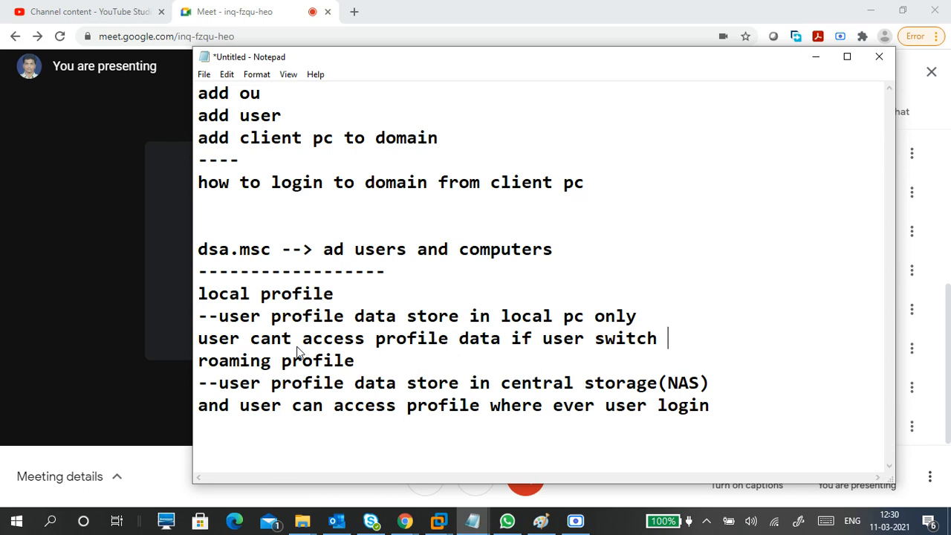
type("differ")
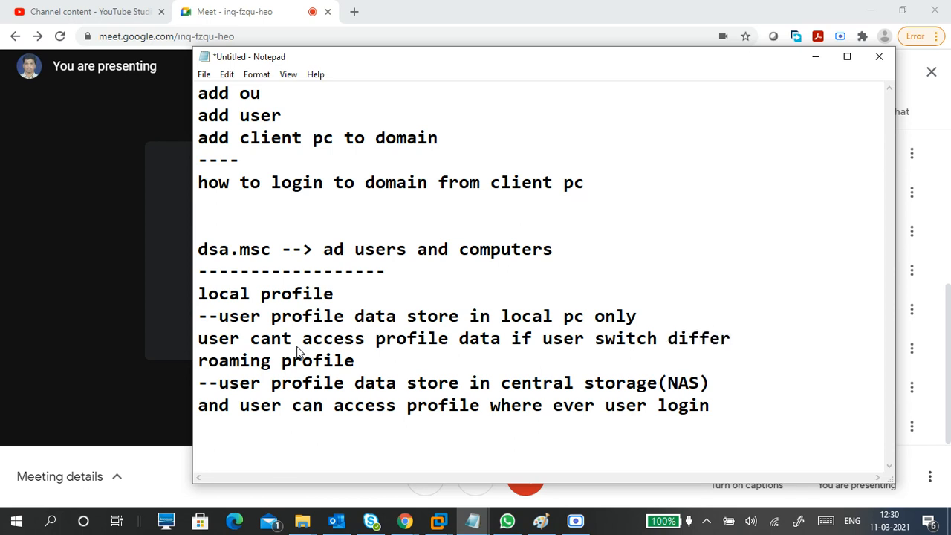
type("ent pc")
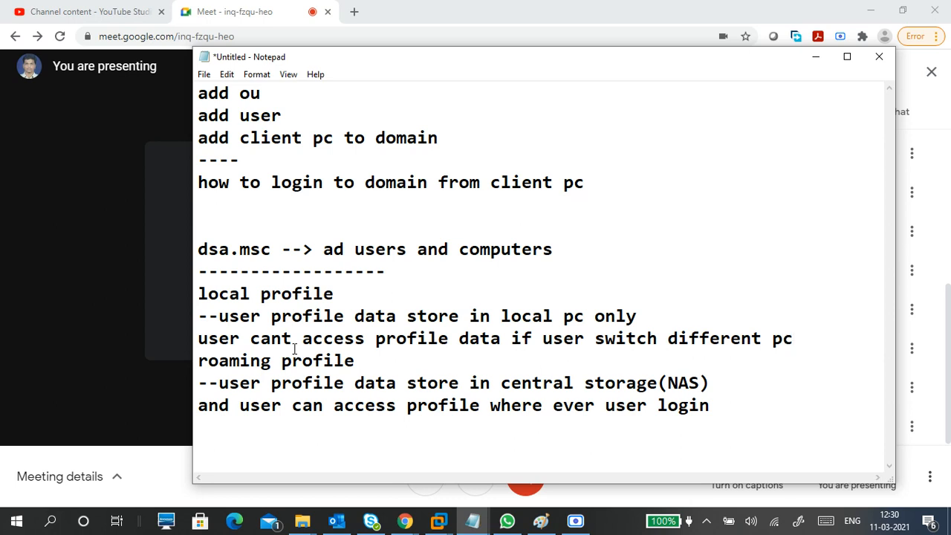
Step: Insert "old" before "profile data" in the "user cant access" line and add a blank line above the "roaming profile" heading
left_click(372, 338)
type("old")
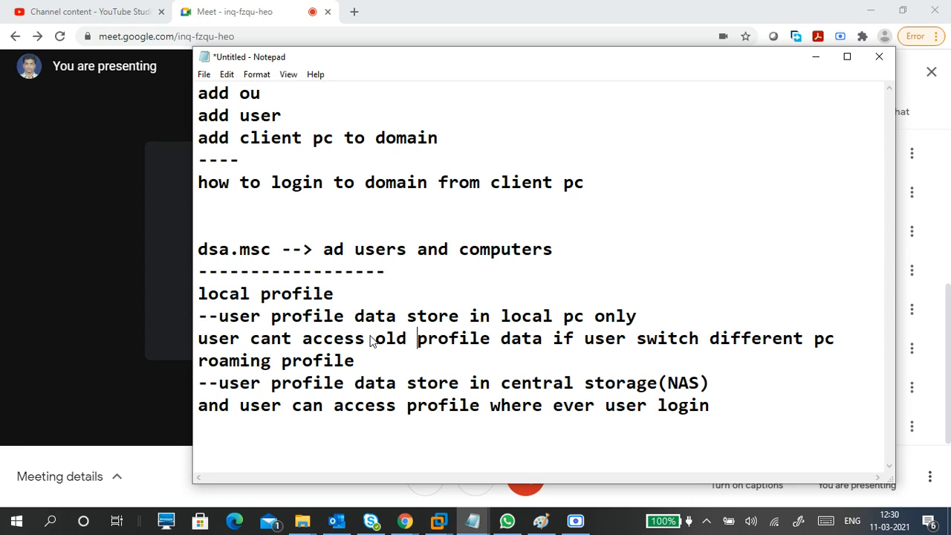
left_click(199, 362)
key("Return")
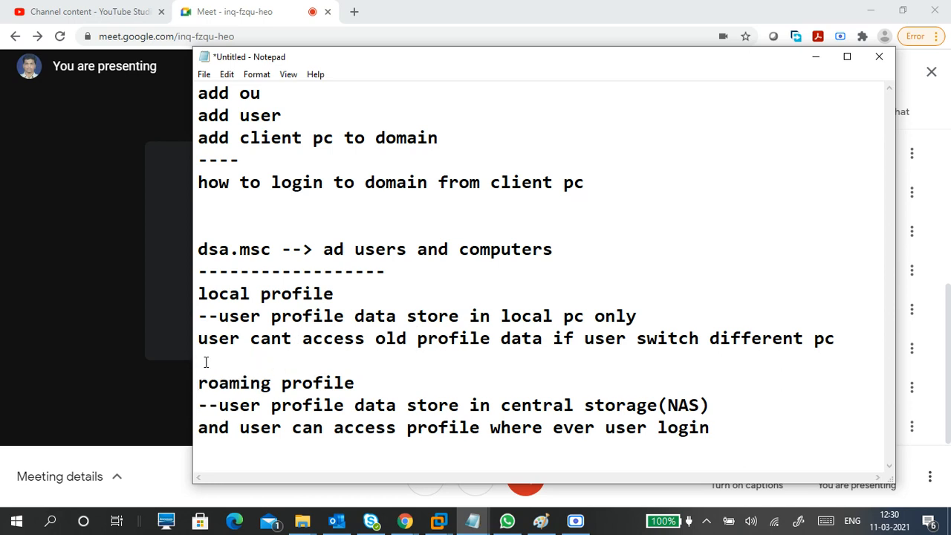
Step: Highlight "central storage(NAS)" in the roaming profile note to point it out
left_click(273, 313)
left_click_drag(720, 402, 496, 405)
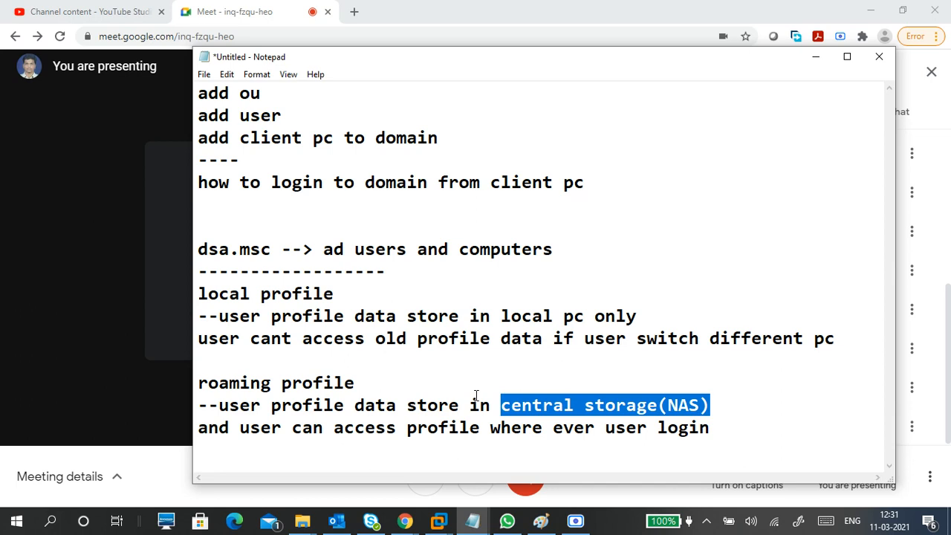
left_click(375, 445)
Step: Add blank lines at the end of the notes, then a dashed separator and the line "user account" below the roaming profile section
left_click(745, 424)
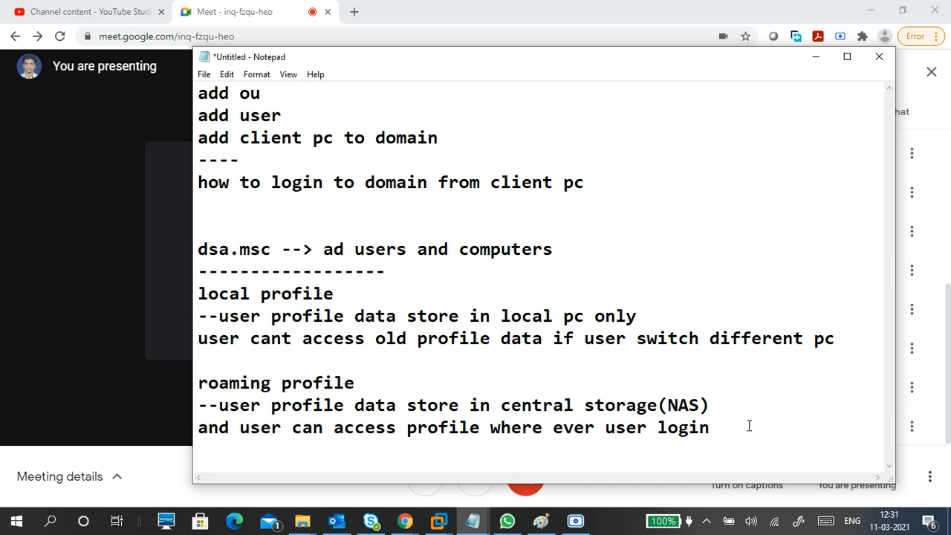
key("Return")
key("Return")
key("Return")
key("Return")
key("Return")
key("Return")
key("Return")
key("Return")
key("Return")
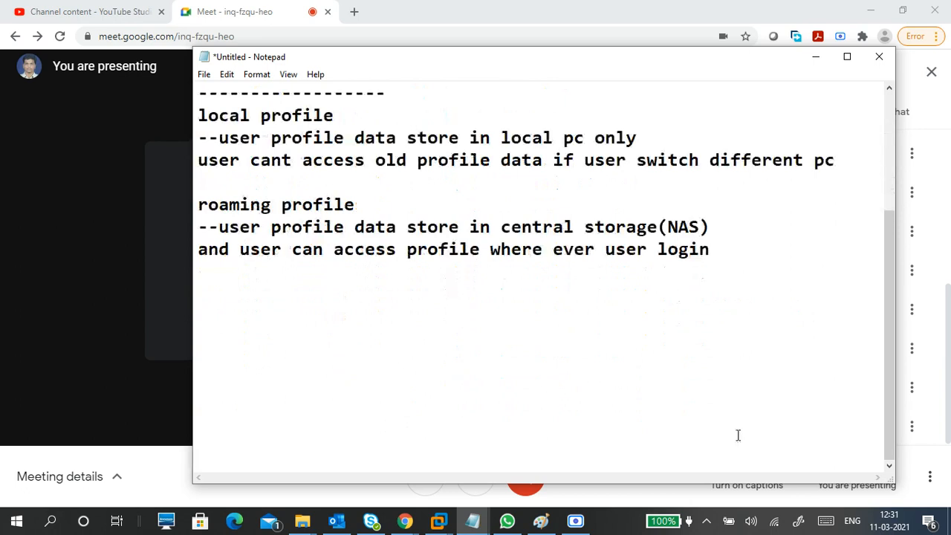
left_click(236, 268)
type("------------------")
key("Return")
type("user account")
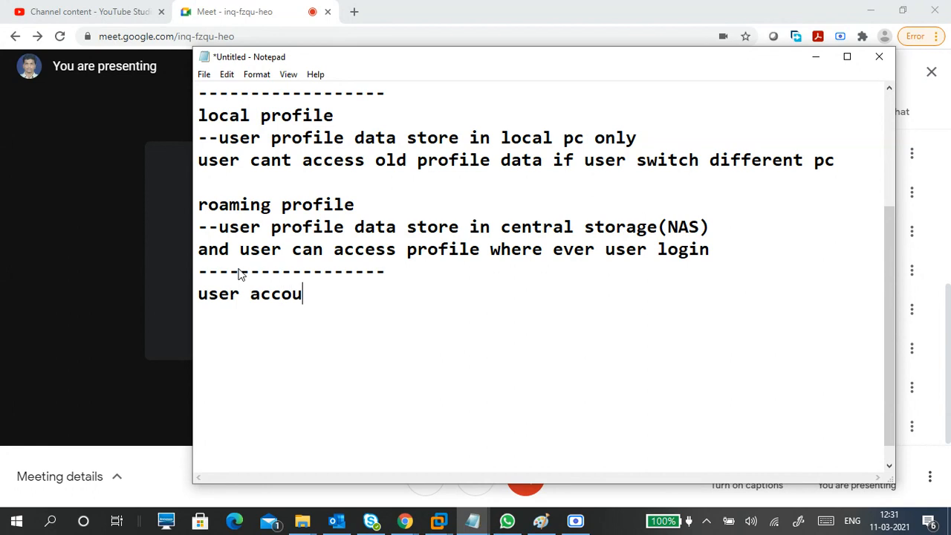
Step: Insert the heading "roaming profile" on its own line directly above "user account"
key("Left")
key("Left")
key("Home")
type("roaming ")
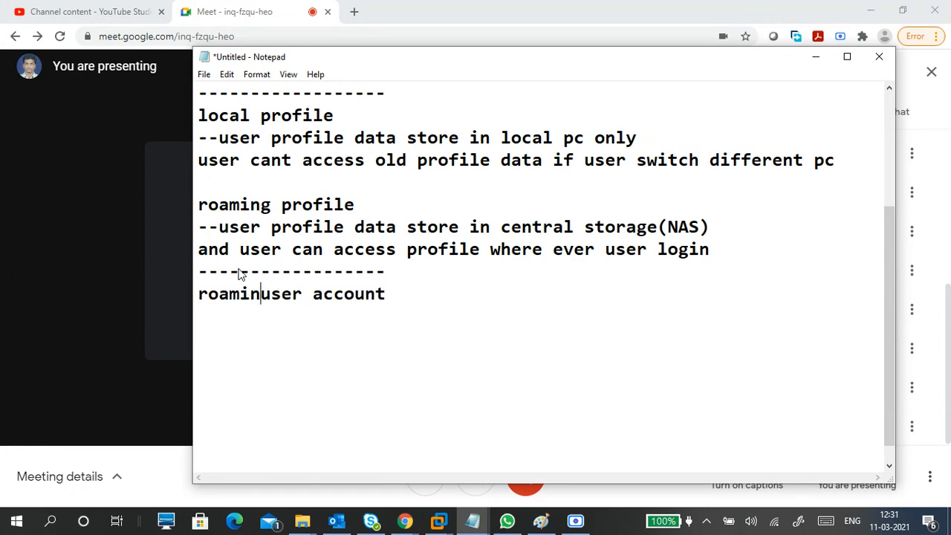
type("p")
type("rofile")
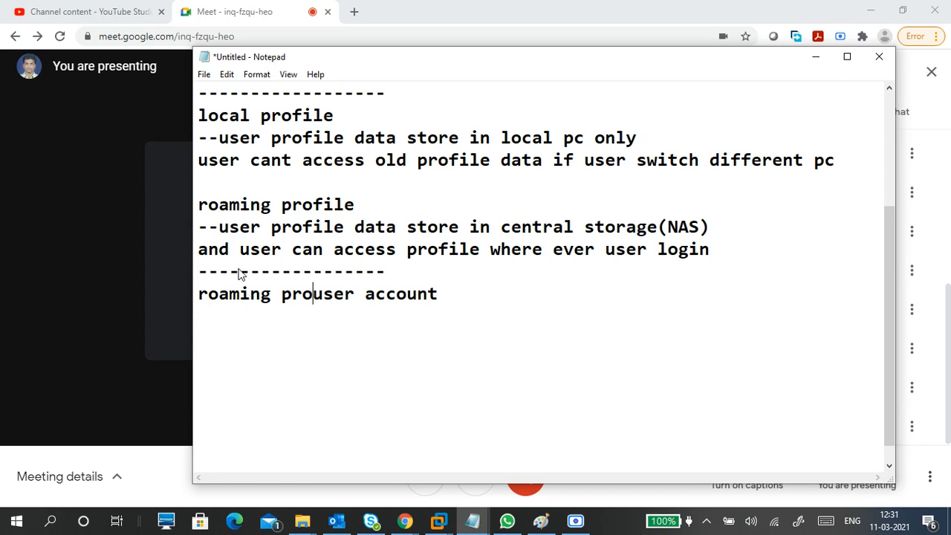
key("Return")
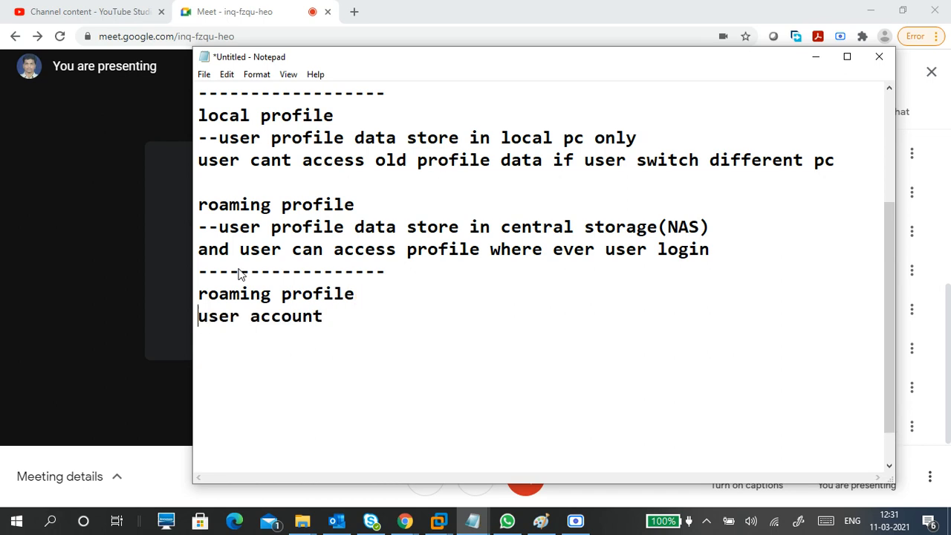
Step: Add a blank line below the last "roaming profile" heading and change the "user account" line to "user -properties"
key("Return")
left_click(237, 321)
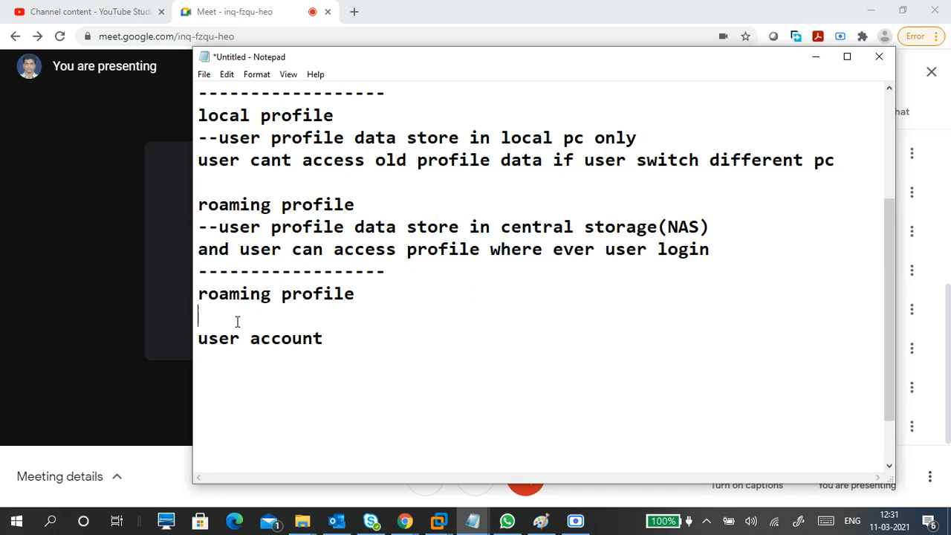
left_click(325, 342)
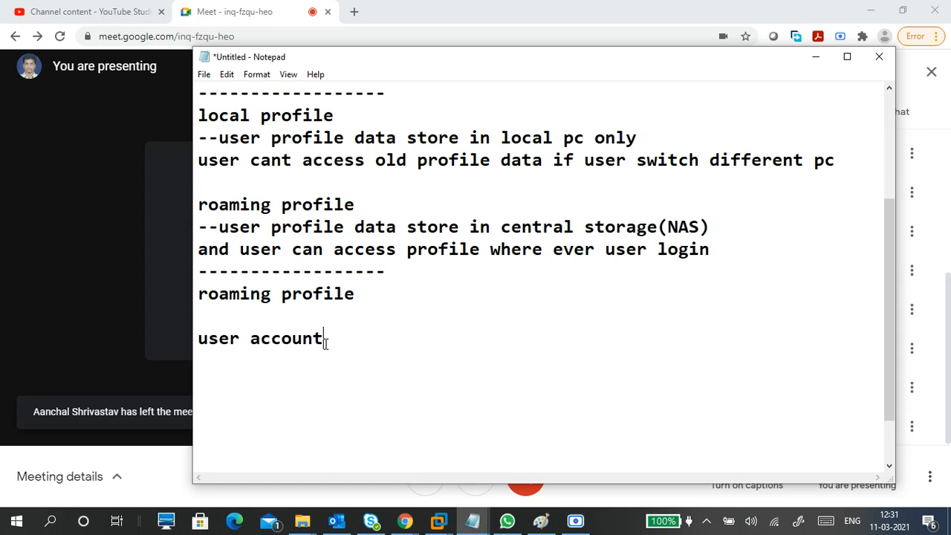
key("BackSpace")
key("BackSpace")
key("BackSpace")
key("BackSpace")
key("BackSpace")
key("BackSpace")
key("BackSpace")
type("-properties")
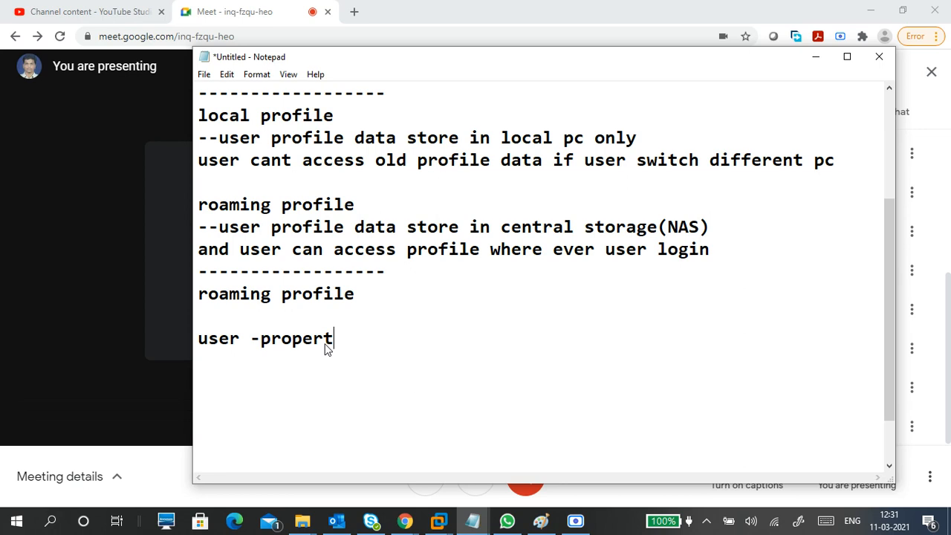
Step: Below a blank line, add the line "profile" followed by the line "--define profile path"
key("Return")
key("Return")
type("profile")
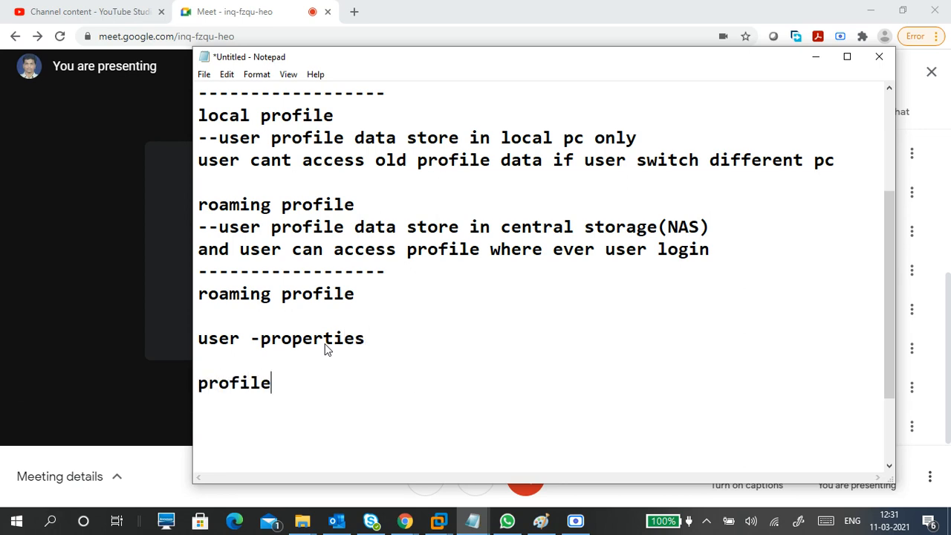
key("Return")
type("--define p")
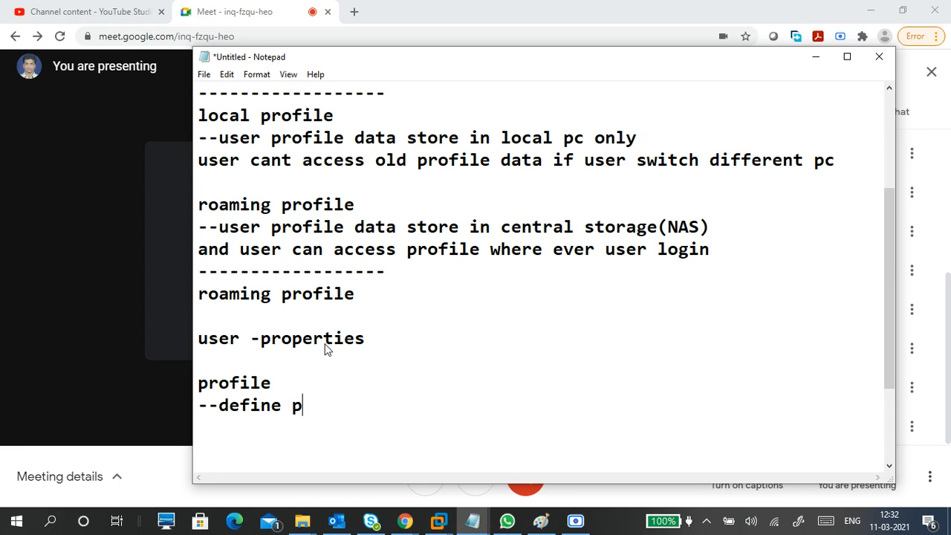
type("rofile path")
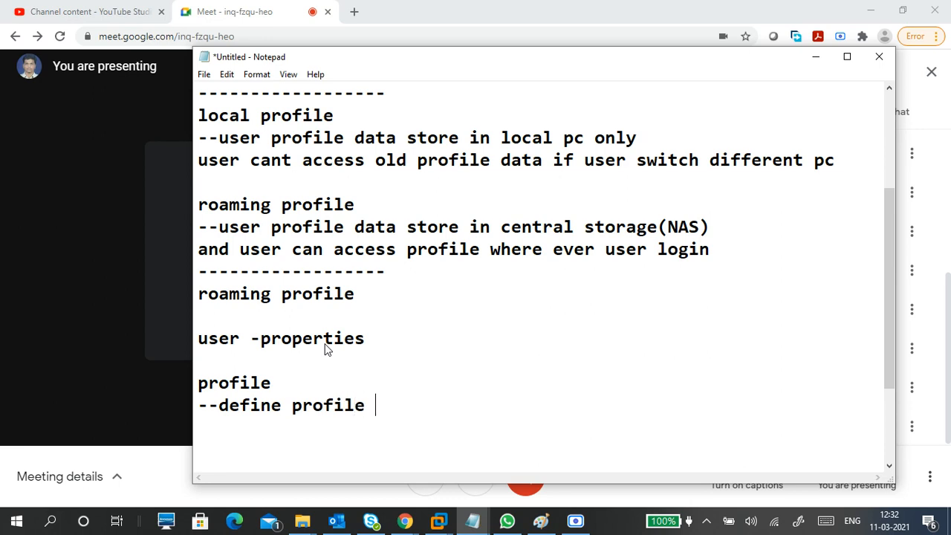
Step: Add the line "create folder - roamingfolder" below the profile path line, separated from it by a blank line
key("Return")
key("Return")
key("Return")
key("Return")
key("Return")
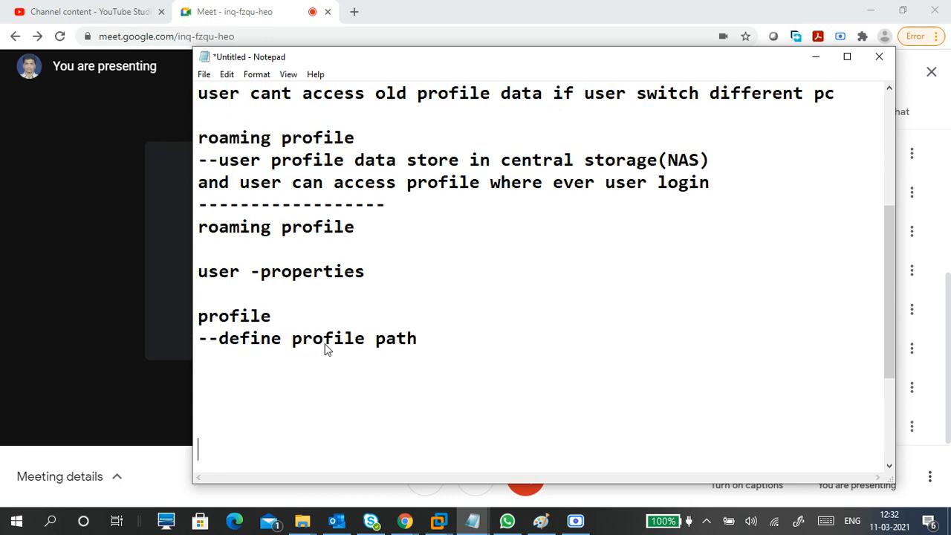
key("BackSpace")
key("BackSpace")
key("BackSpace")
type("create foled")
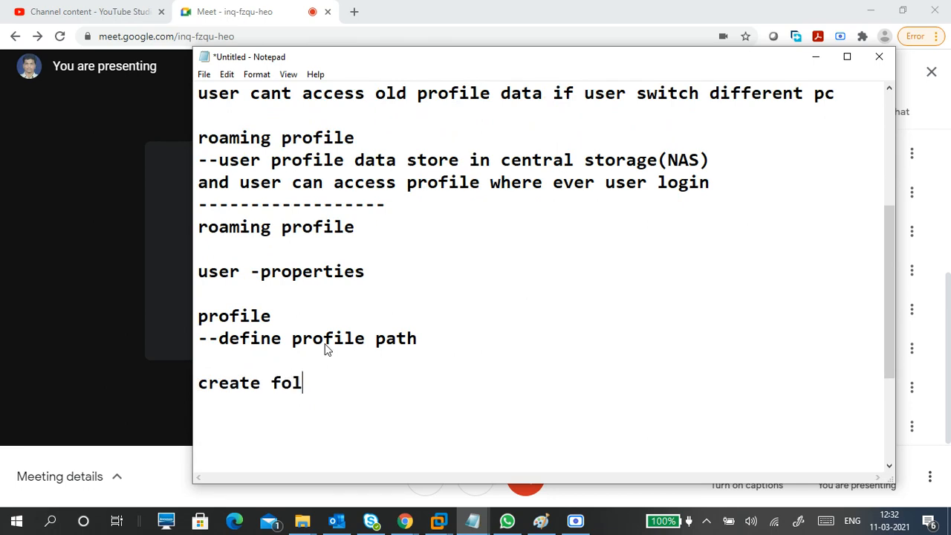
key("BackSpace")
key("BackSpace")
type("der - ")
type("roma")
key("BackSpace")
key("BackSpace")
type("amingfolder")
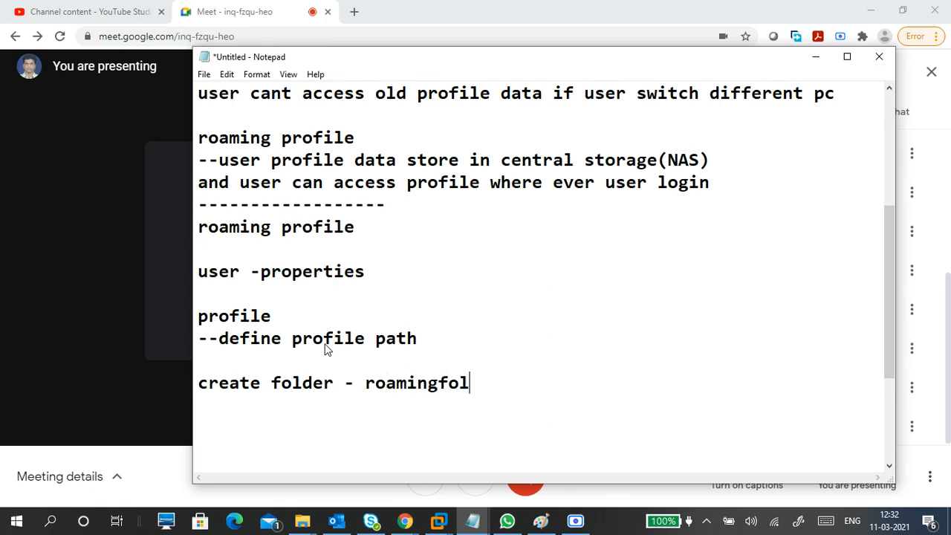
Step: Leave a blank line and add the line "share - roamingfolder" to the setup notes
key("Return")
key("Return")
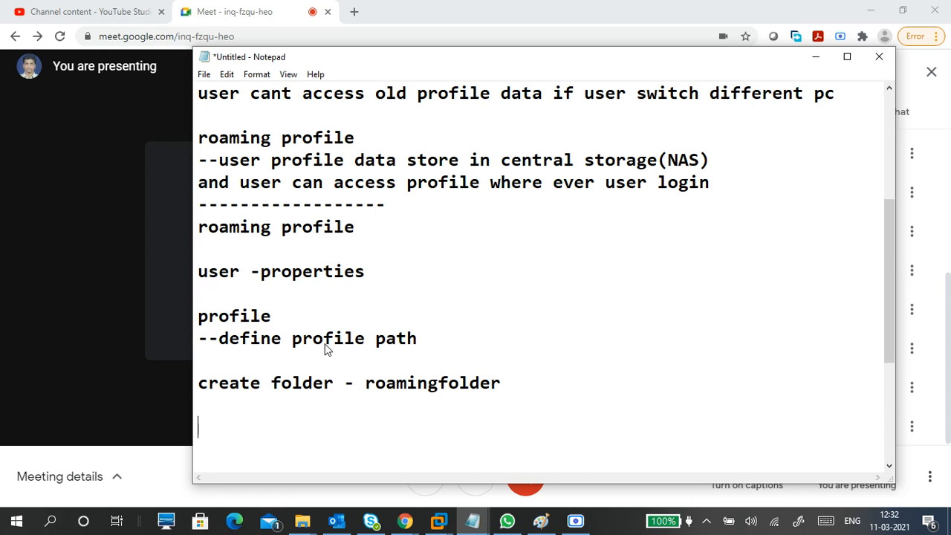
type("share - roa")
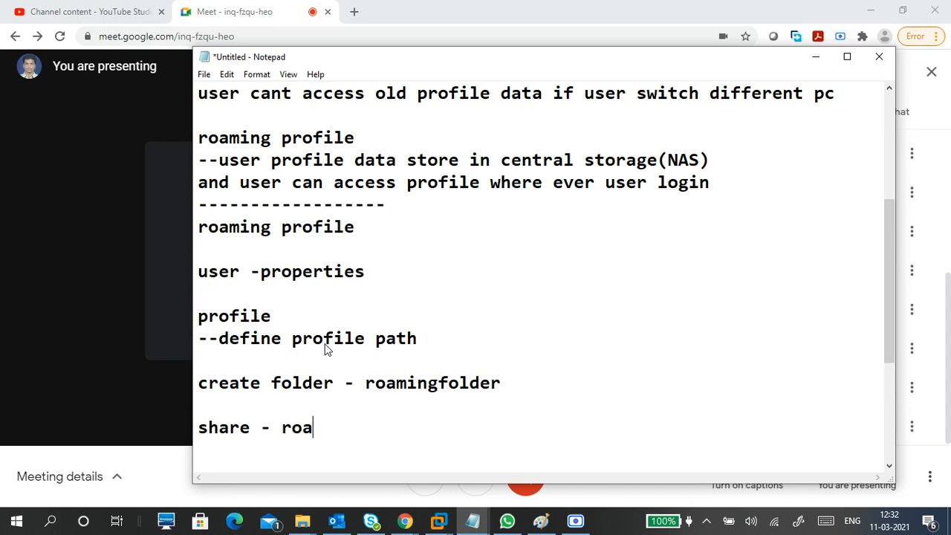
type("mingfolder")
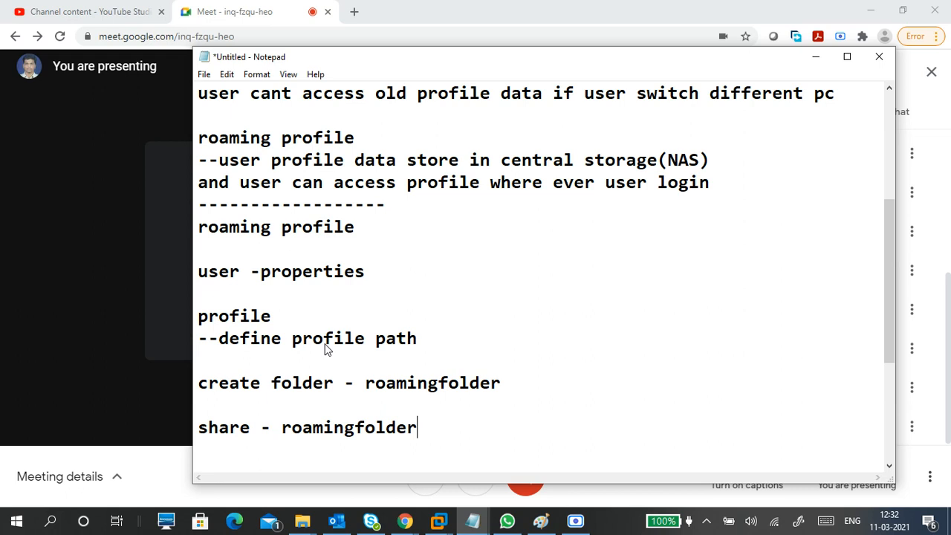
Step: Add the line "security tab- everyonce/domain users" directly below the share line
key("Return")
type("secu")
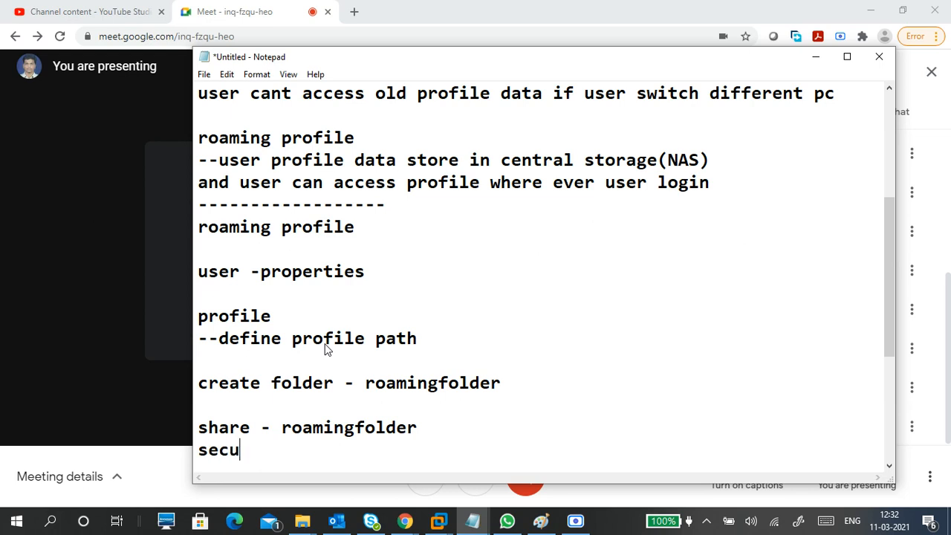
type("rity tab-")
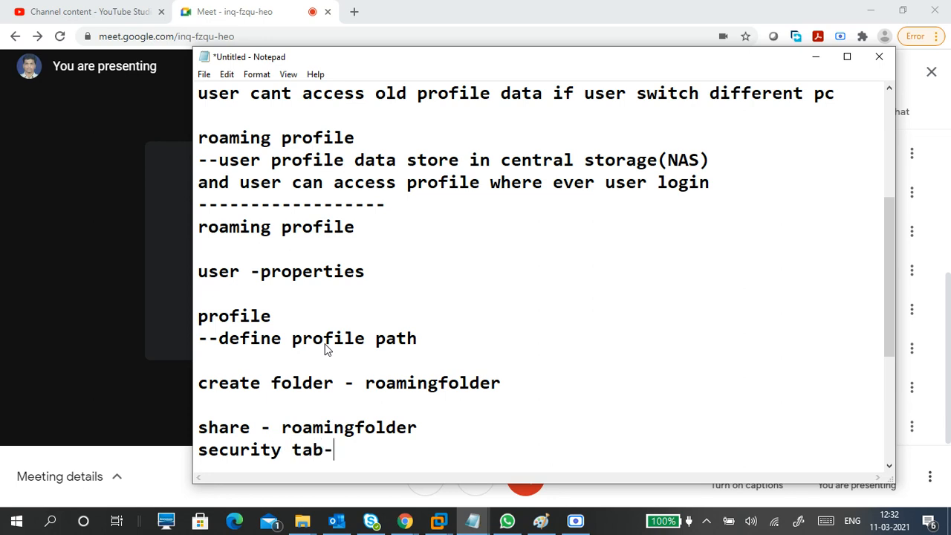
type(" everyonce")
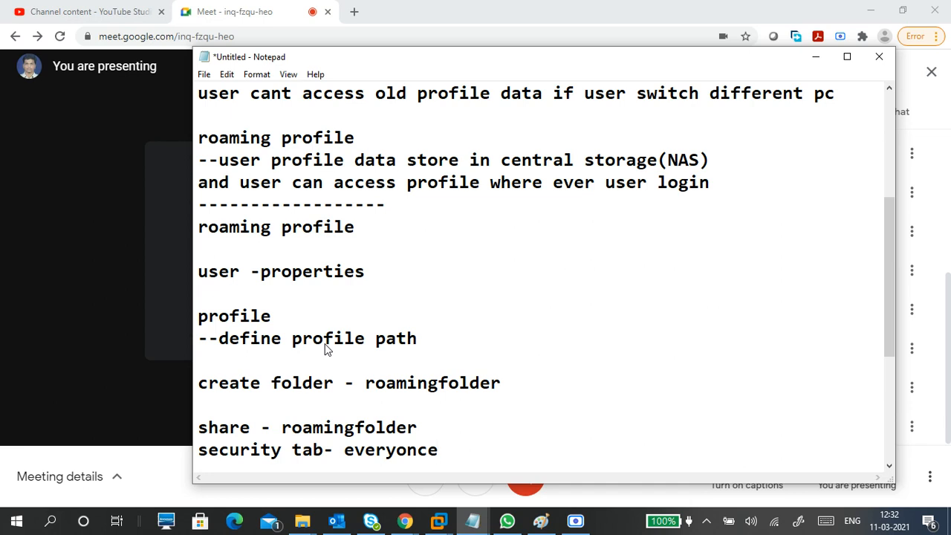
type("/domain ")
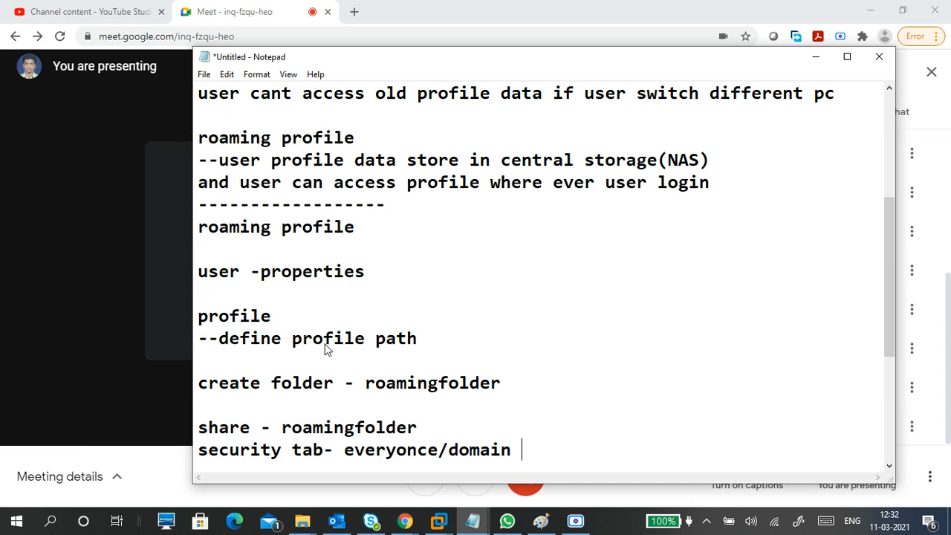
type("users")
Step: Close the roaming profile setup list with a dashed separator line below the security line
left_click(295, 455)
left_click(607, 450)
key("Return")
key("Return")
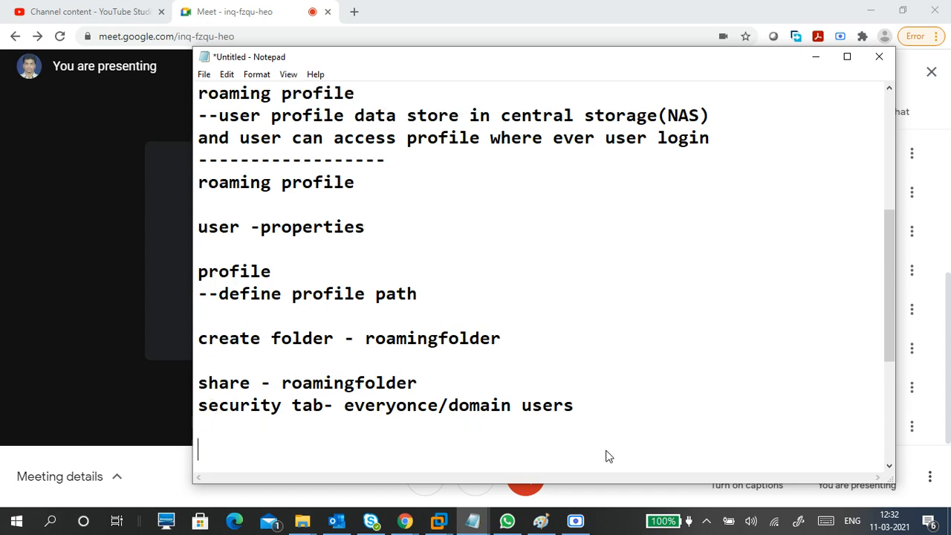
key("BackSpace")
type("-------------------")
Step: Switch to the CTS1-WINS1 virtual machine in VMware Workstation and unlock it by entering the administrator account password
left_click(438, 522)
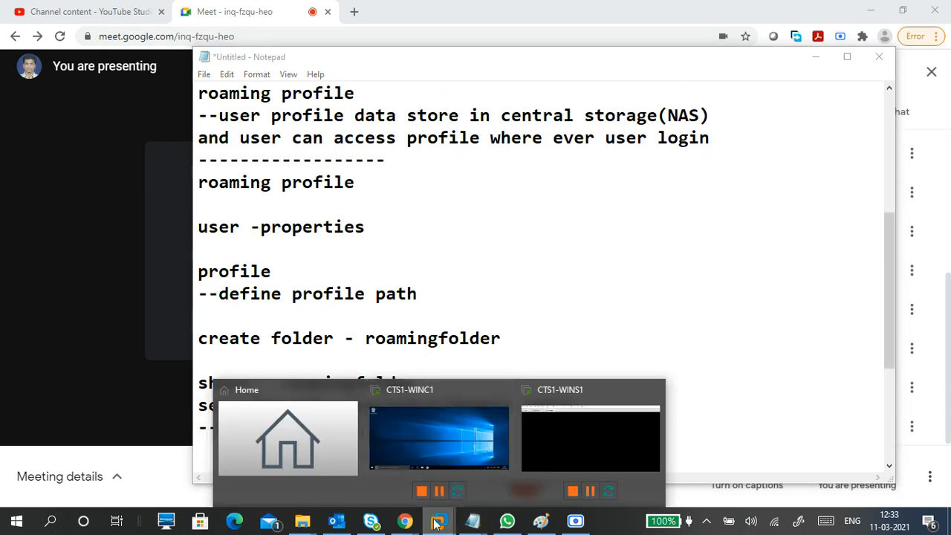
left_click(555, 429)
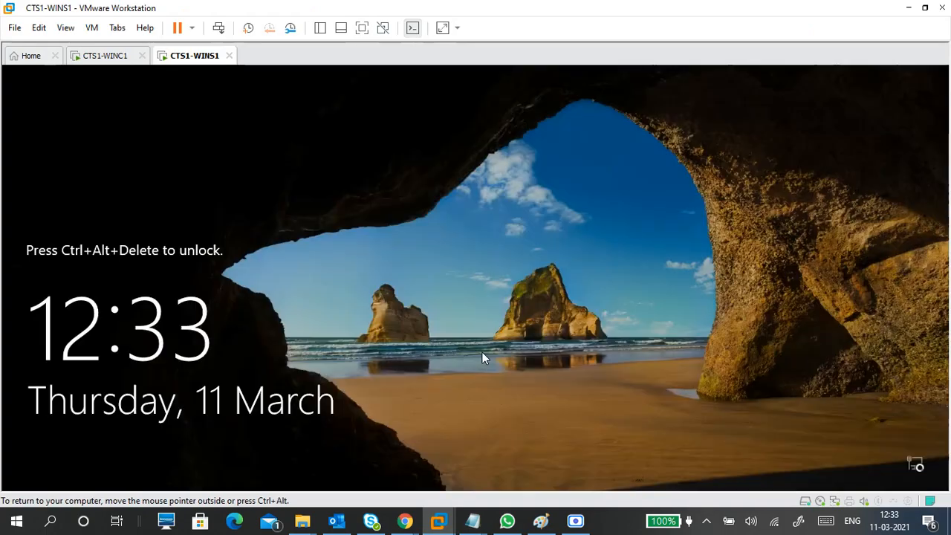
key("ctrl+alt+Insert")
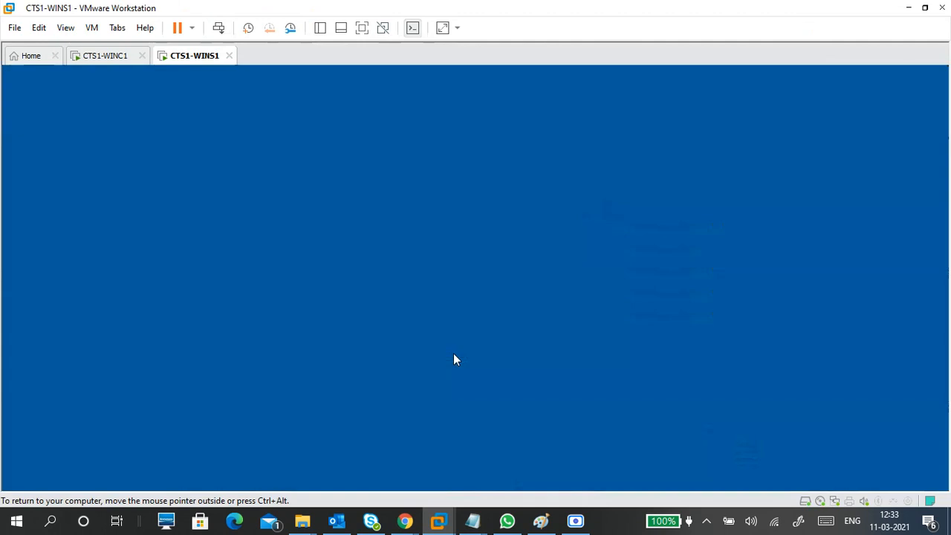
type("Pa$$")
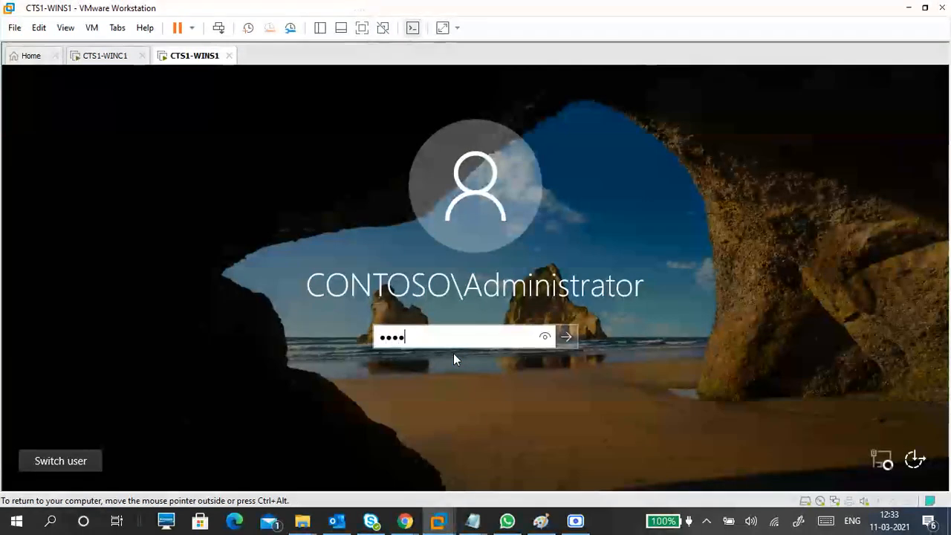
type("w0rd1")
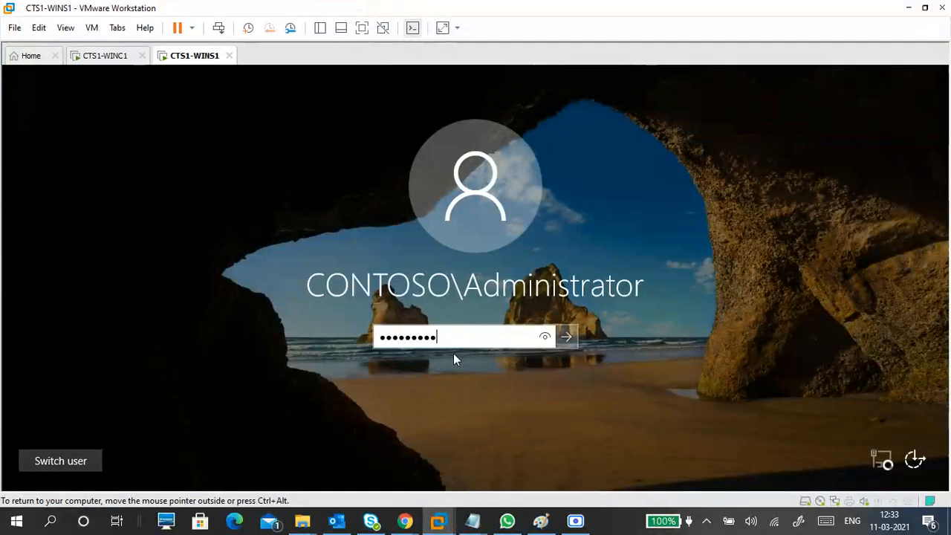
key("Return")
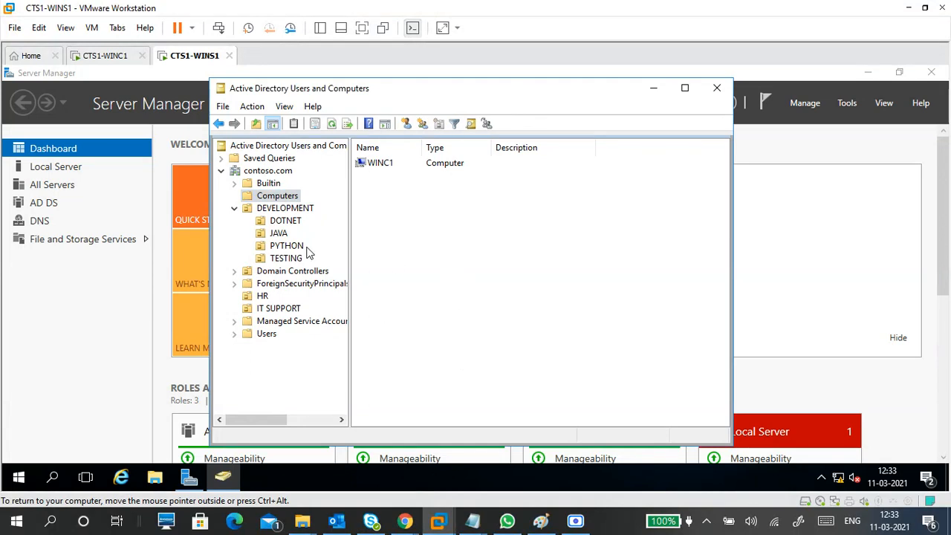
Step: Display the contents of the IT SUPPORT organizational unit, and minimize Active Directory Users and Computers and Server Manager
left_click(297, 310)
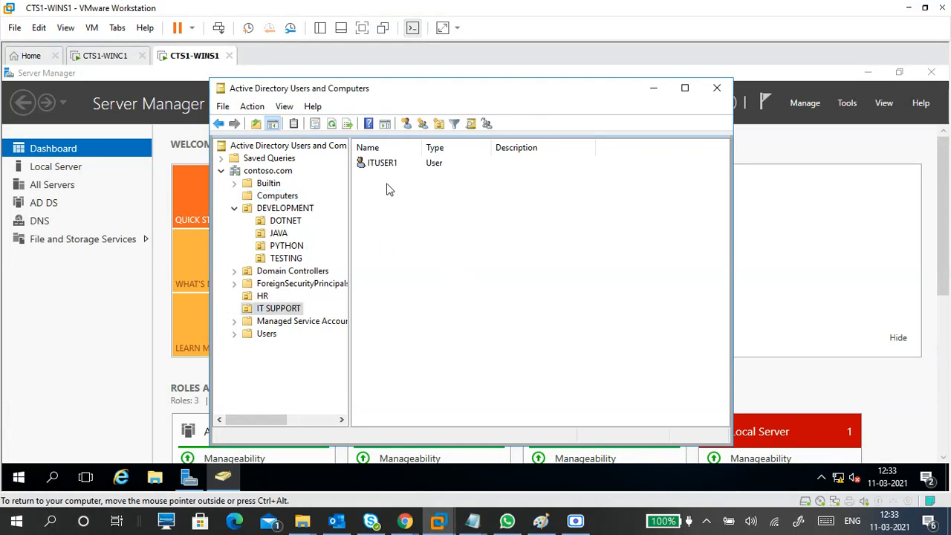
left_click(653, 89)
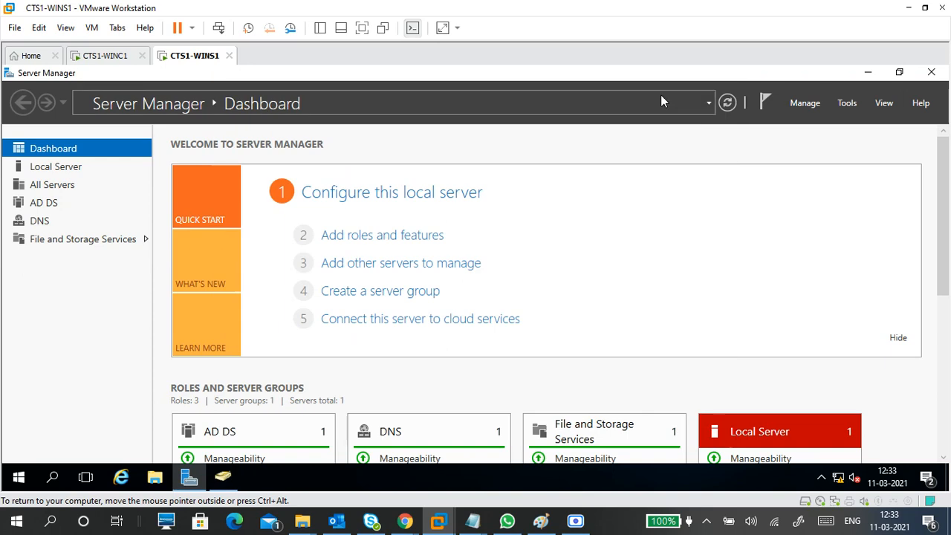
left_click(867, 73)
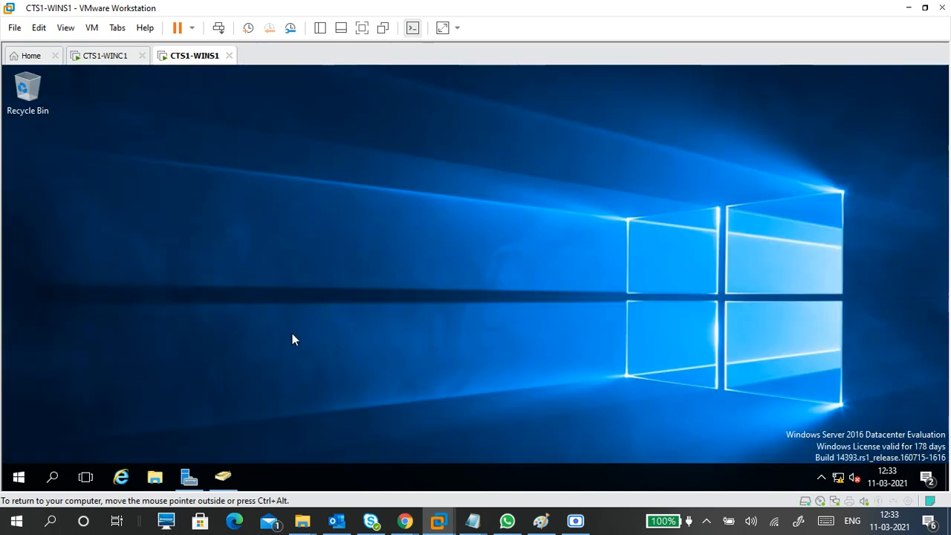
Step: Open File Explorer on the server and show This PC
key("super+e")
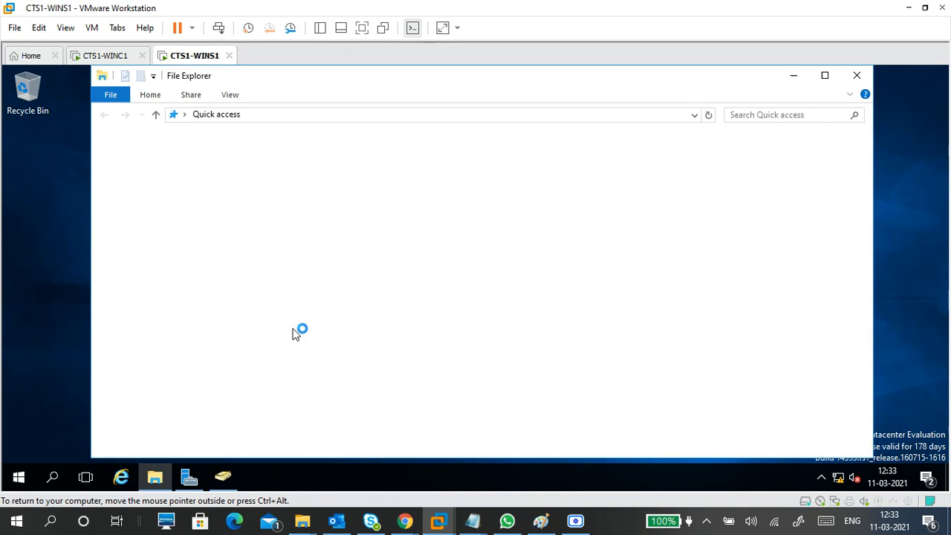
left_click(141, 238)
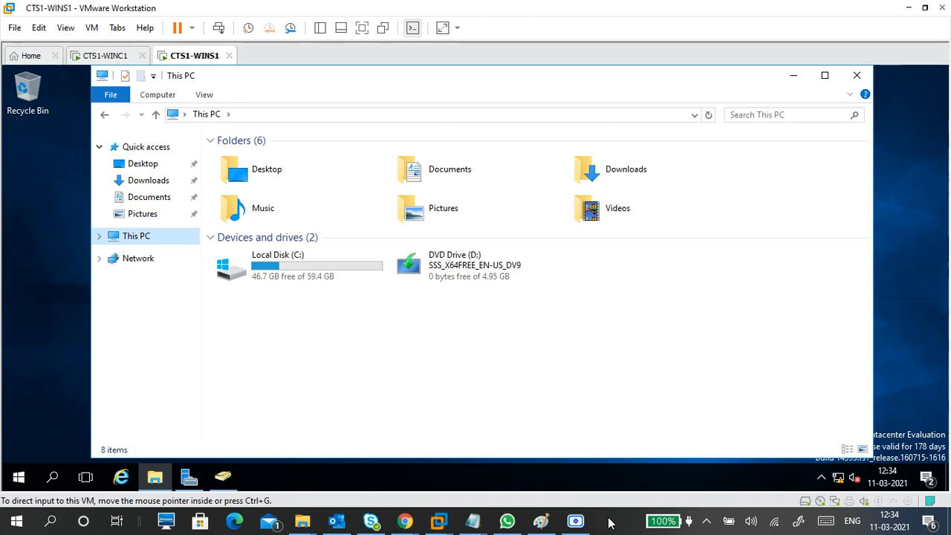
Step: Start Magnifier on the host computer and enlarge the view to 150%
key("super")
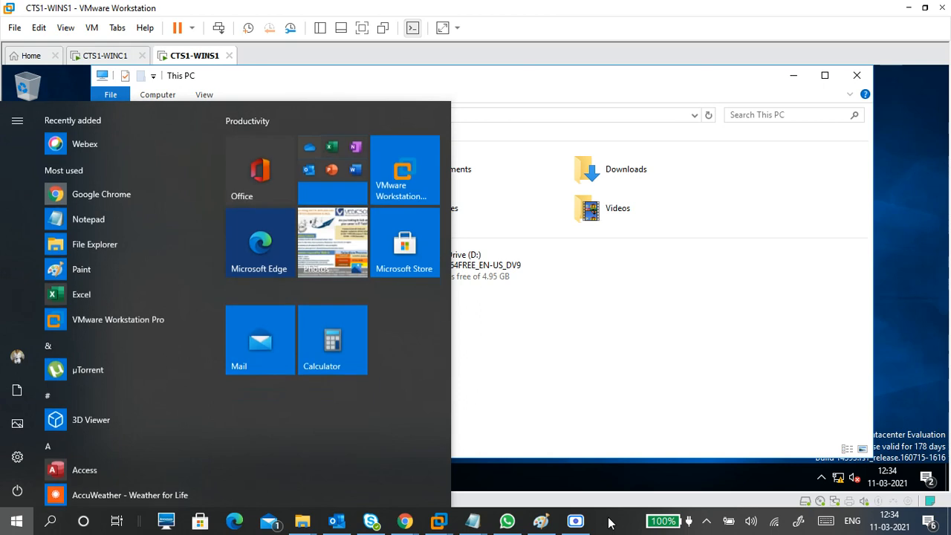
type("mag")
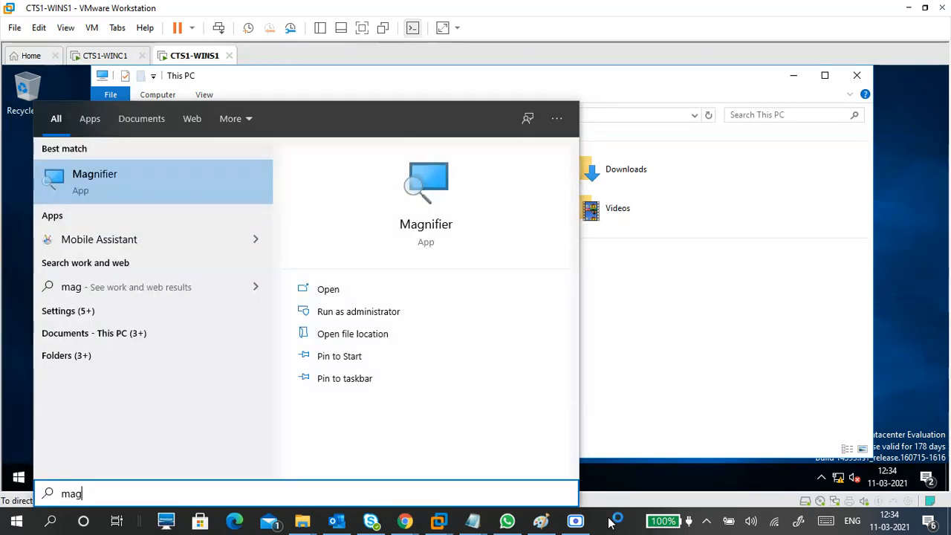
key("Return")
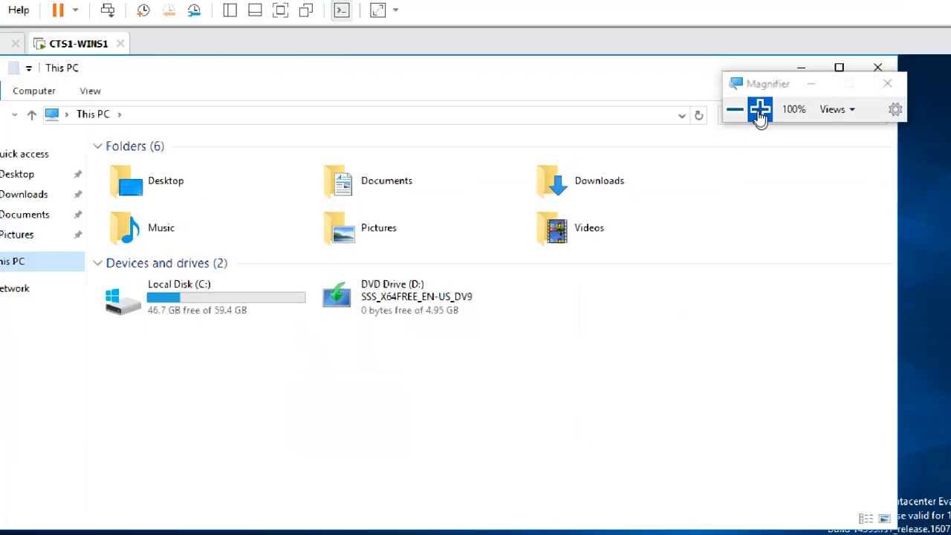
left_click(760, 110)
left_click(760, 110)
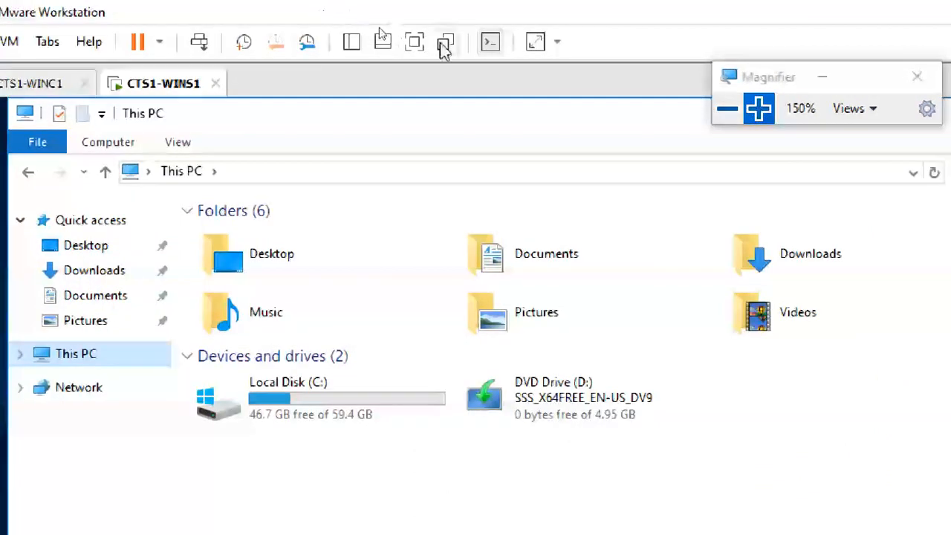
Step: Launch Disk Management on the server by running diskmgmt.msc, and maximize its window
left_click(419, 40)
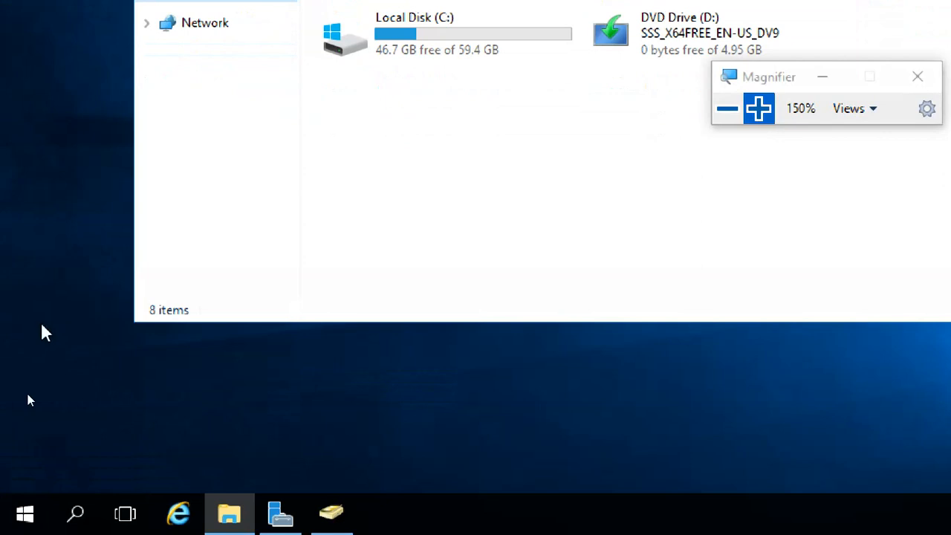
key("super+r")
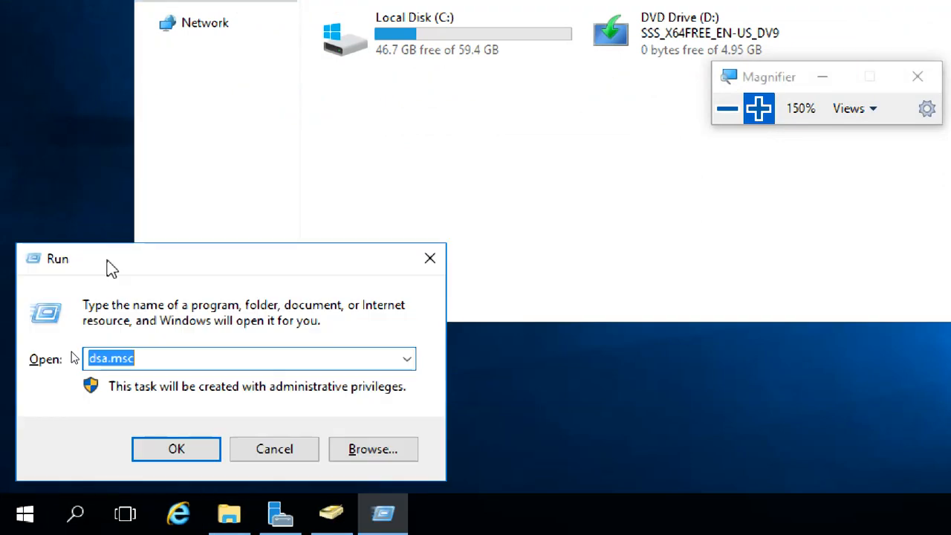
type("diskmgmt")
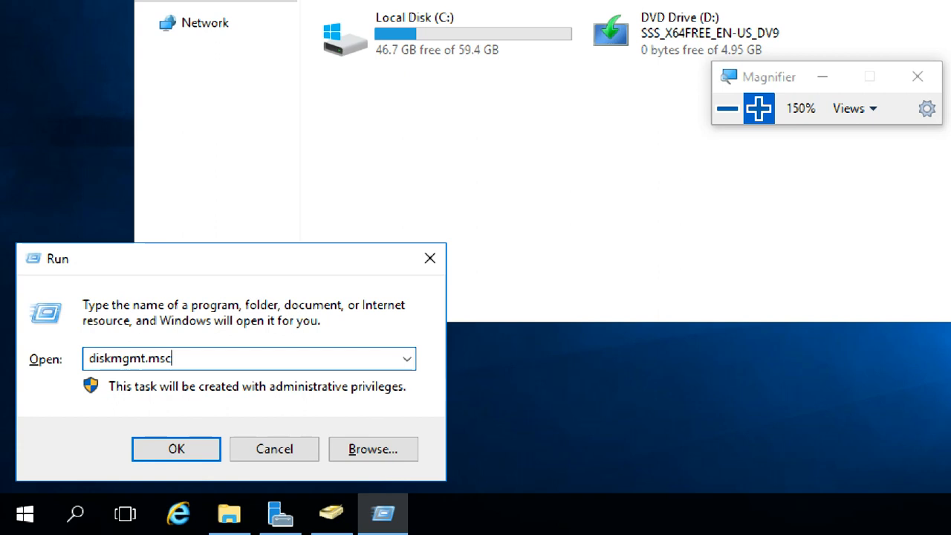
key("Return")
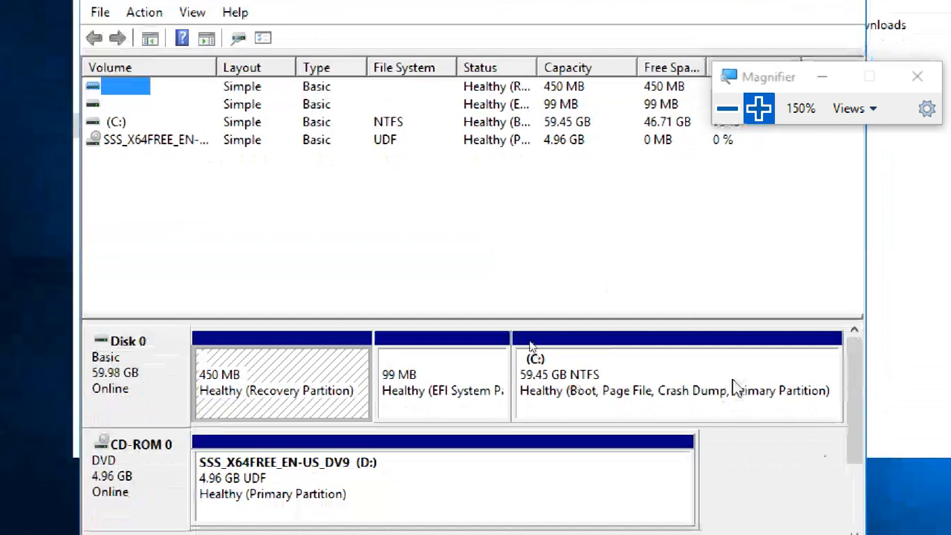
left_click(734, 394)
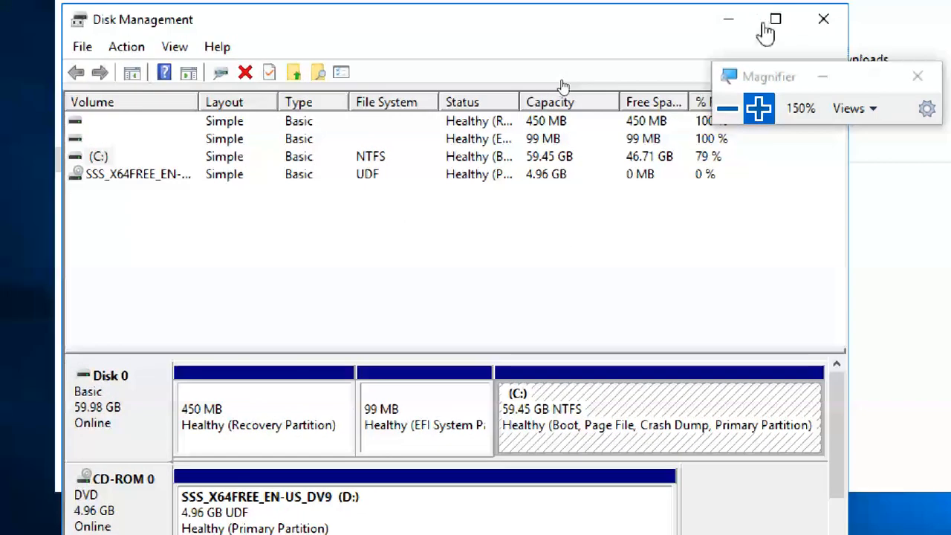
left_click(776, 22)
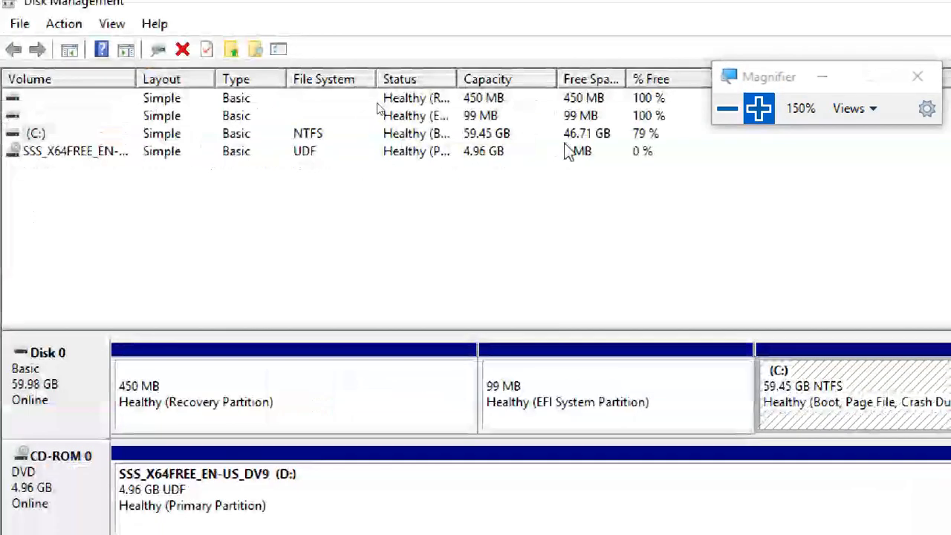
Step: Shrink the C: volume on Disk 0 by 20480 MB
left_click(571, 139)
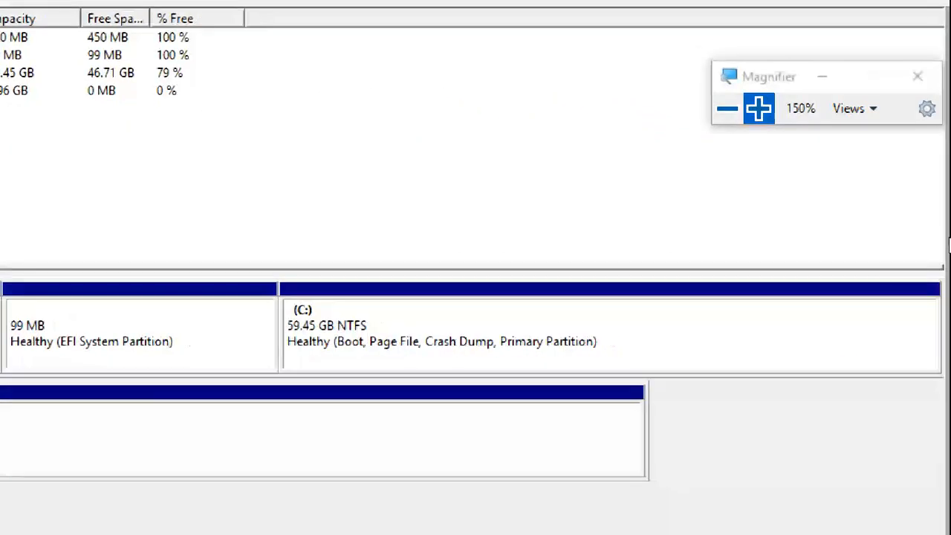
right_click(676, 343)
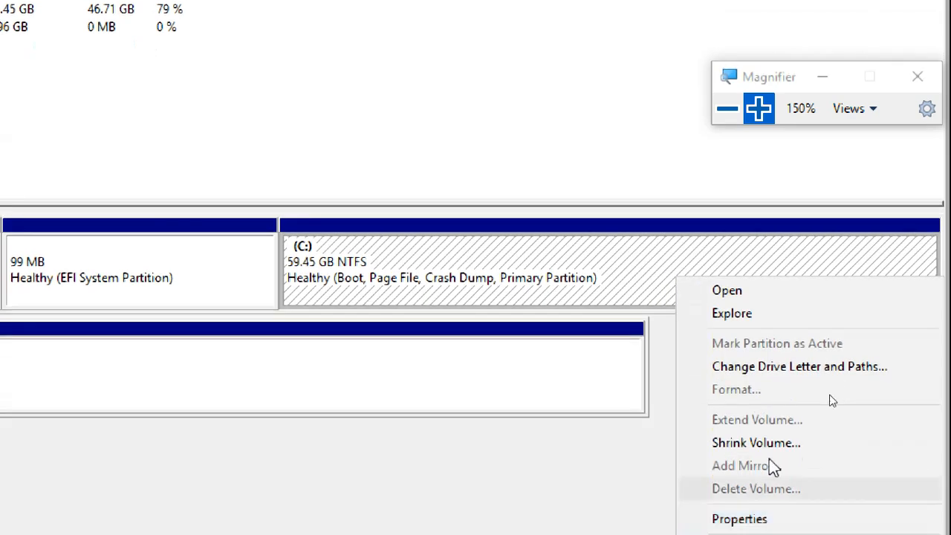
left_click(766, 446)
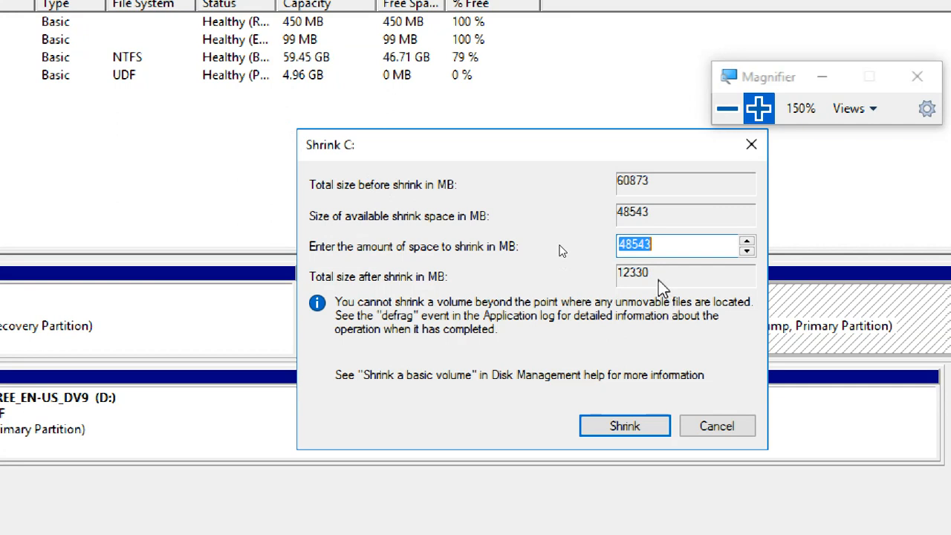
type("20")
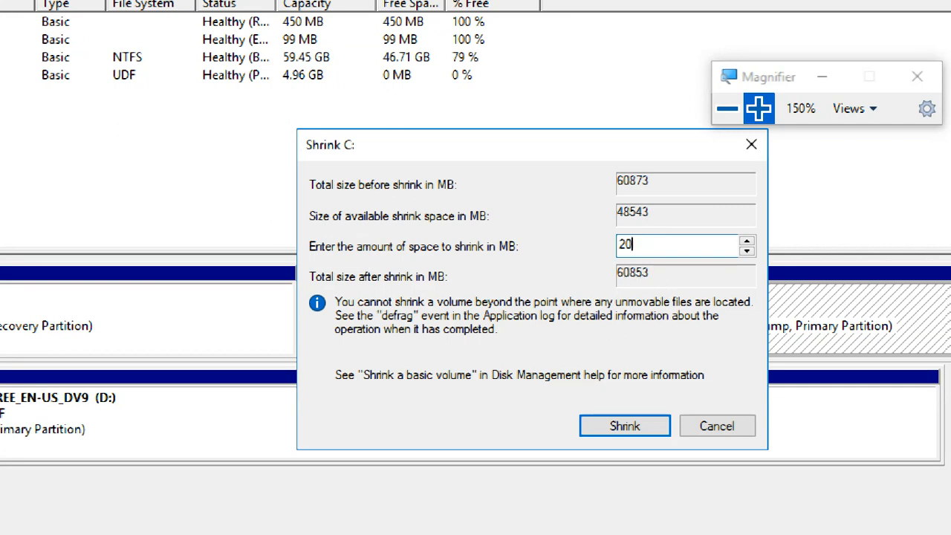
type("480")
left_click(628, 431)
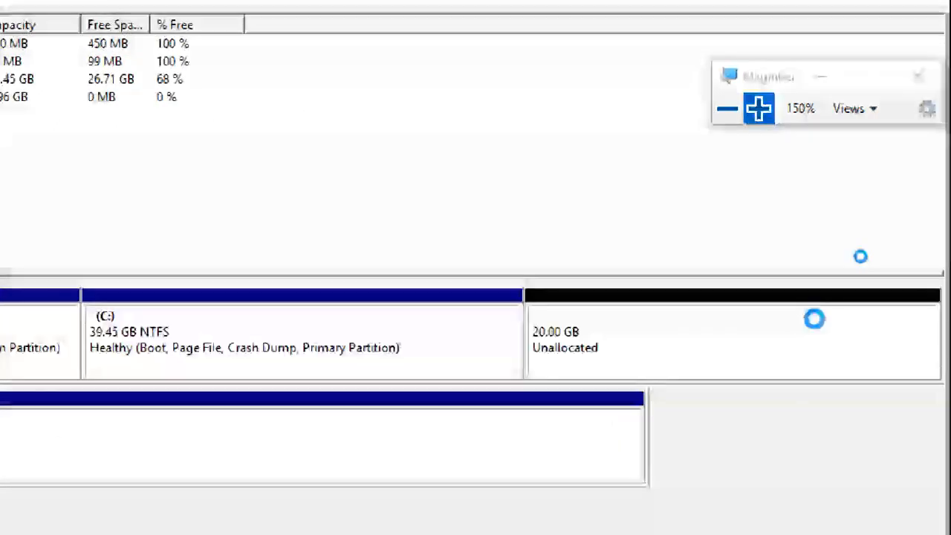
Step: Create a 20479 MB simple volume in the unallocated space with drive letter E, quick-formatted as NTFS and labelled New Volume
right_click(784, 338)
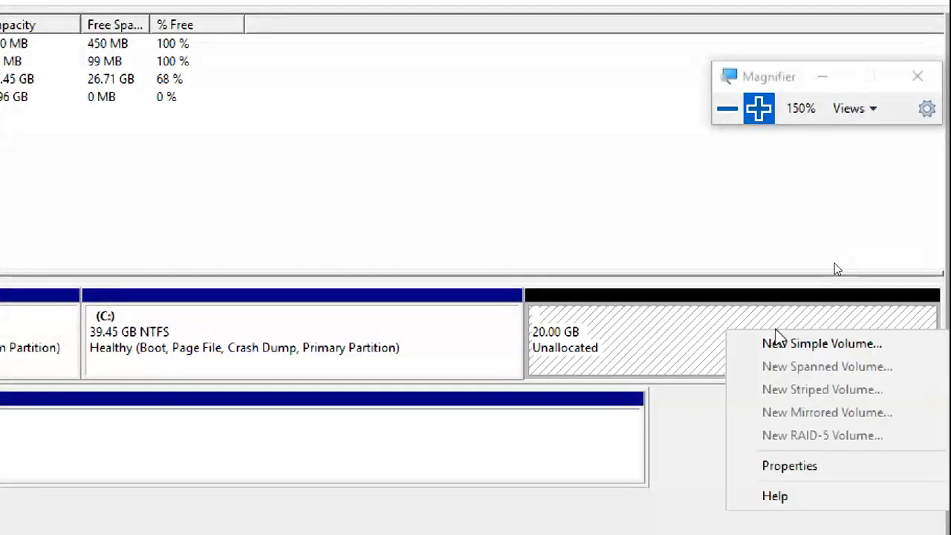
left_click(784, 343)
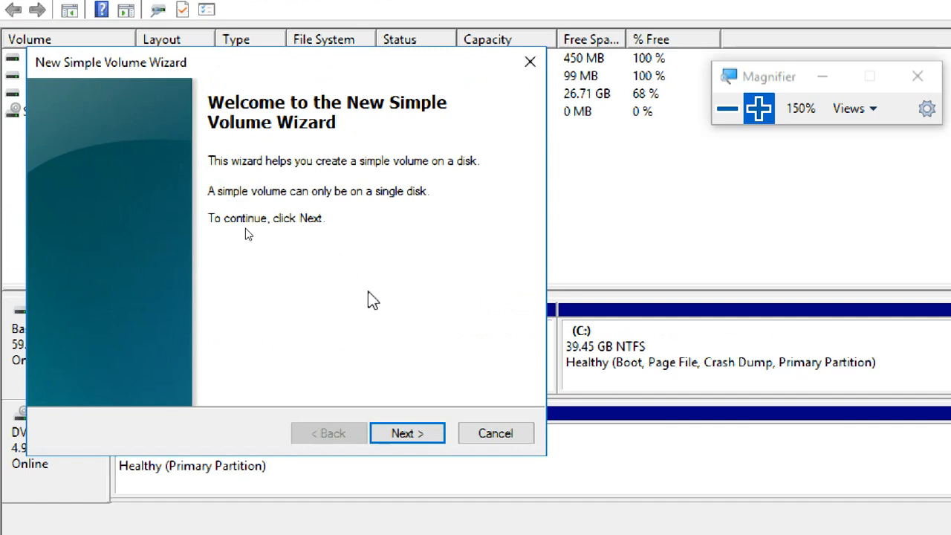
left_click(407, 434)
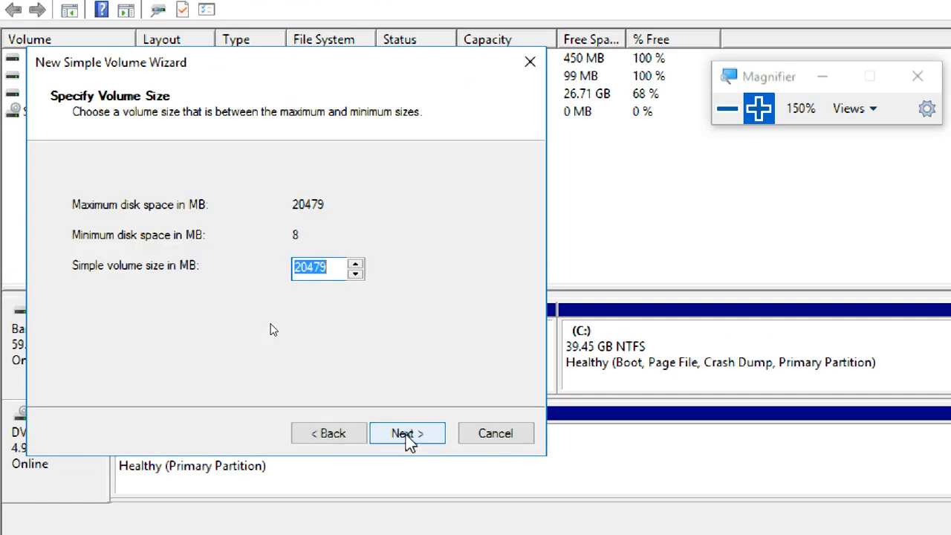
left_click(407, 433)
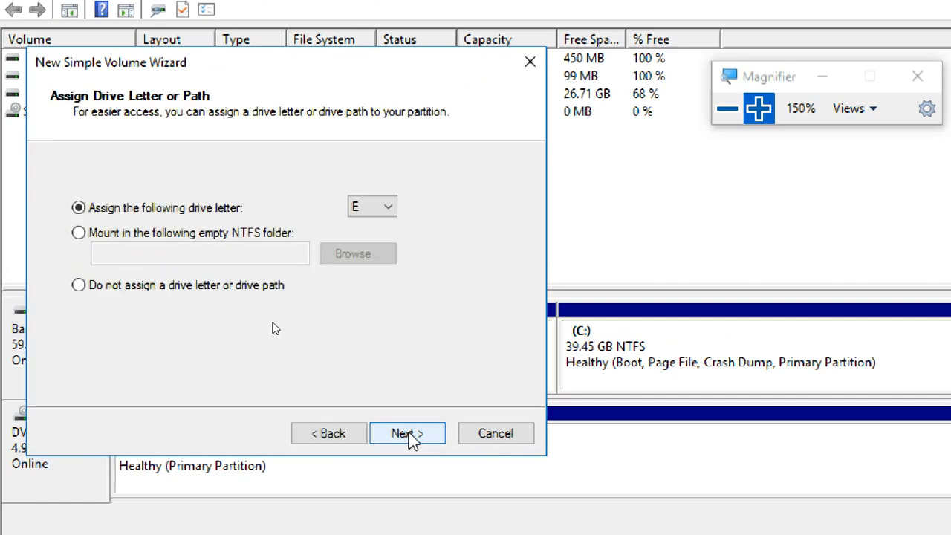
left_click(352, 433)
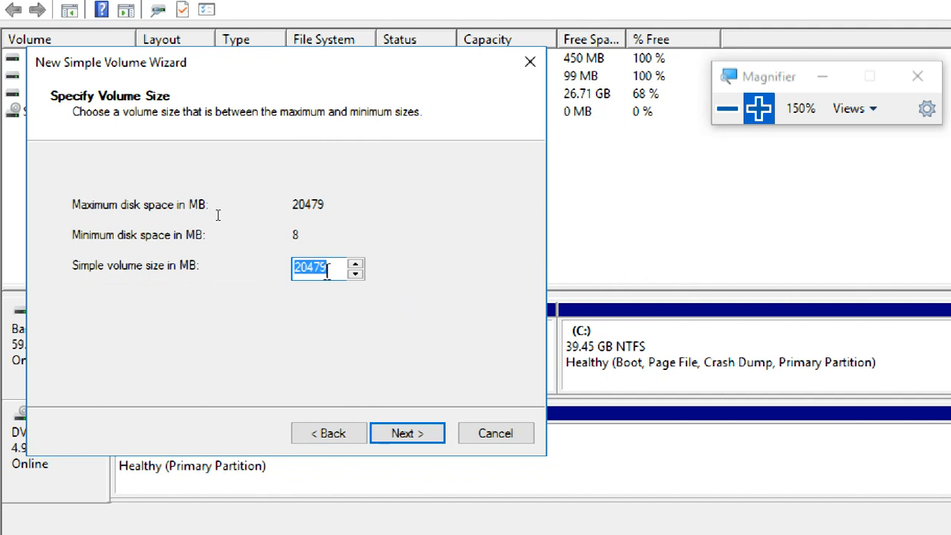
left_click(418, 439)
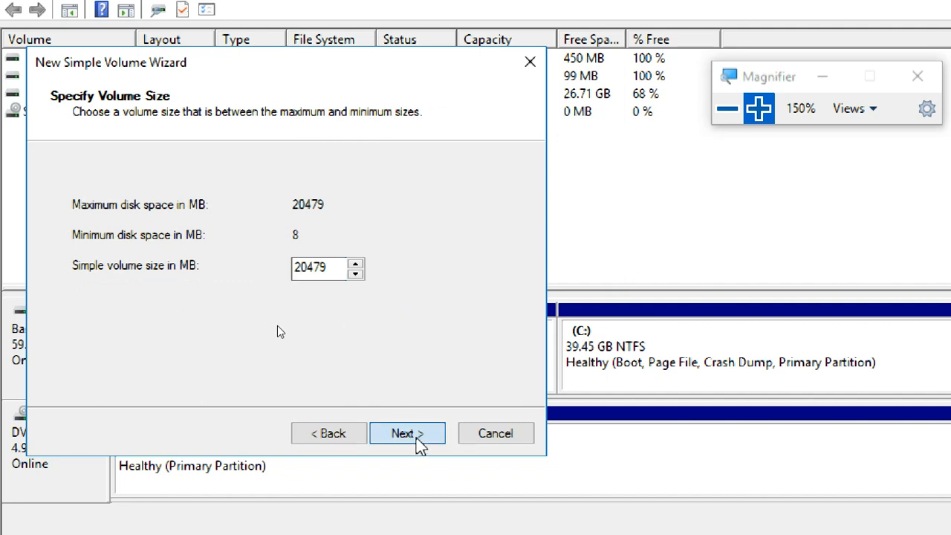
left_click(418, 440)
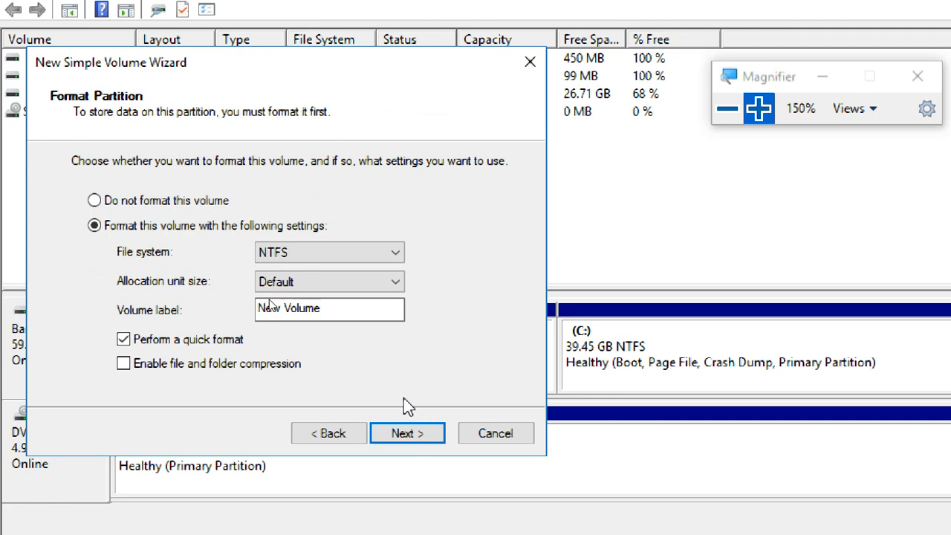
left_click(418, 435)
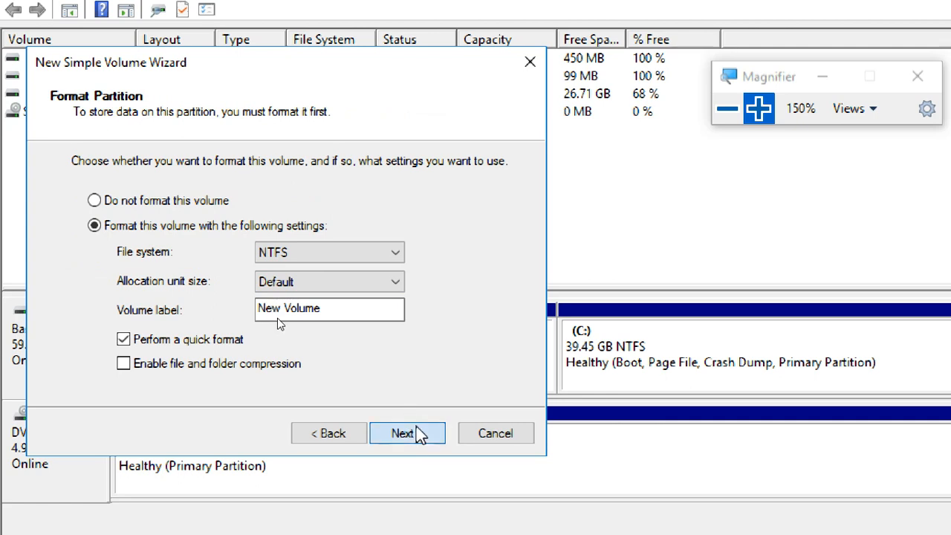
left_click(417, 434)
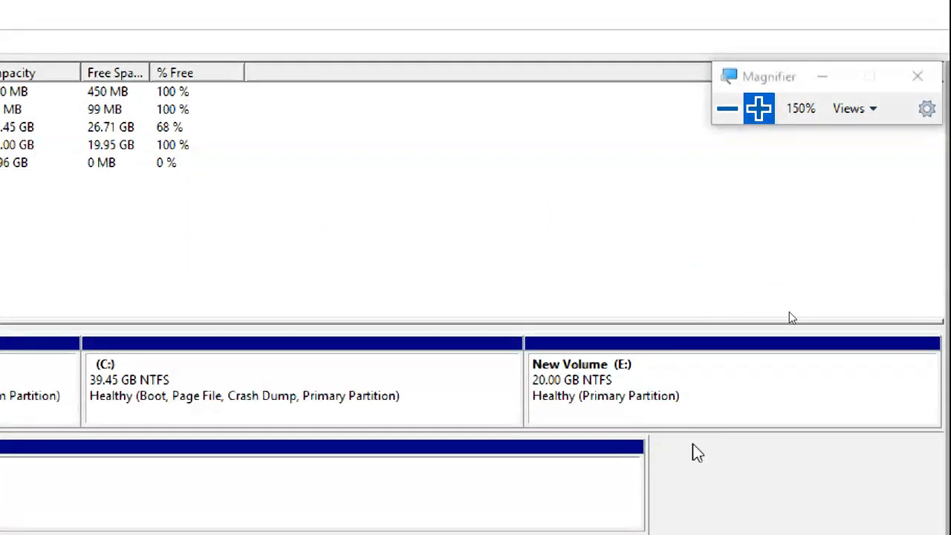
Step: Close Disk Management and open the New Volume (E:) drive in File Explorer
right_click(687, 380)
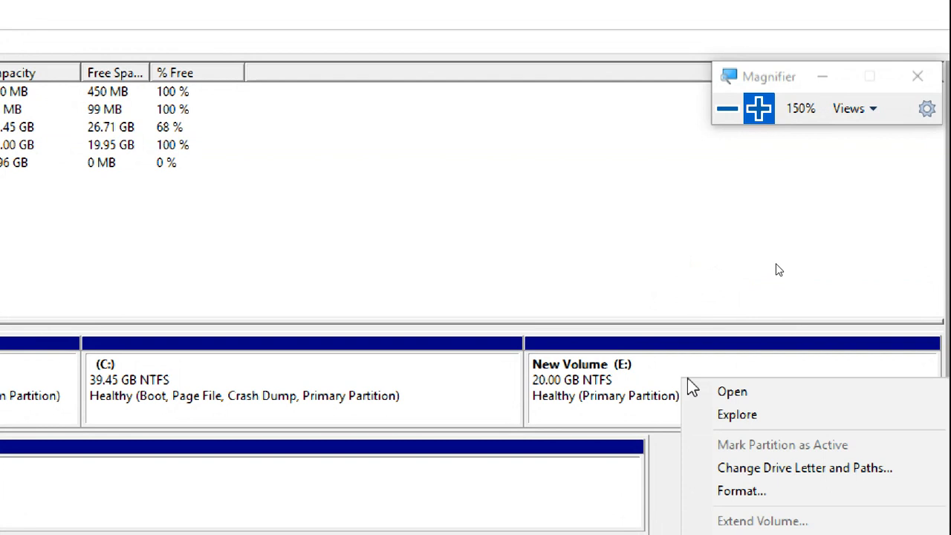
left_click(923, 12)
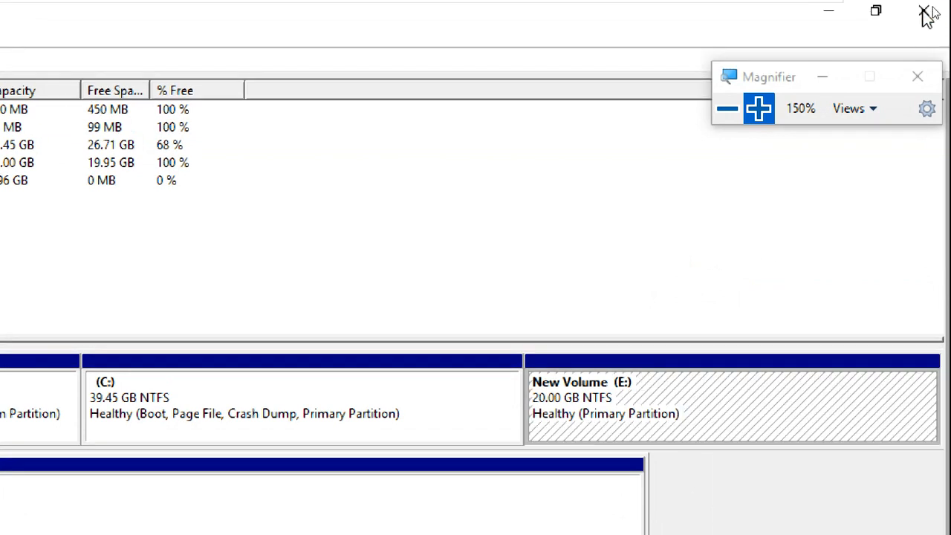
left_click(925, 13)
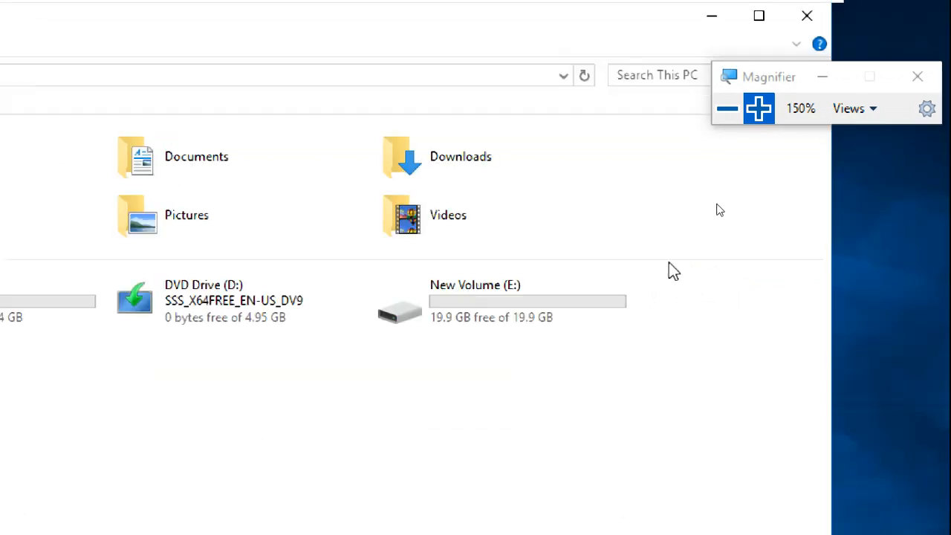
left_click(443, 316)
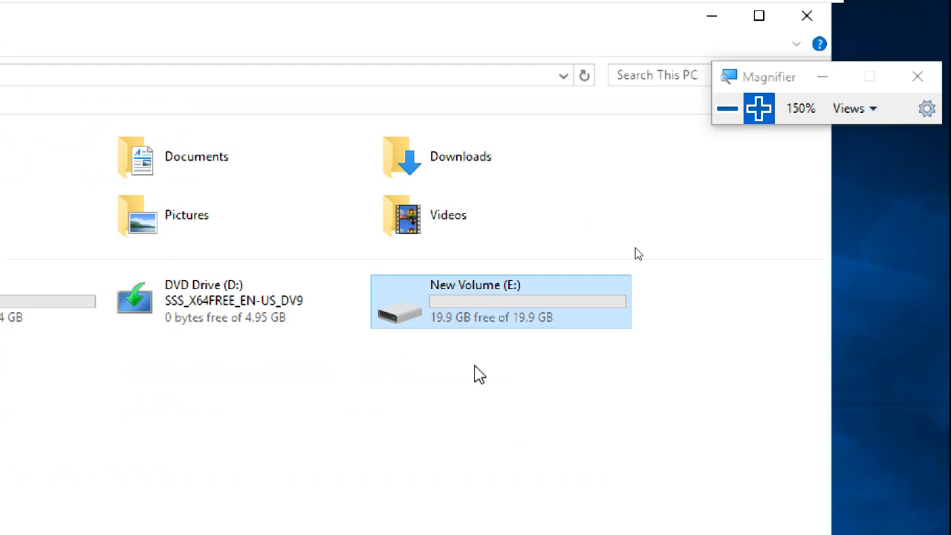
double_click(445, 289)
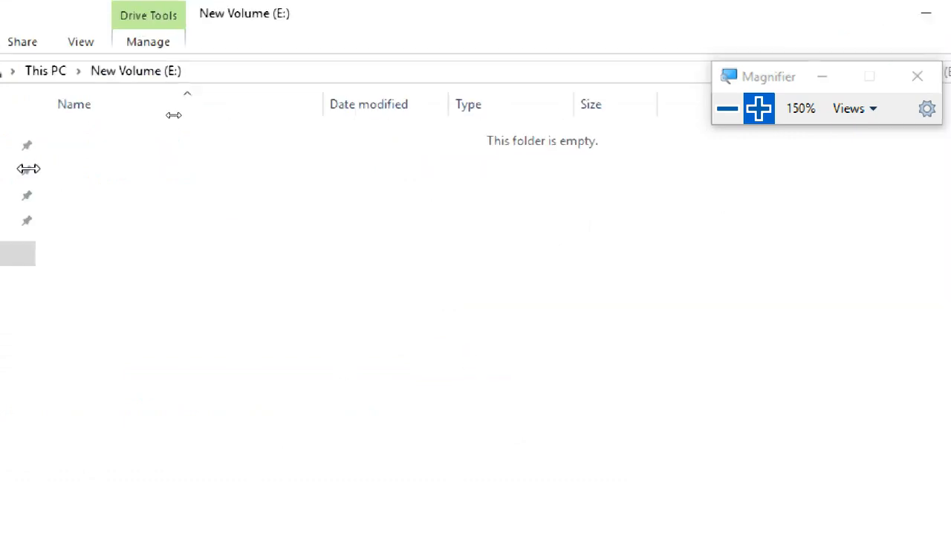
Step: Create a folder named roamingfolder on the E: drive
right_click(402, 181)
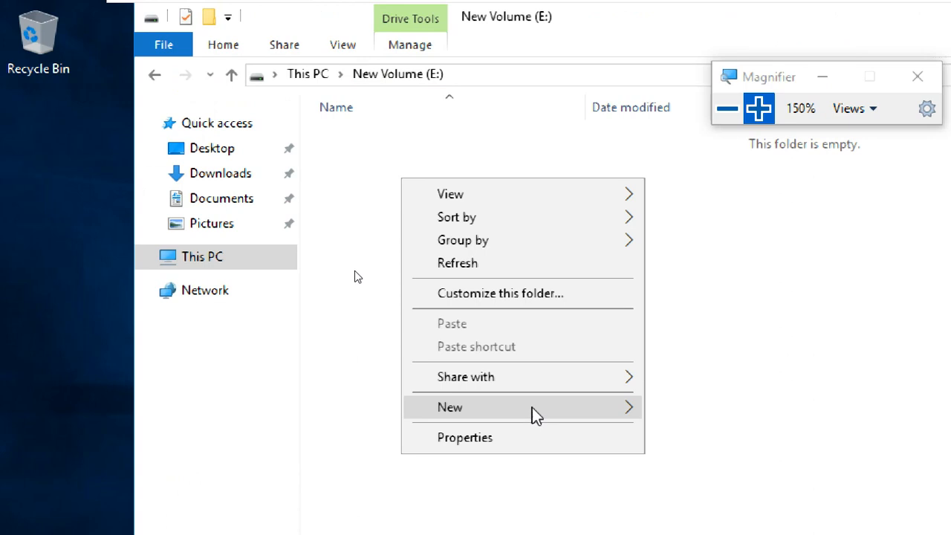
left_click(683, 413)
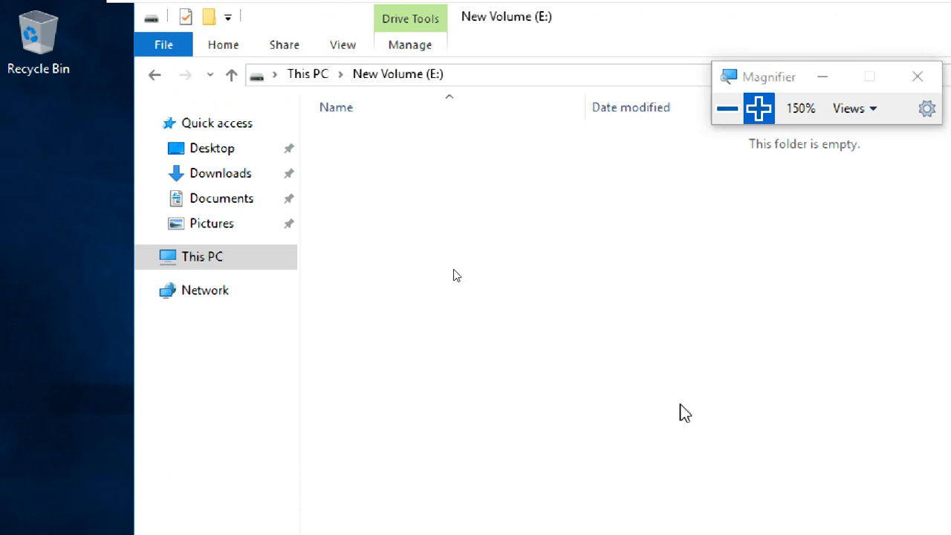
type("ro")
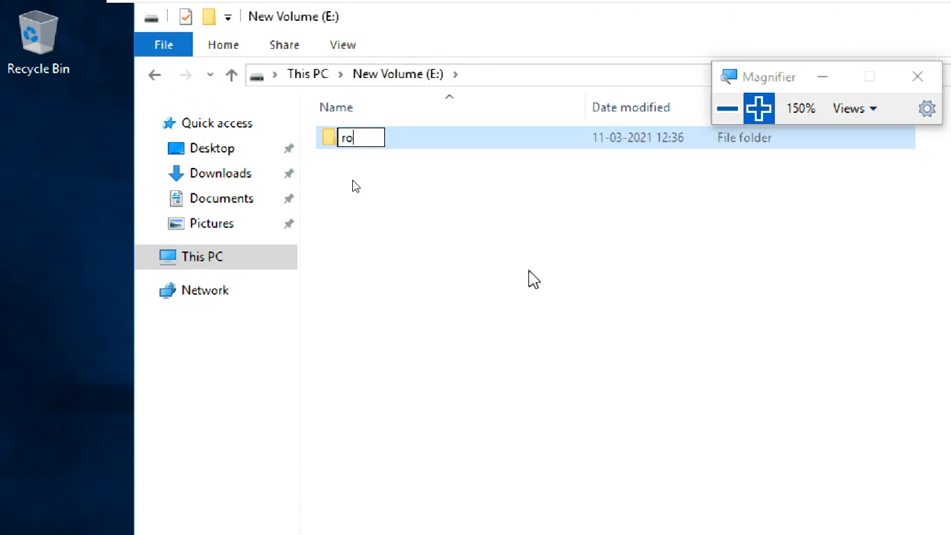
type("aming")
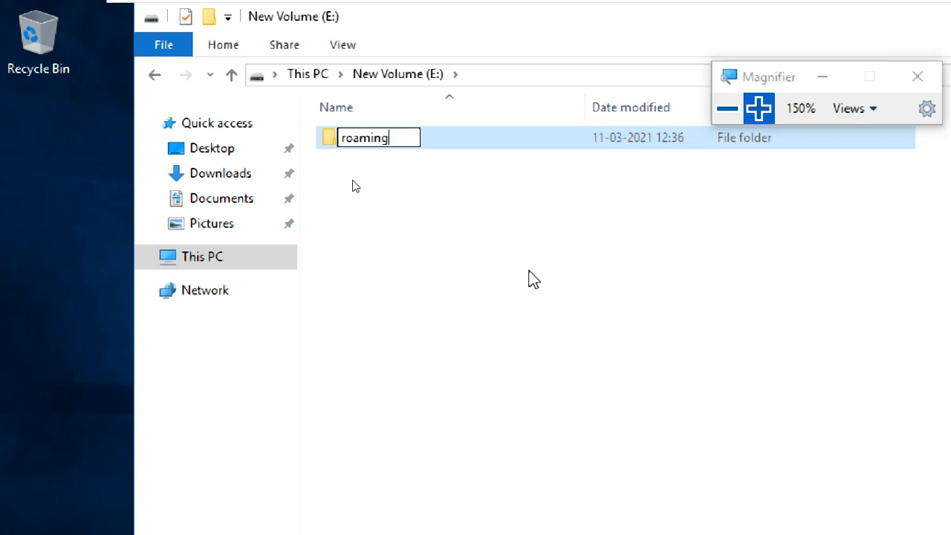
type("folder")
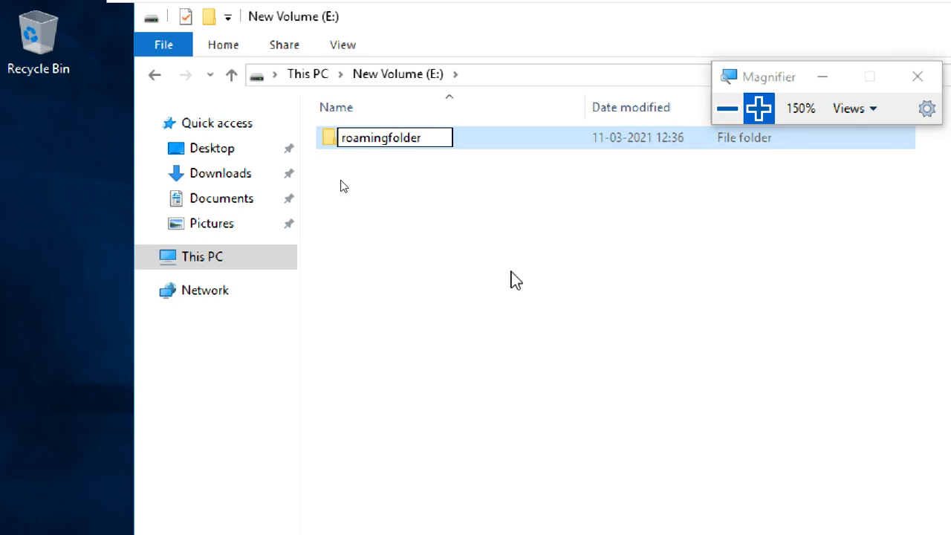
key("Return")
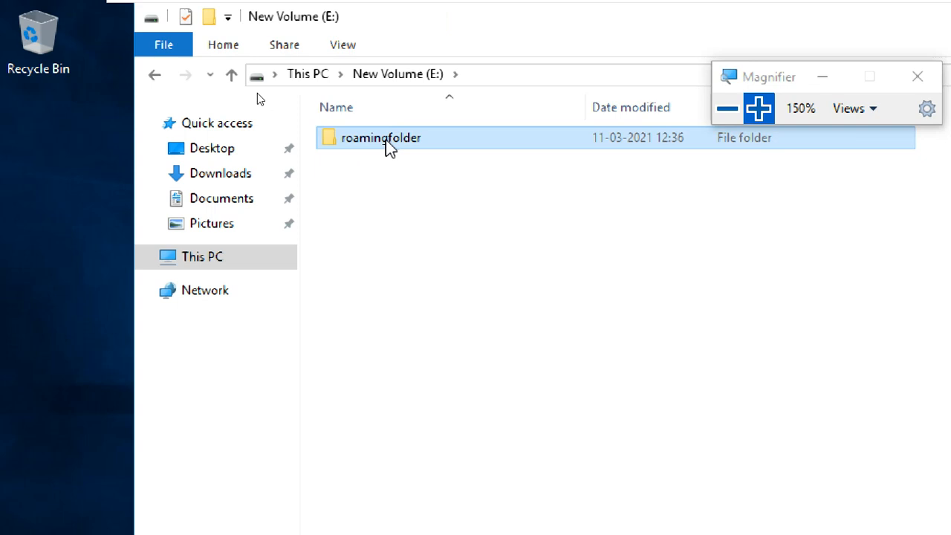
Step: Enable advanced sharing for roamingfolder on the E: drive, with roamingfolder as the share name
right_click(387, 141)
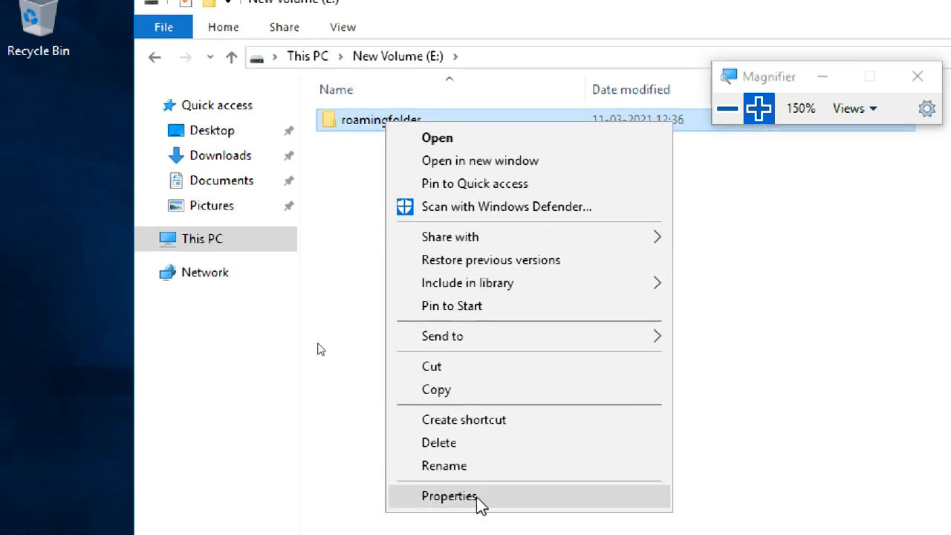
left_click(480, 508)
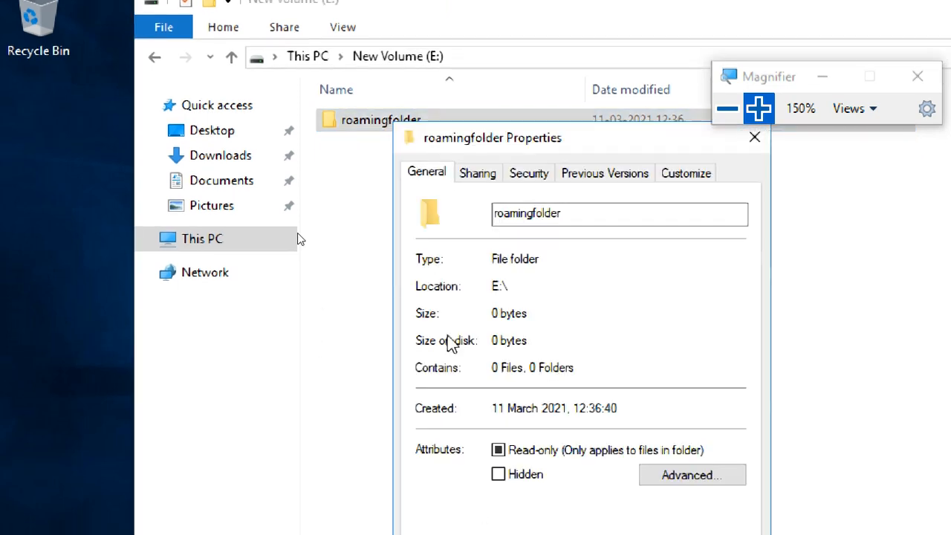
left_click(479, 177)
left_click_drag(419, 61, 388, 19)
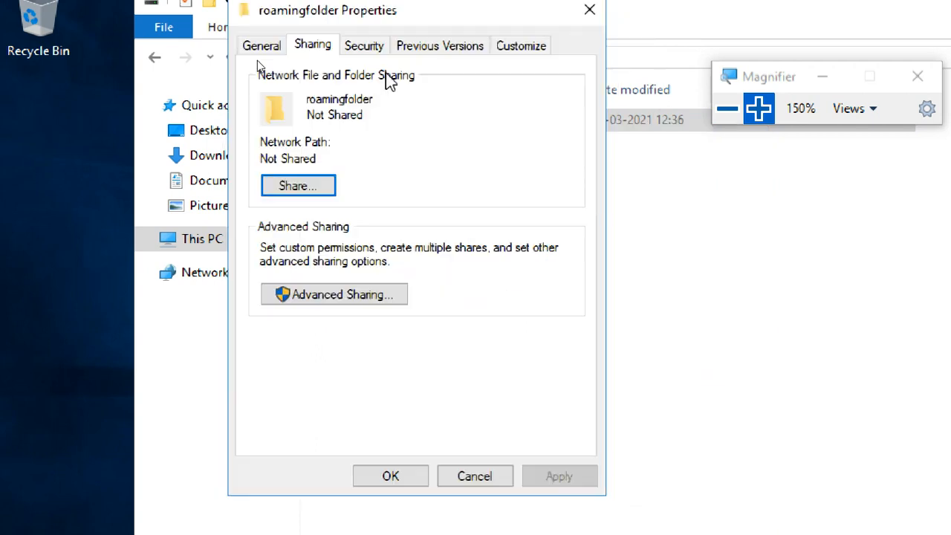
left_click(383, 296)
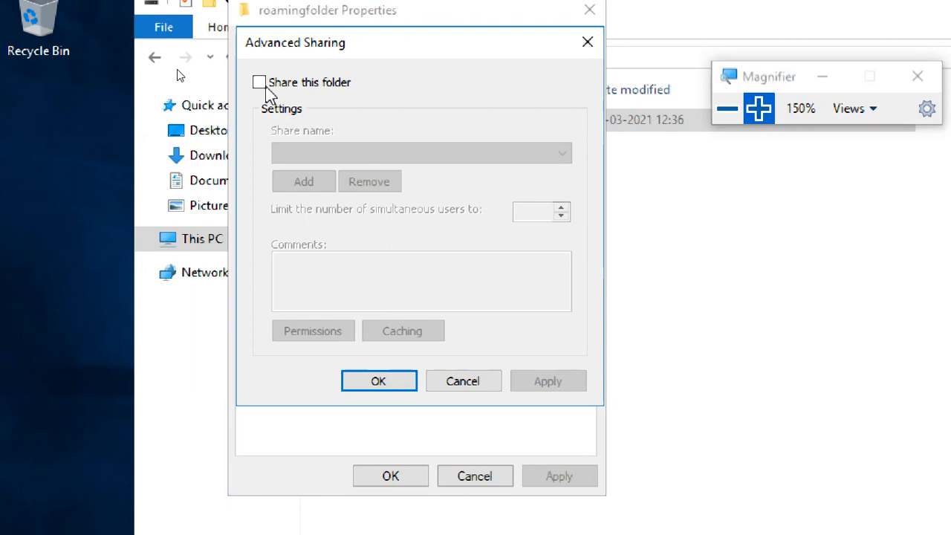
left_click(259, 83)
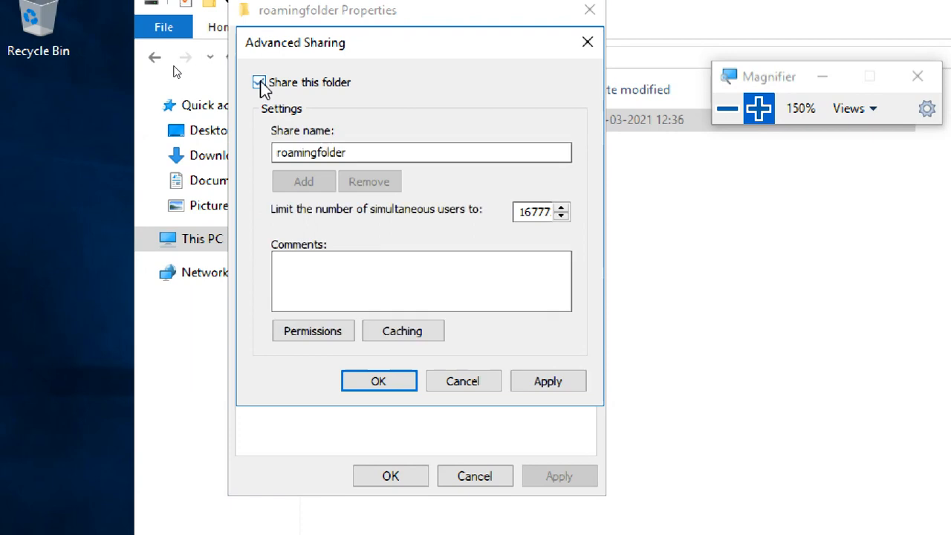
Step: Allow Everyone Full Control in the share permissions of roamingfolder and apply the advanced sharing settings
left_click(306, 330)
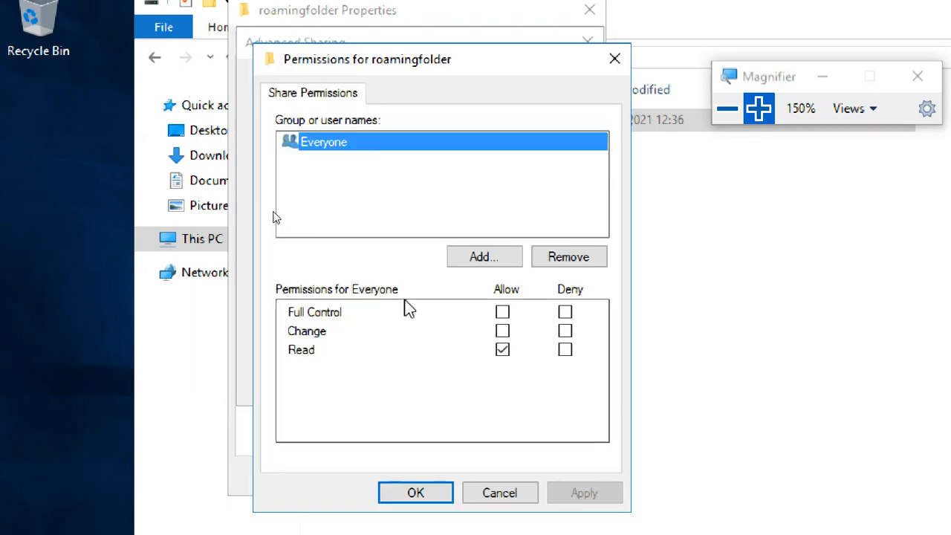
left_click(503, 313)
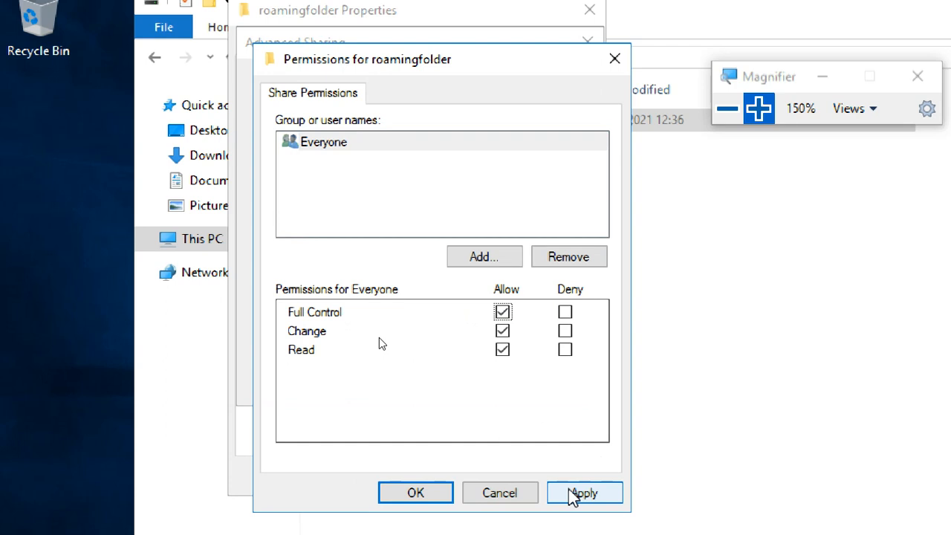
left_click(571, 492)
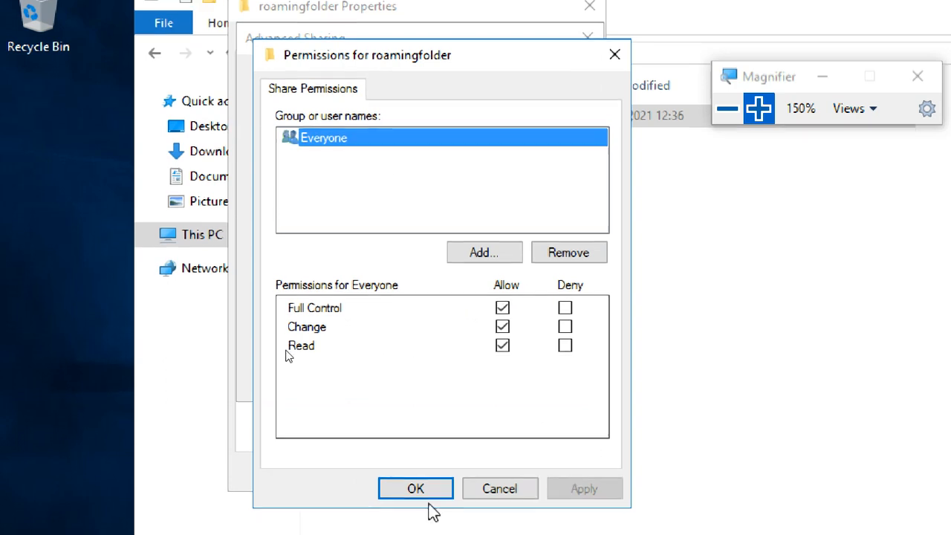
left_click(427, 494)
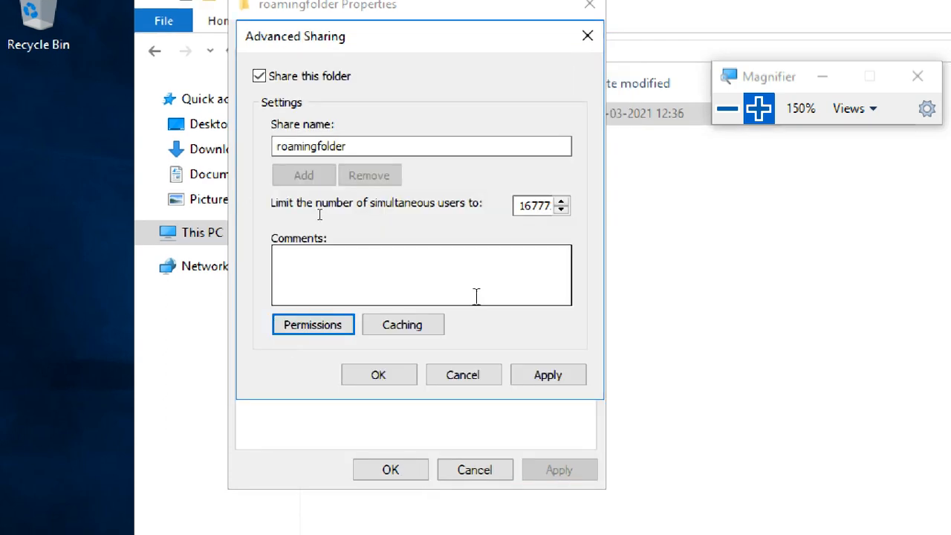
left_click(556, 376)
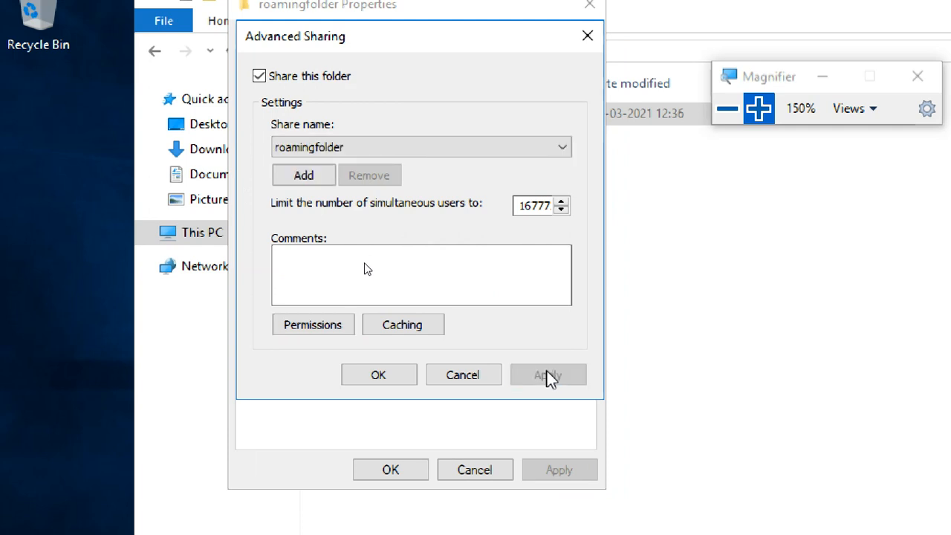
left_click(399, 379)
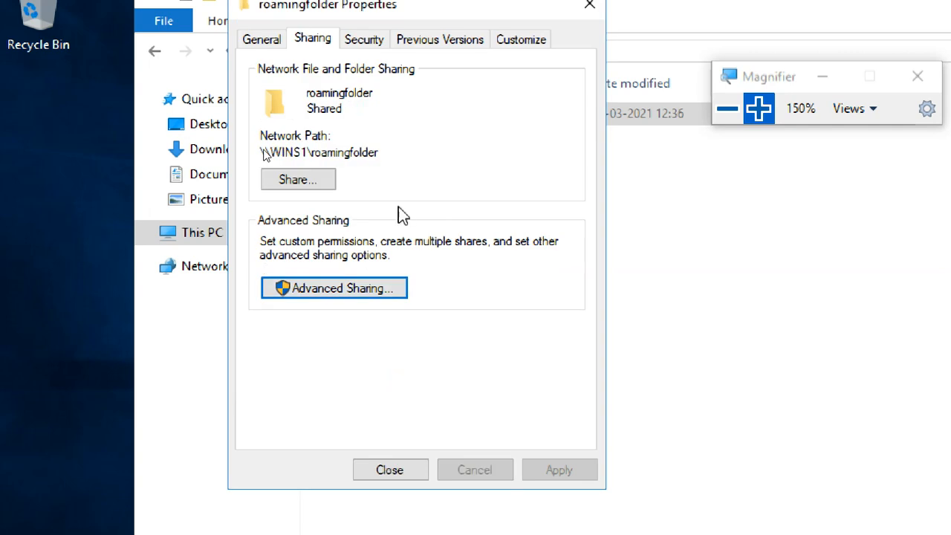
Step: Copy the share's network path \\WINS1\roamingfolder into a new text document created on the desktop
left_click(395, 156)
left_click_drag(294, 148, 256, 150)
key("ctrl+c")
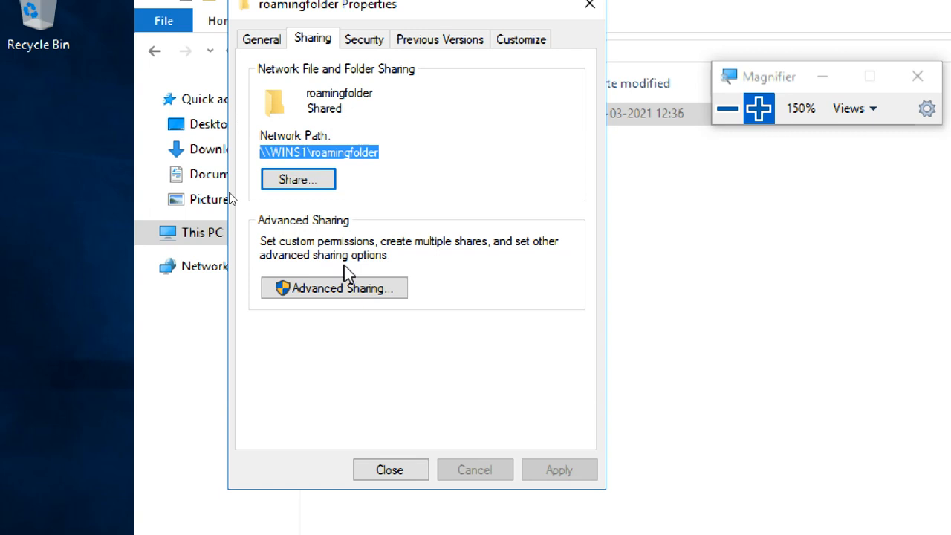
right_click(45, 161)
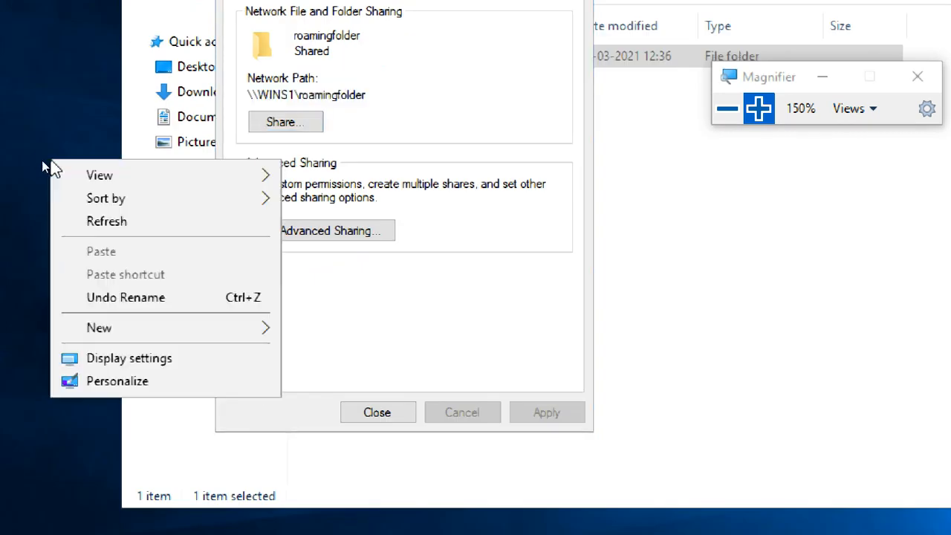
mouse_move(135, 332)
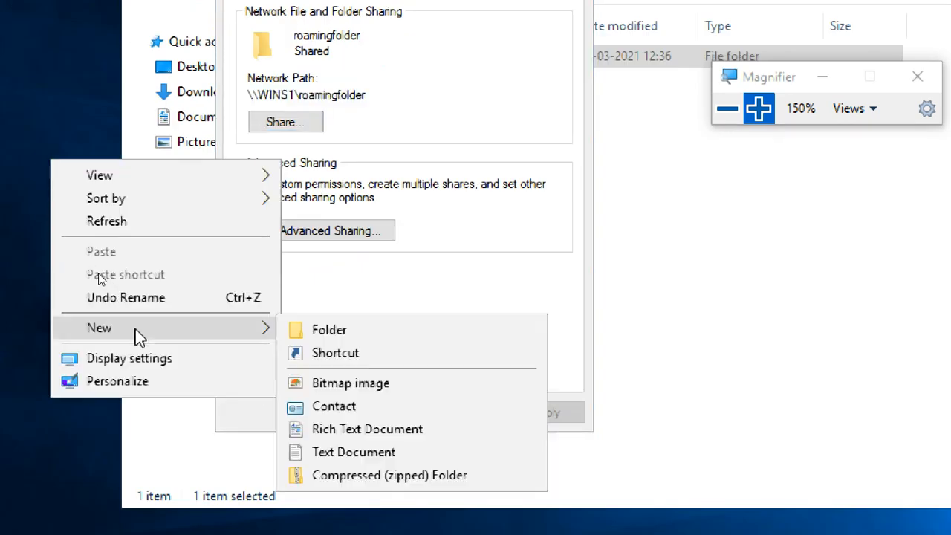
left_click(361, 458)
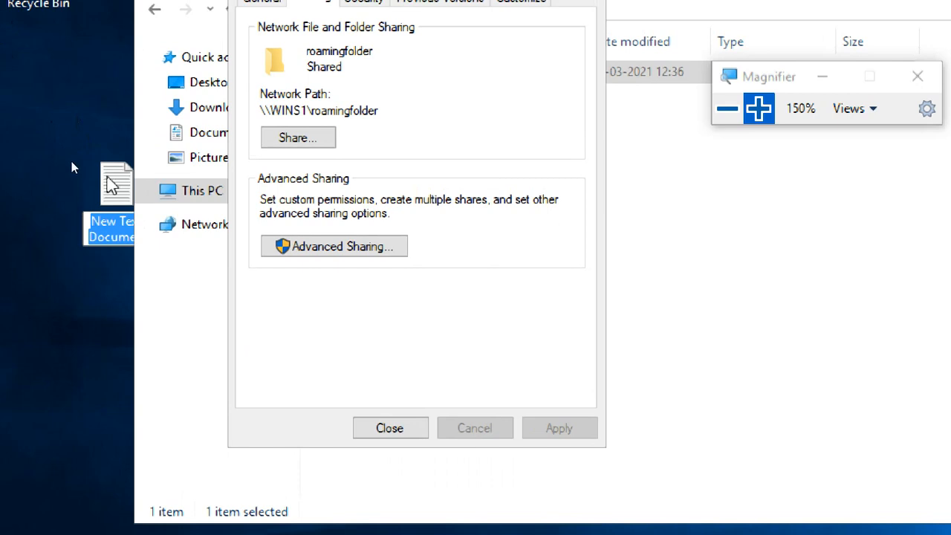
left_click(112, 184)
double_click(113, 185)
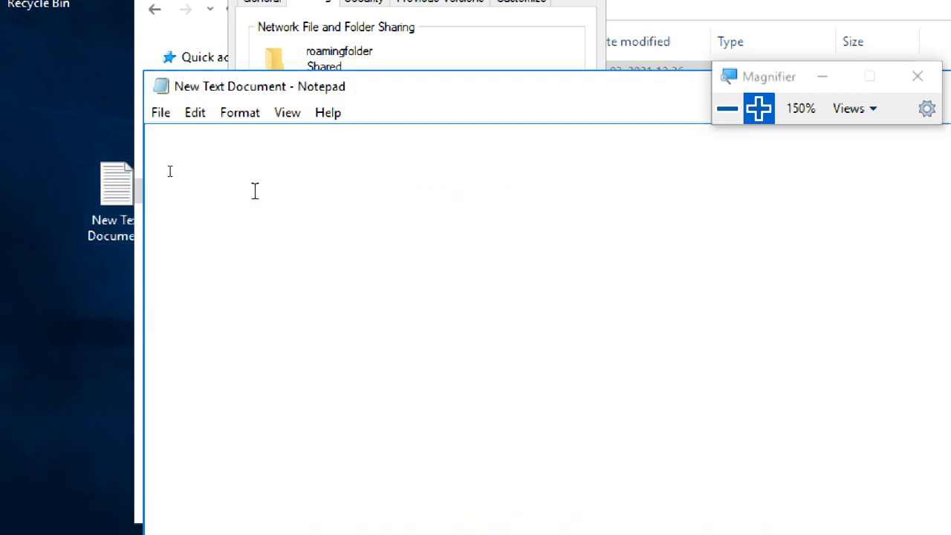
key("ctrl+v")
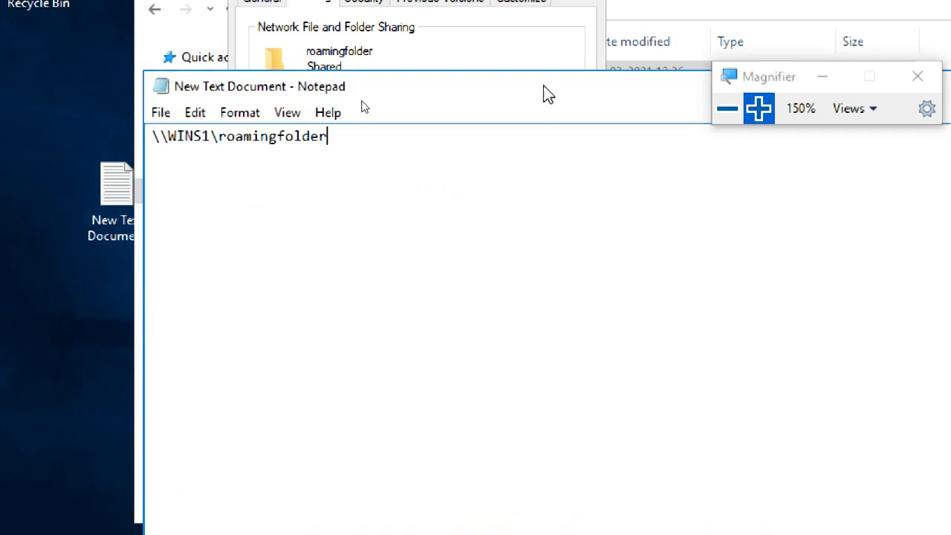
Step: Minimize the text document's Notepad window and close the roamingfolder properties
left_click_drag(543, 86, 248, 64)
left_click_drag(565, 67, 321, 92)
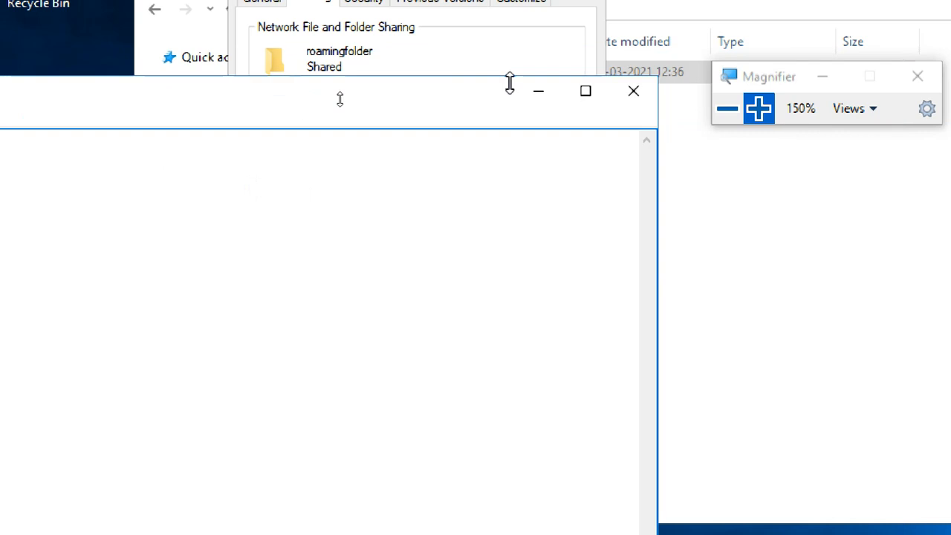
left_click(539, 93)
left_click(404, 429)
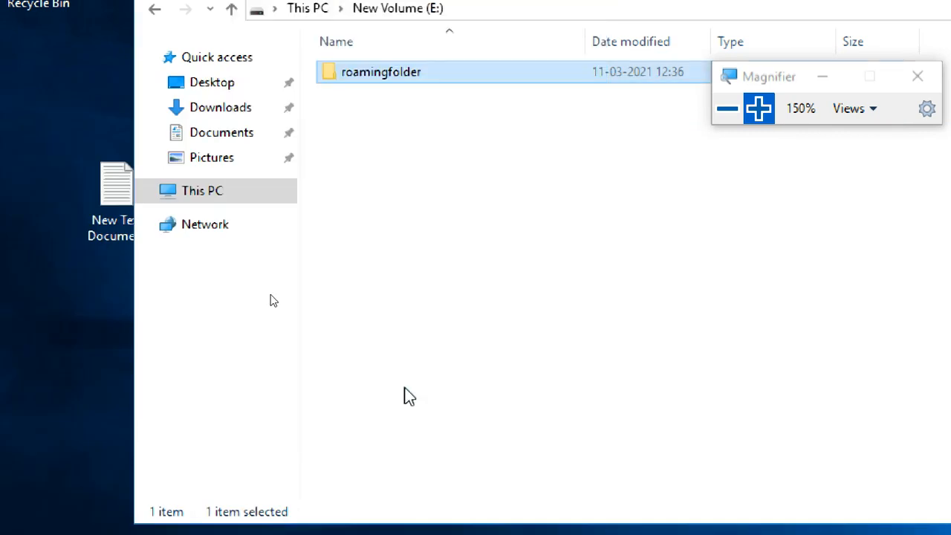
Step: Add the Everyone group to the security permissions of roamingfolder, checking the name against contoso.com
double_click(392, 71)
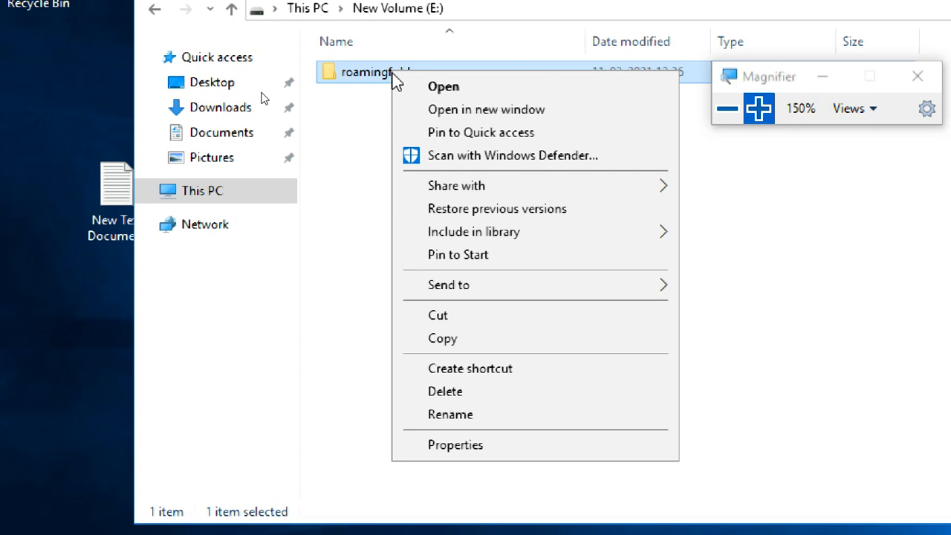
left_click(494, 449)
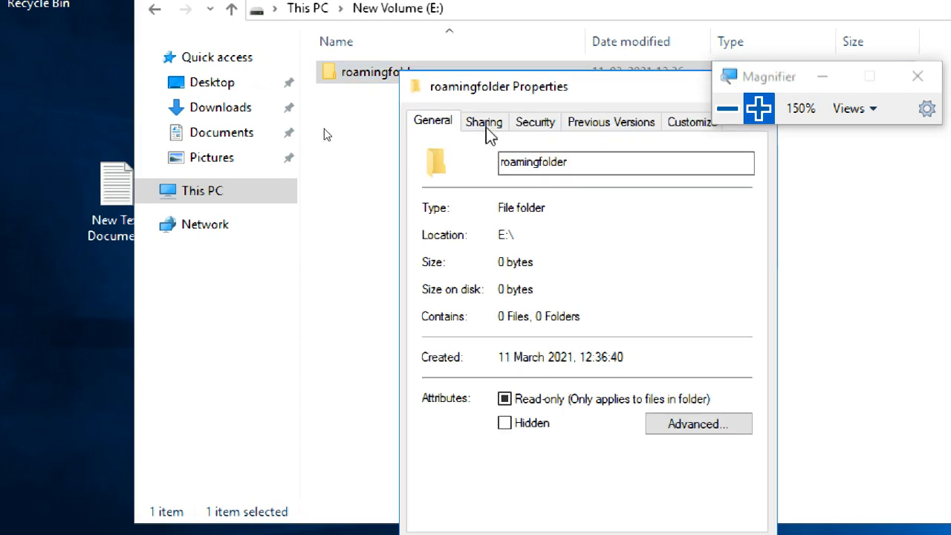
left_click(532, 127)
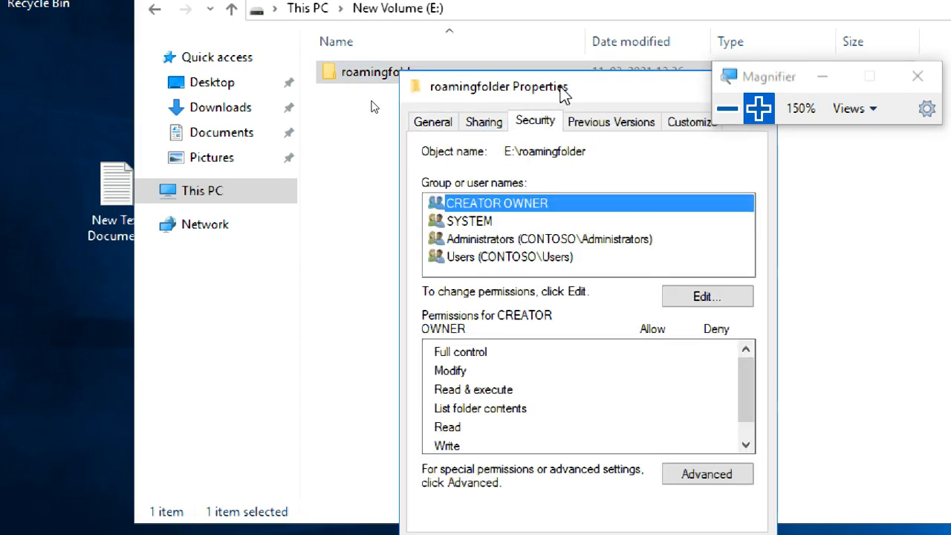
left_click_drag(565, 93, 361, 37)
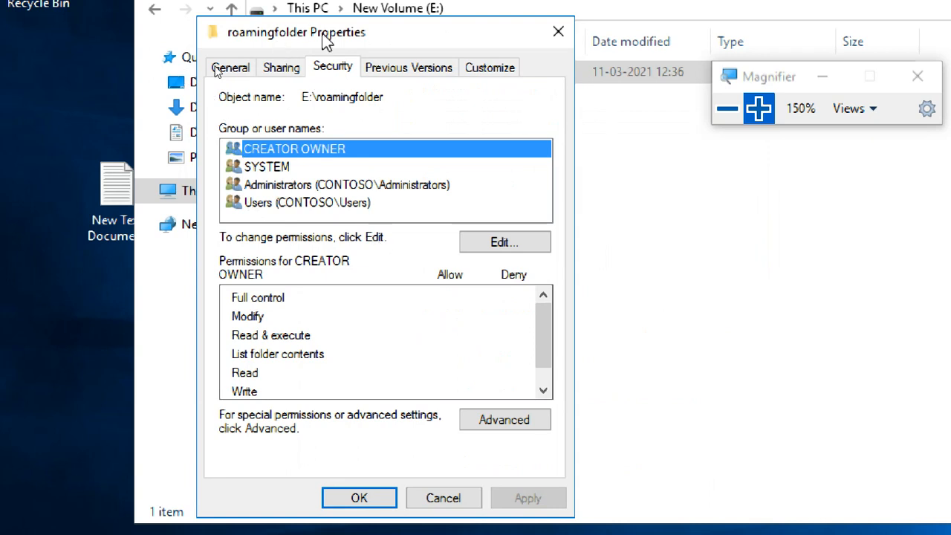
left_click(334, 67)
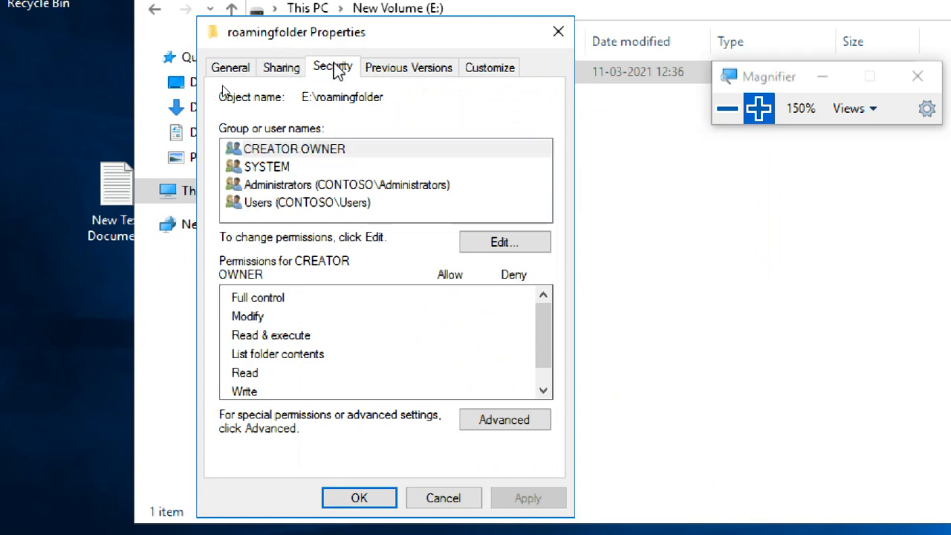
left_click(478, 243)
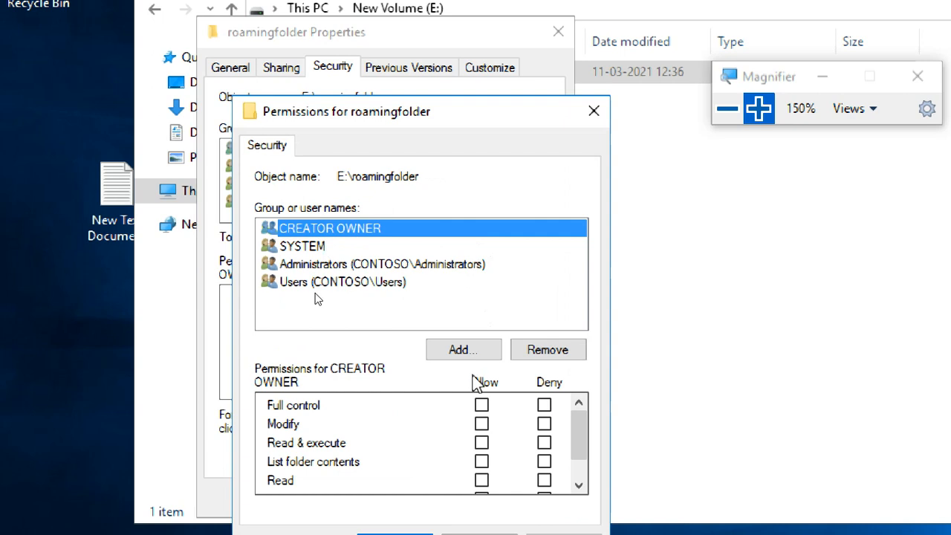
left_click(468, 352)
type("everyone")
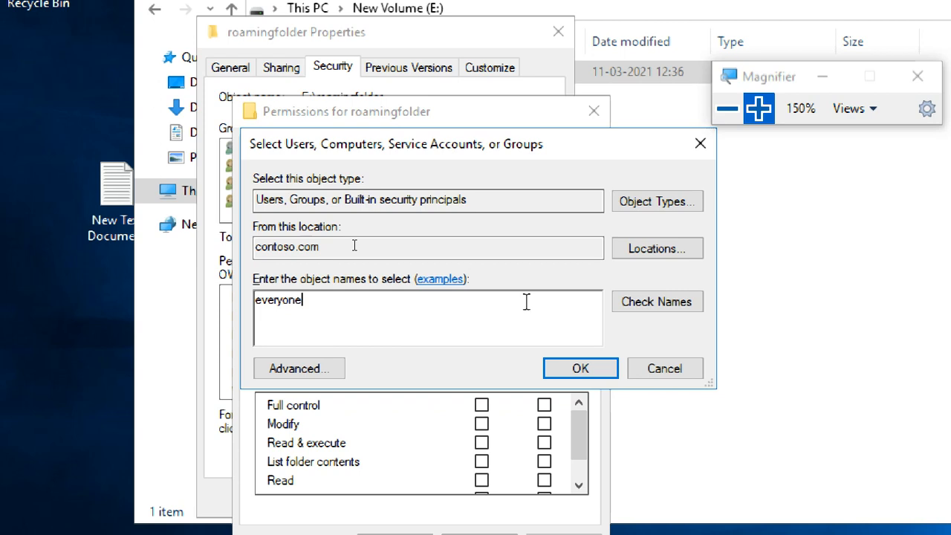
left_click(635, 304)
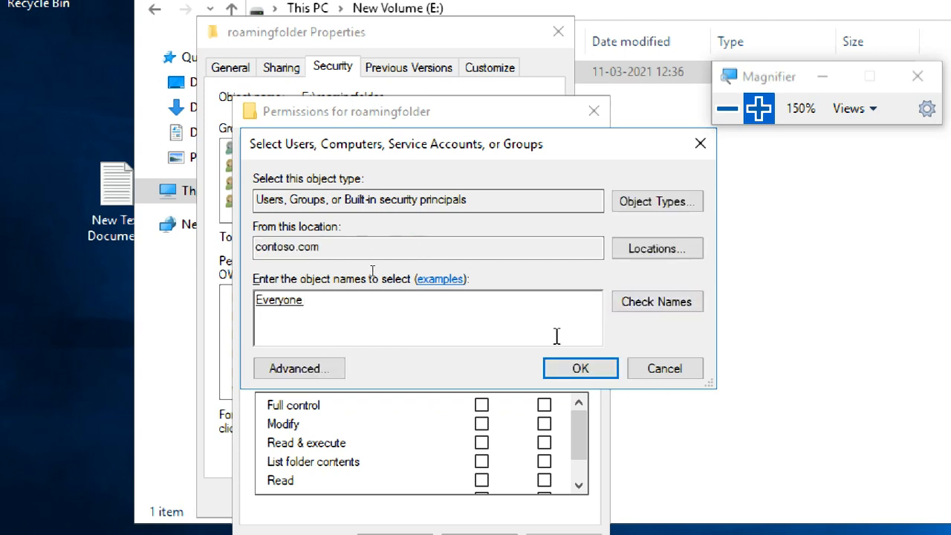
left_click(576, 365)
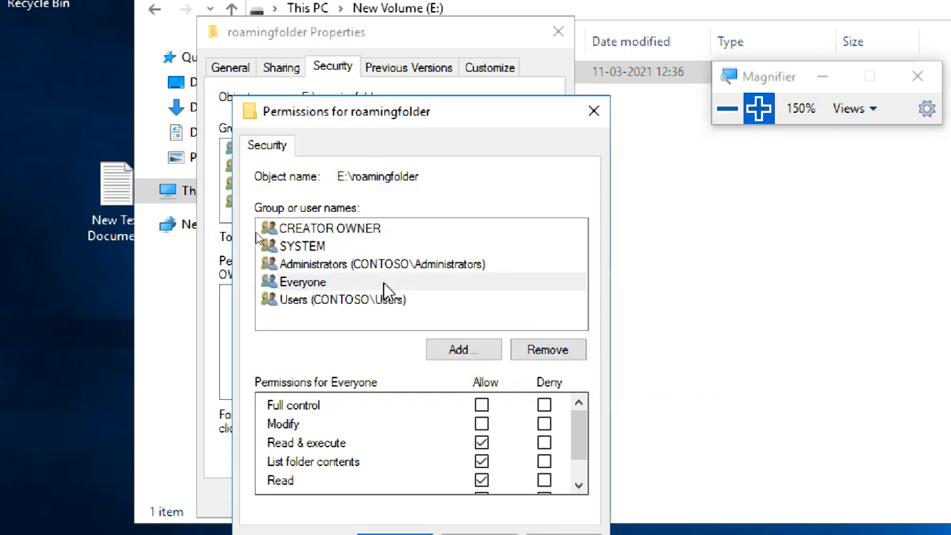
Step: Allow Everyone Full control in the security permissions of roamingfolder, and close its properties and the E: drive window
left_click(383, 282)
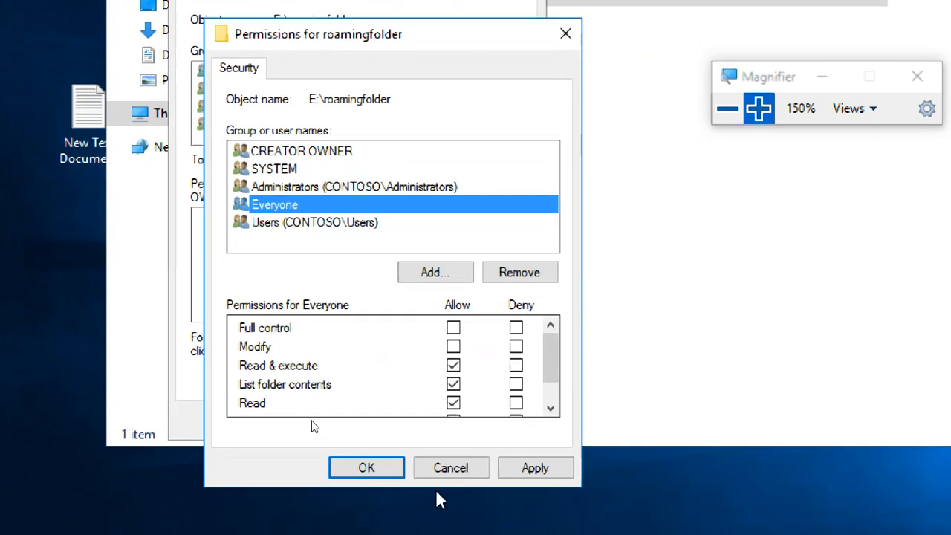
left_click(453, 327)
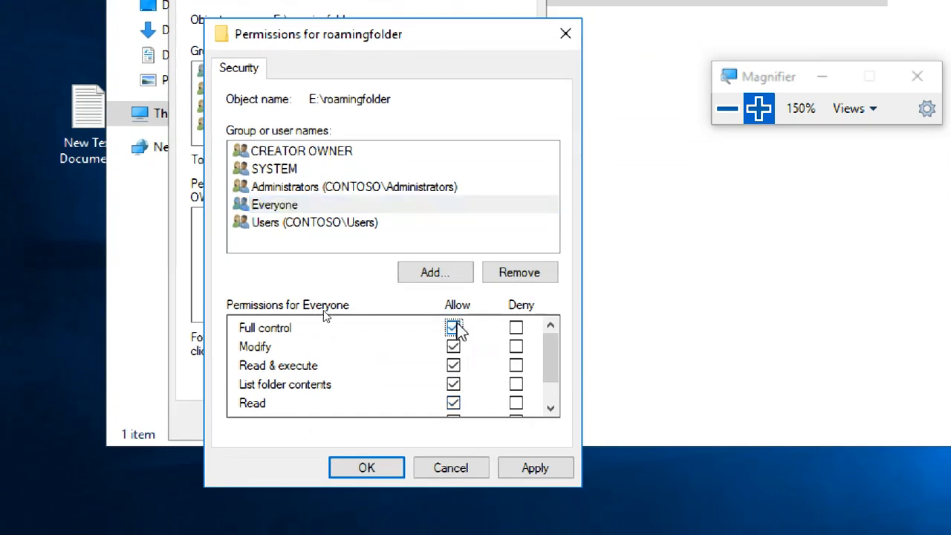
left_click(536, 467)
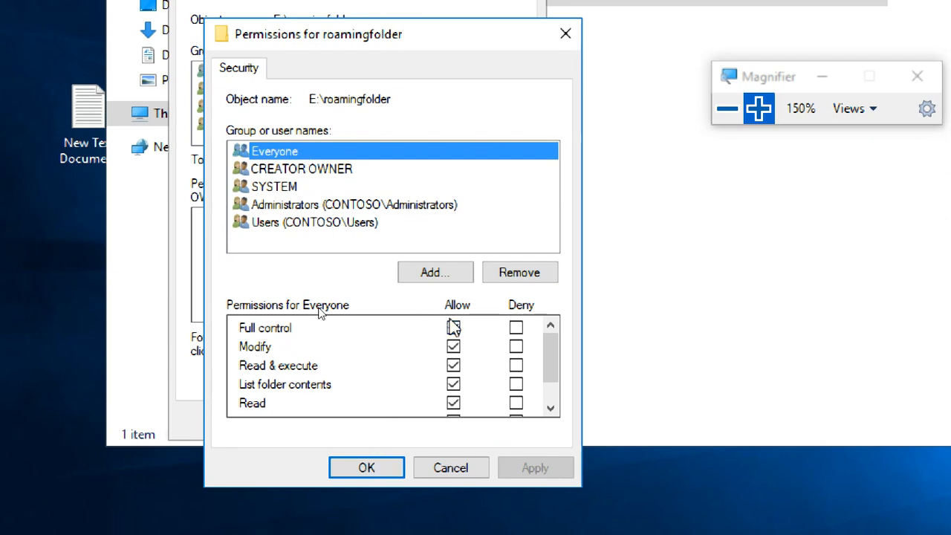
left_click(369, 468)
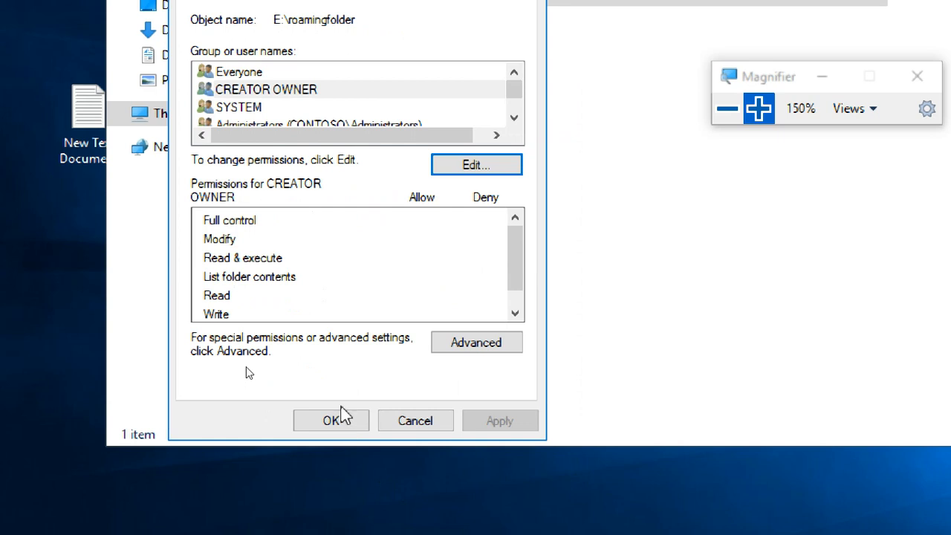
left_click(345, 419)
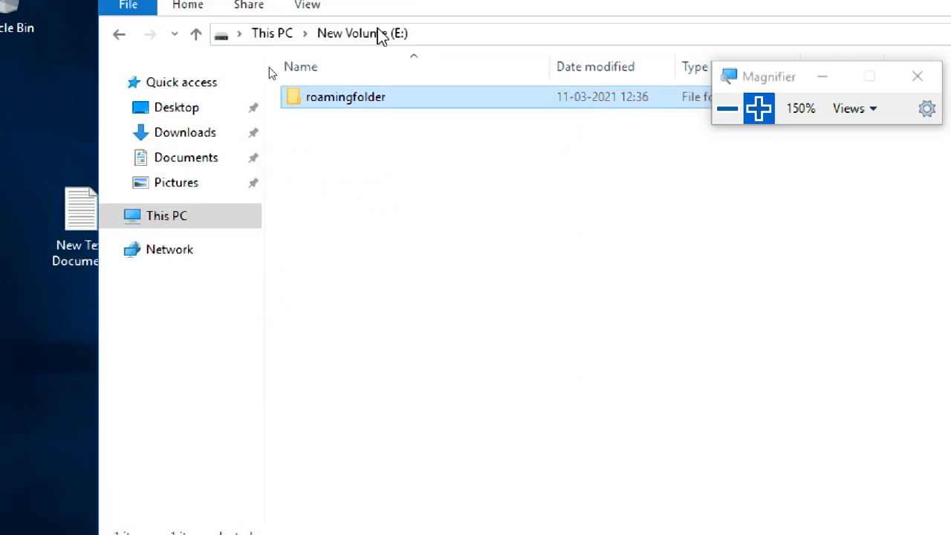
left_click(339, 156)
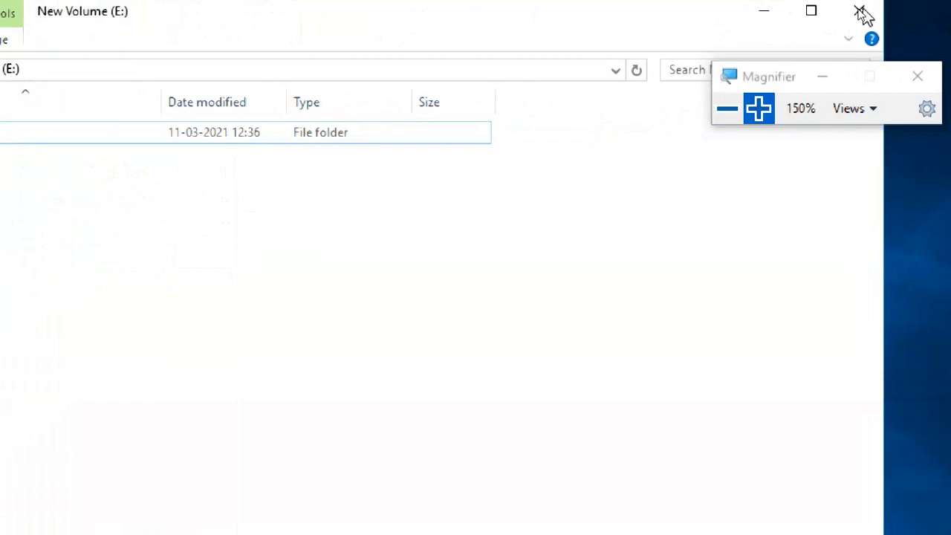
left_click(862, 15)
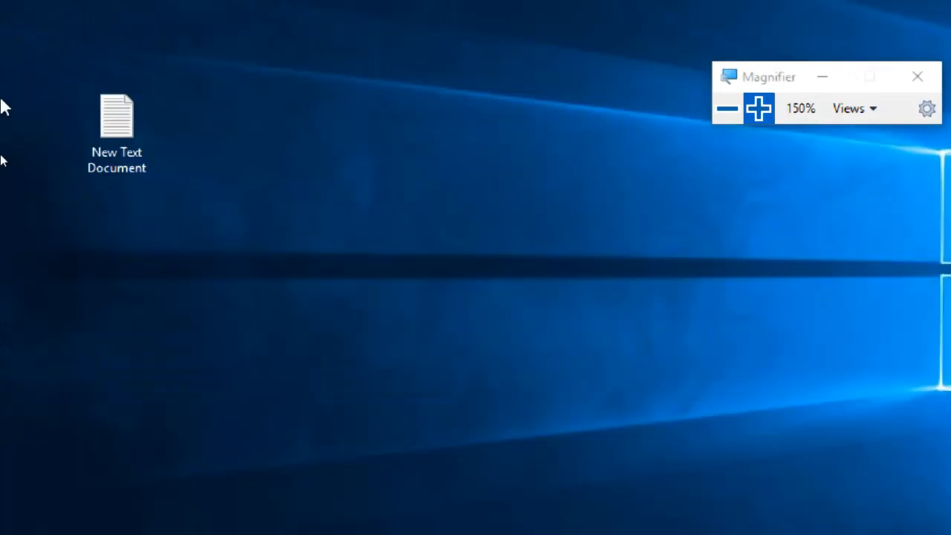
Step: Reopen the text document with the share path in Notepad and extend it to \\WINS1\roamingfolder\%username%
double_click(82, 143)
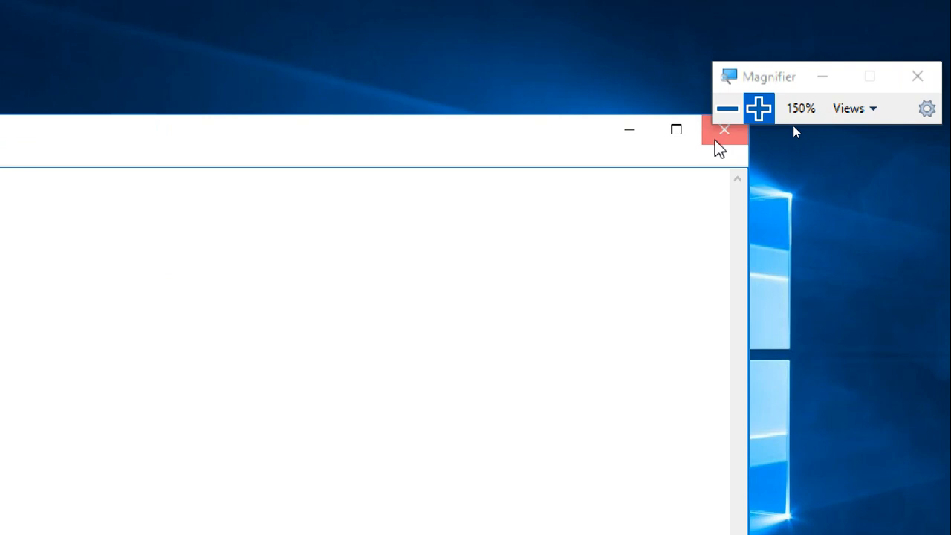
left_click(719, 149)
left_click(152, 515)
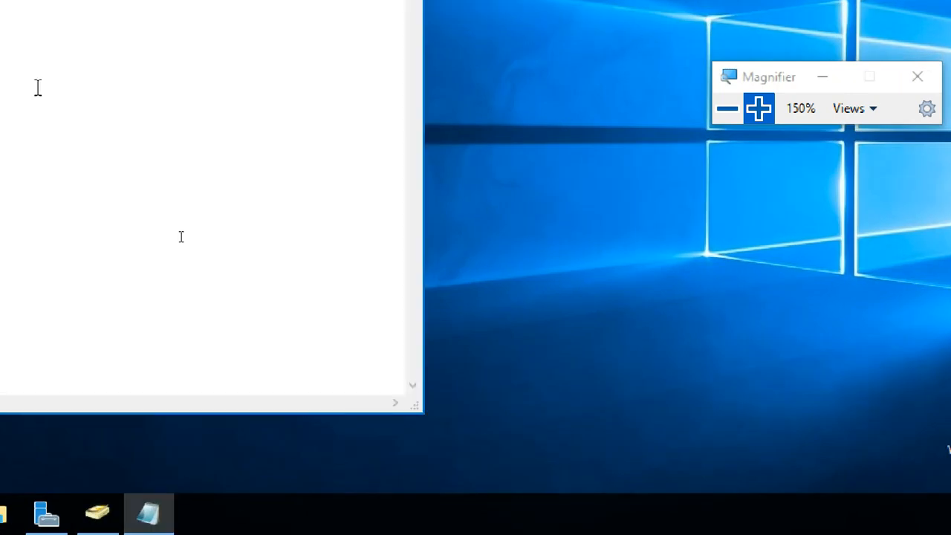
left_click_drag(88, 135, 628, 50)
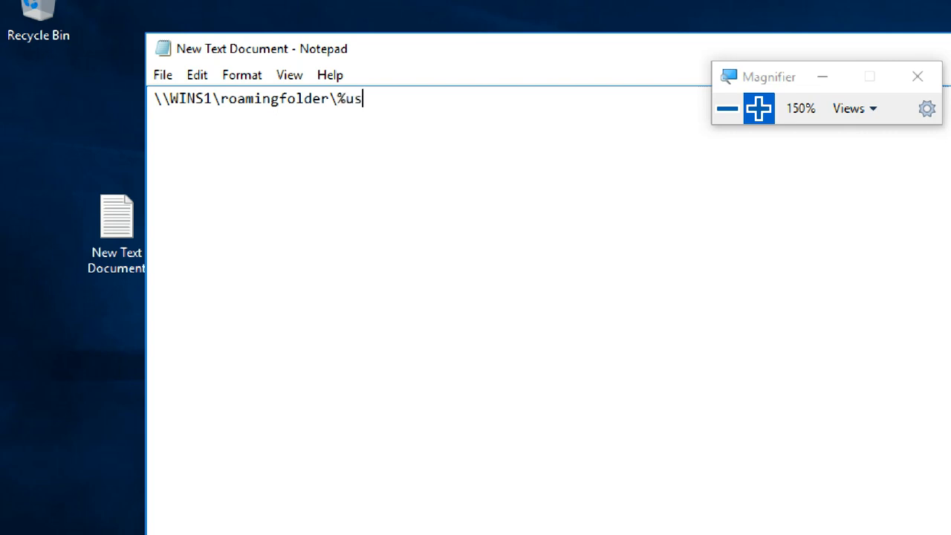
type("name%")
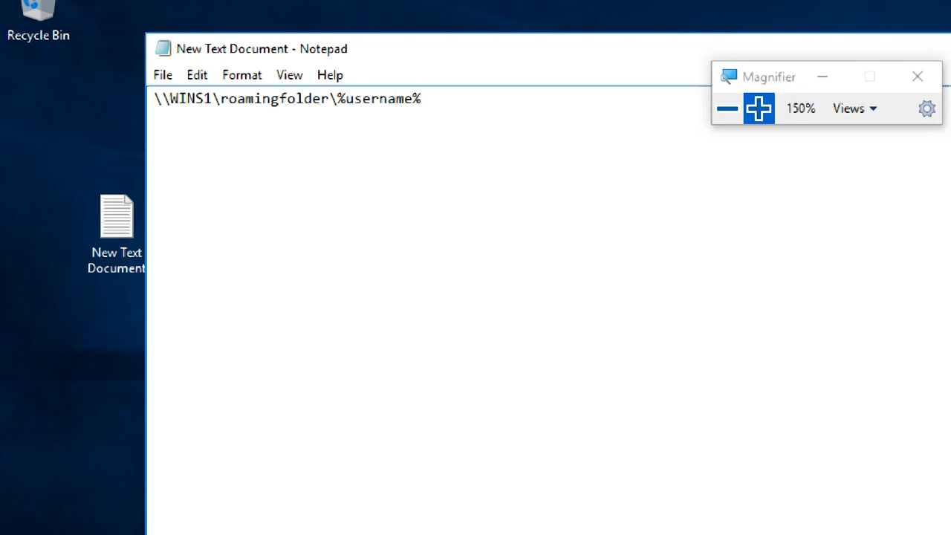
left_click_drag(419, 99, 337, 97)
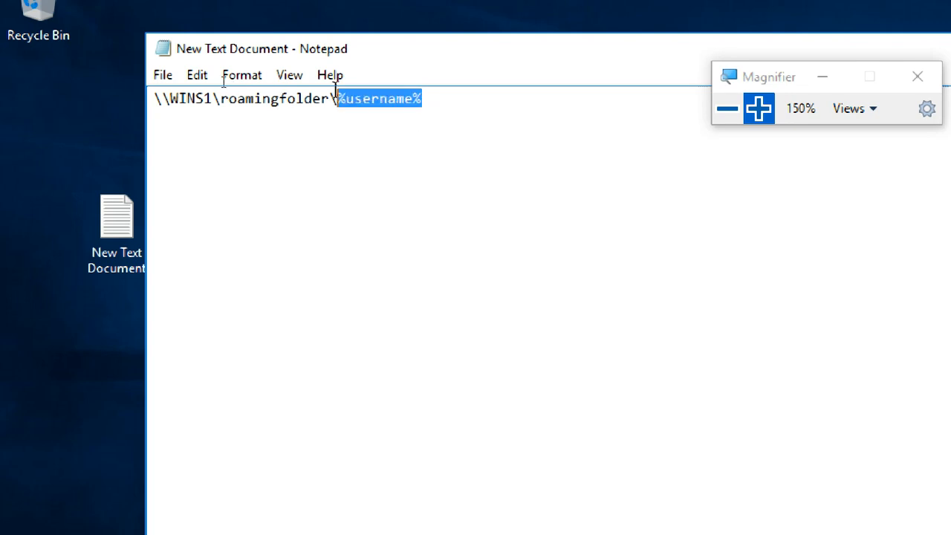
left_click(372, 125)
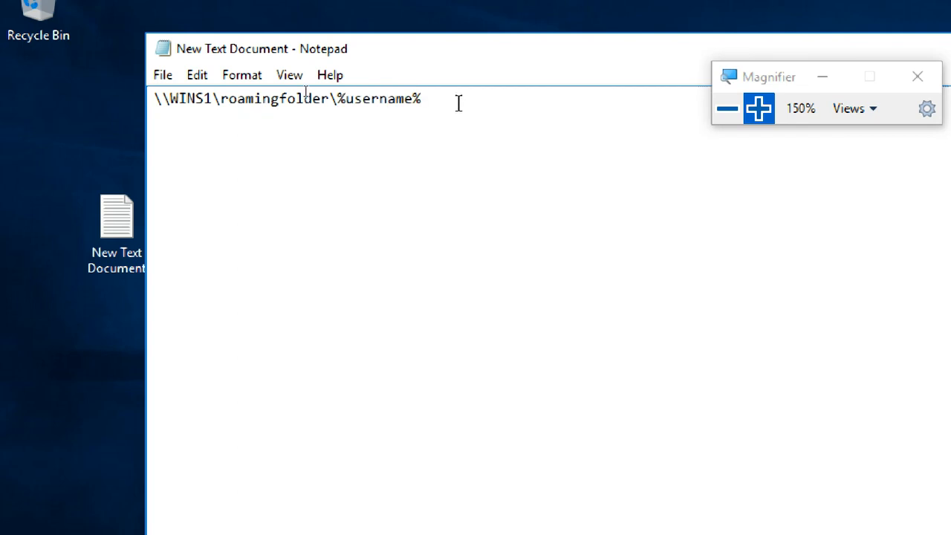
Step: Copy the complete path \\WINS1\roamingfolder\%username% from the text document
left_click_drag(458, 100, 85, 87)
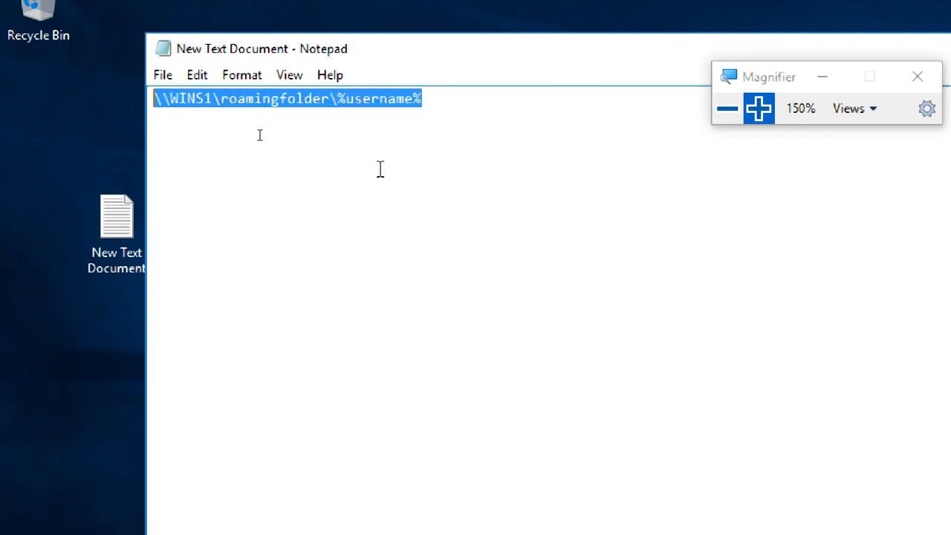
left_click(492, 97)
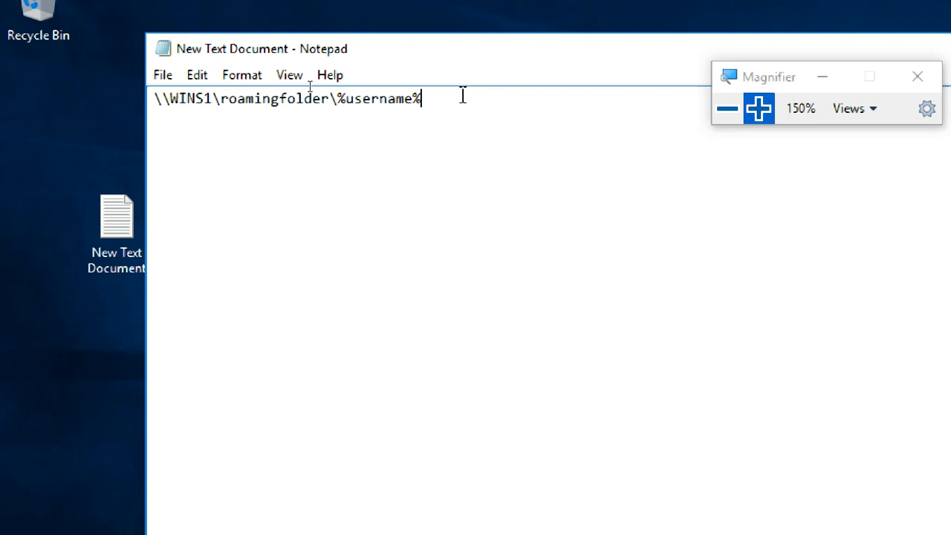
left_click_drag(421, 98, 68, 102)
key("ctrl+c")
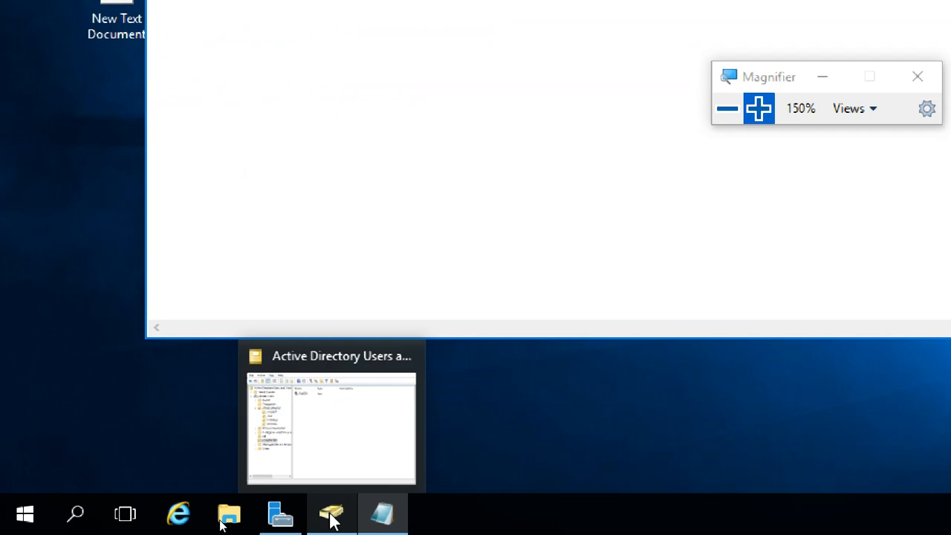
Step: Switch to Active Directory Users and Computers and open the properties of the second user in DEVELOPMENT's JAVA unit
left_click(331, 520)
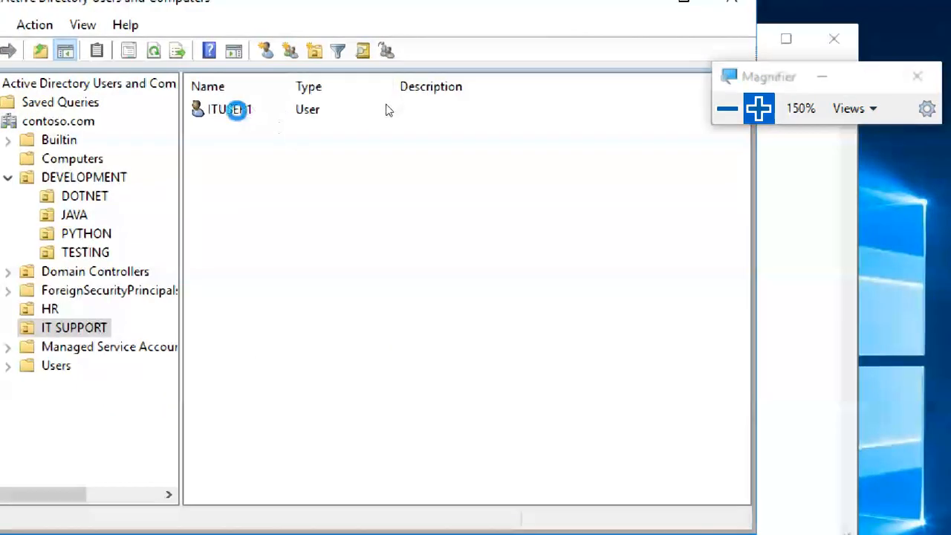
left_click(386, 110)
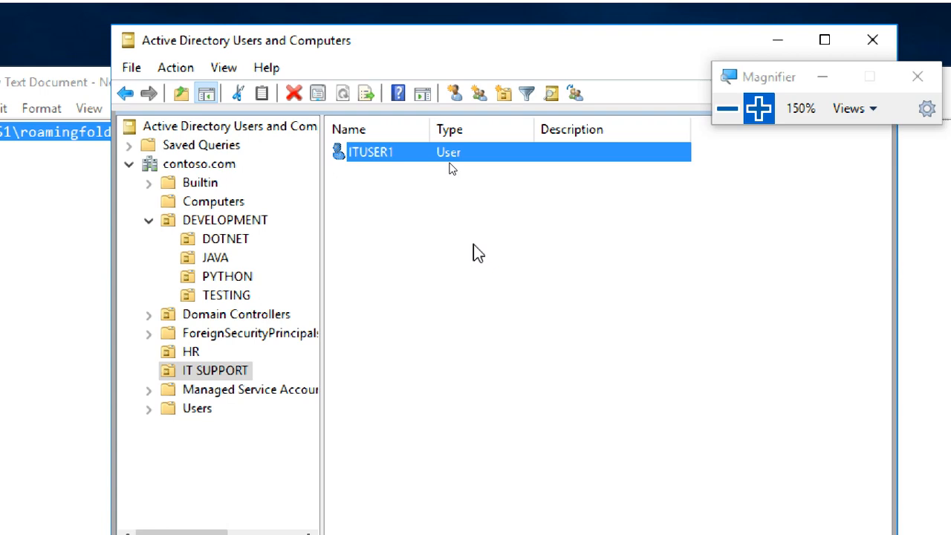
left_click(469, 236)
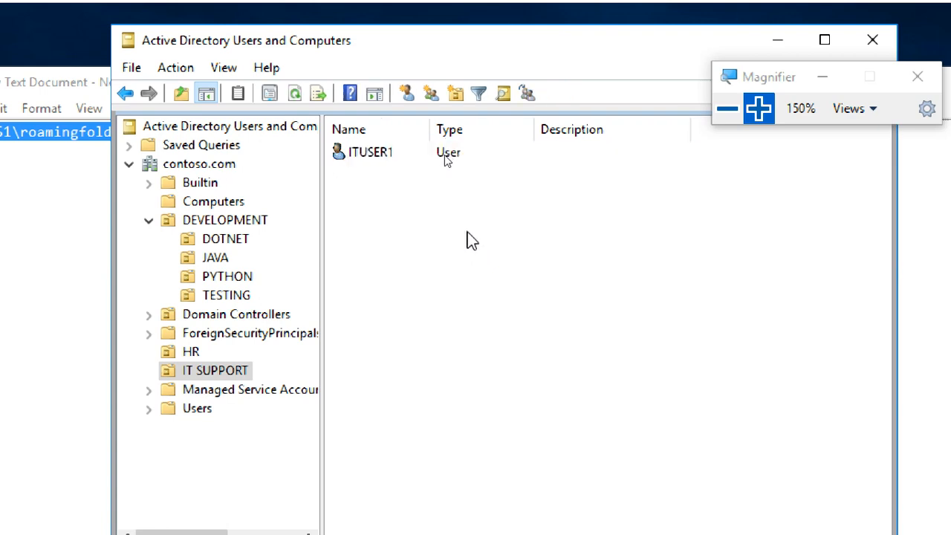
right_click(450, 220)
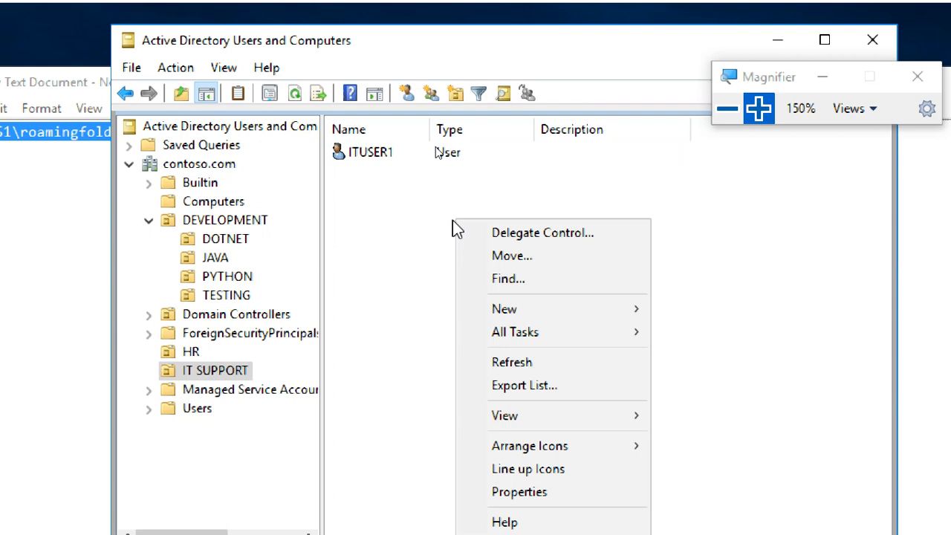
left_click(413, 238)
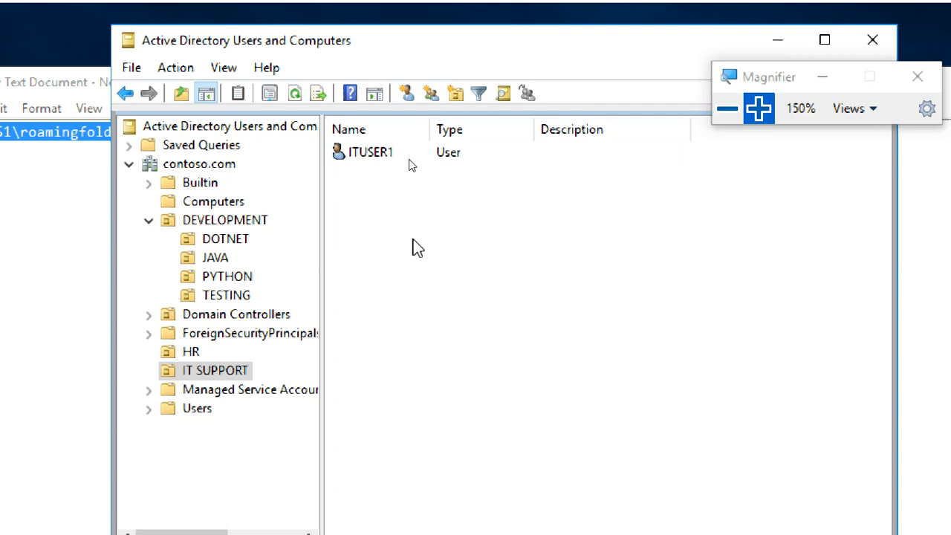
left_click(217, 257)
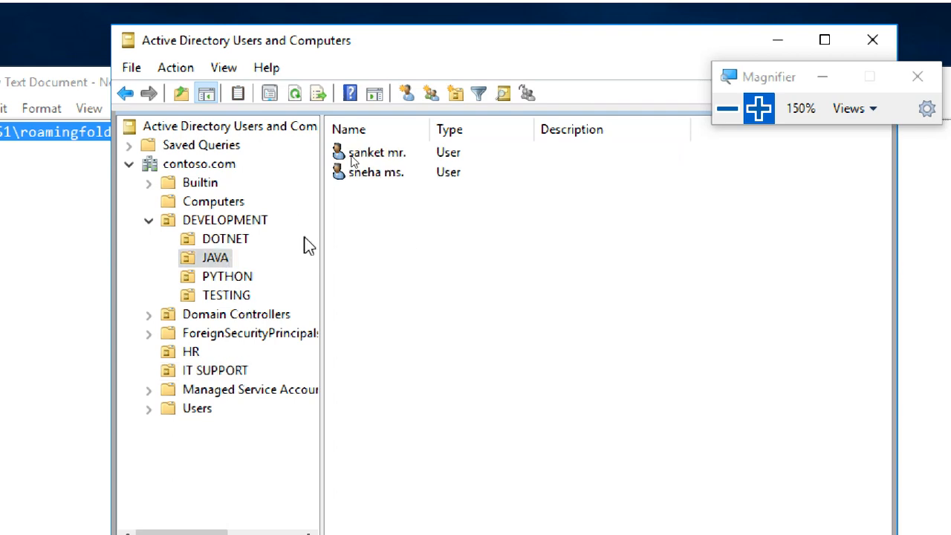
left_click(383, 180)
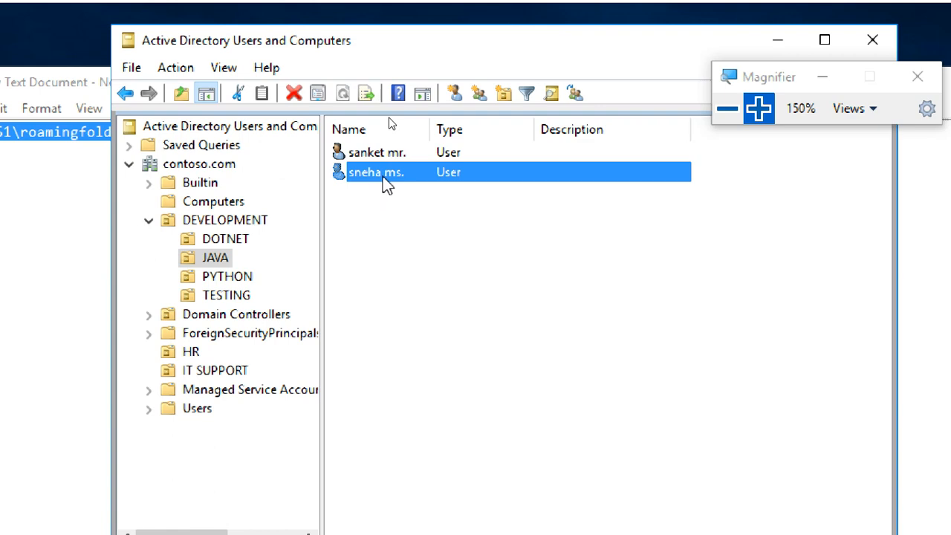
double_click(385, 185)
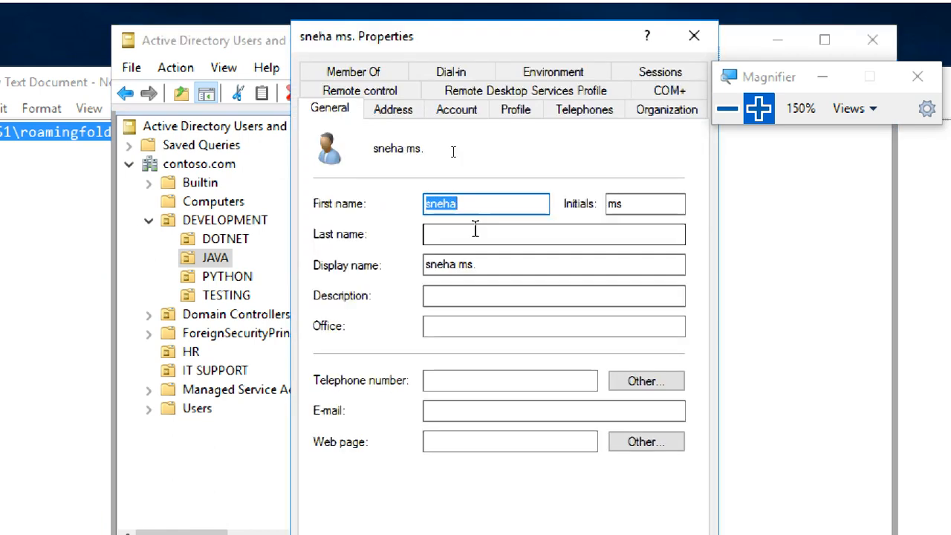
Step: Check the user logon name in the account properties of the second JAVA user
left_click(481, 203)
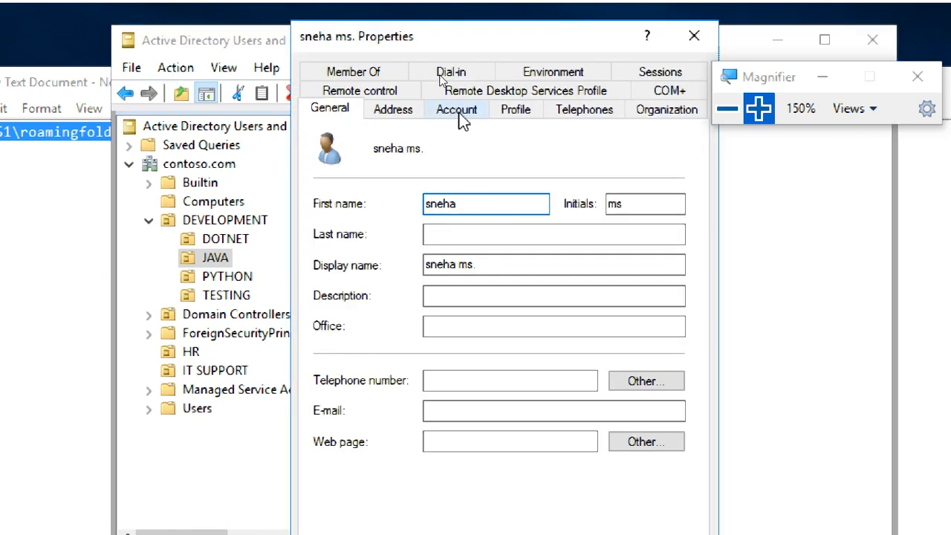
left_click(459, 111)
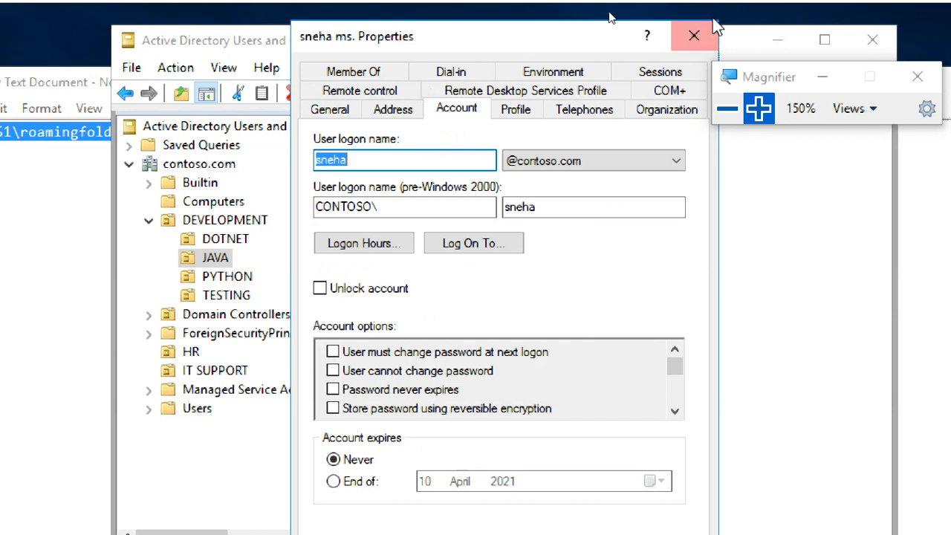
left_click(694, 36)
double_click(391, 176)
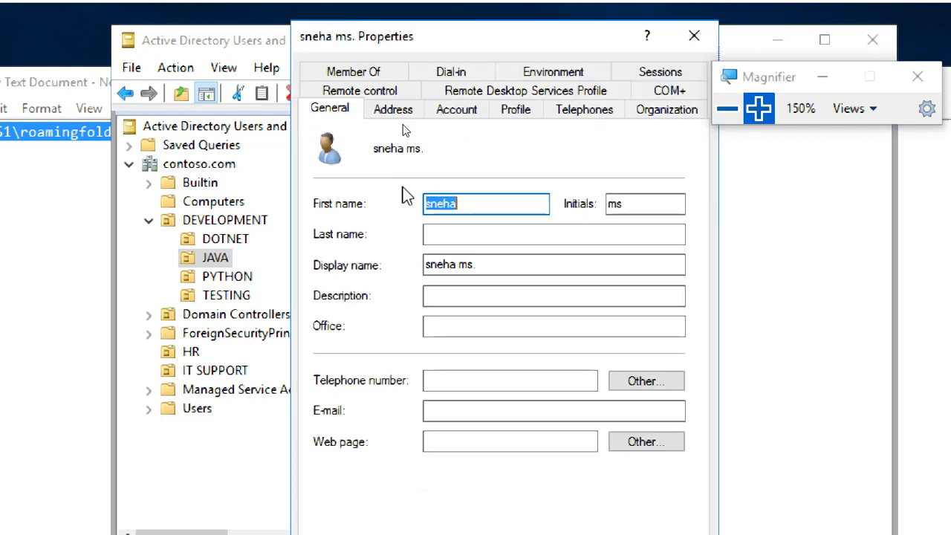
left_click(470, 112)
left_click(370, 162)
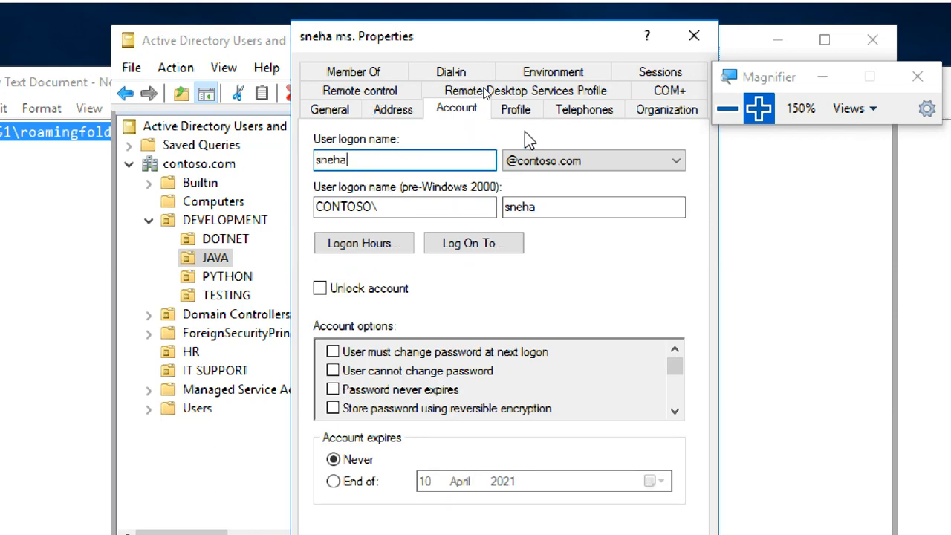
Step: Set the user's profile path to \\WINS1\roamingfolder\%username% and apply the change
left_click(527, 113)
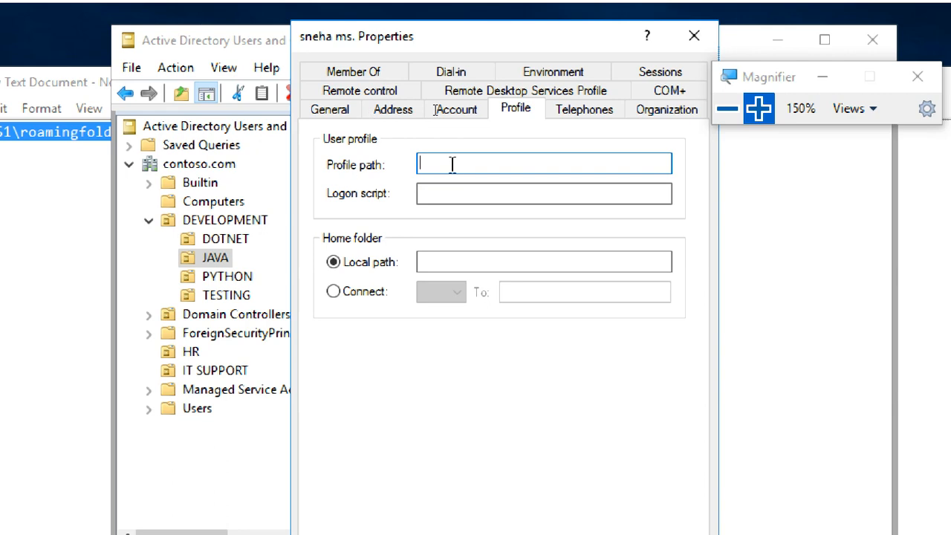
key("ctrl+v")
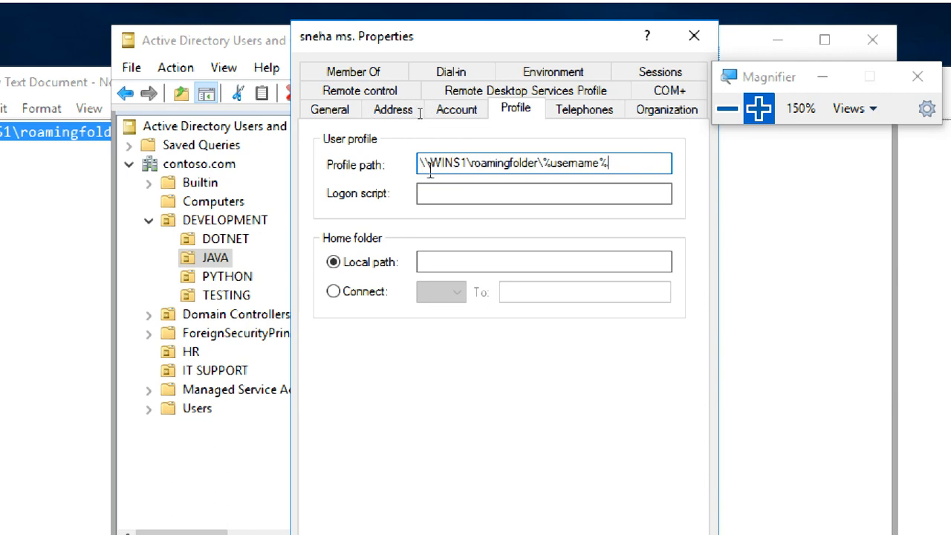
left_click(761, 111)
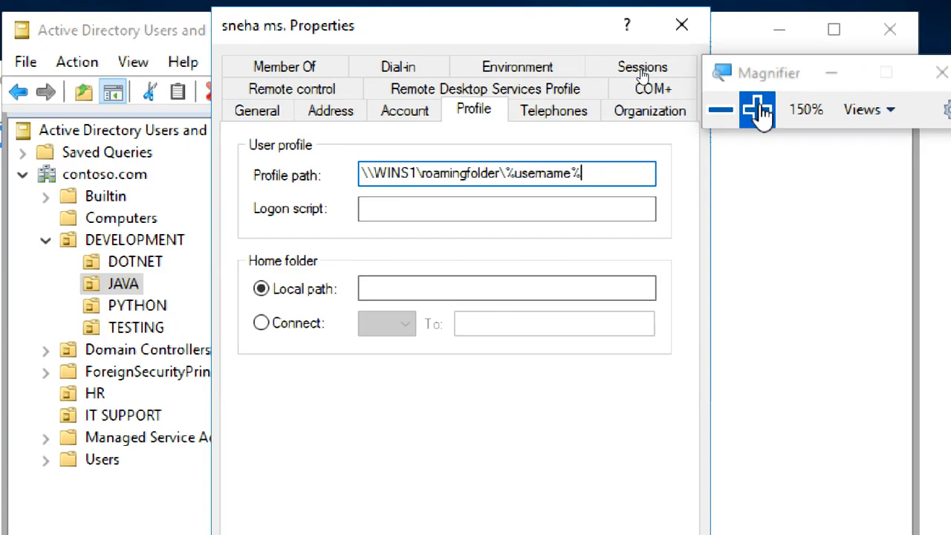
left_click(759, 112)
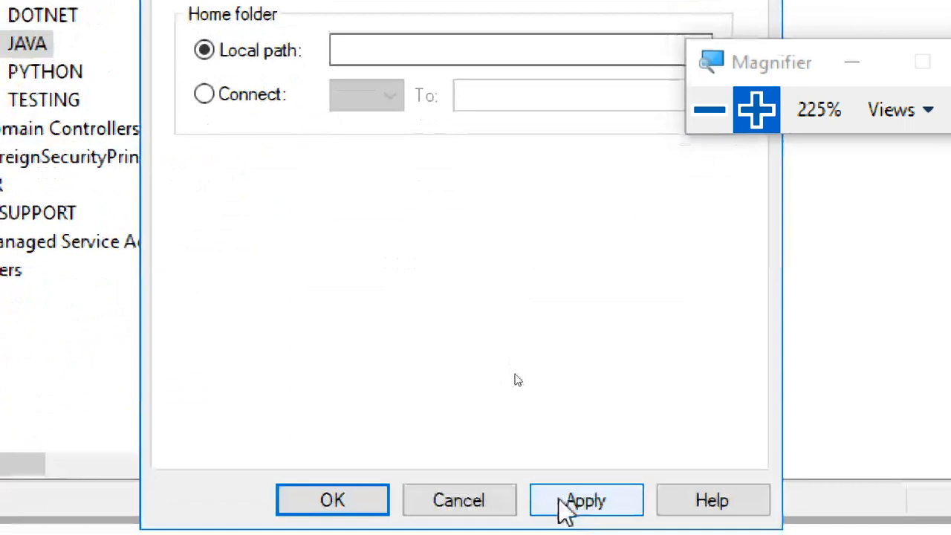
left_click(581, 502)
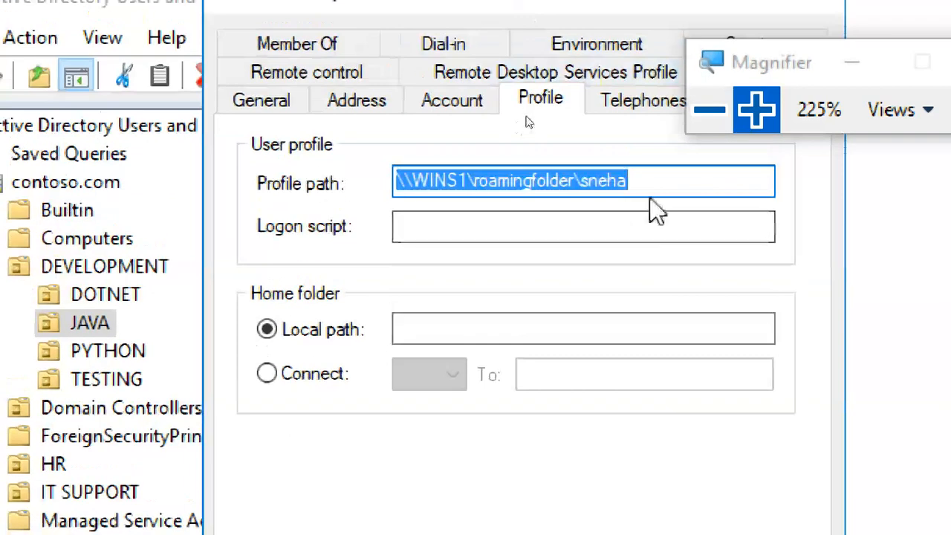
Step: Compare the applied profile path with the user's logon name, and close the user's properties
left_click(651, 182)
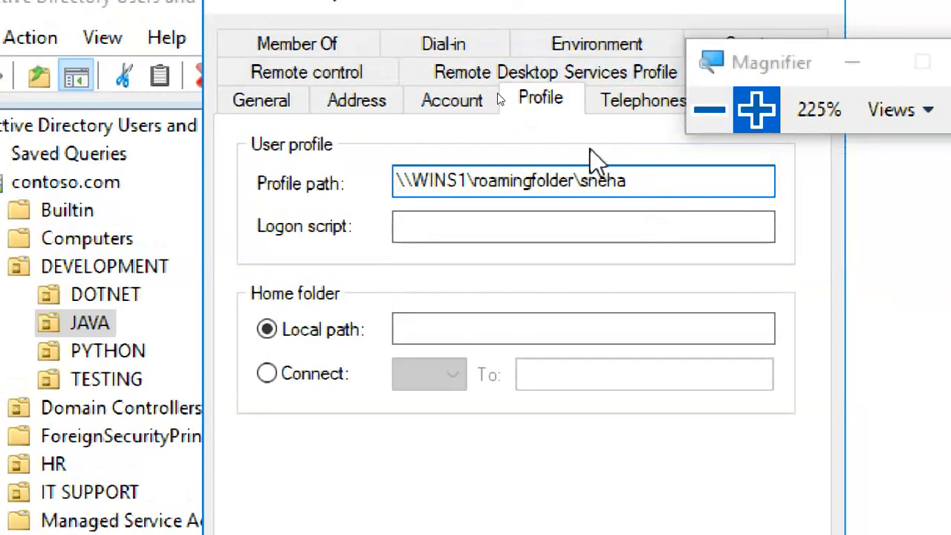
left_click(462, 104)
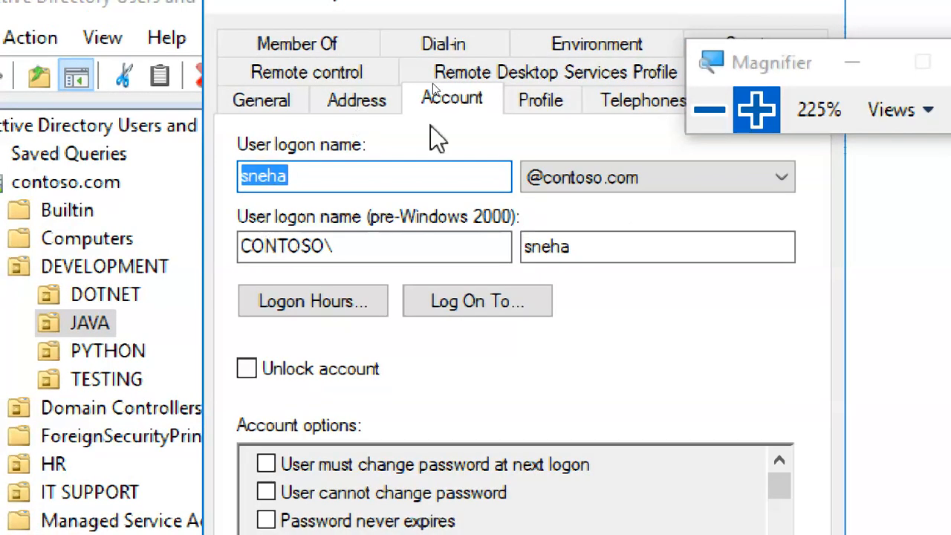
left_click(537, 101)
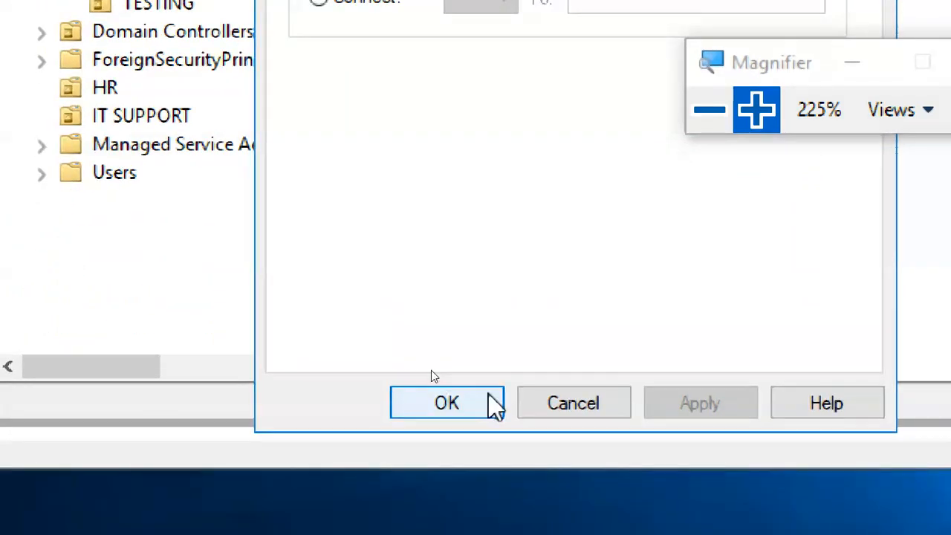
left_click(446, 404)
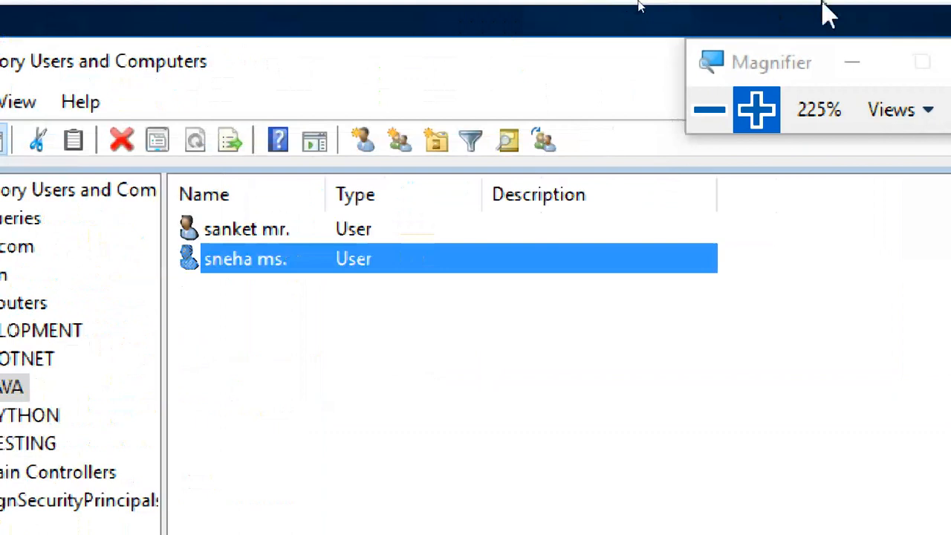
Step: Switch to the Windows 10 client machine and sign in as ITUSER1 with the account password
mouse_move(782, 3)
left_click(864, 18)
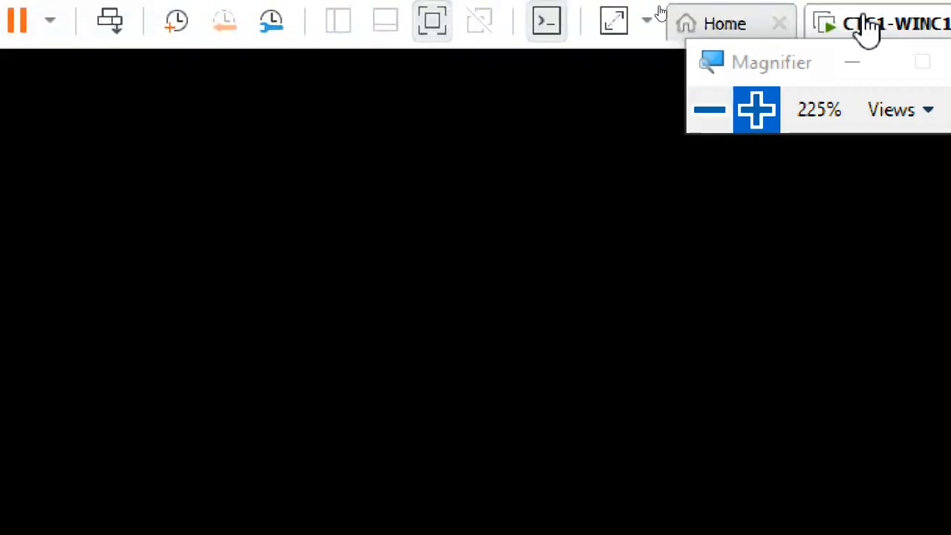
left_click(708, 109)
left_click(706, 108)
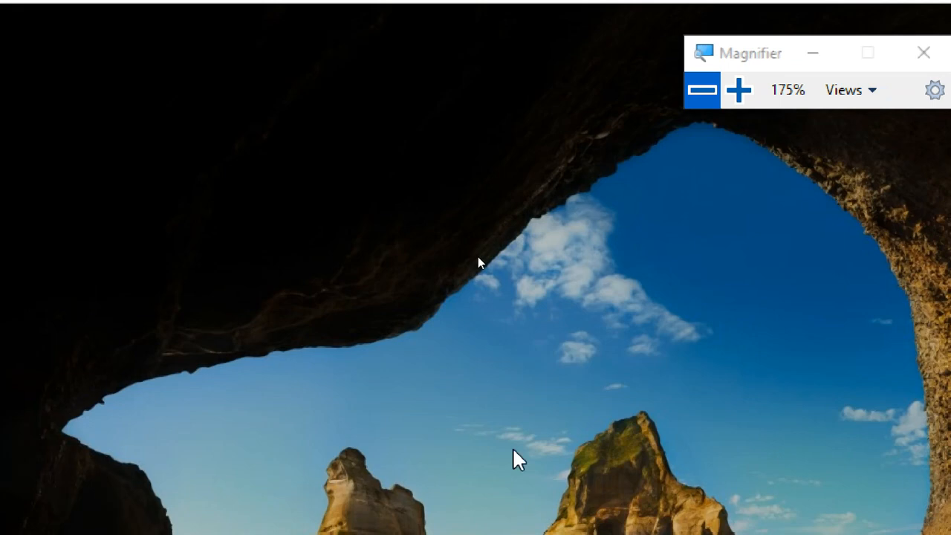
left_click(513, 449)
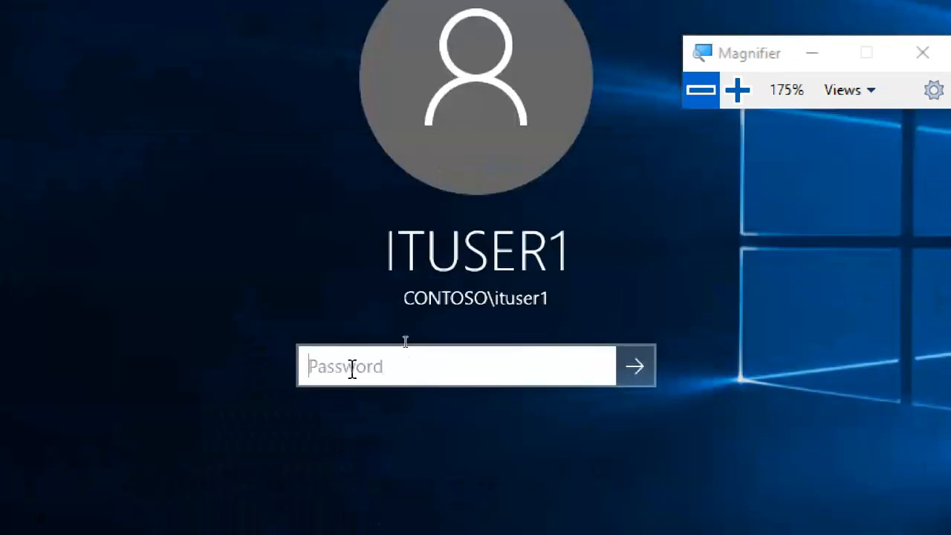
type("Pa")
key("Return")
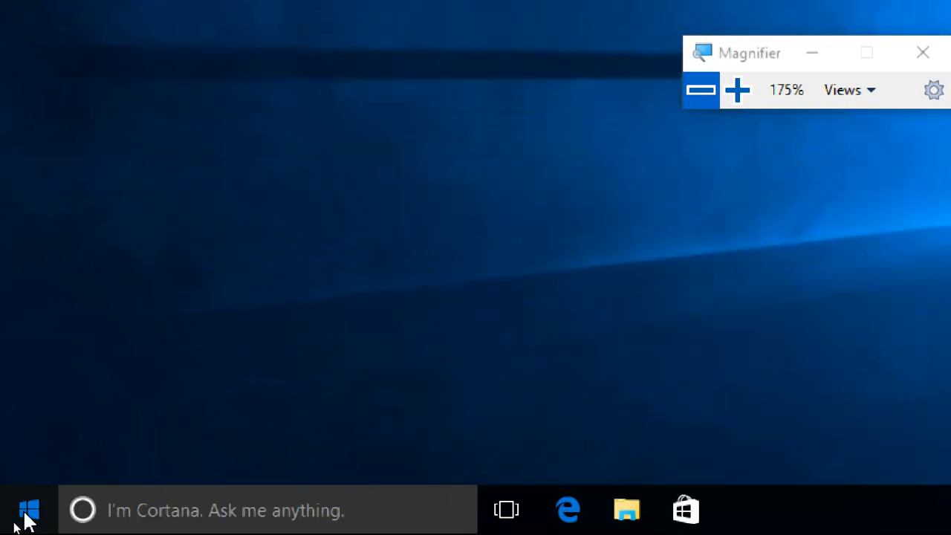
Step: Sign ITUSER1 out of the Windows 10 client
left_click(26, 513)
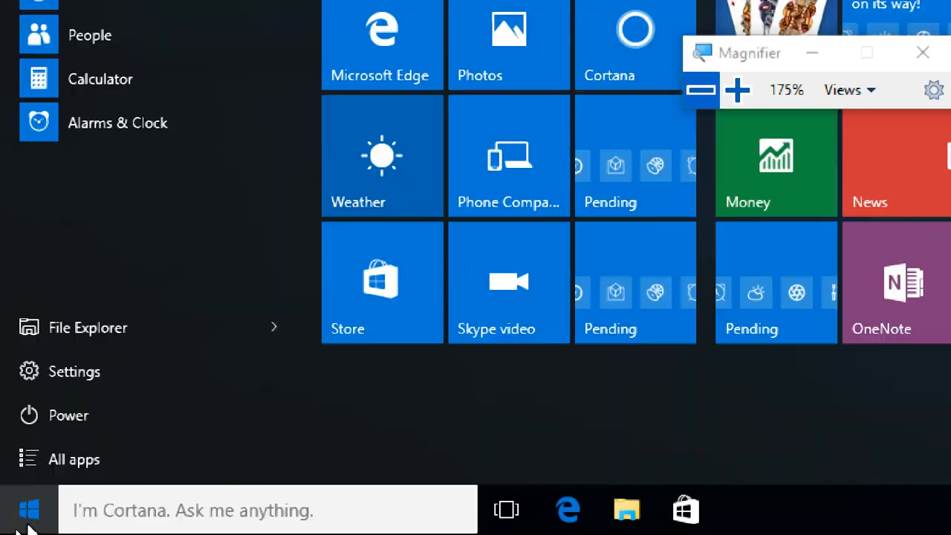
left_click(27, 513)
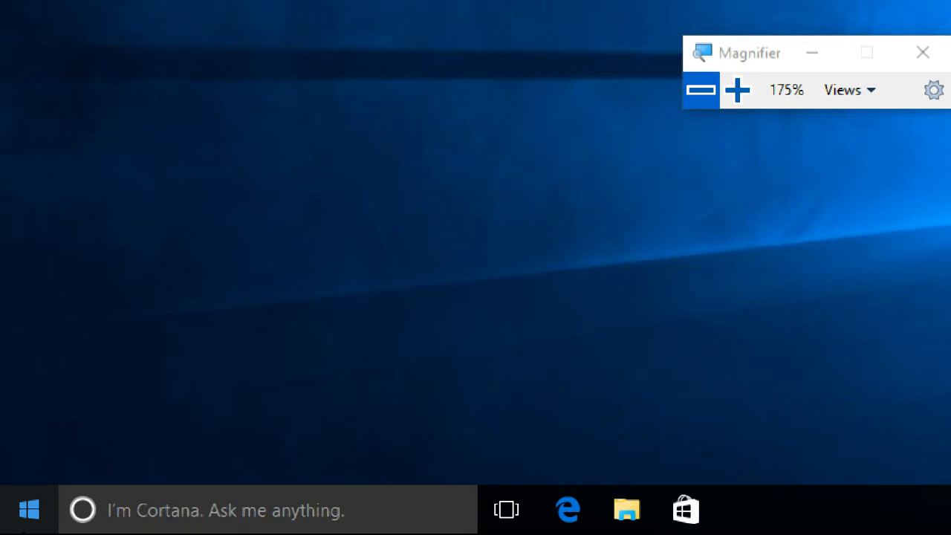
left_click(20, 512)
left_click(21, 512)
left_click(17, 513)
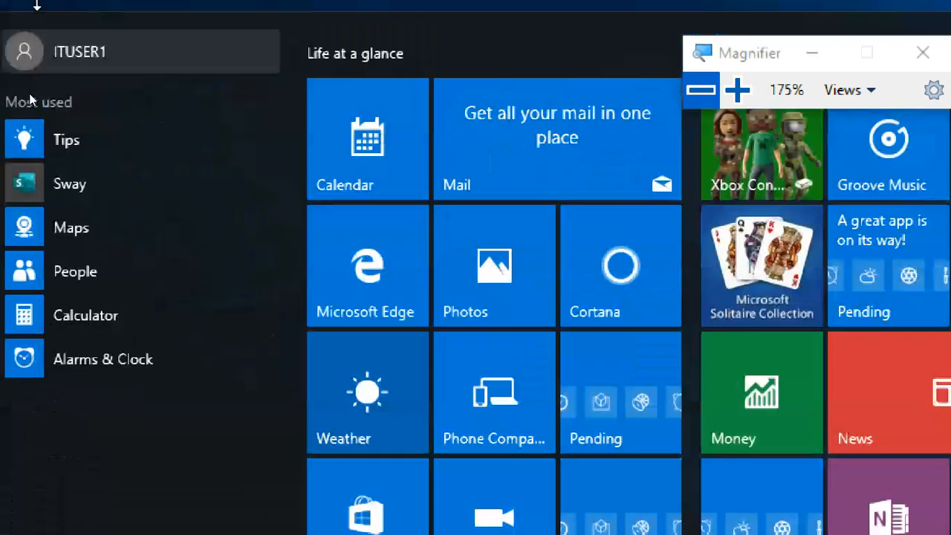
left_click(31, 143)
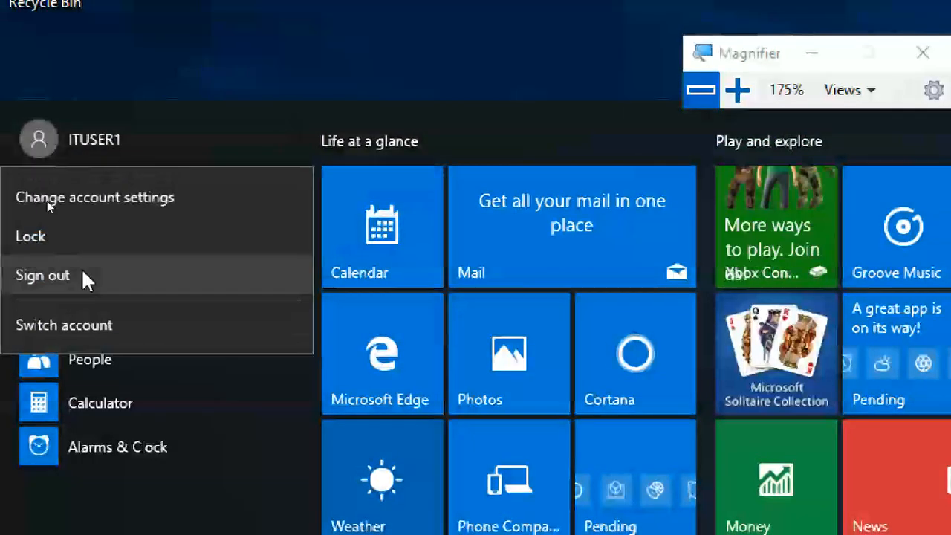
left_click(82, 283)
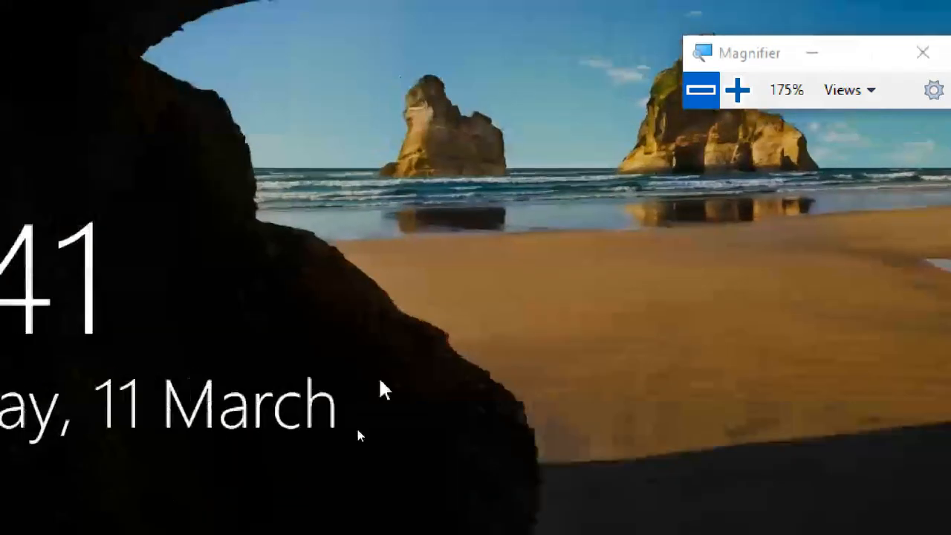
left_click(379, 376)
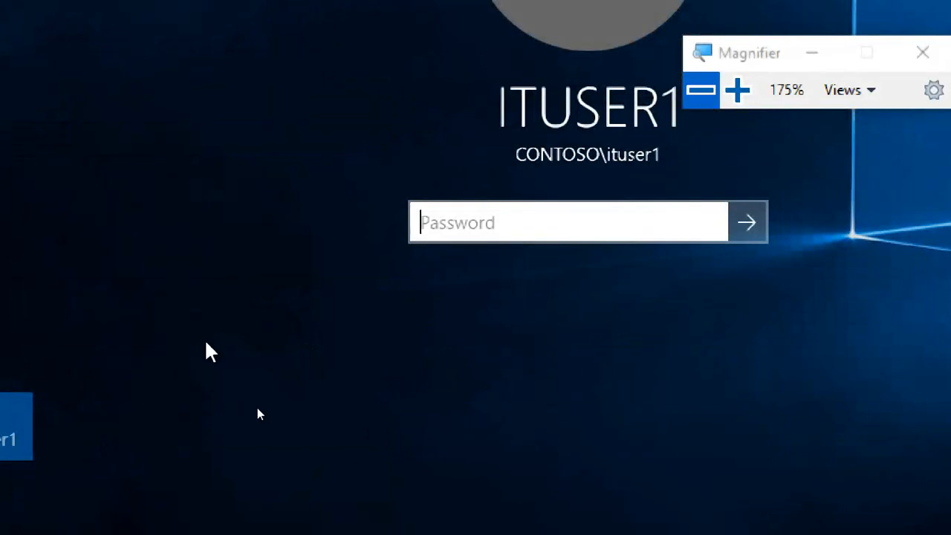
left_click(134, 486)
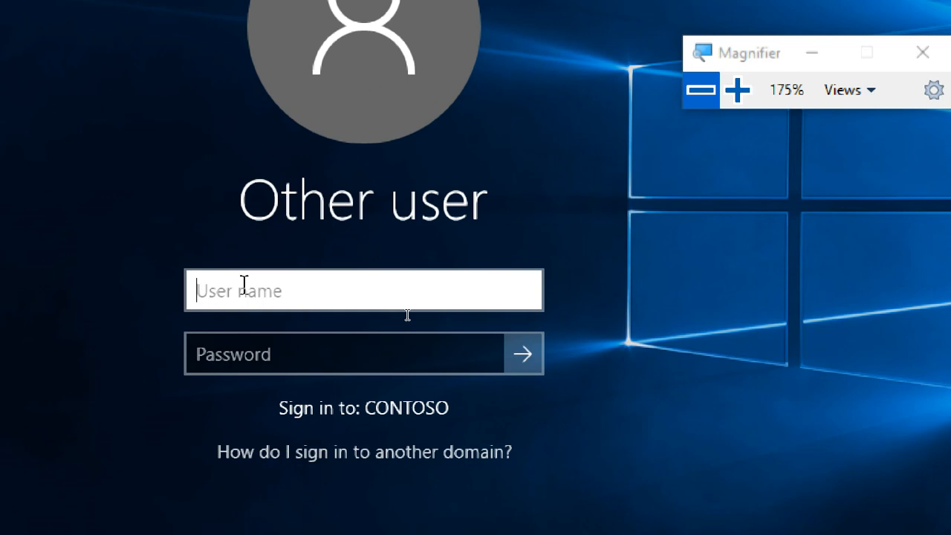
key("Escape")
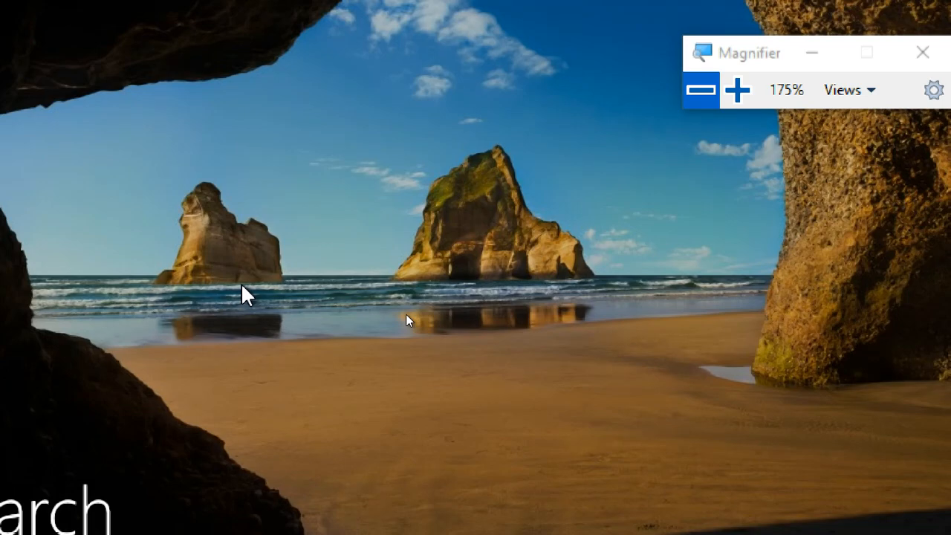
Step: Sign in to the CONTOSO domain as another user with the roaming-profile user's logon name and account password
left_click(405, 314)
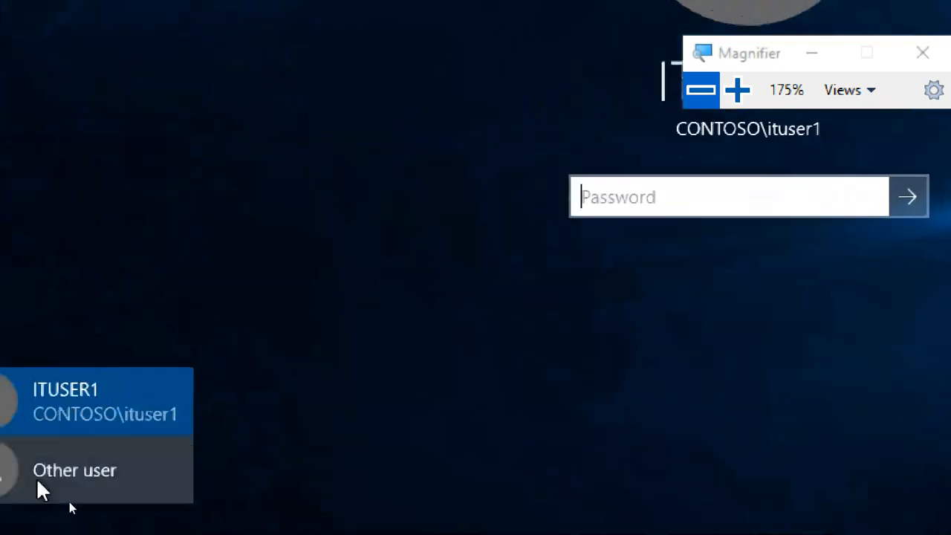
left_click(37, 478)
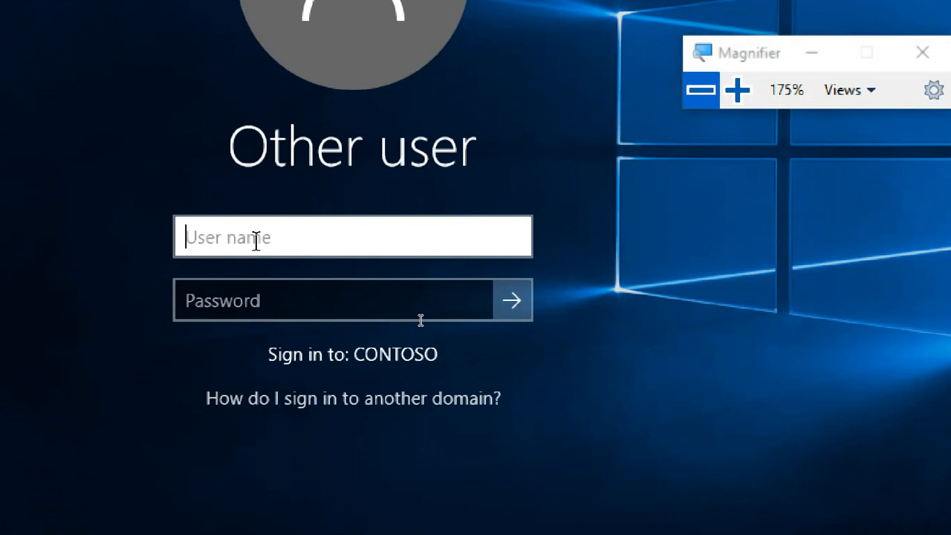
type("sn")
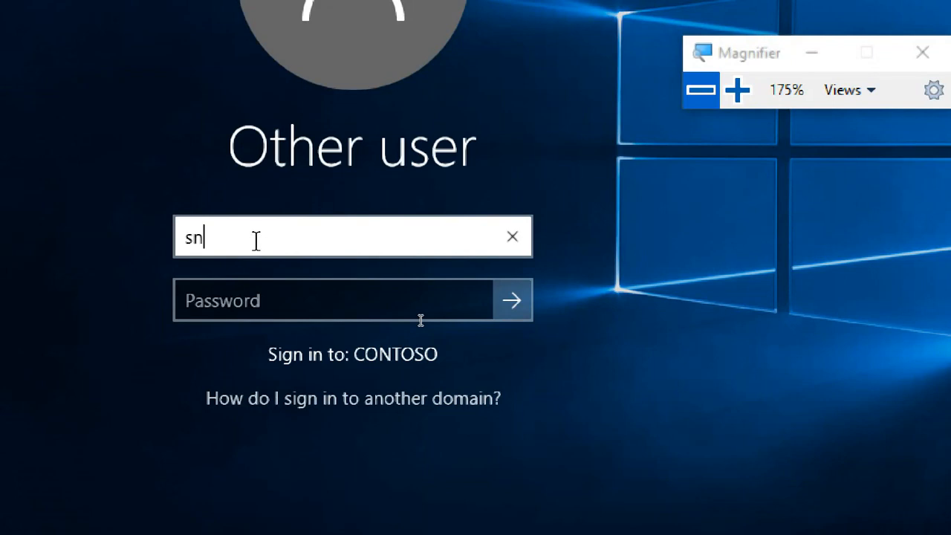
type("eha")
key("Tab")
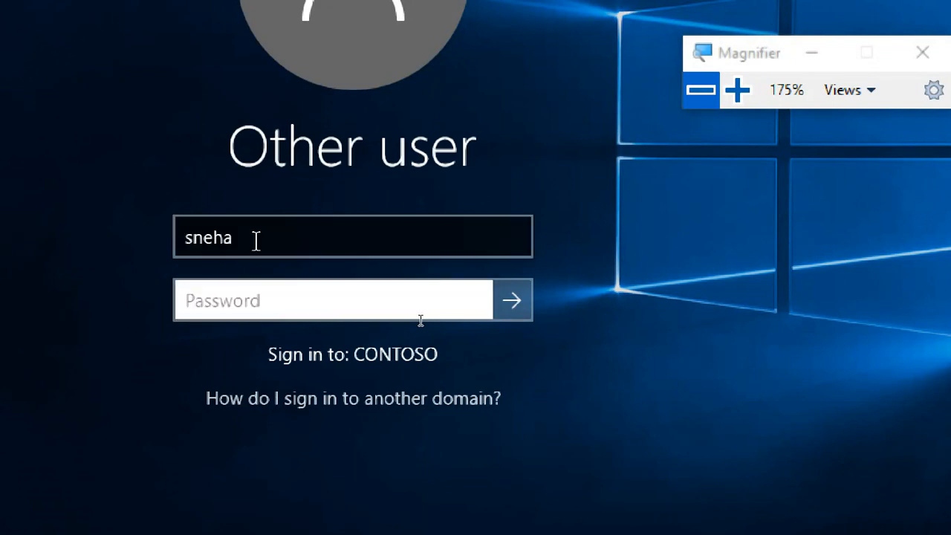
type("••")
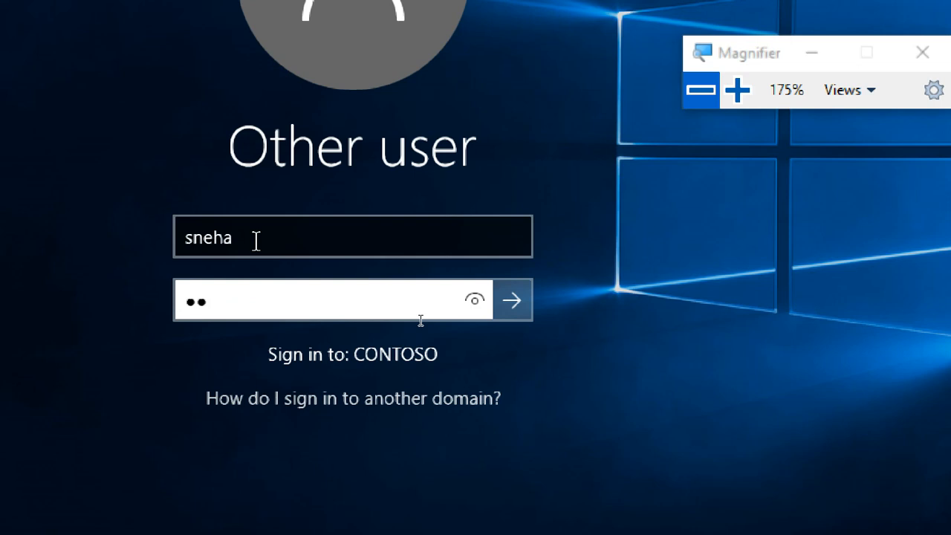
type("••••••••")
key("Return")
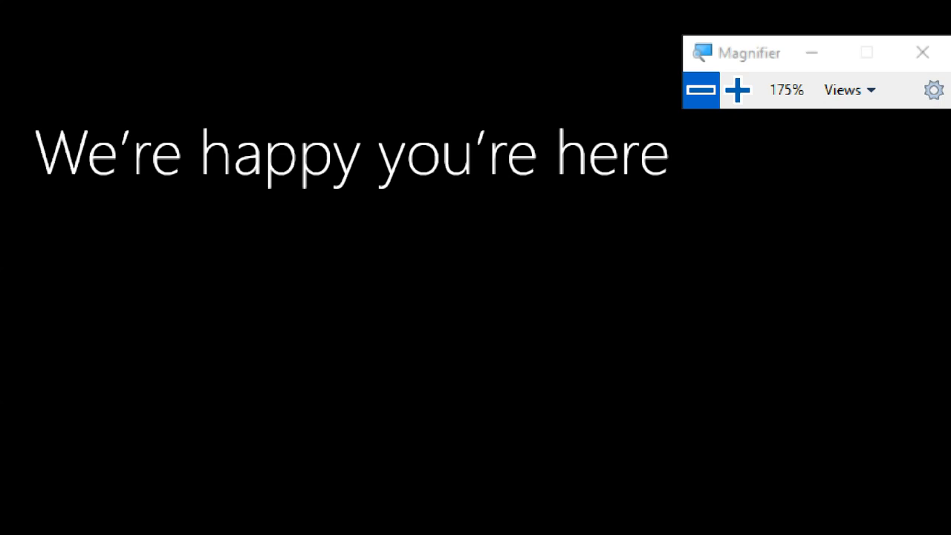
Step: Reduce the Magnifier zoom level to 125%
left_click(700, 90)
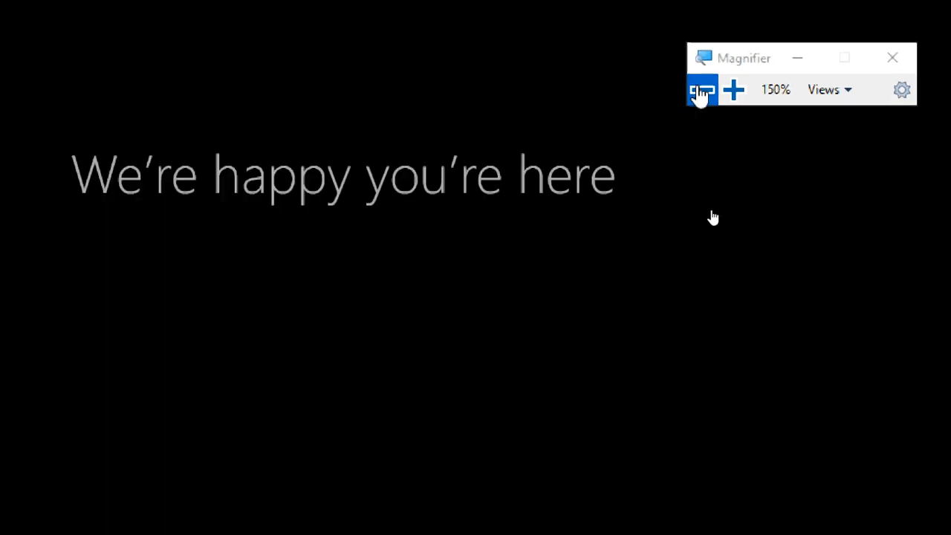
left_click(700, 90)
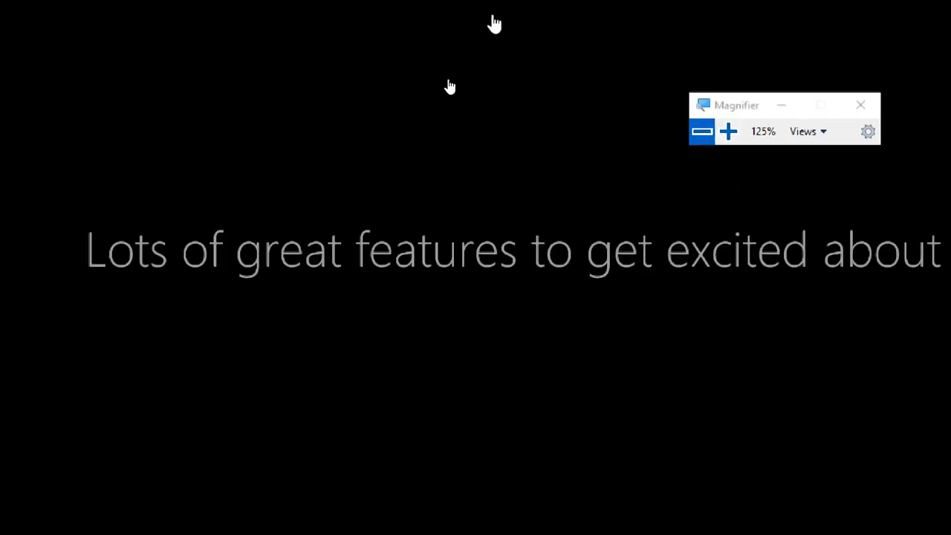
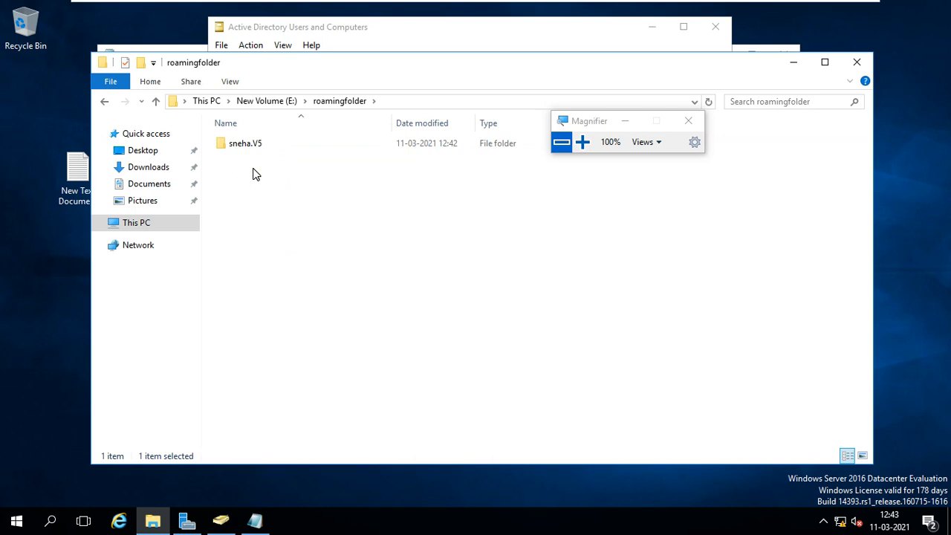
Step: Set the Magnifier zoom level to 150% and switch to the Windows 10 client, postponing the VMware Tools log-off
left_click(253, 169)
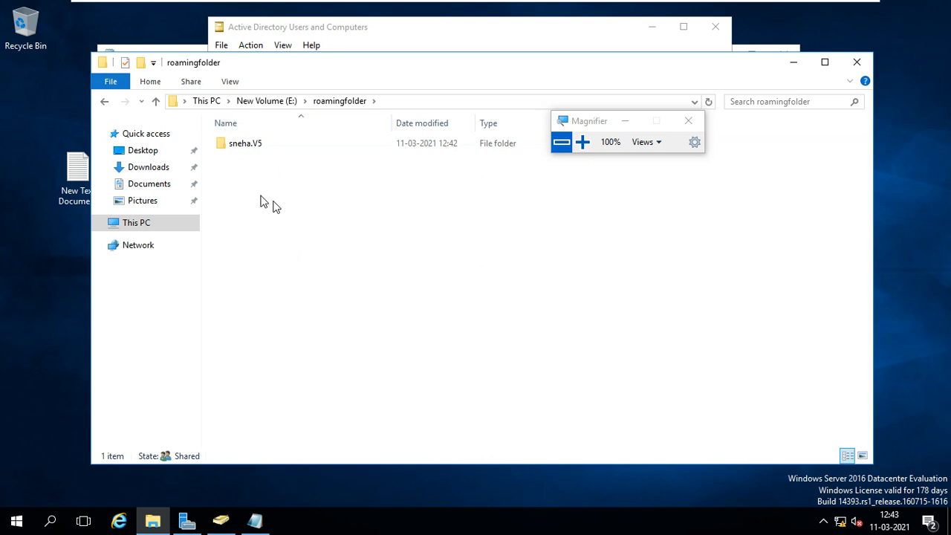
left_click(583, 142)
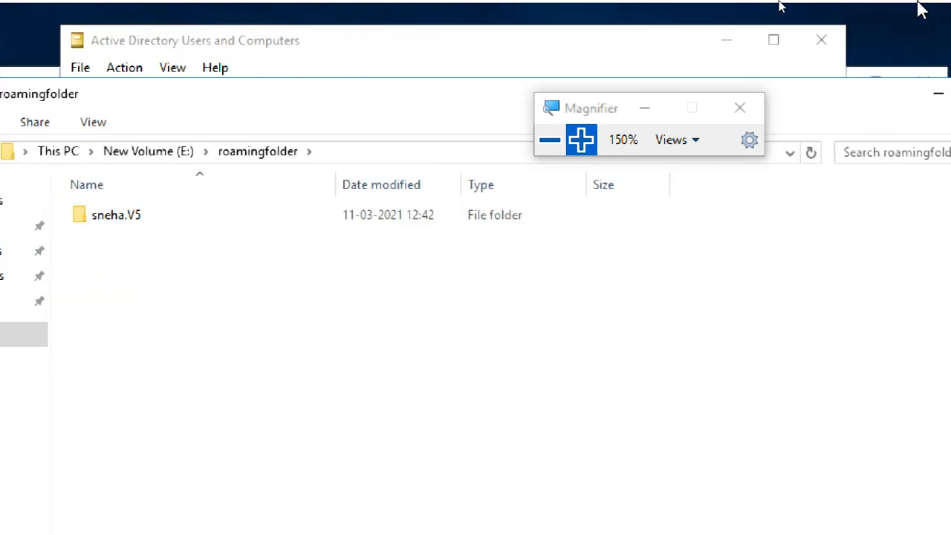
left_click(748, 11)
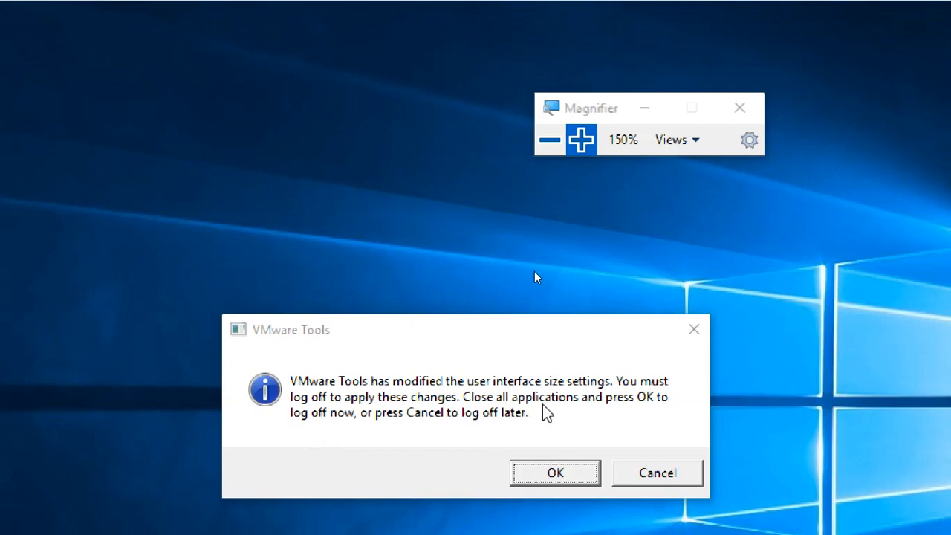
left_click(658, 482)
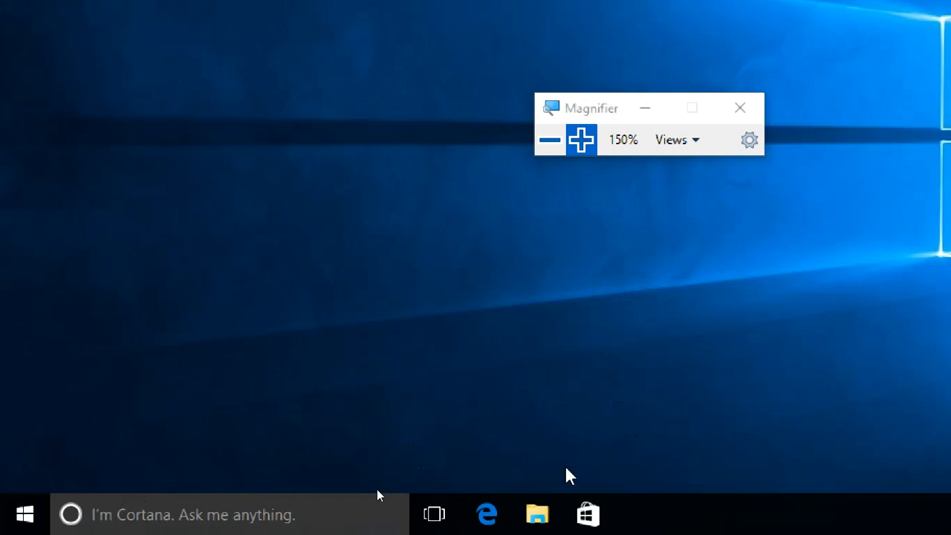
Step: Browse to the Users folder on Local Disk (C:) and open the signed-in roaming user's profile folder
left_click(550, 521)
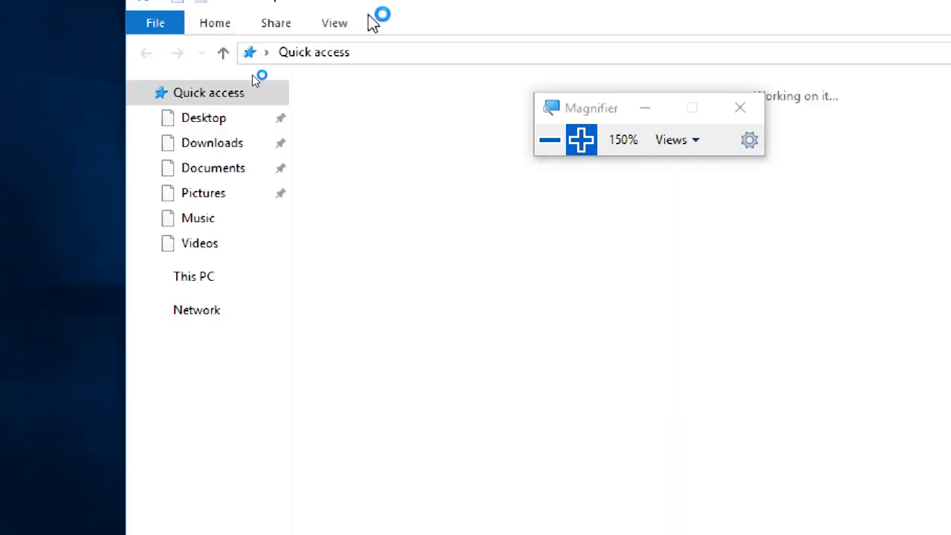
left_click(200, 283)
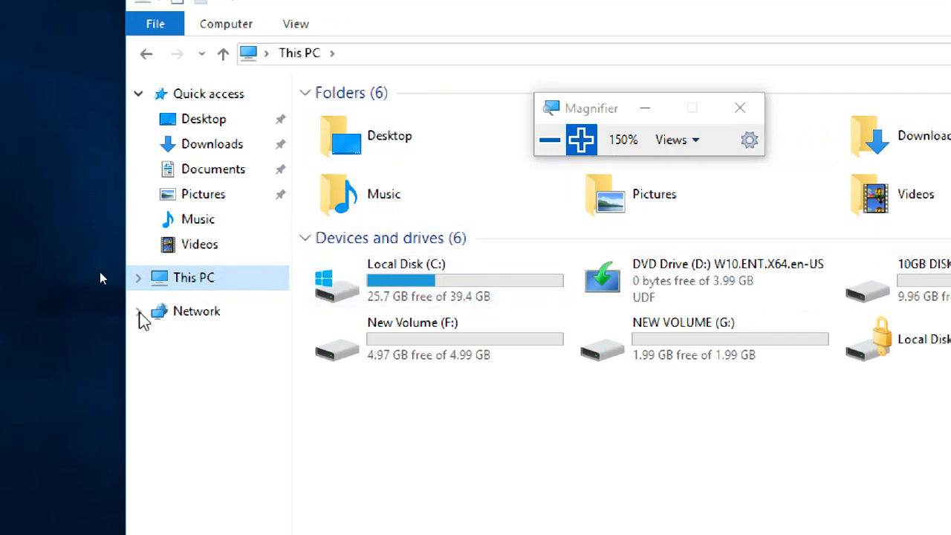
left_click(138, 278)
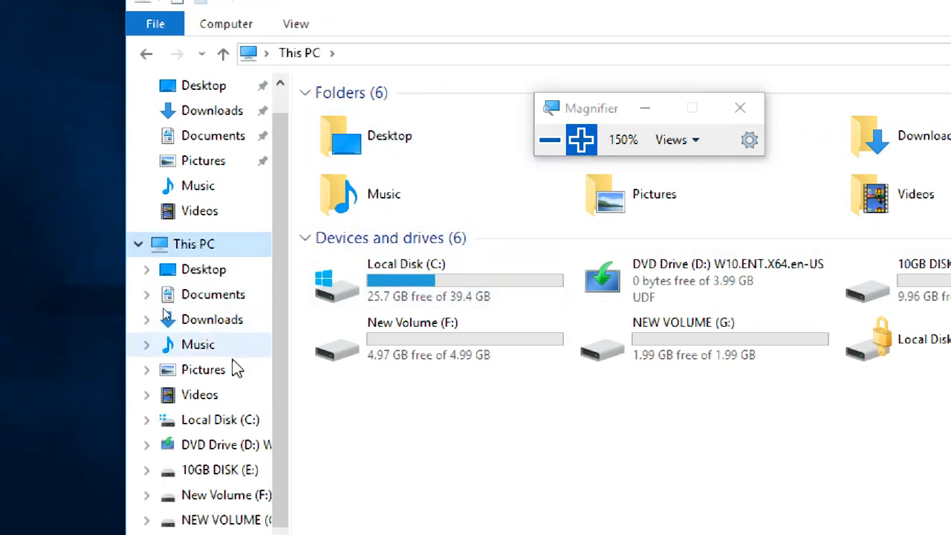
left_click(248, 425)
left_click(402, 204)
double_click(399, 201)
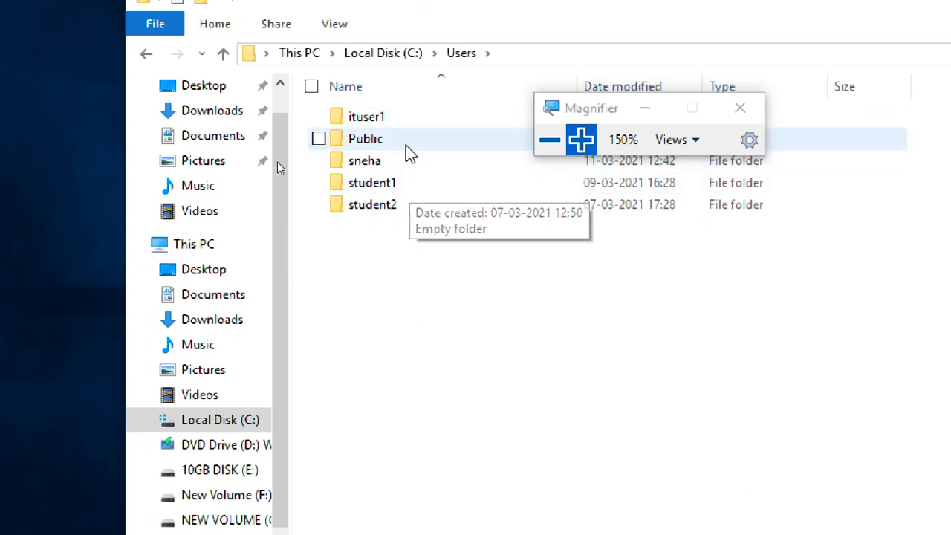
double_click(411, 163)
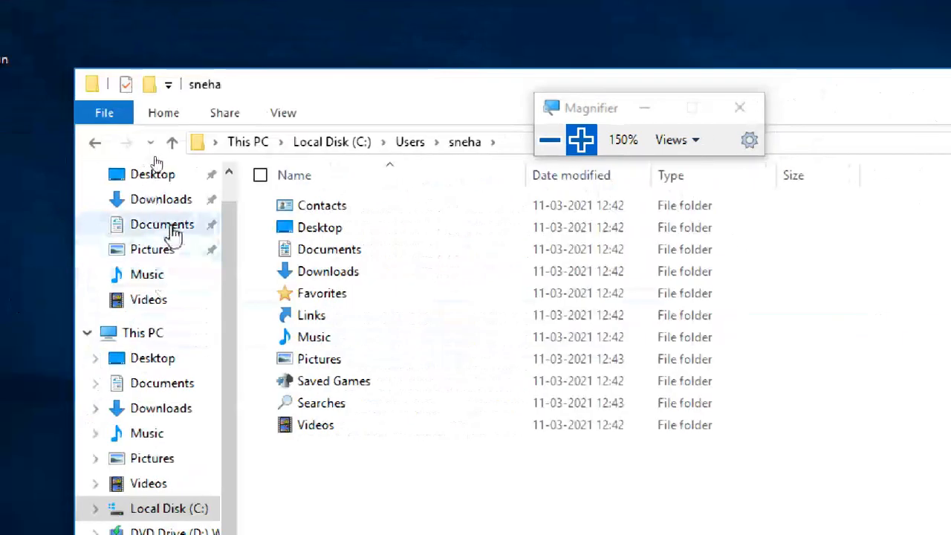
Step: Create a new text document named dd in the roaming user's Documents folder
left_click(168, 227)
right_click(360, 267)
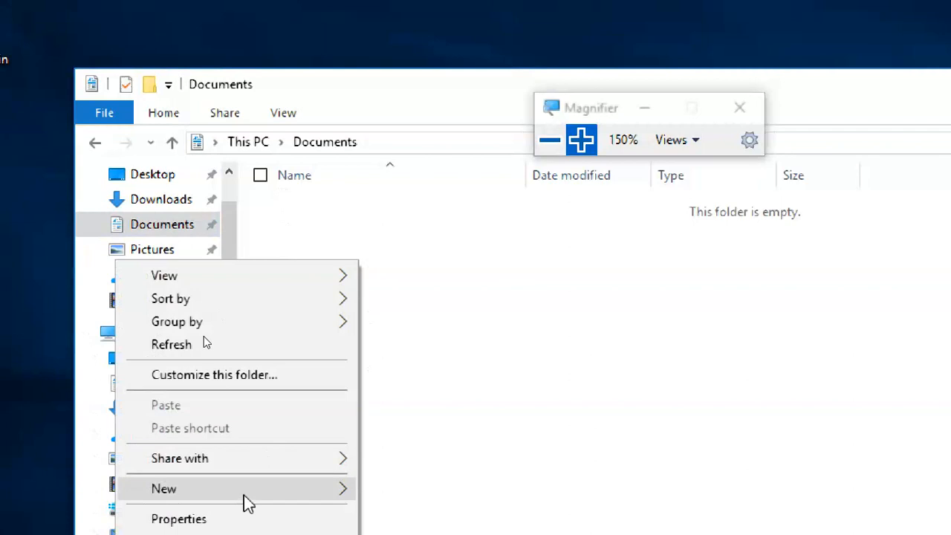
mouse_move(253, 490)
left_click(442, 505)
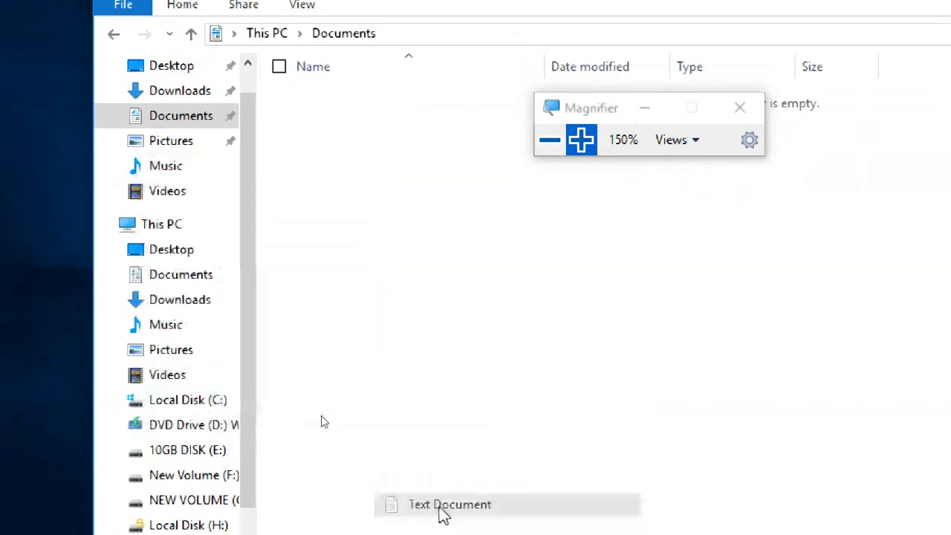
type("dd")
key("Return")
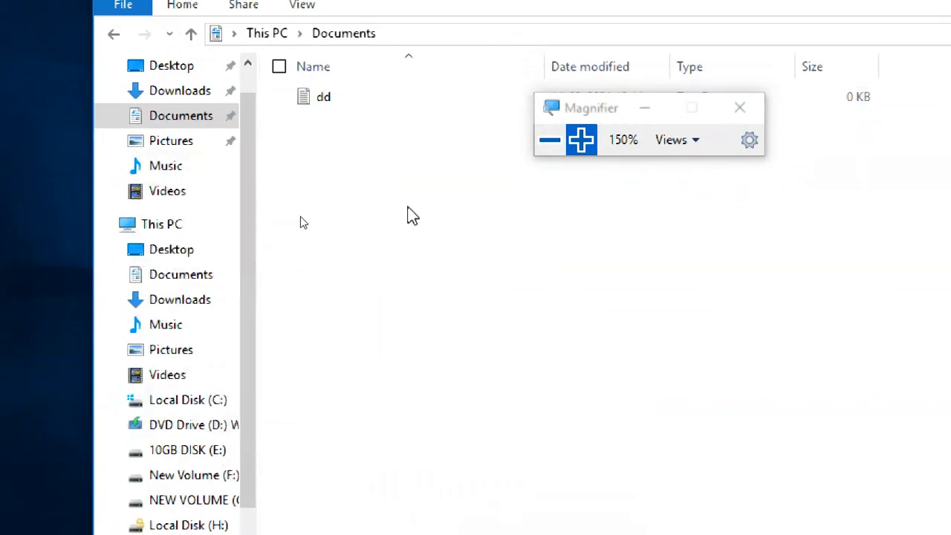
Step: Create a new bitmap image named ddss in the roaming user's Pictures folder
left_click(174, 145)
right_click(385, 232)
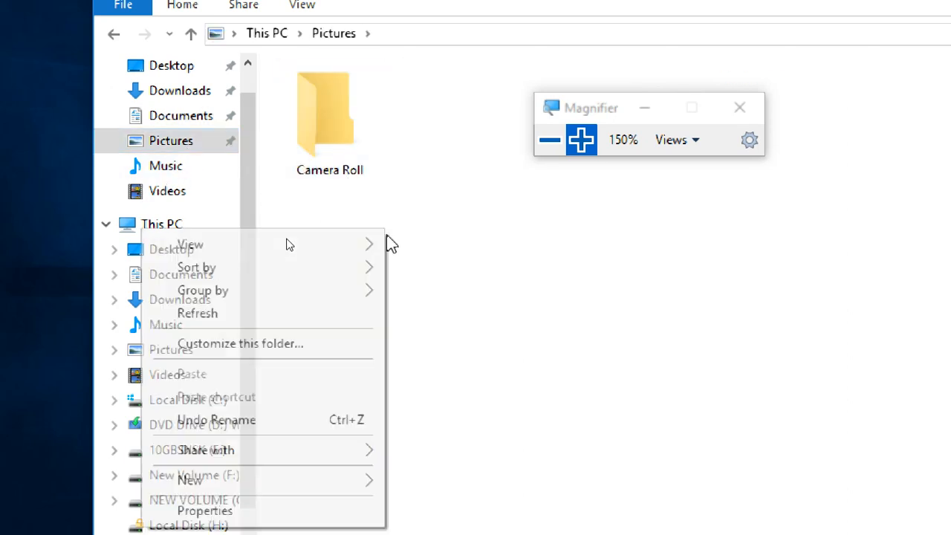
mouse_move(275, 490)
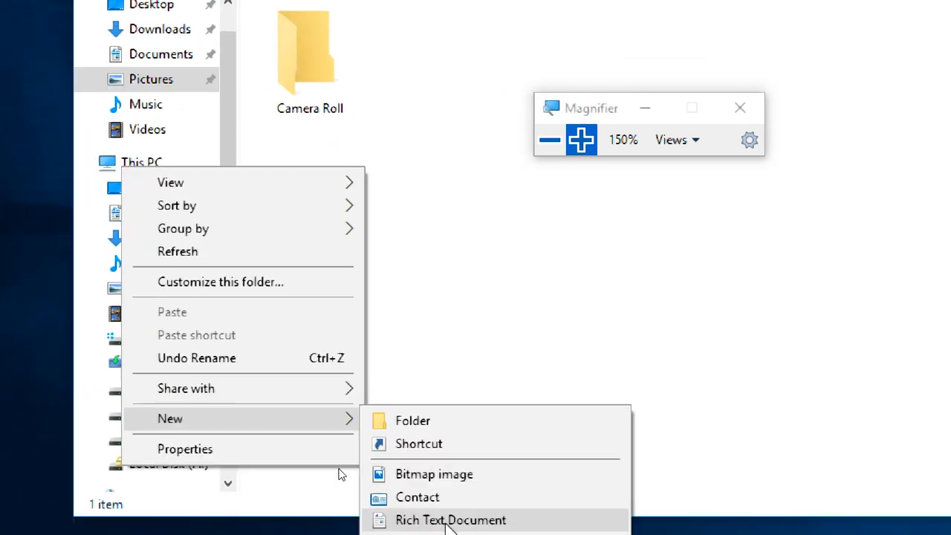
left_click(448, 476)
type("d")
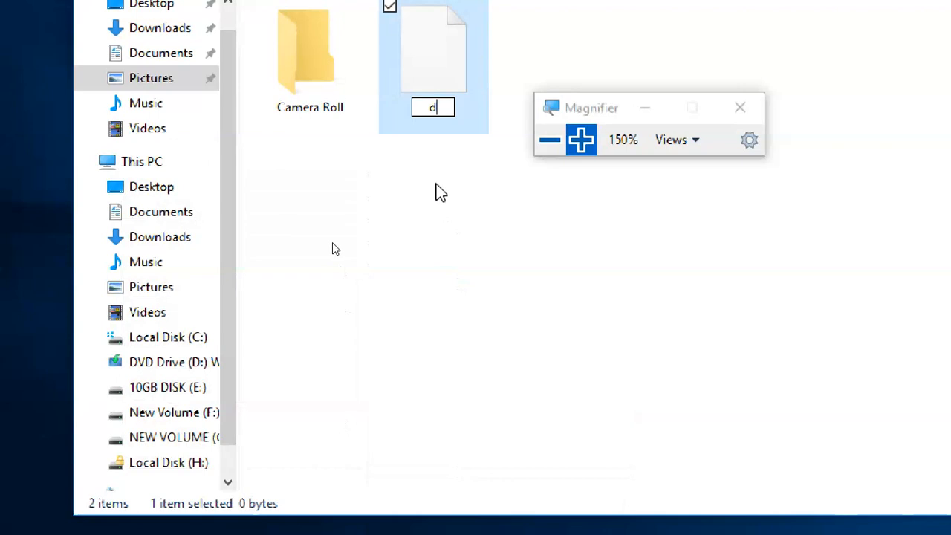
type("dss")
left_click(437, 192)
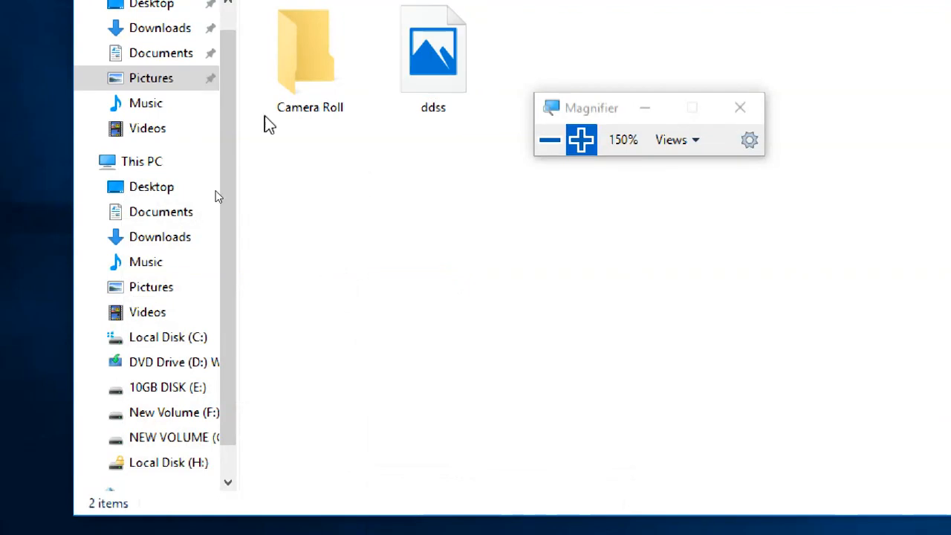
Step: Review the contents of the Documents, Pictures and Desktop folders, and close File Explorer
left_click(176, 168)
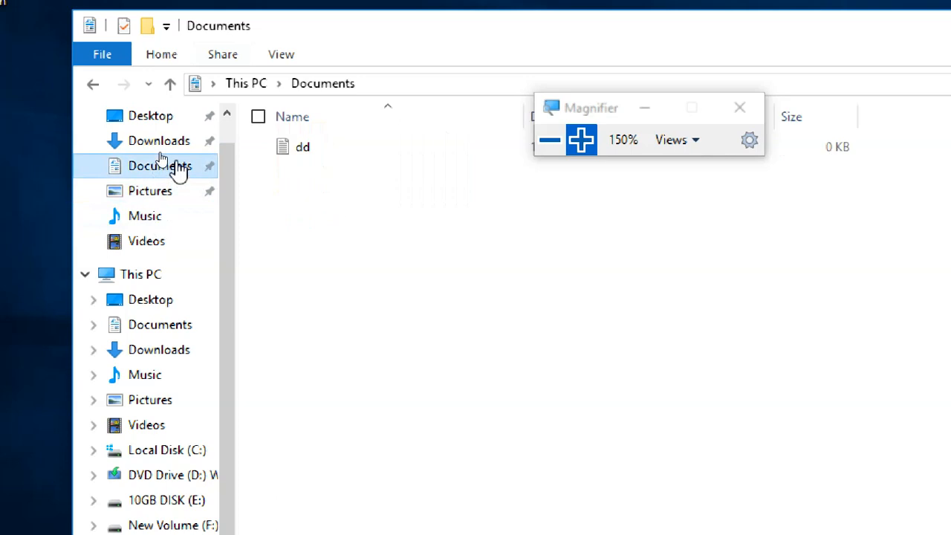
left_click(170, 192)
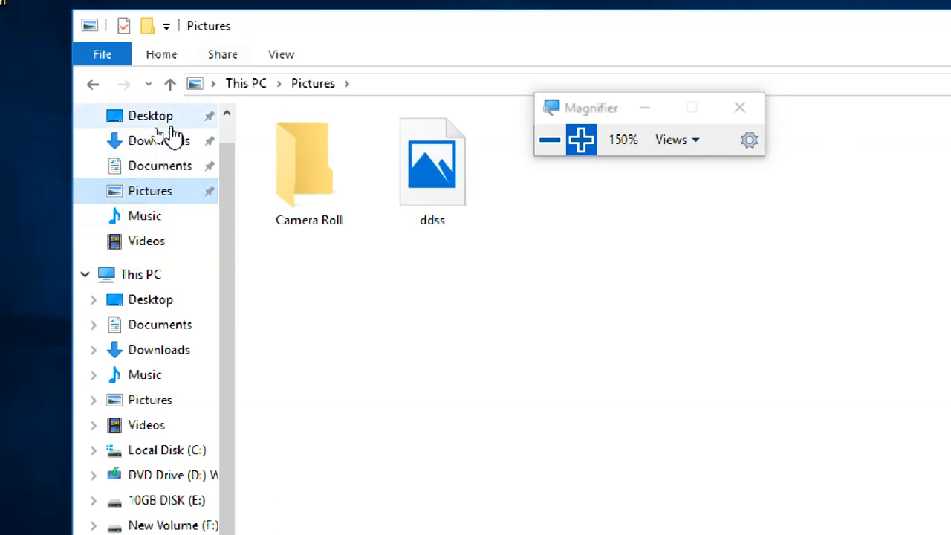
left_click(153, 119)
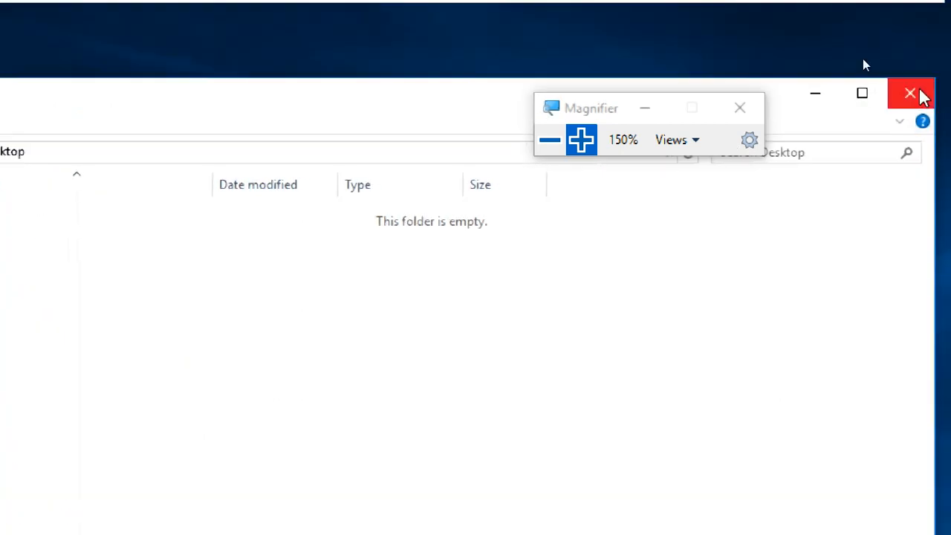
left_click(916, 95)
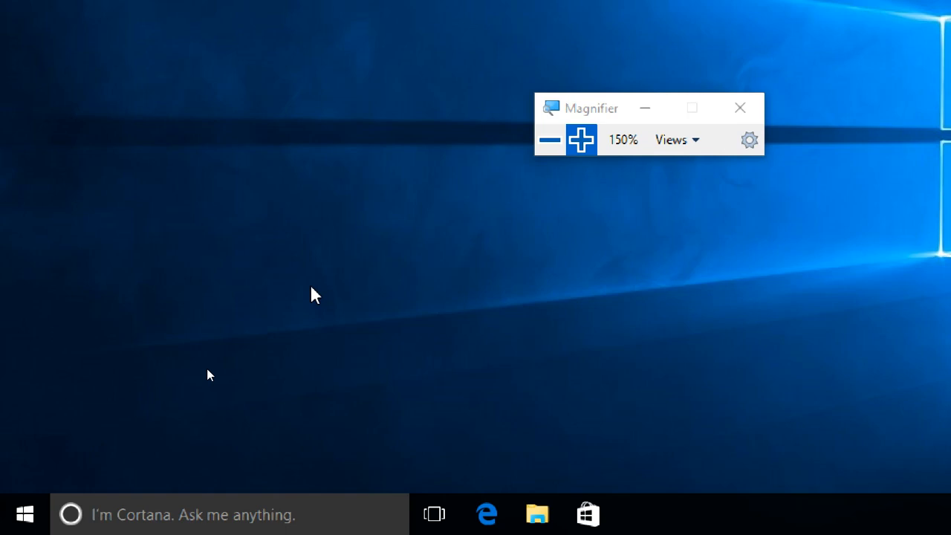
Step: Open Control Panel with the Run command control and display the advanced user profile properties under User Accounts
key("super+r")
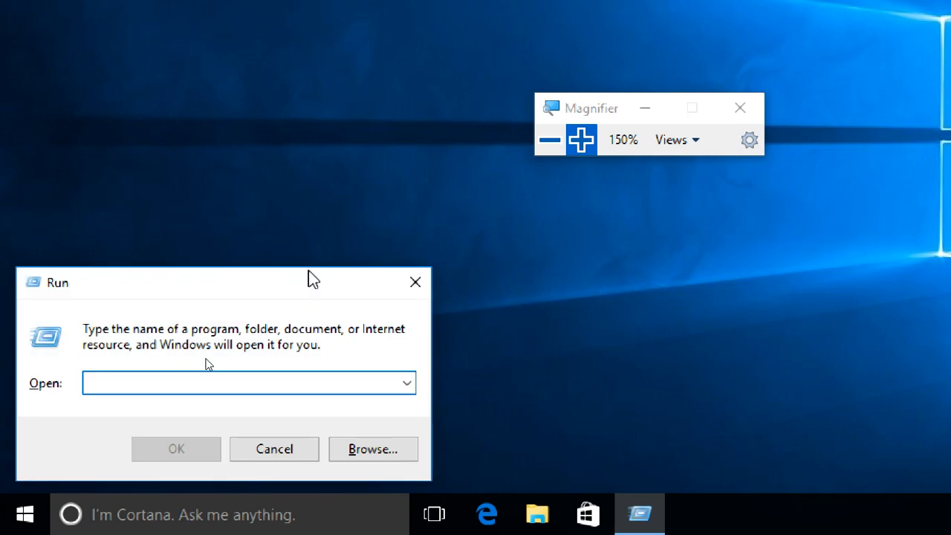
type("control")
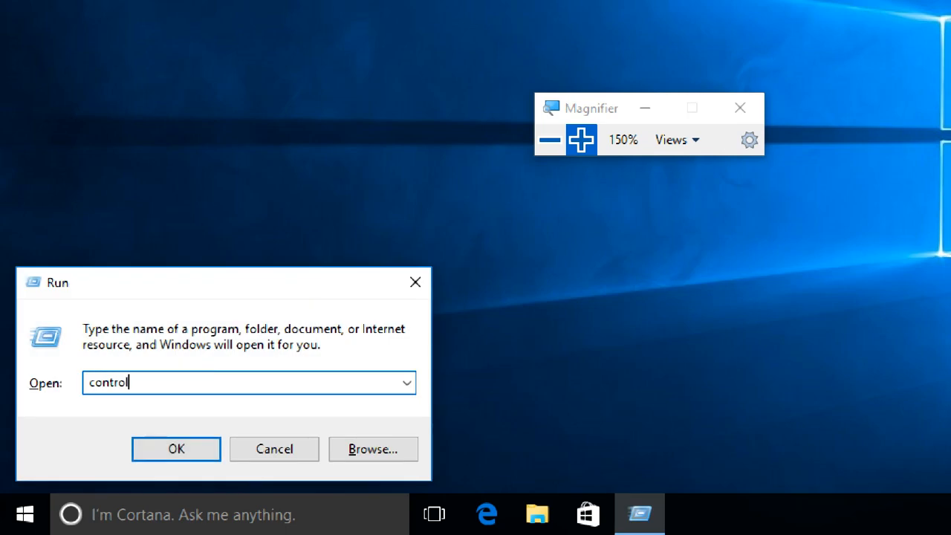
key("Return")
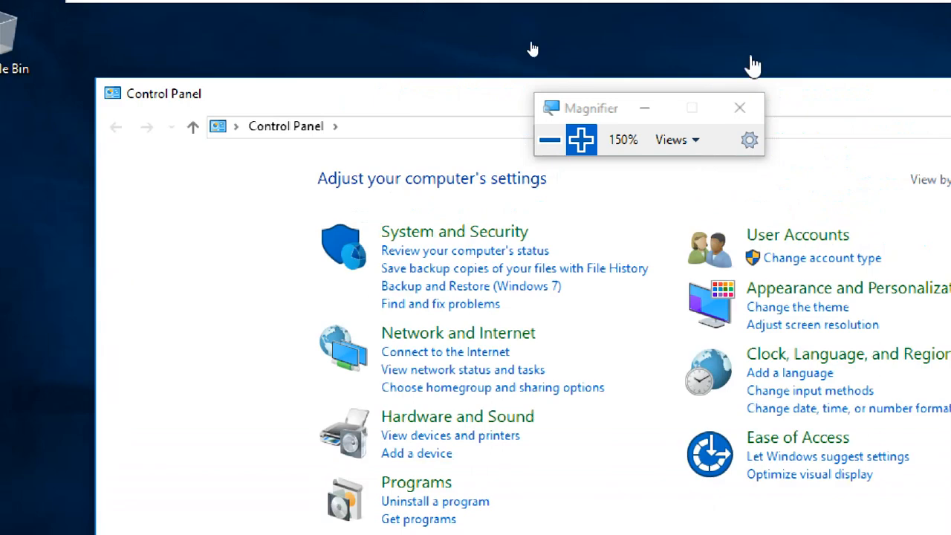
left_click(823, 236)
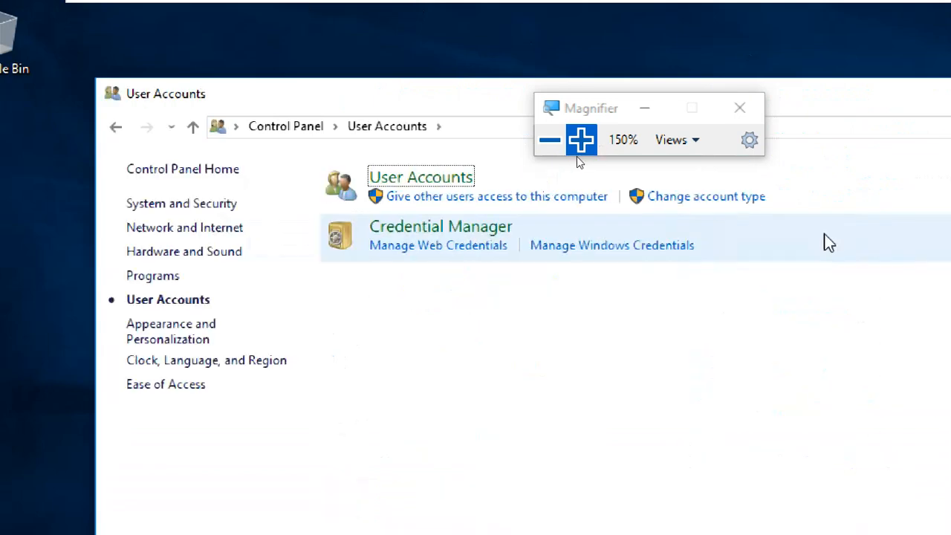
left_click(426, 180)
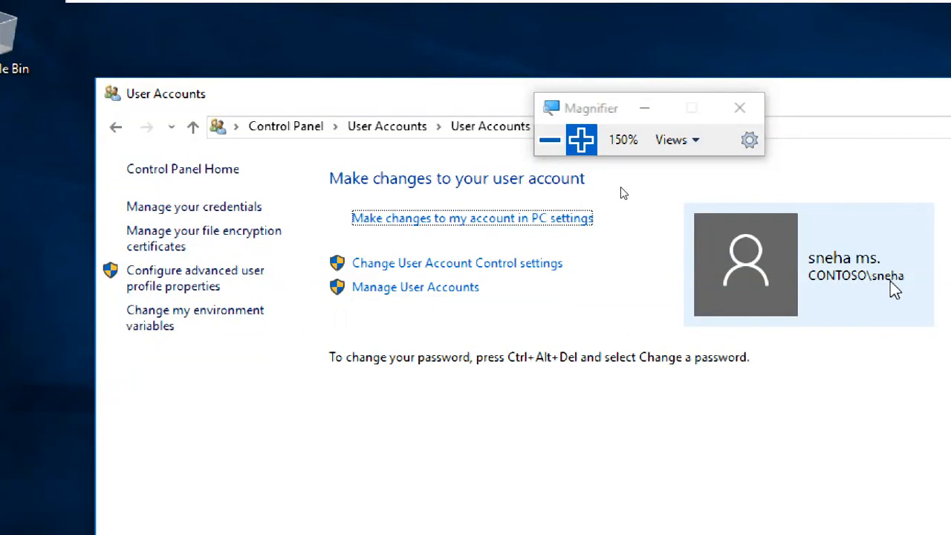
left_click(160, 286)
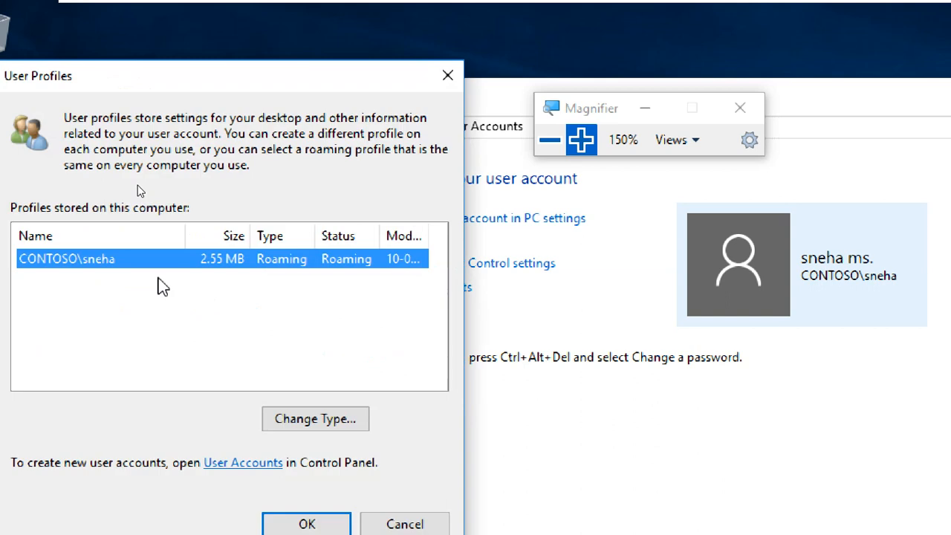
Step: Inspect the profile type options for the stored domain profile without changing them, and close the profile and account windows
left_click_drag(240, 77, 392, 33)
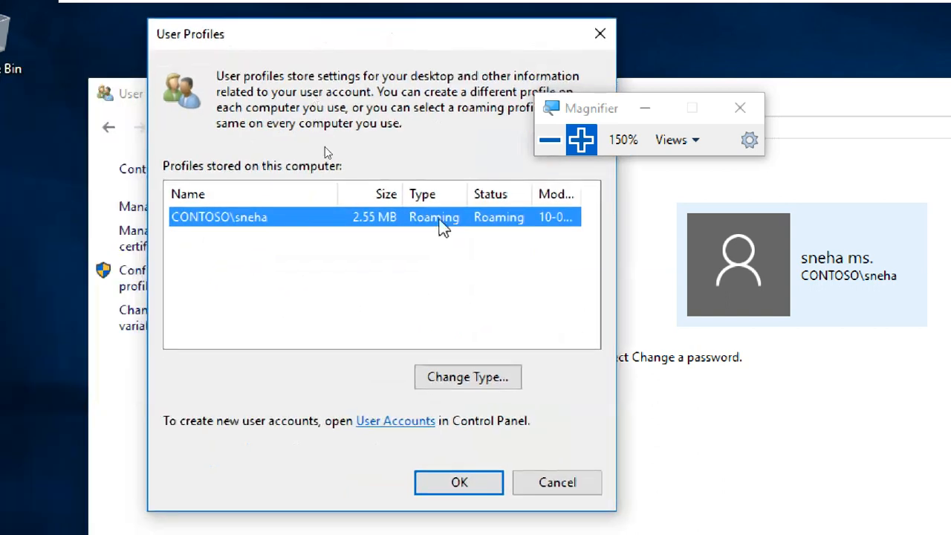
left_click(487, 391)
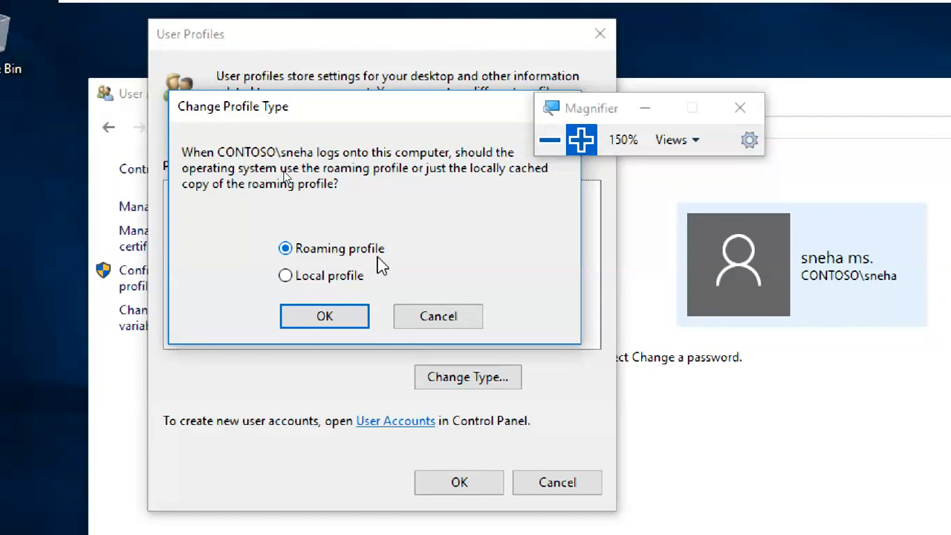
left_click(439, 318)
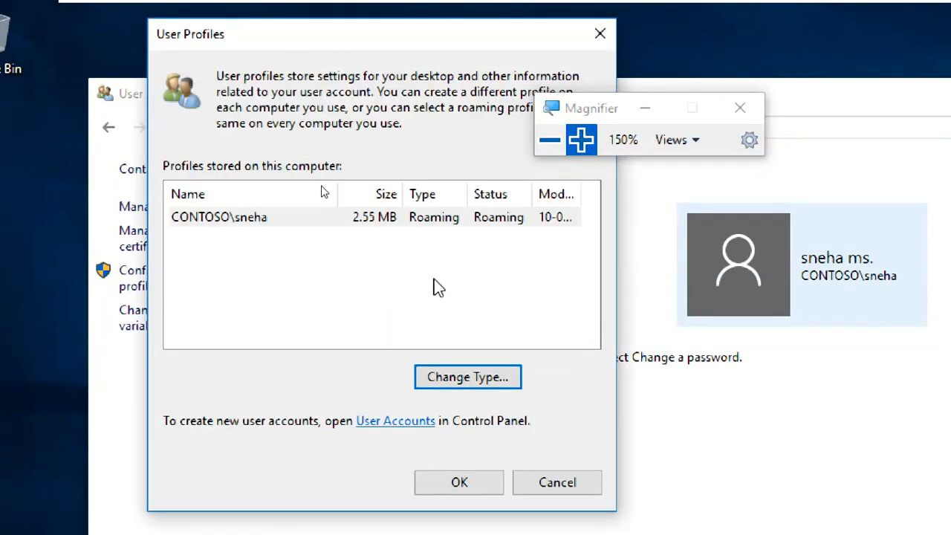
left_click(582, 488)
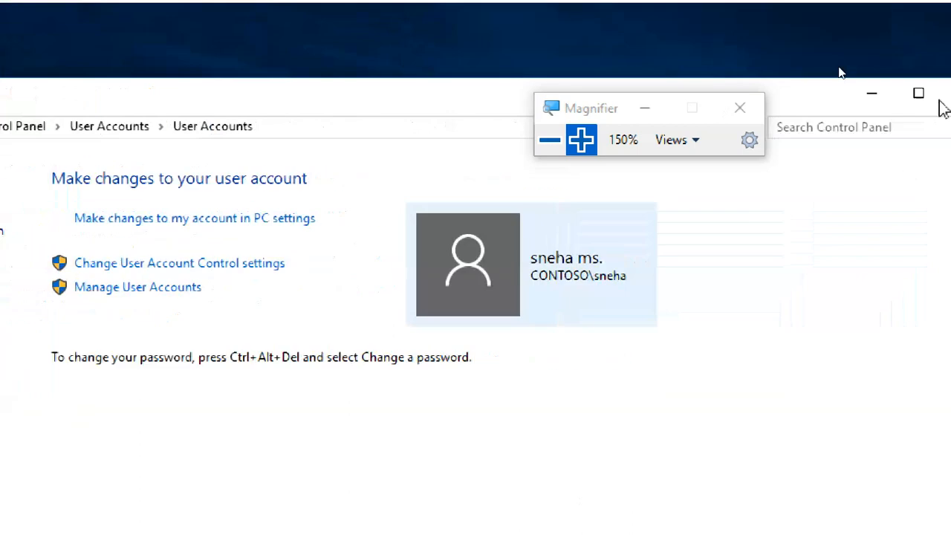
left_click(937, 98)
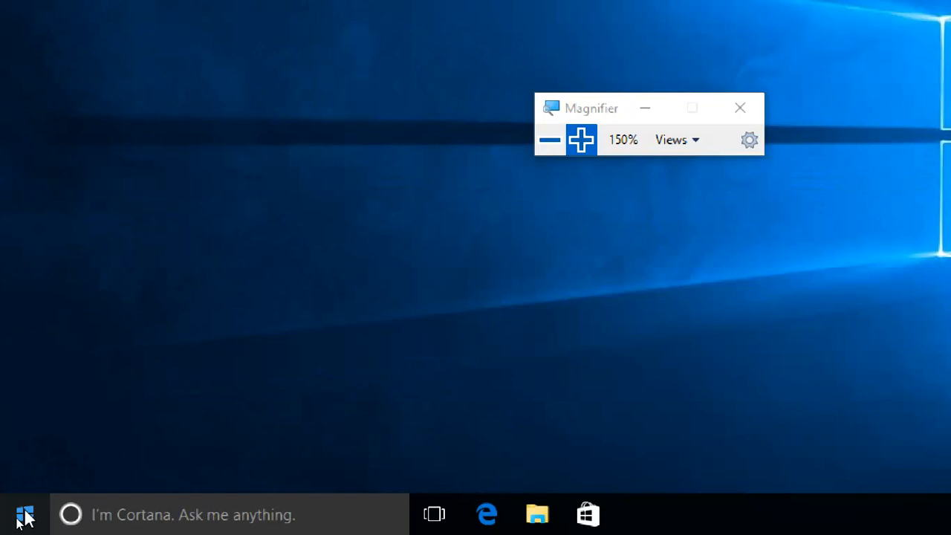
Step: Sign the roaming-profile user out of the Windows 10 client
key("super")
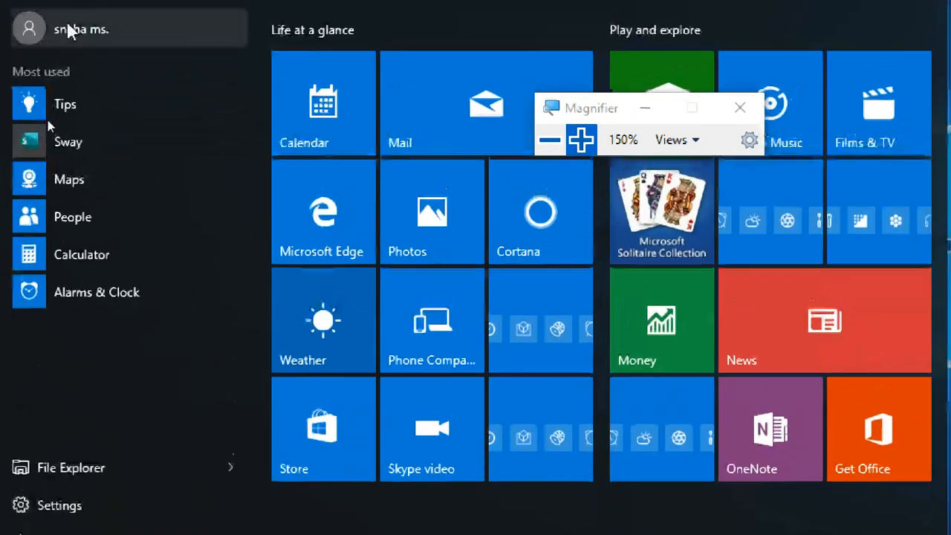
left_click(65, 37)
left_click(75, 145)
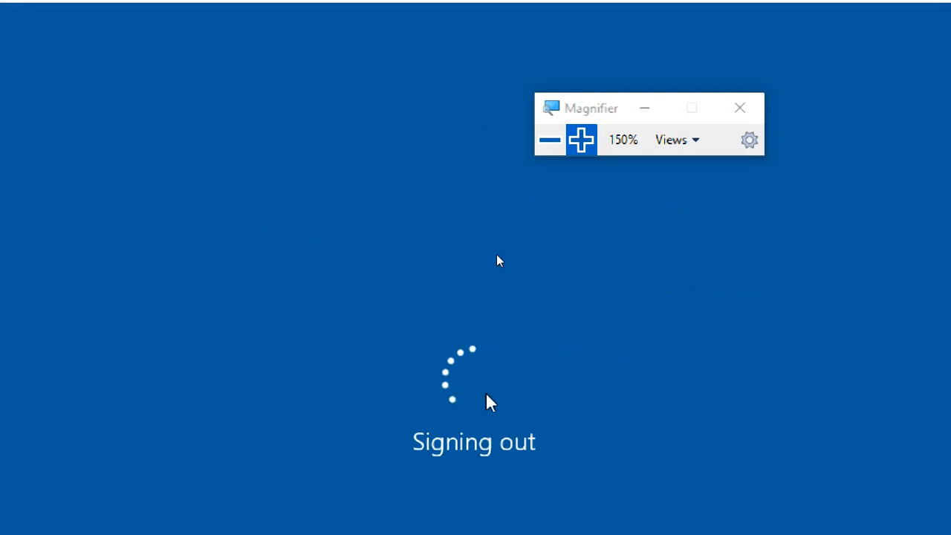
Step: Display the sharing properties of the user's .V5 profile folder in the server's roamingfolder and examine its network path
mouse_move(761, 2)
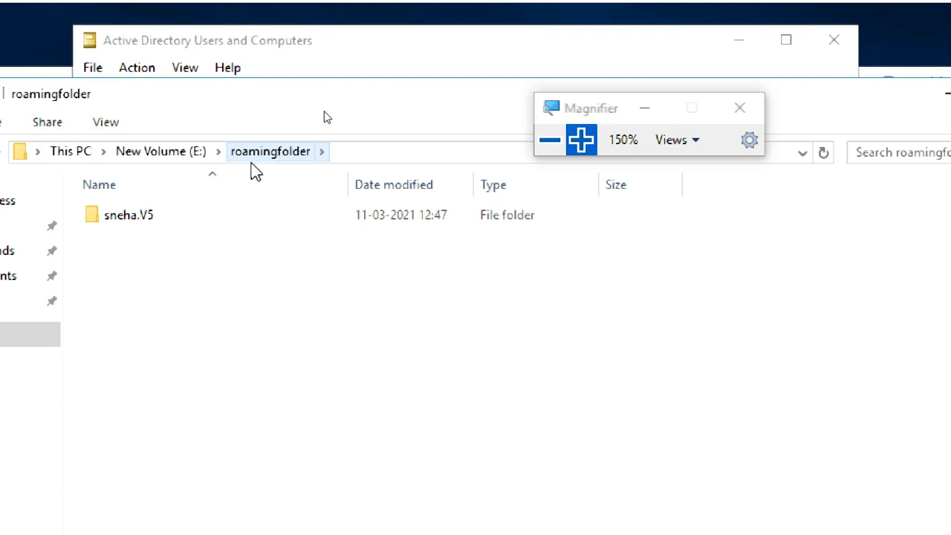
left_click(148, 220)
right_click(148, 220)
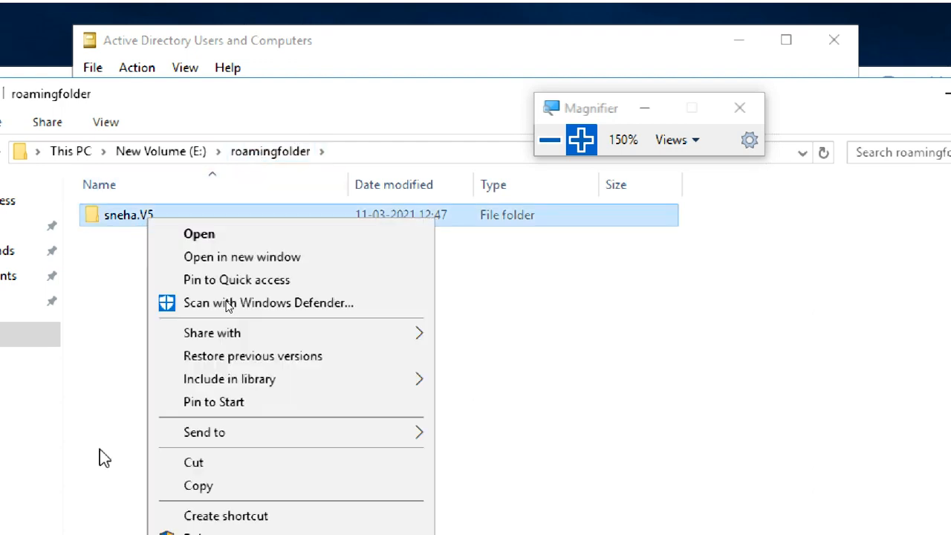
left_click(123, 508)
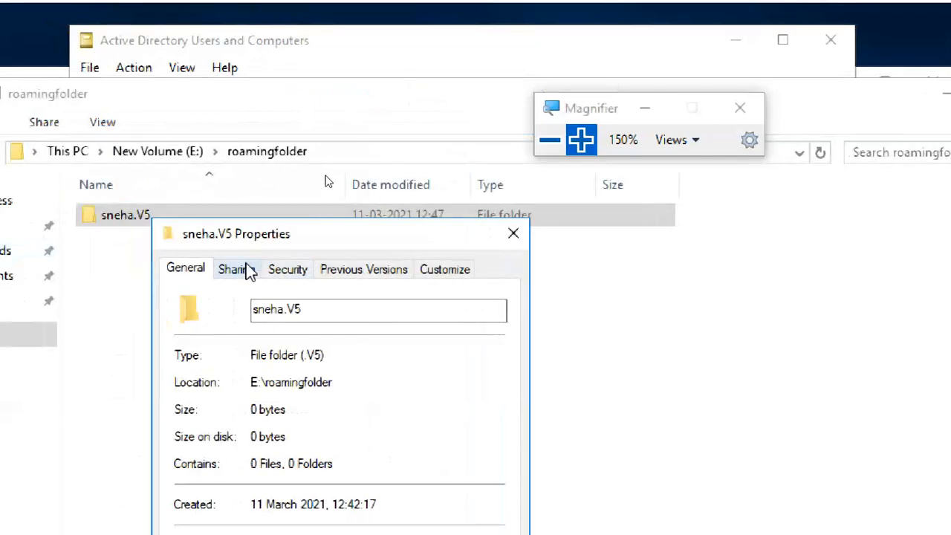
left_click(246, 270)
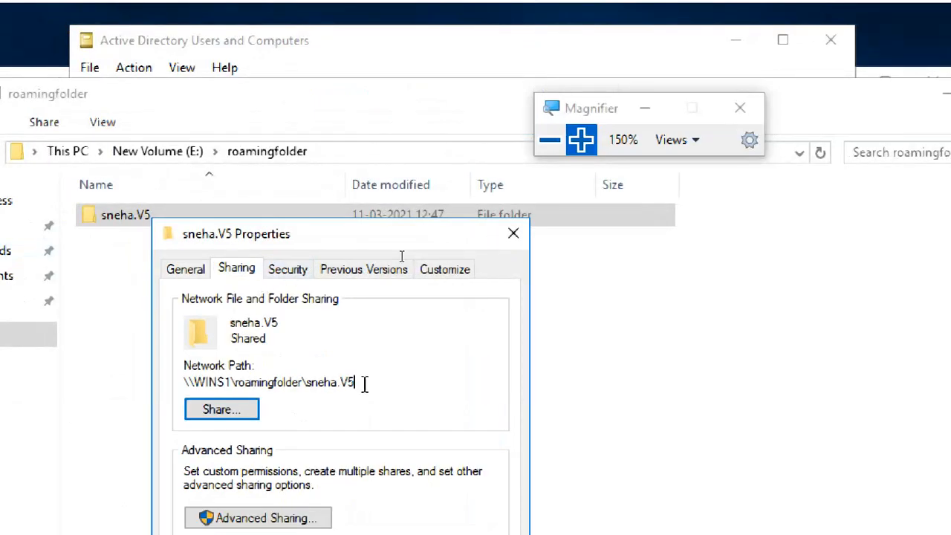
left_click_drag(364, 384, 180, 381)
left_click(289, 382)
Step: Inspect the profile folder's advanced security and share permissions, try to view them with administrative permissions, and close the properties
left_click(298, 270)
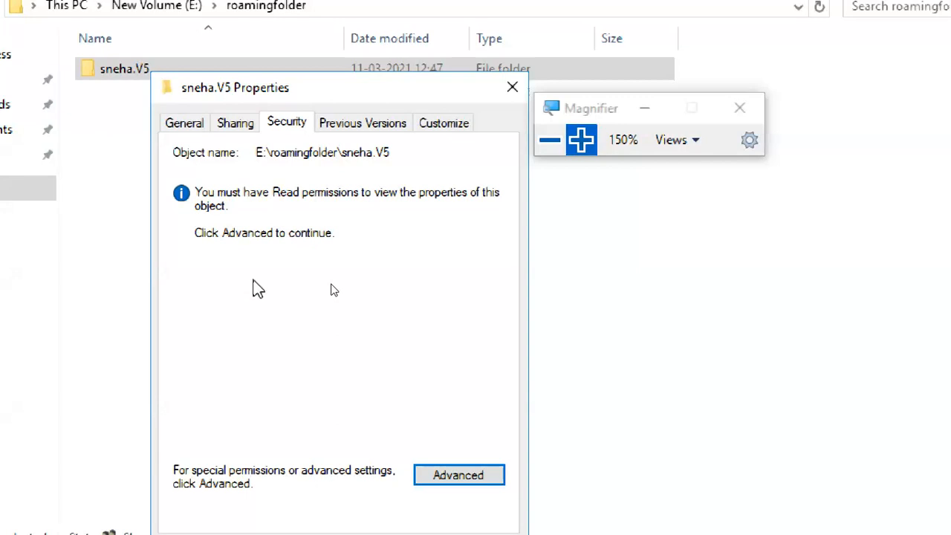
left_click(429, 480)
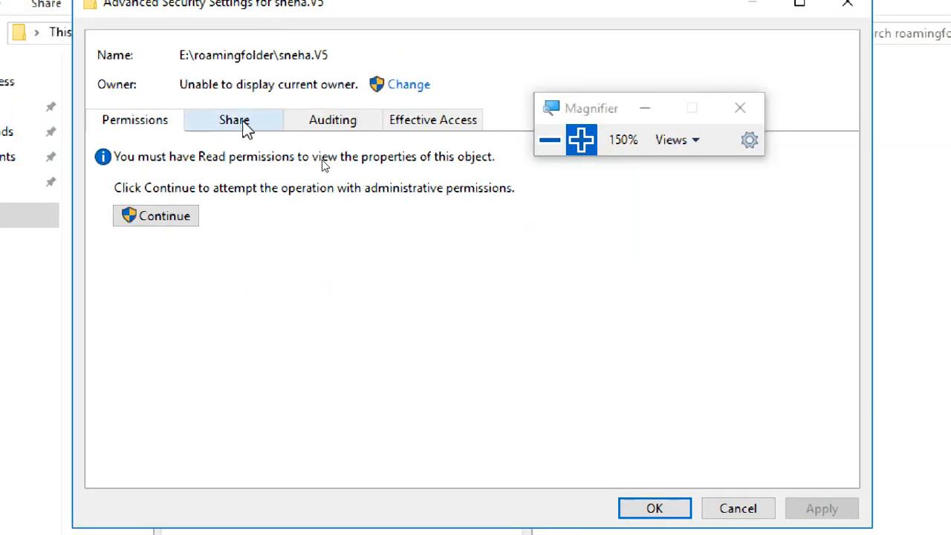
left_click(248, 127)
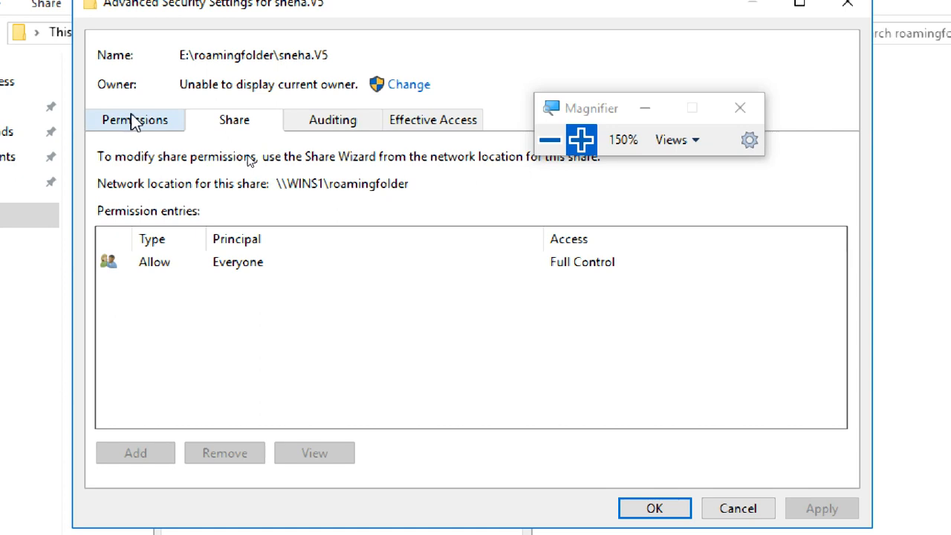
left_click(132, 122)
left_click(215, 128)
left_click(150, 125)
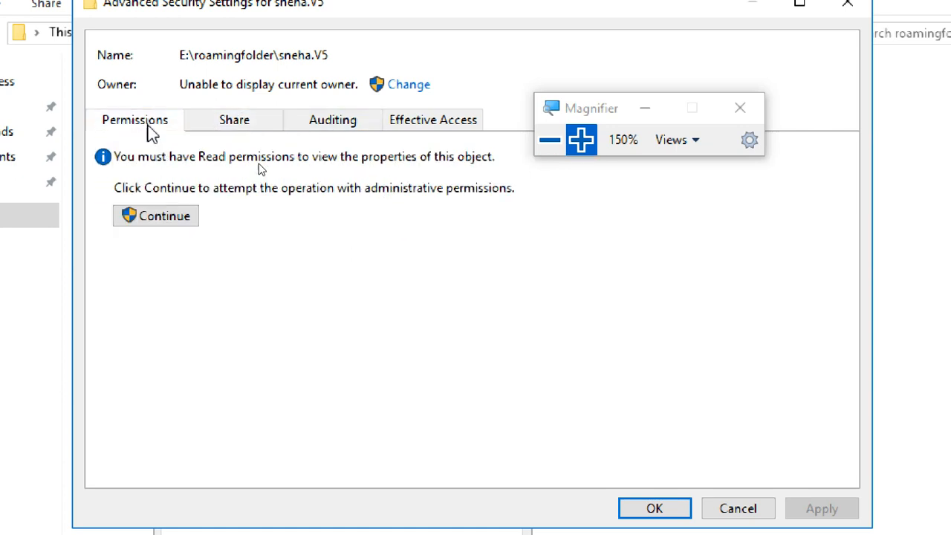
left_click(184, 220)
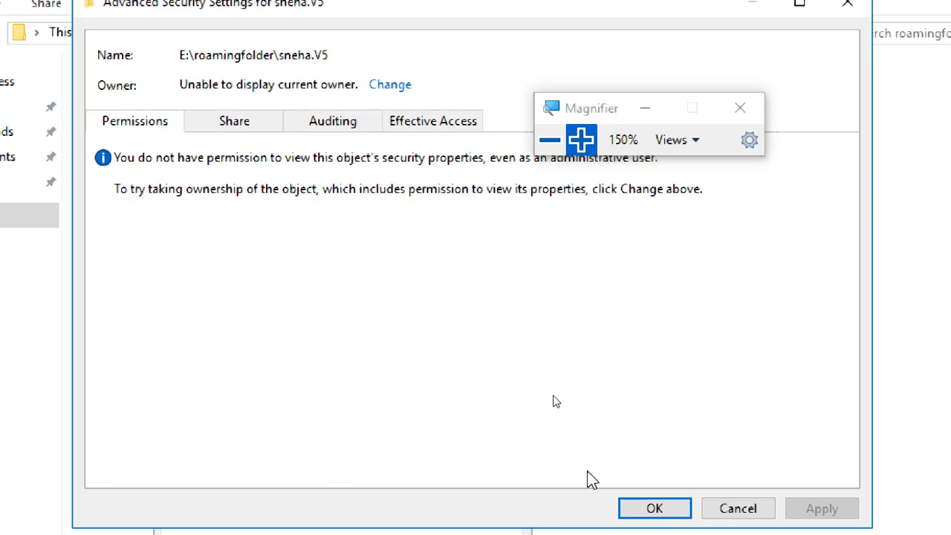
left_click(654, 510)
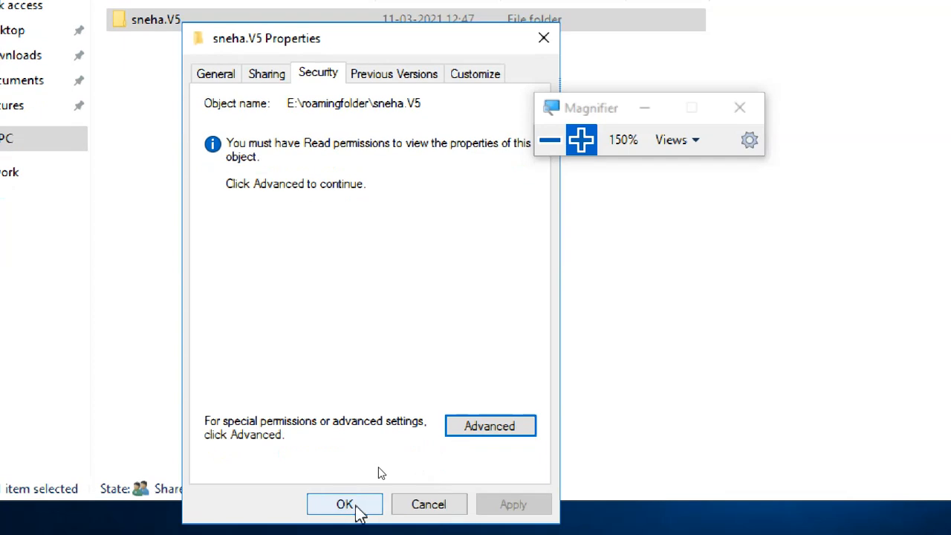
left_click(347, 525)
Step: Try to open the user's .V5 profile folder by requesting permanent access to it
double_click(213, 30)
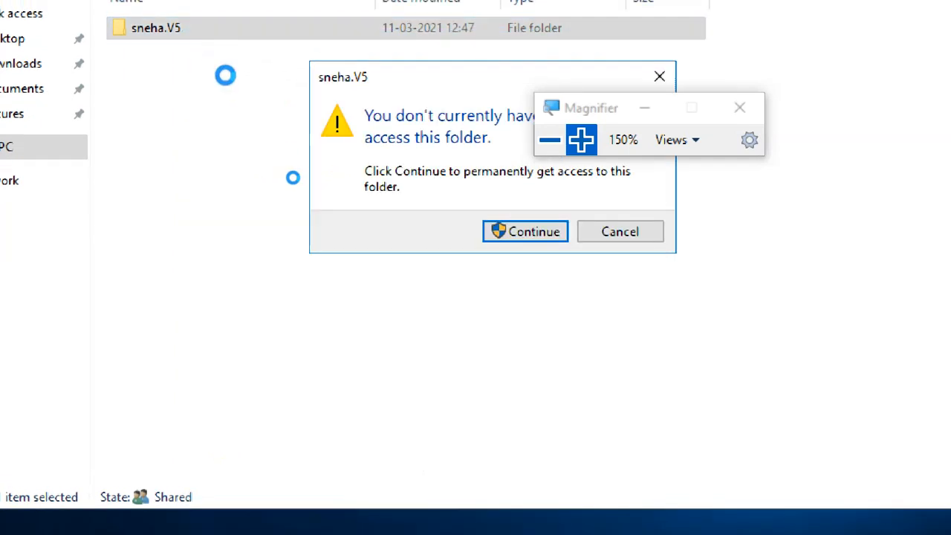
left_click(518, 232)
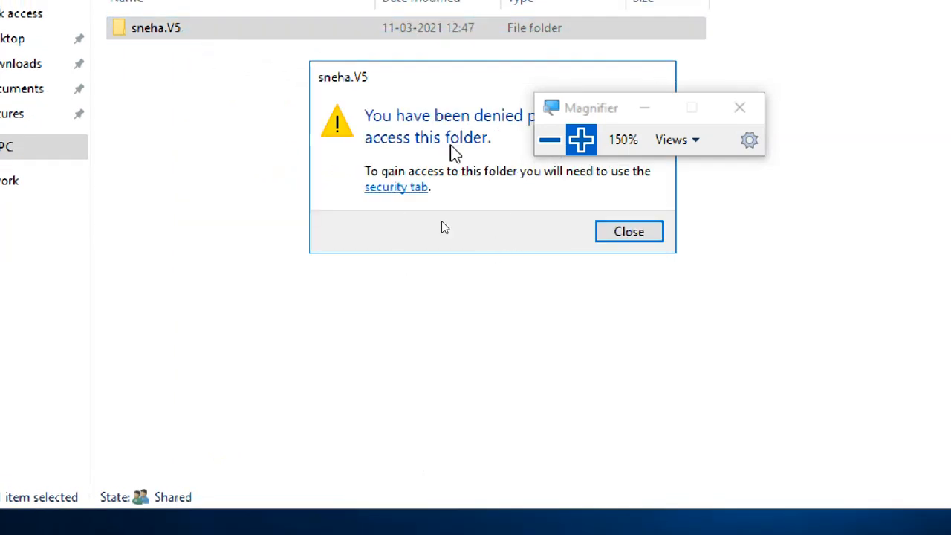
left_click(630, 232)
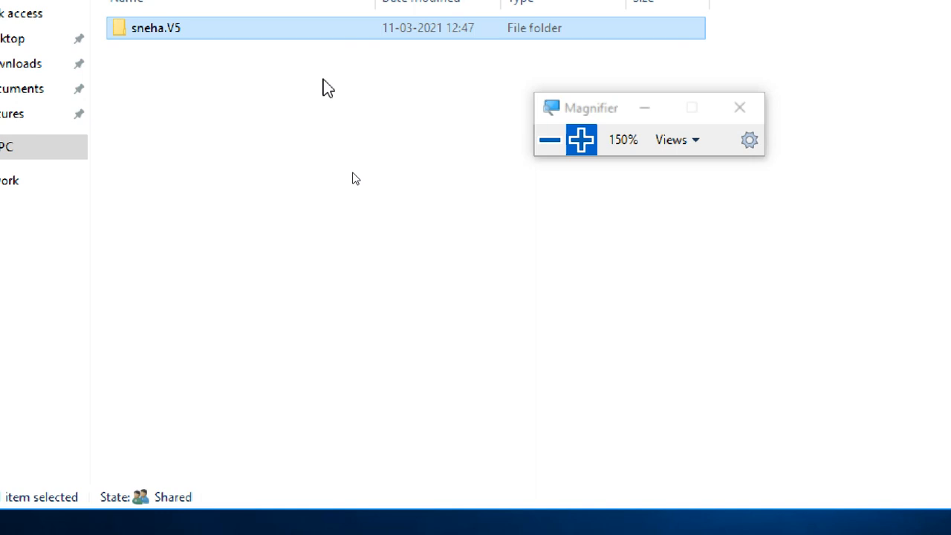
Step: Select Administrator from contoso.com as the new owner in the profile folder's advanced security settings
right_click(295, 34)
left_click(355, 399)
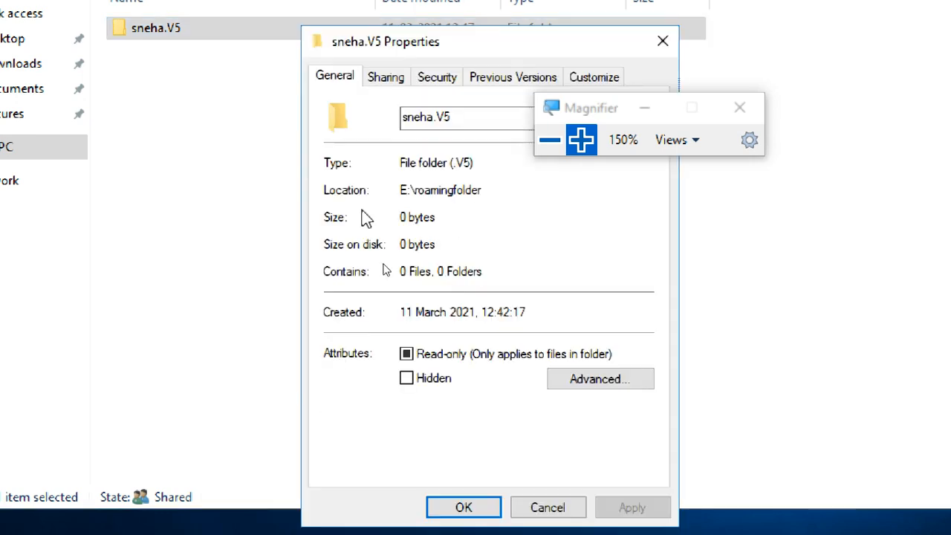
left_click(425, 78)
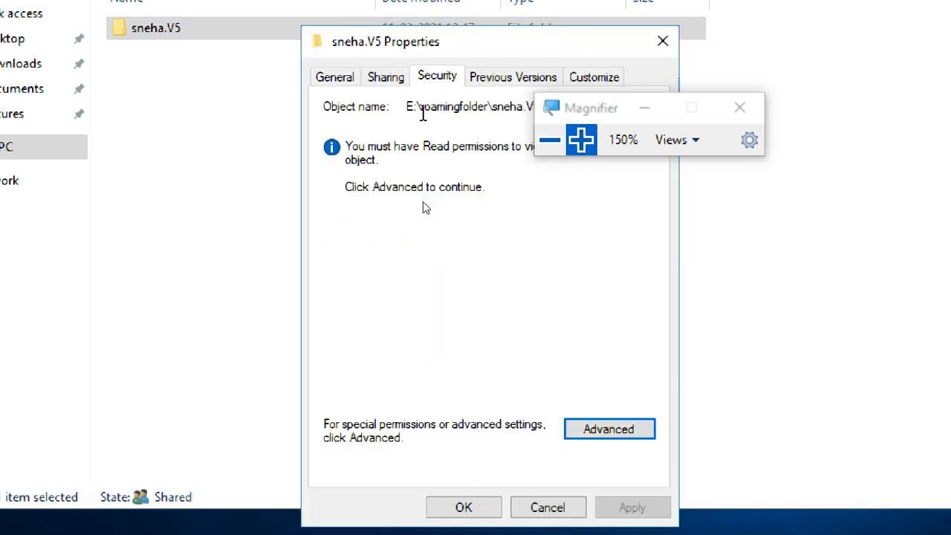
left_click(613, 431)
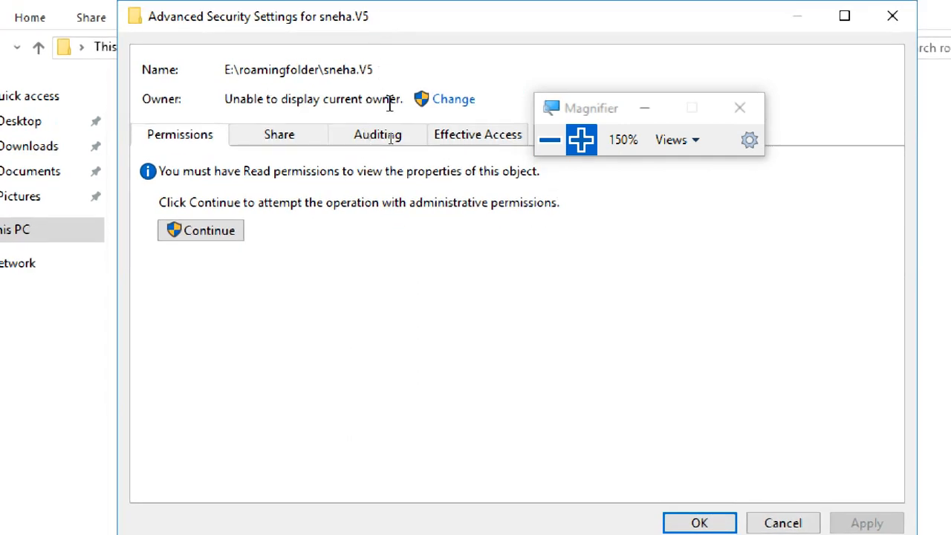
left_click(455, 101)
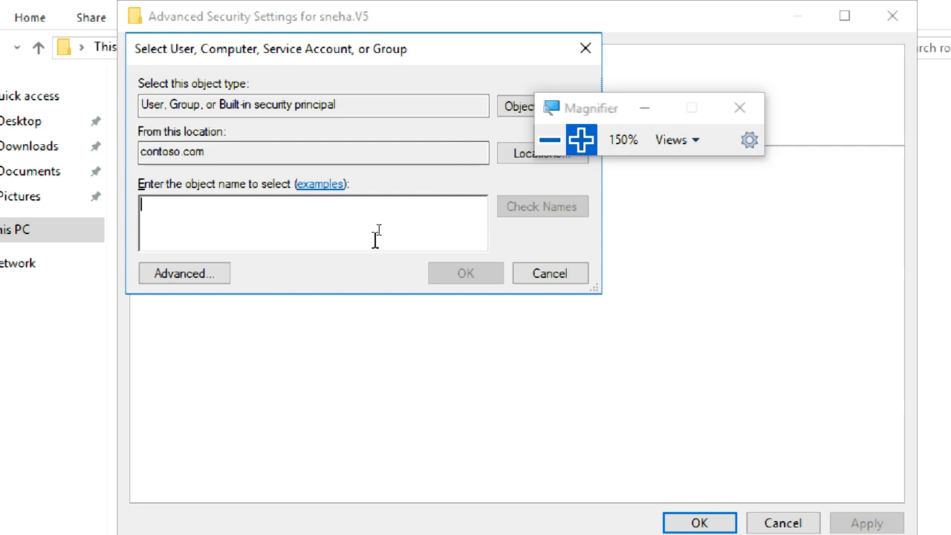
type("admini")
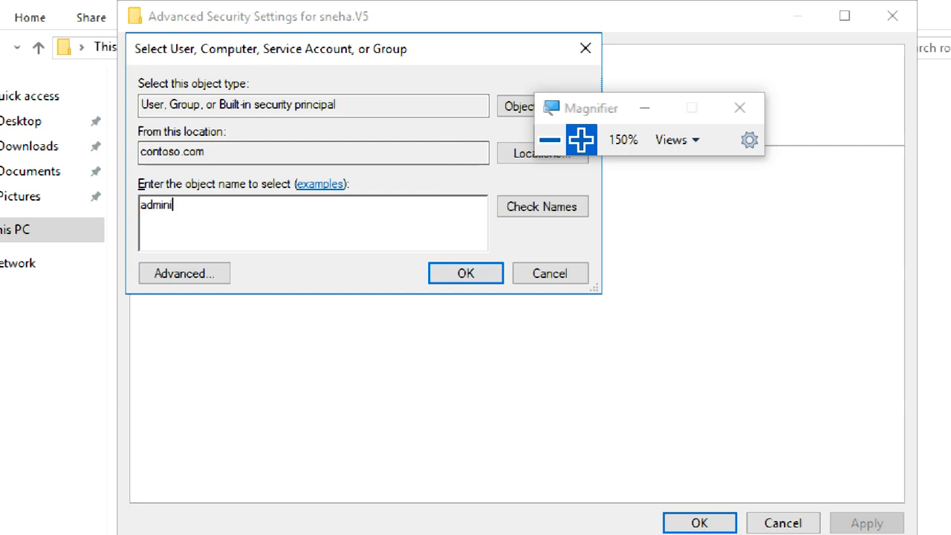
left_click(537, 207)
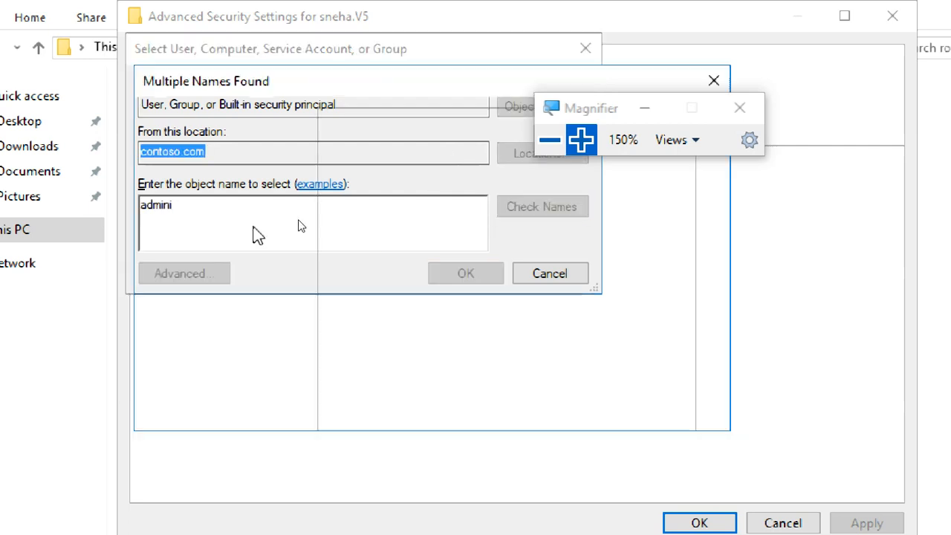
left_click(566, 401)
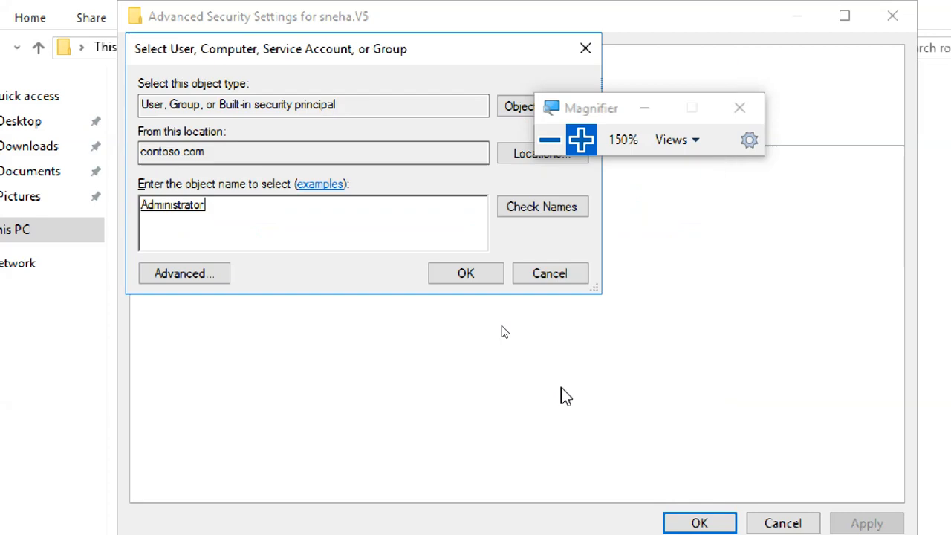
left_click(449, 275)
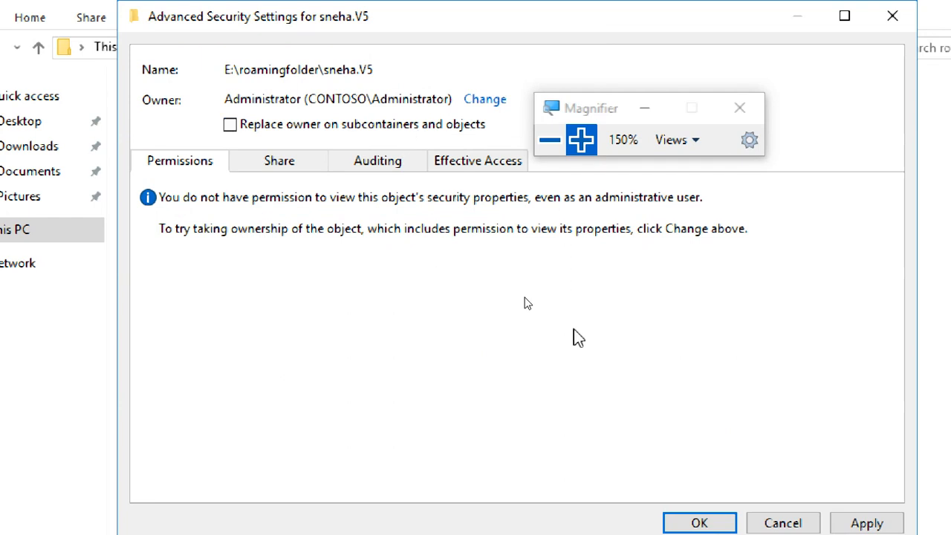
Step: Apply the ownership change and close the profile folder's advanced security and properties dialogs
left_click(855, 509)
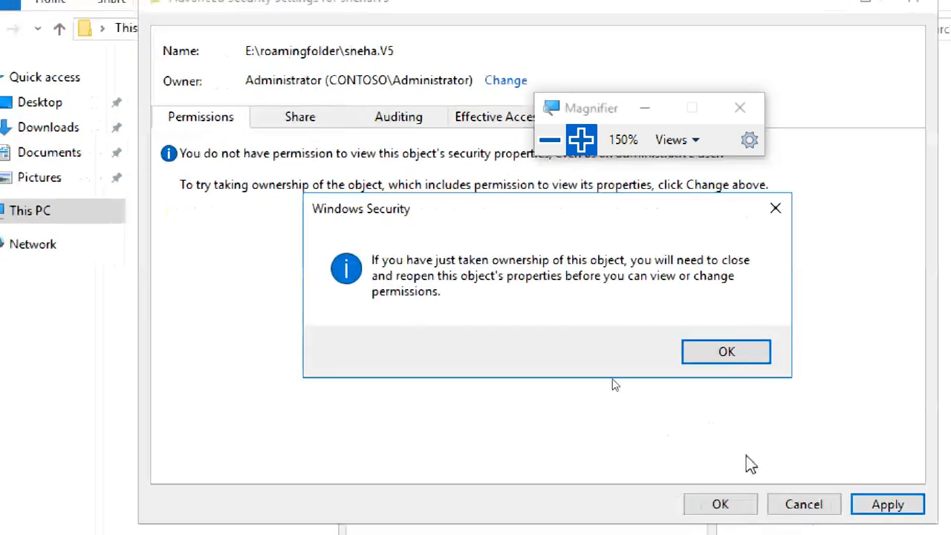
left_click(696, 355)
left_click(718, 503)
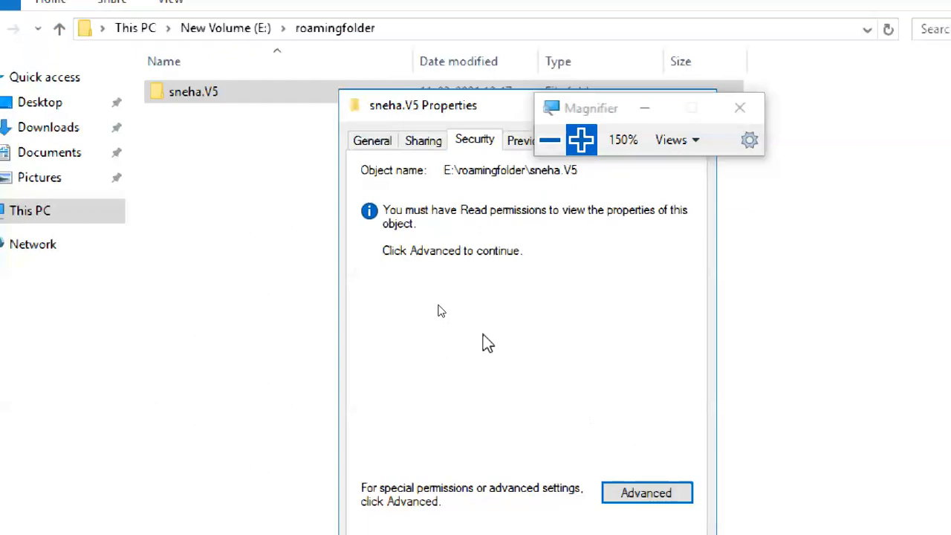
left_click(548, 506)
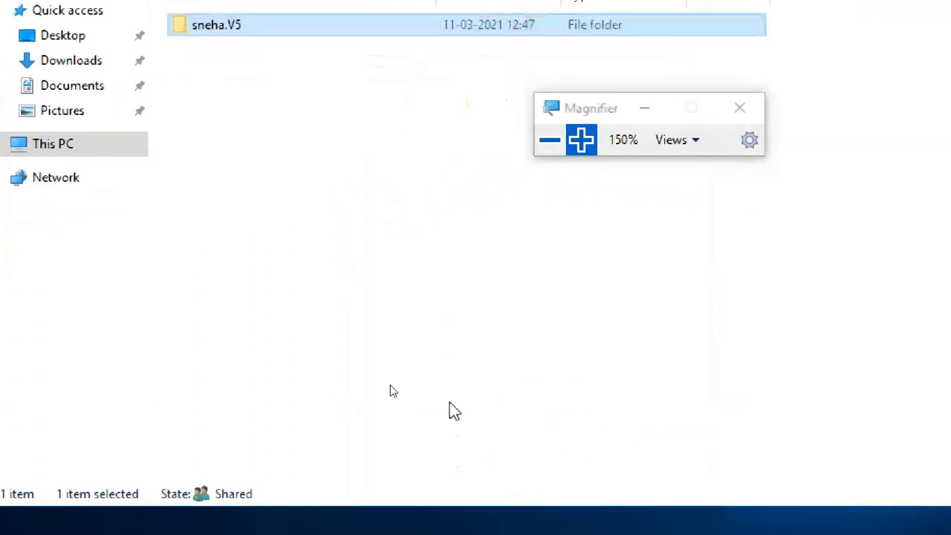
Step: Open the user's .V5 profile folder by granting permanent access, and try to access its Documents subfolder
double_click(237, 27)
left_click(587, 234)
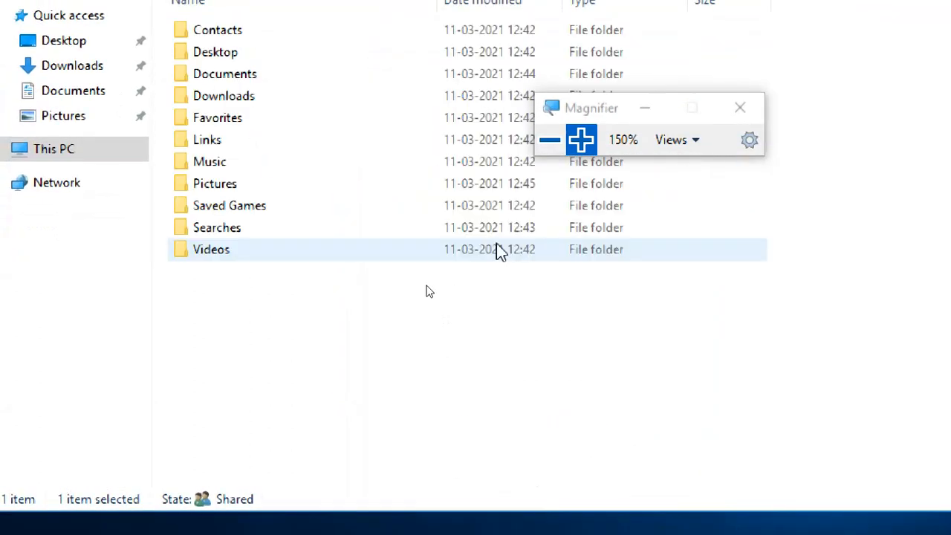
double_click(262, 154)
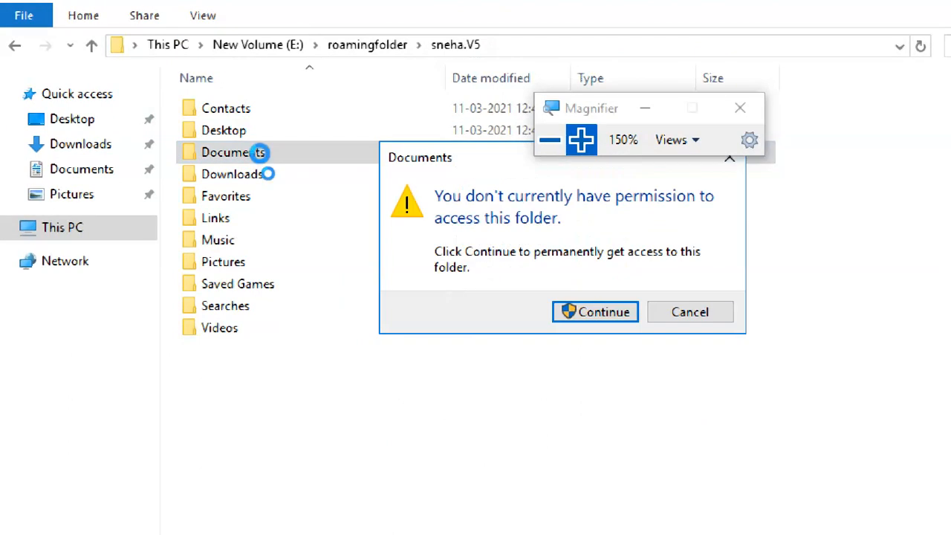
left_click(604, 313)
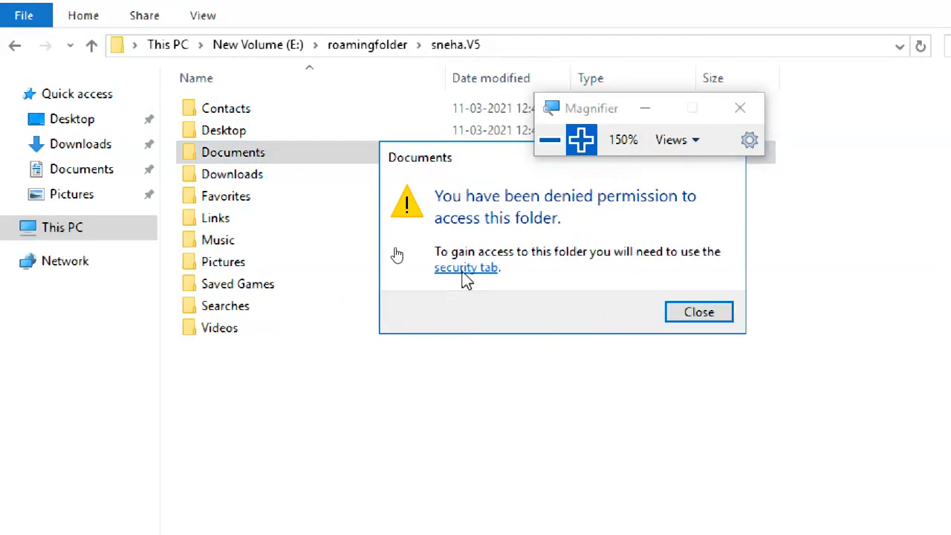
left_click(676, 313)
Step: Return to roamingfolder and examine the security permissions of the profile folder's user and Administrator entries
left_click(358, 42)
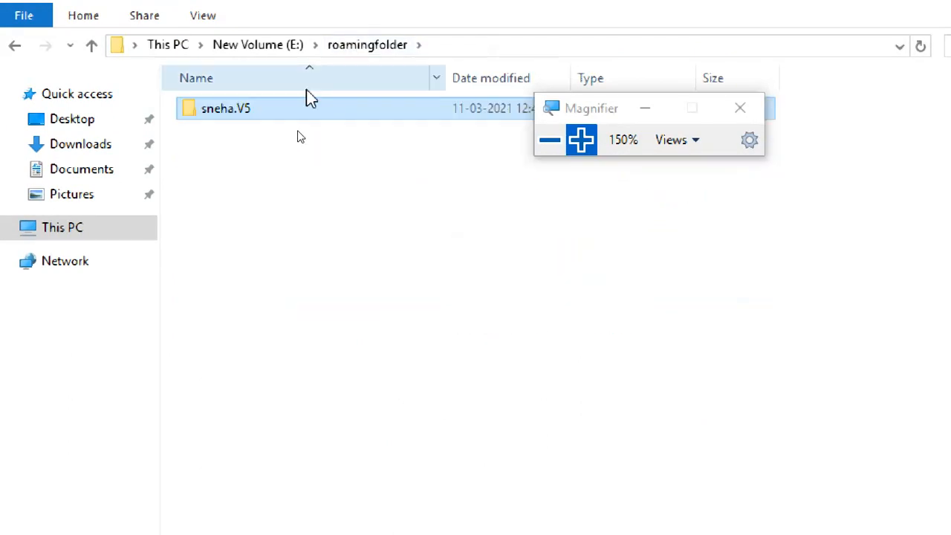
right_click(292, 111)
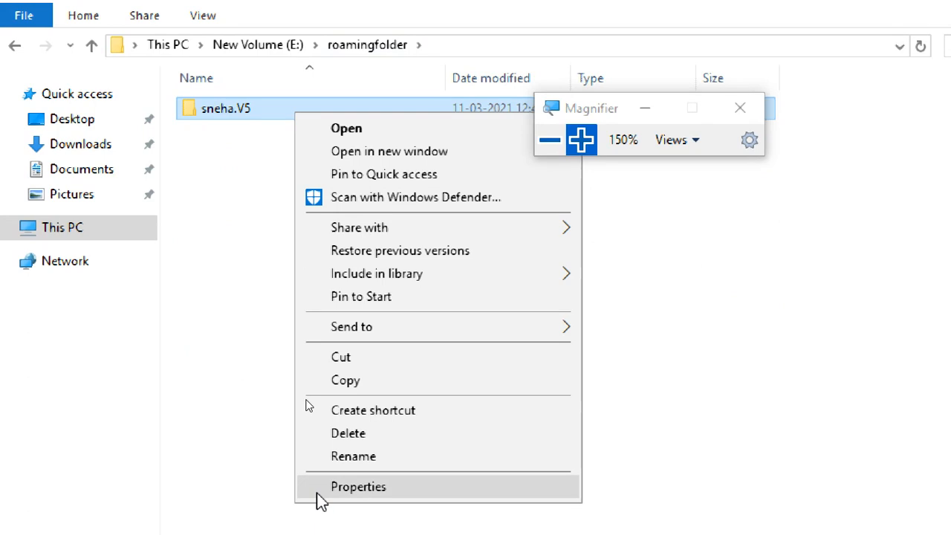
left_click(319, 489)
left_click(565, 468)
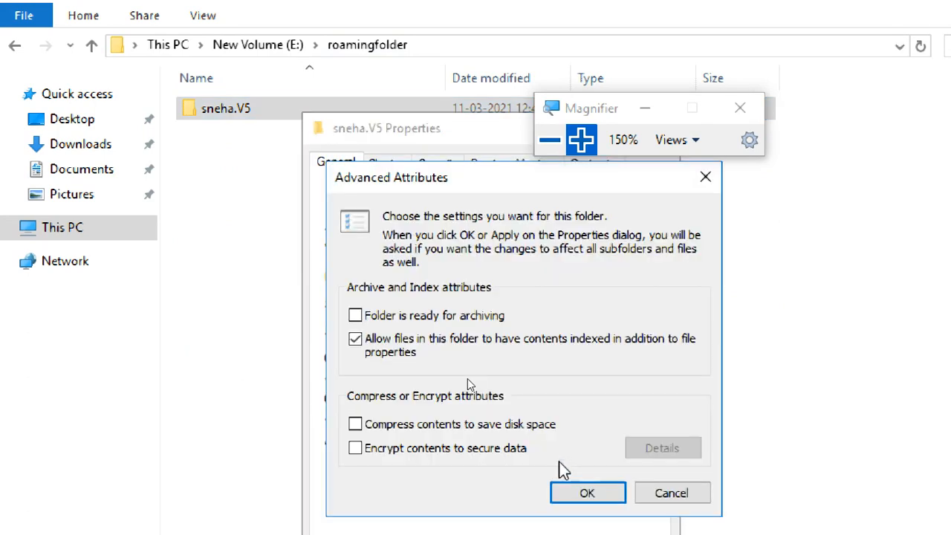
left_click(672, 492)
left_click(437, 163)
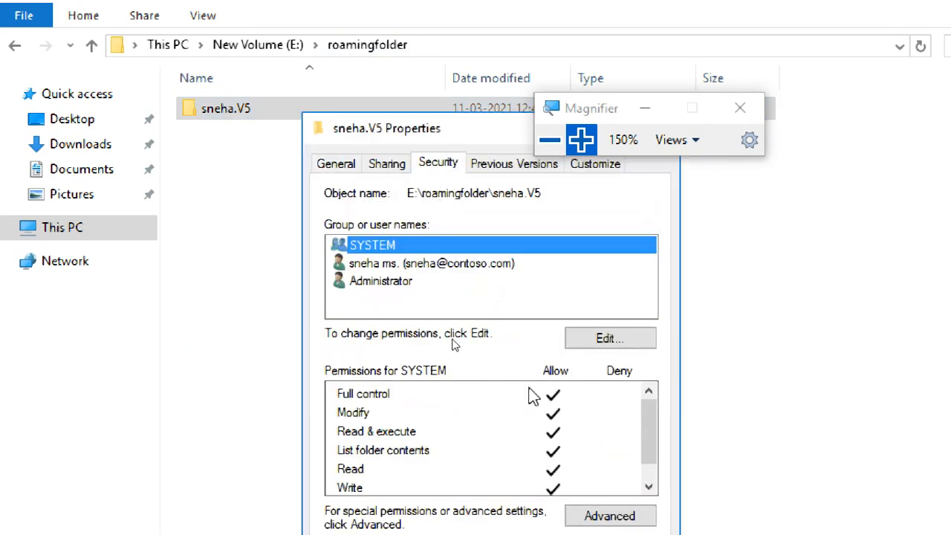
left_click(448, 309)
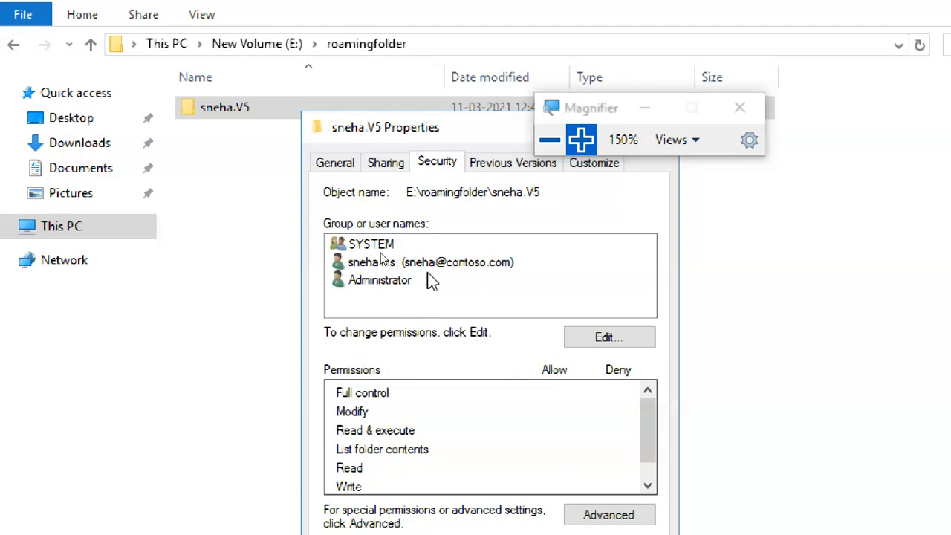
left_click(433, 261)
left_click(467, 282)
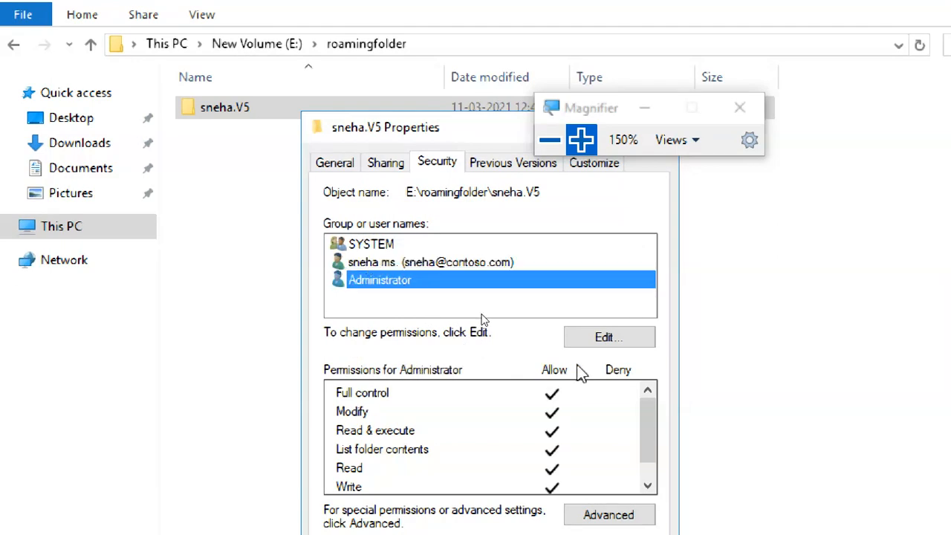
Step: Review the Administrator entry in the profile folder's editable permissions and close the permissions dialog
left_click(587, 339)
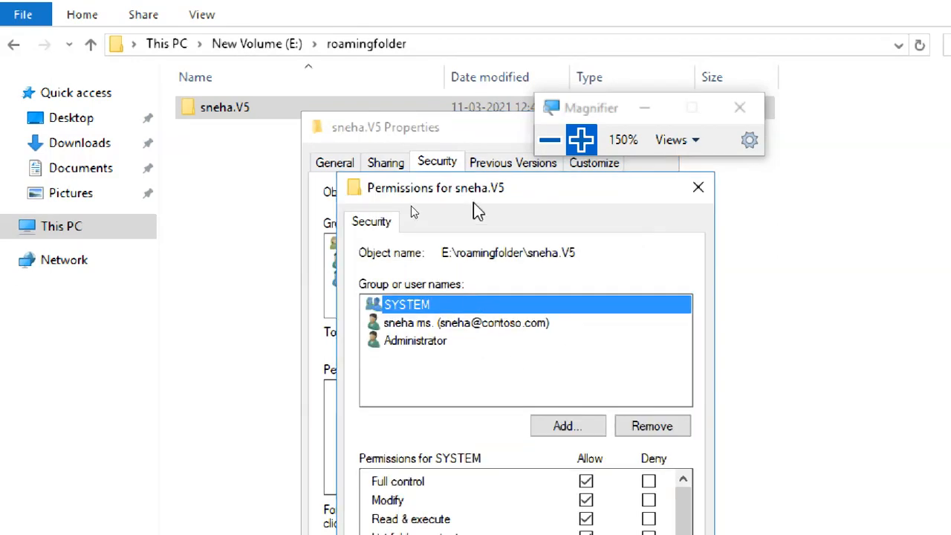
left_click_drag(474, 202, 273, 27)
left_click(234, 167)
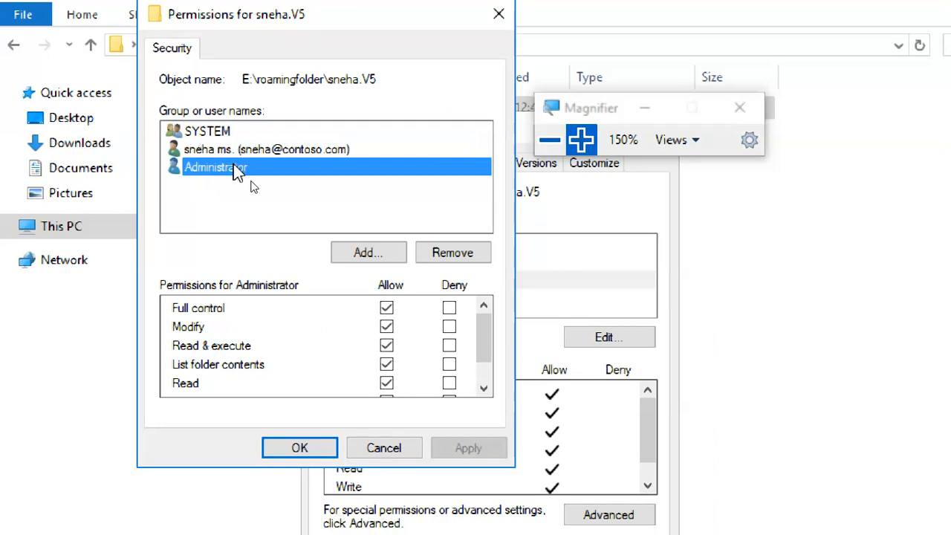
left_click(292, 450)
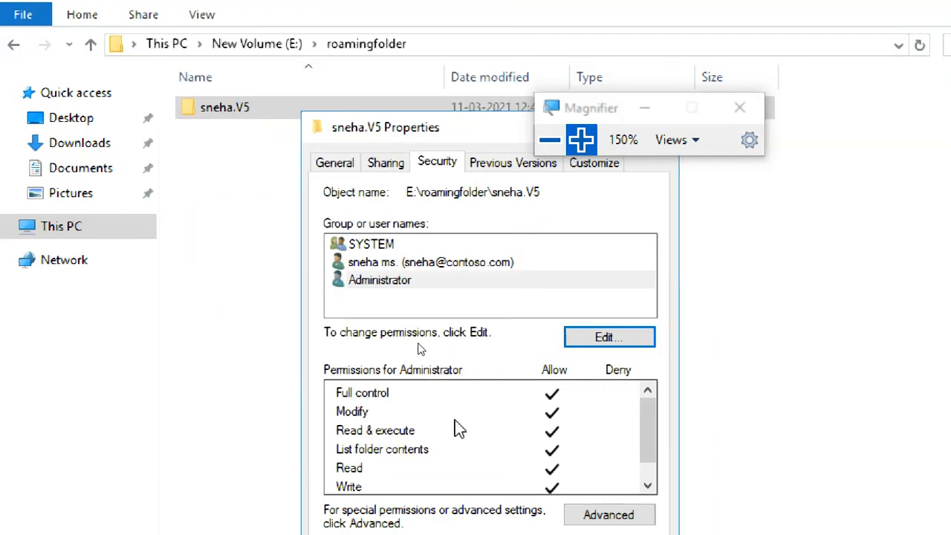
Step: Select Administrator from contoso.com as the owner of the .V5 profile folder in its advanced security settings
left_click(599, 512)
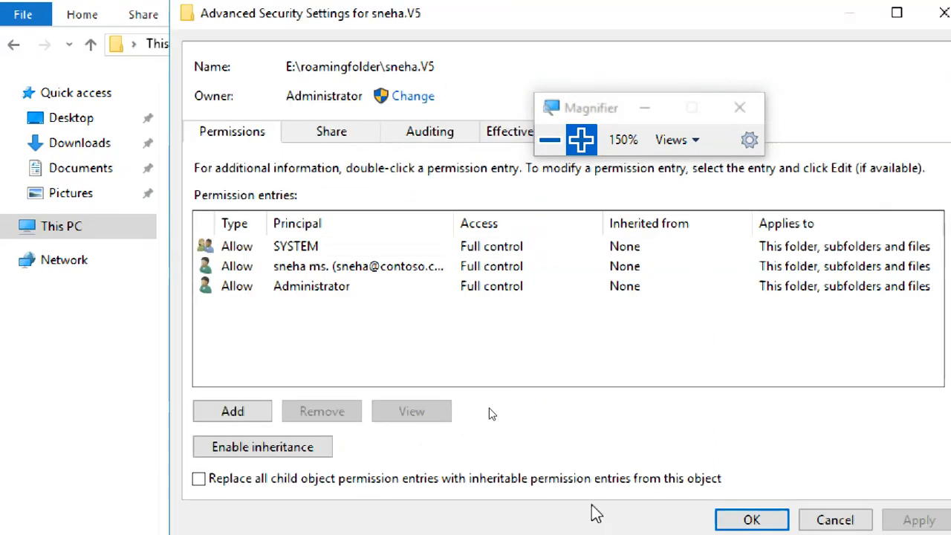
left_click(417, 98)
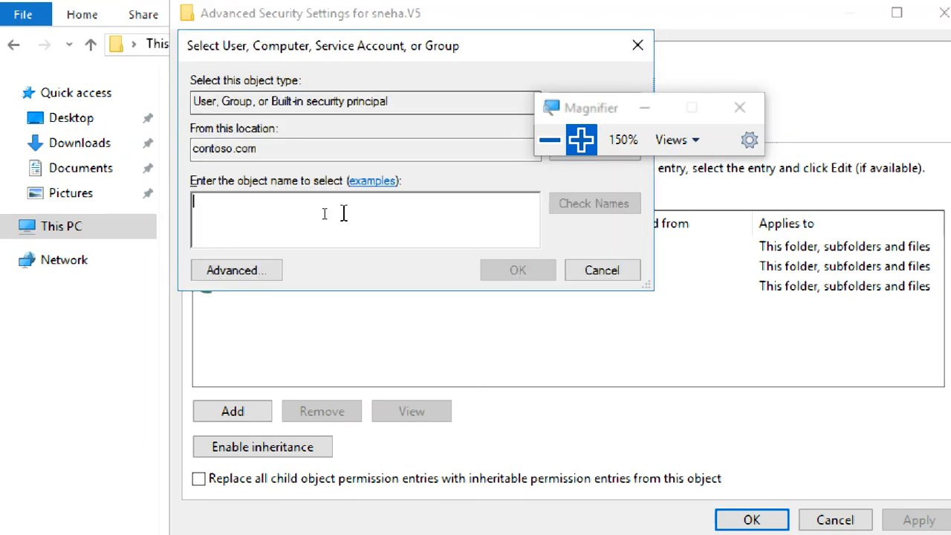
type("admini")
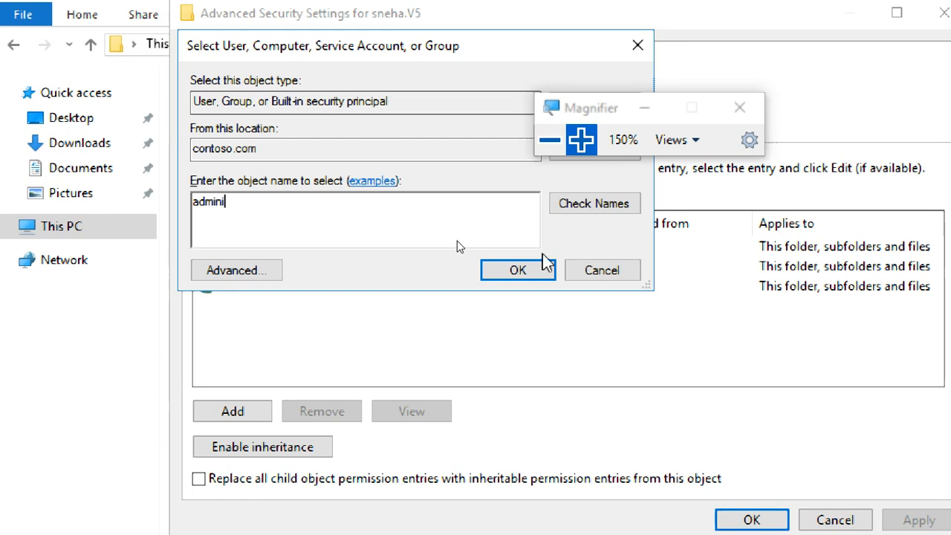
left_click(594, 203)
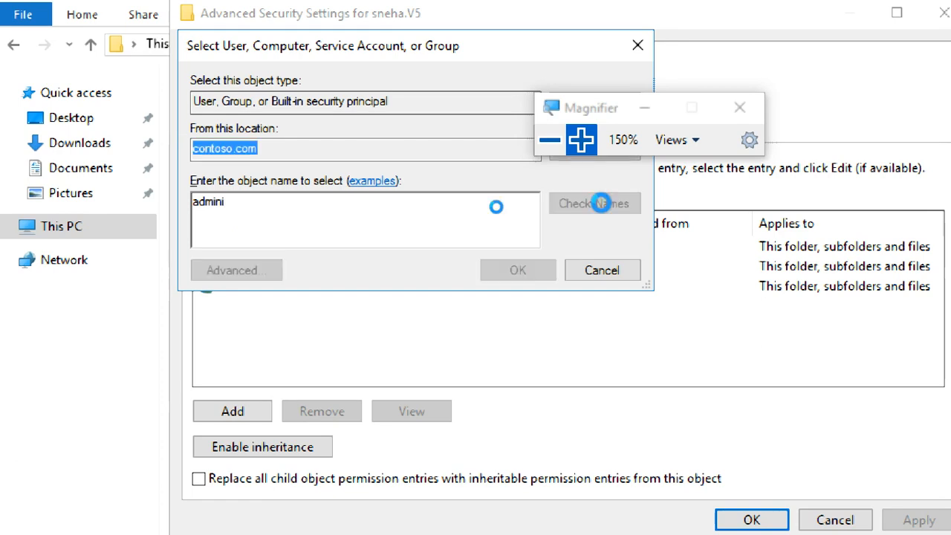
left_click(294, 215)
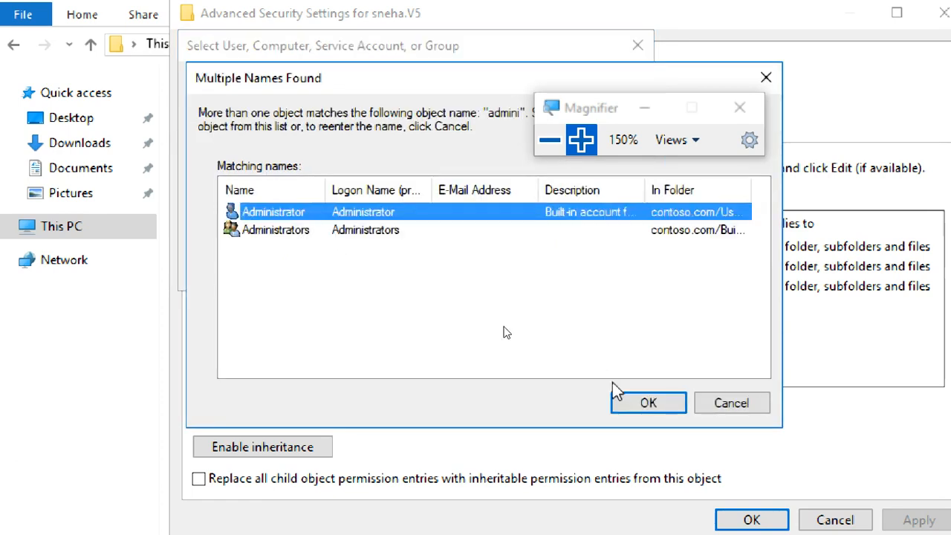
left_click(645, 405)
left_click(513, 273)
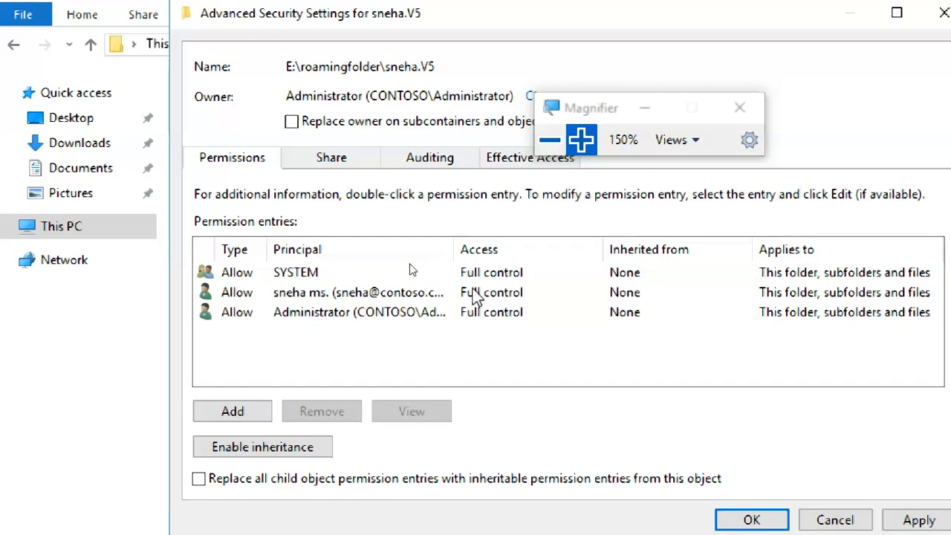
Step: Set the profile folder's Administrator permission entry to apply to this folder, subfolders and files
left_click(397, 313)
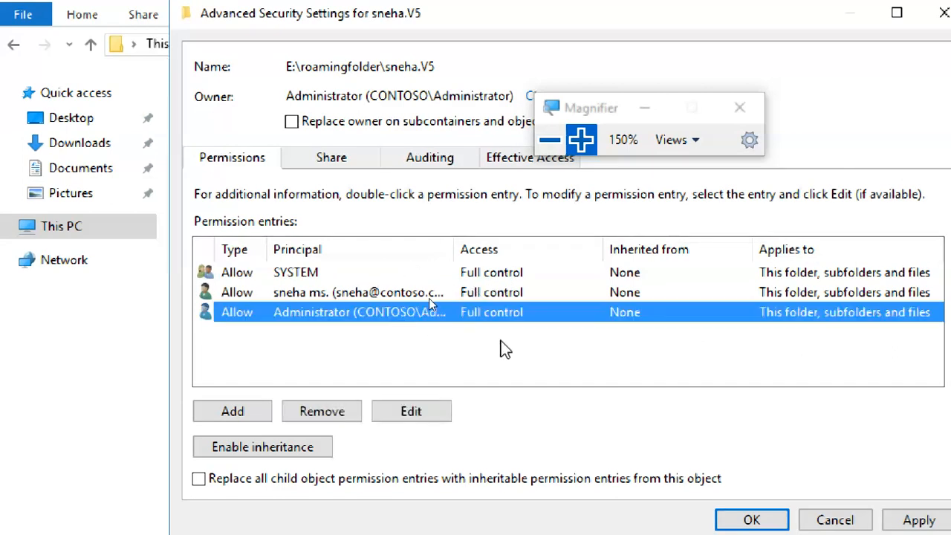
left_click(414, 414)
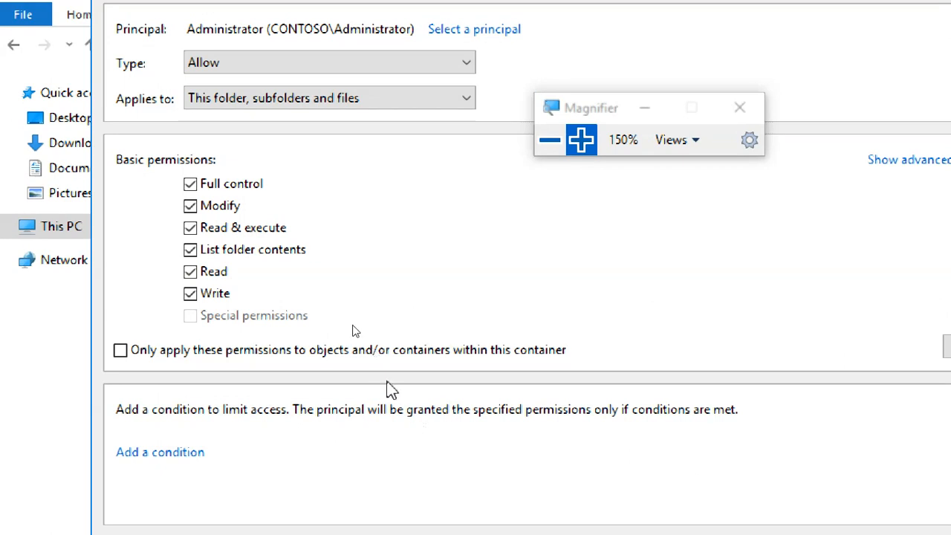
left_click(288, 104)
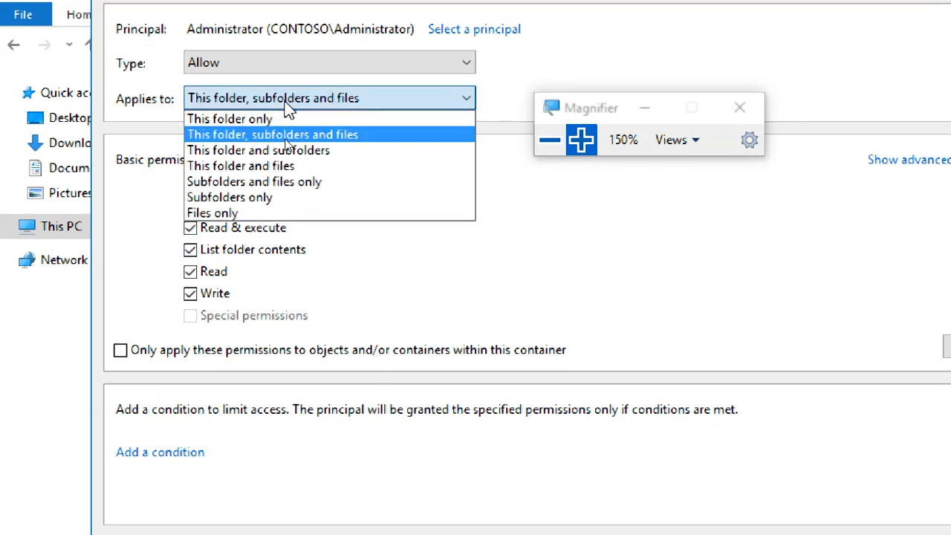
left_click(286, 137)
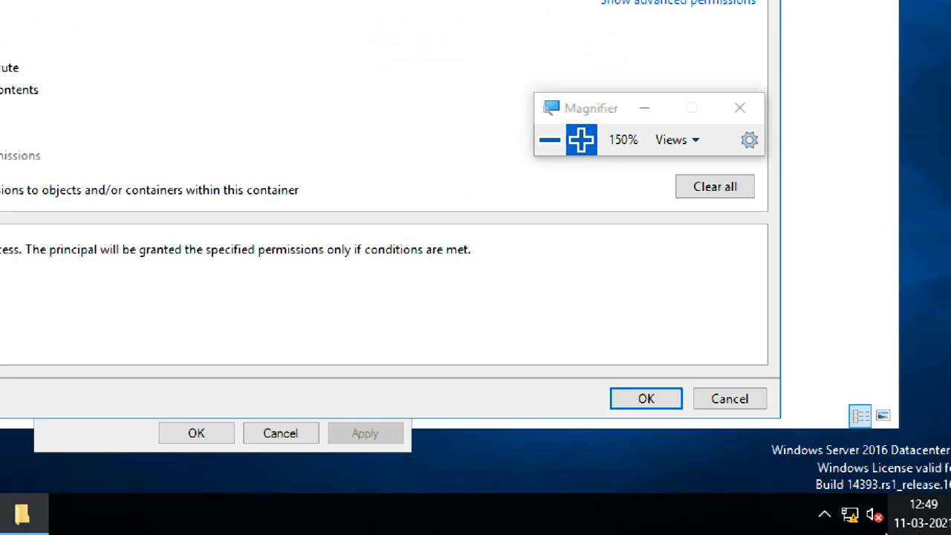
left_click(641, 397)
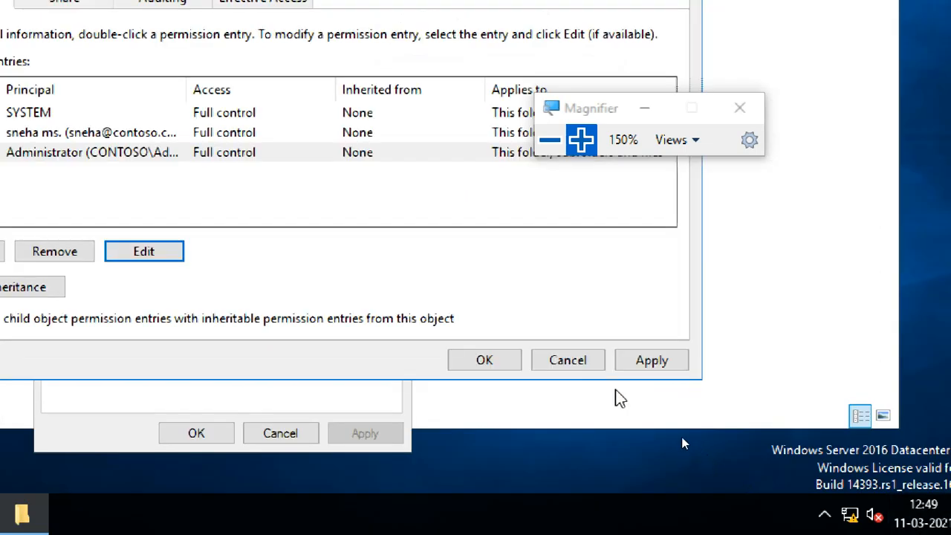
Step: Apply the profile folder's advanced security changes and close its security and properties dialogs
left_click(646, 360)
left_click(479, 215)
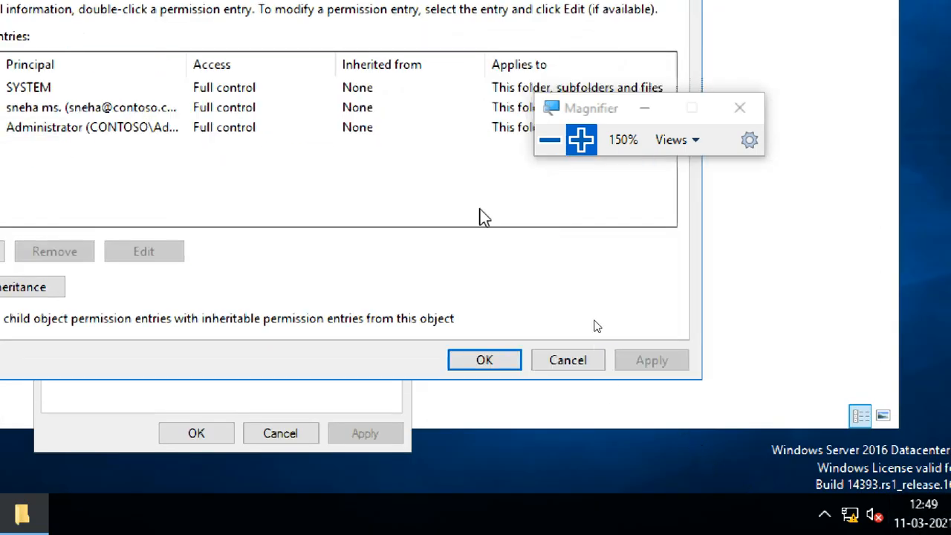
left_click(509, 363)
left_click(225, 437)
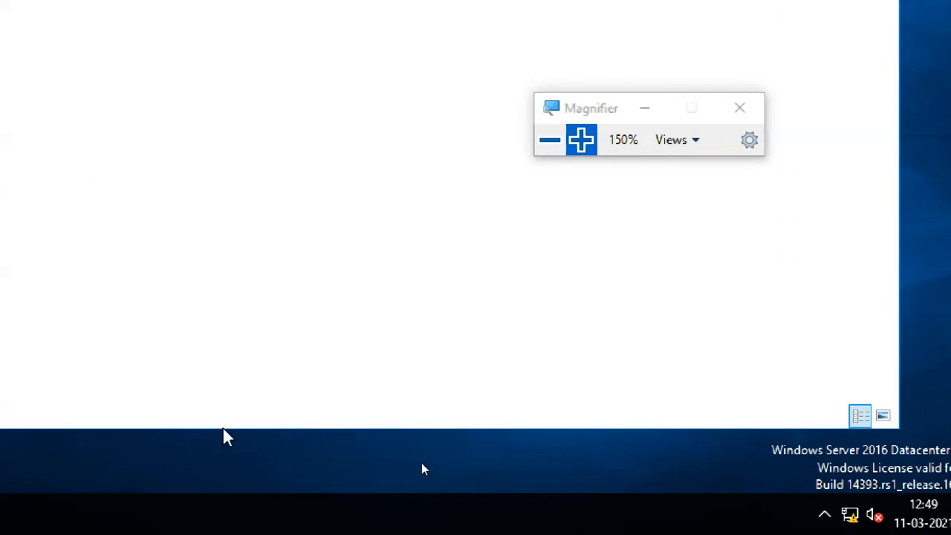
Step: Open the user's .V5 profile folder and try to gain permanent access to its Documents subfolder
double_click(125, 48)
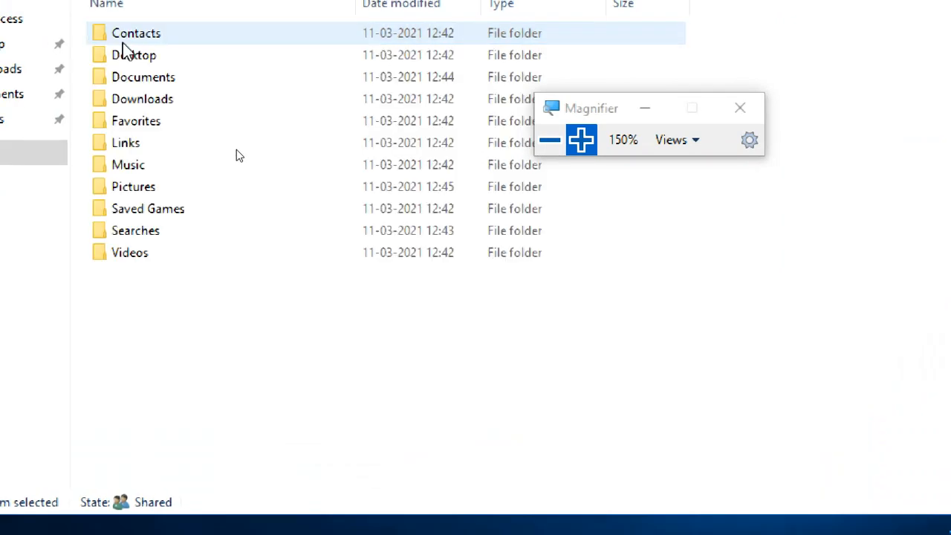
double_click(136, 76)
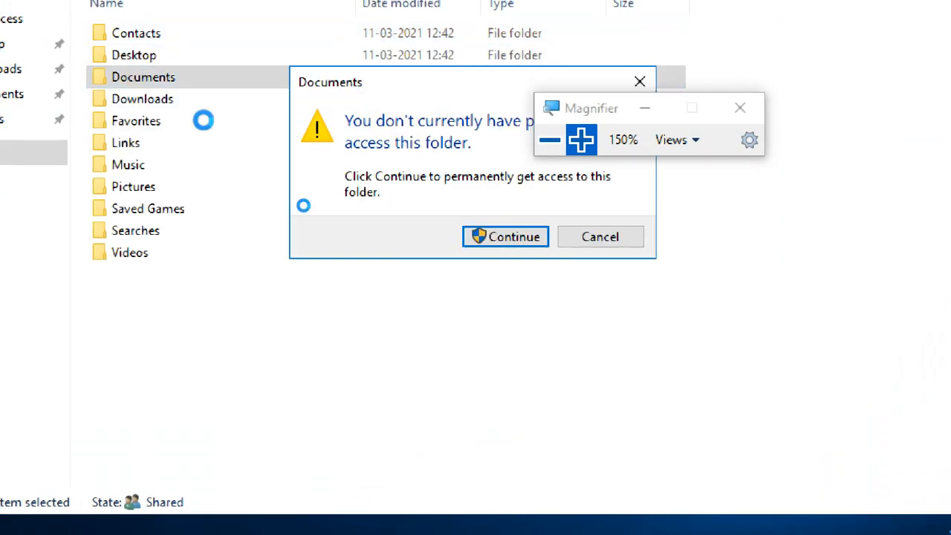
left_click(513, 236)
left_click(607, 236)
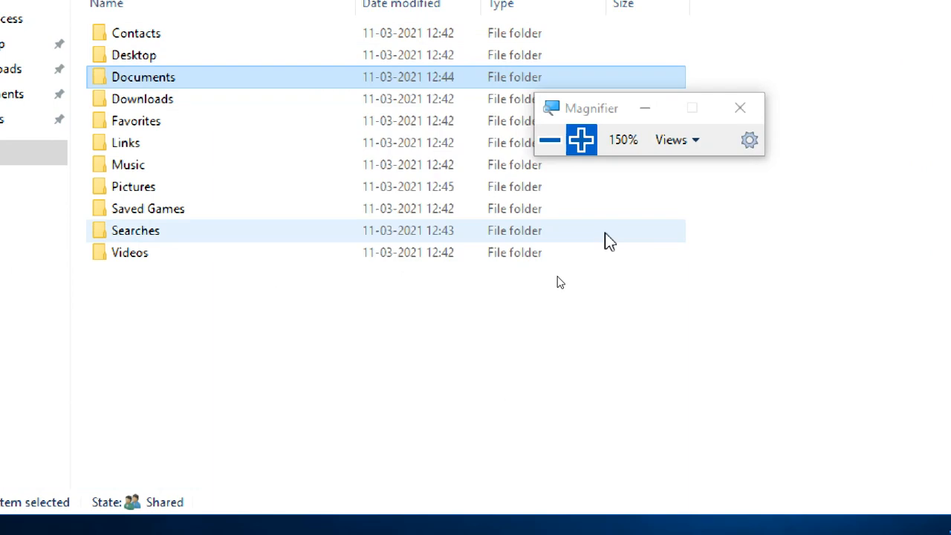
Step: Select Administrator from contoso.com as the new owner in the Documents subfolder's advanced security settings
right_click(175, 78)
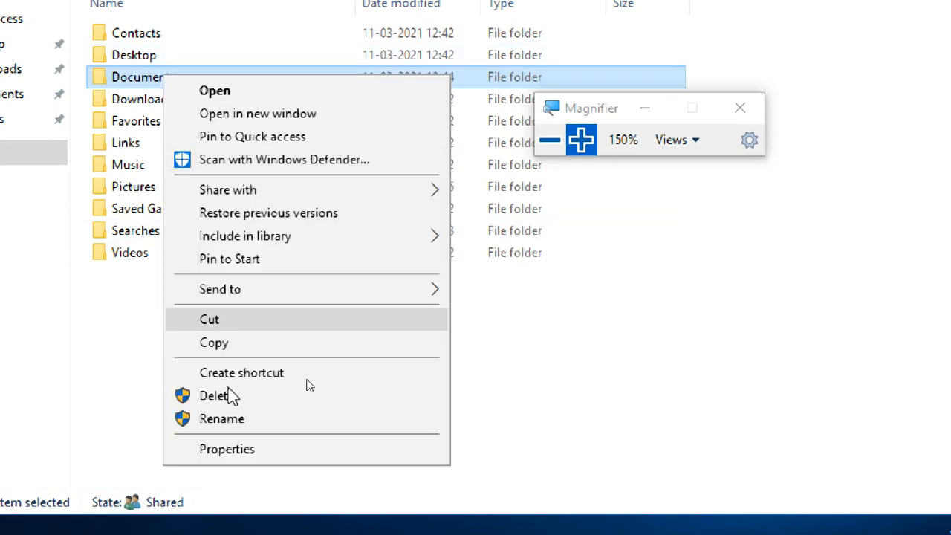
left_click(233, 450)
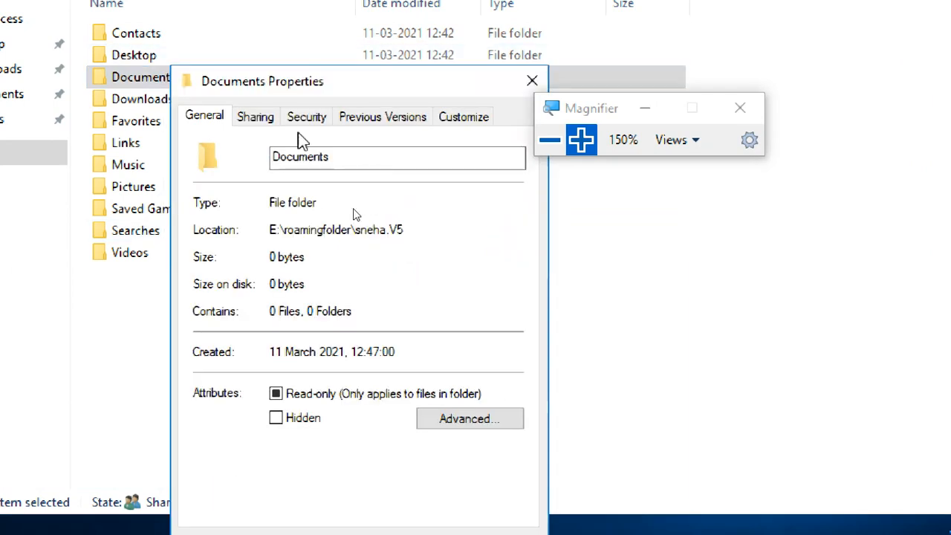
left_click(301, 122)
left_click(476, 467)
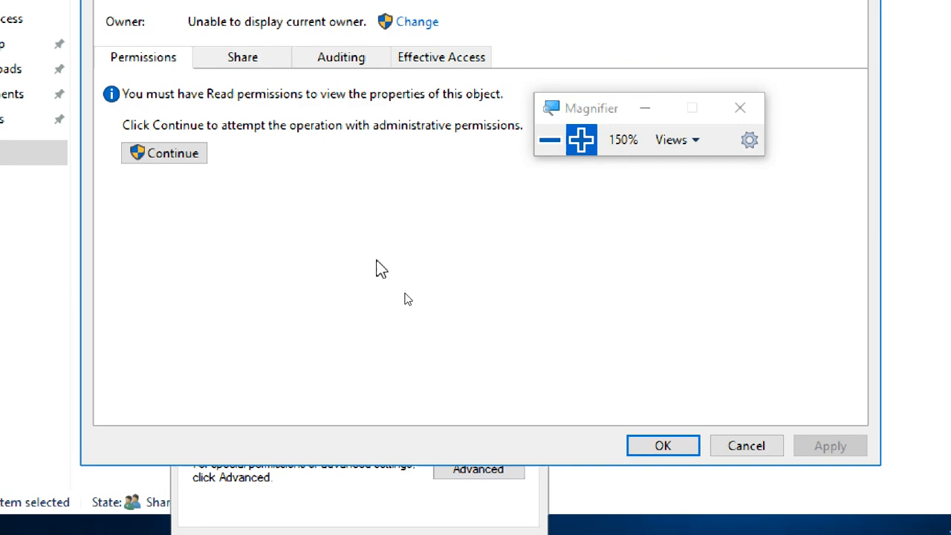
left_click(417, 22)
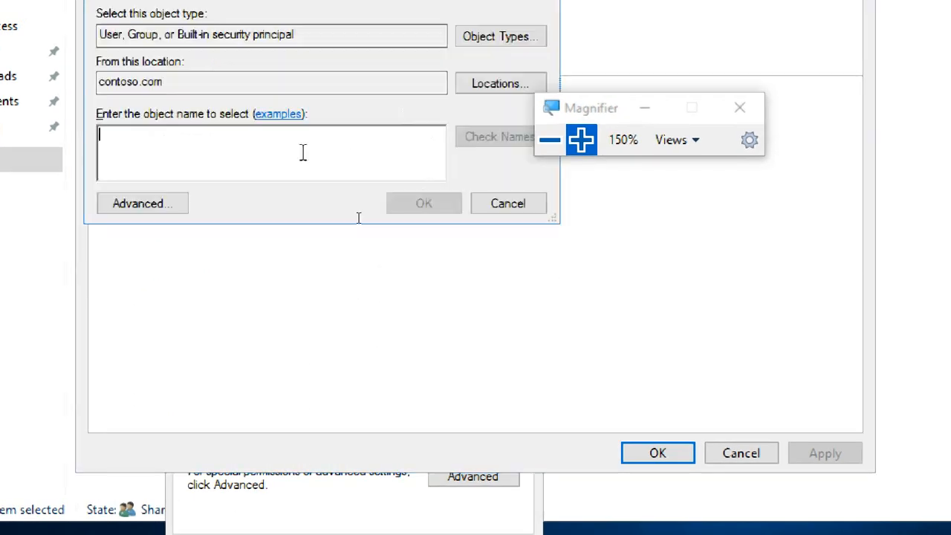
type("admin")
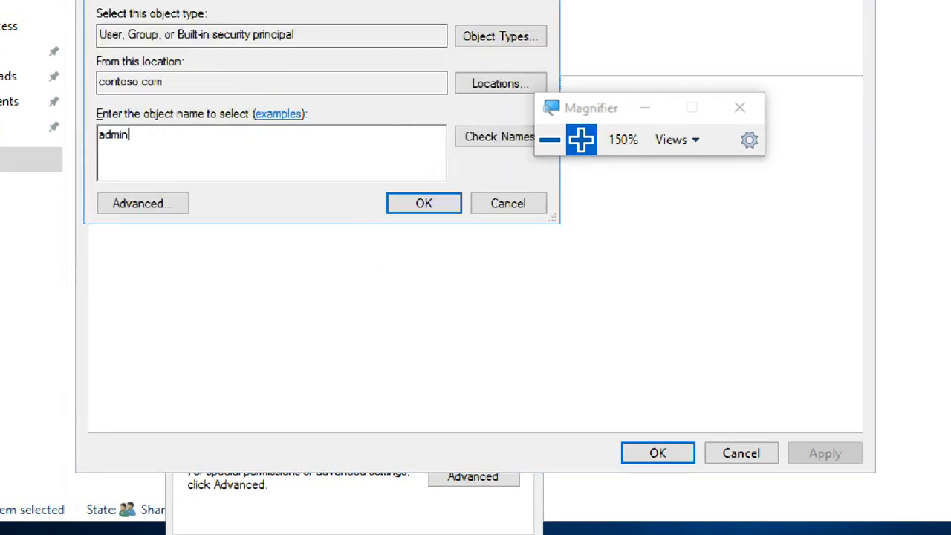
left_click(498, 135)
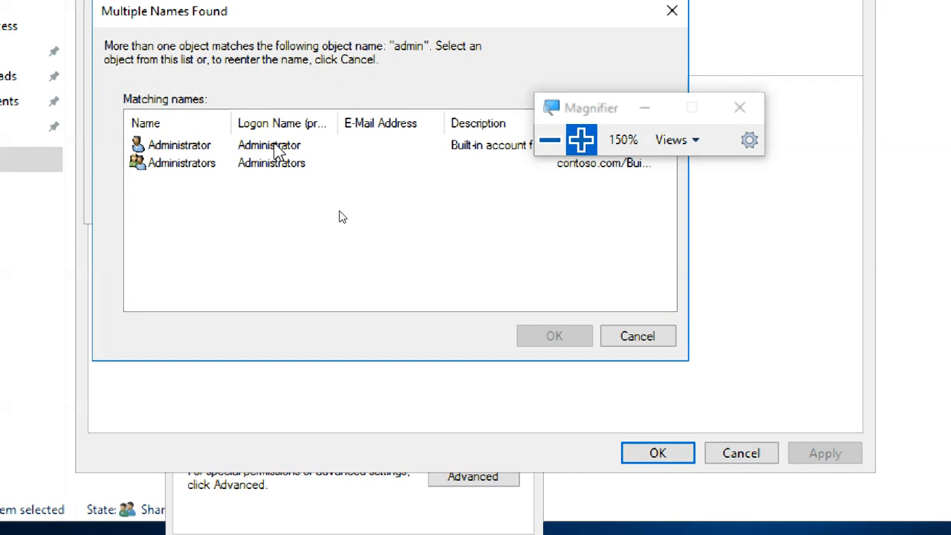
left_click(275, 146)
left_click(524, 342)
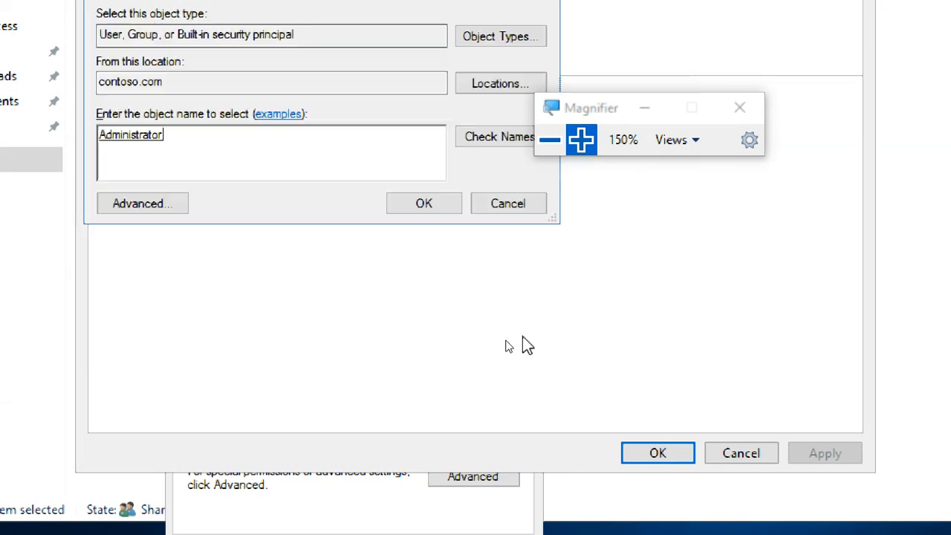
left_click(420, 204)
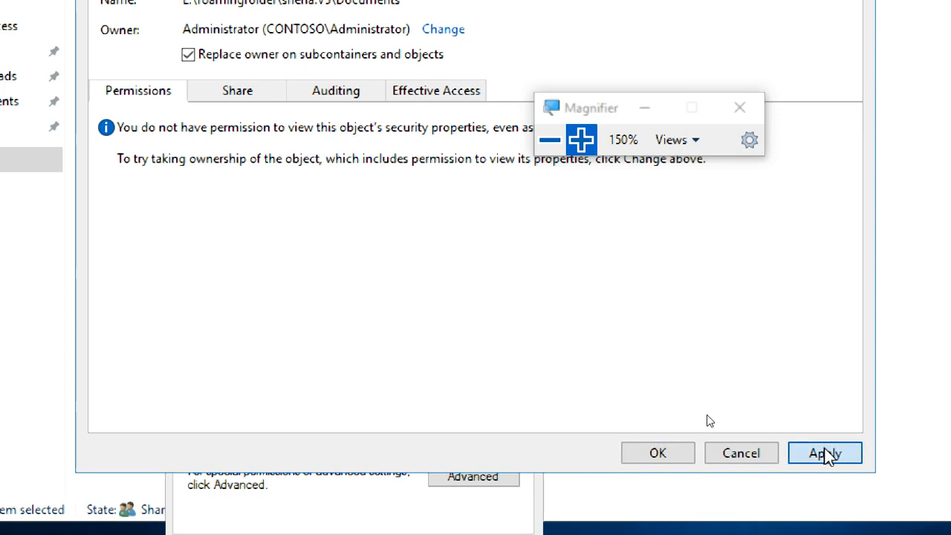
Step: Apply the Documents ownership change with owner replacement on subcontainers and objects, and close its security and properties dialogs
left_click(802, 452)
left_click(552, 317)
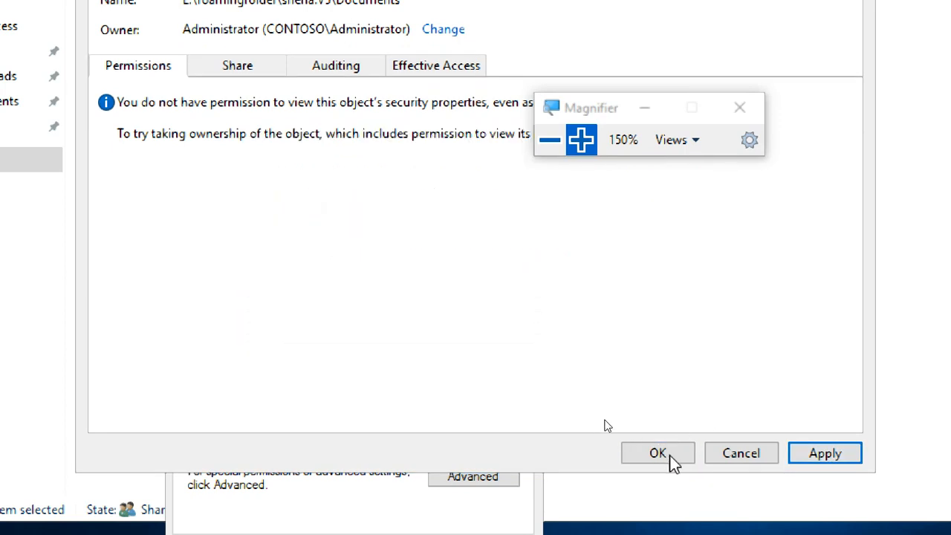
left_click(670, 306)
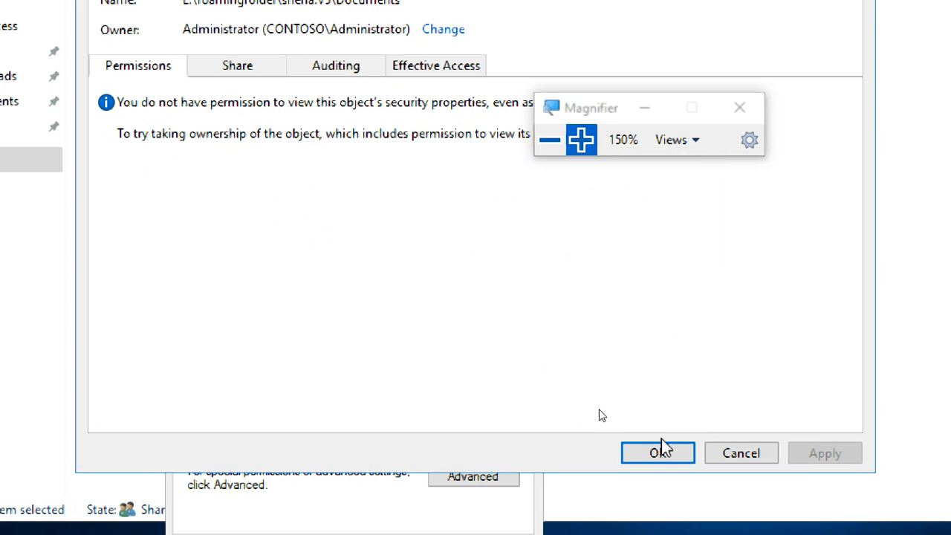
left_click(659, 452)
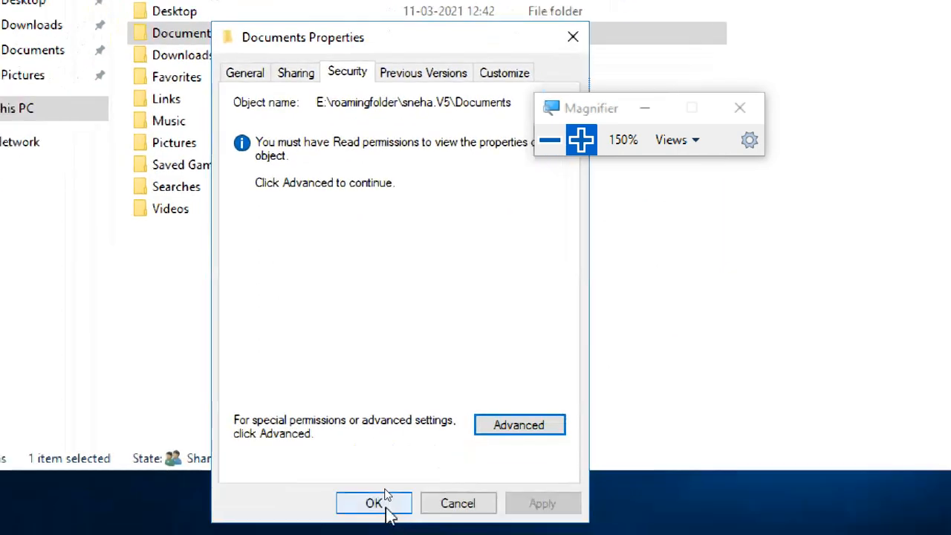
left_click(384, 503)
Step: Open the profile's Documents subfolder and select the dd text file to check the synced content
double_click(221, 39)
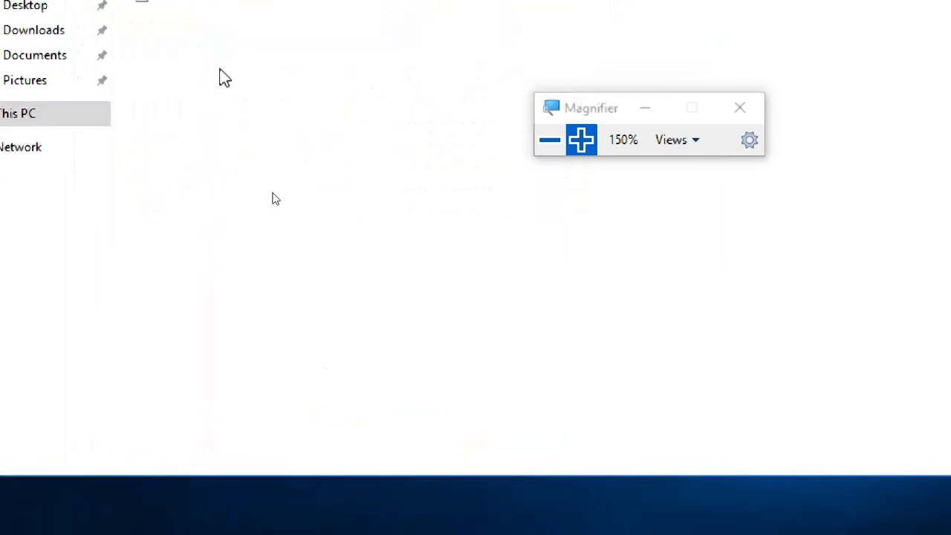
left_click(214, 122)
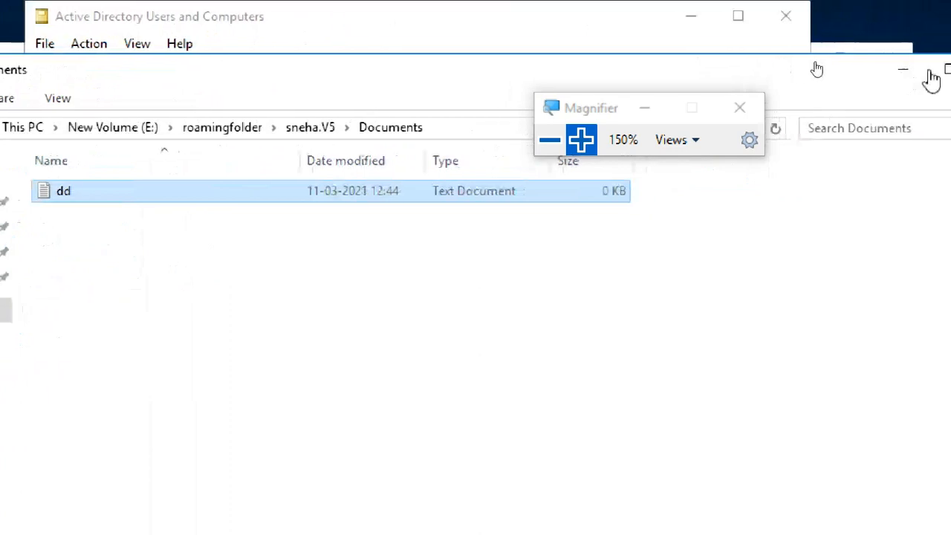
Step: Clear away the Documents folder window and minimize the text file window, leaving Active Directory Users and Computers in front
left_click(923, 70)
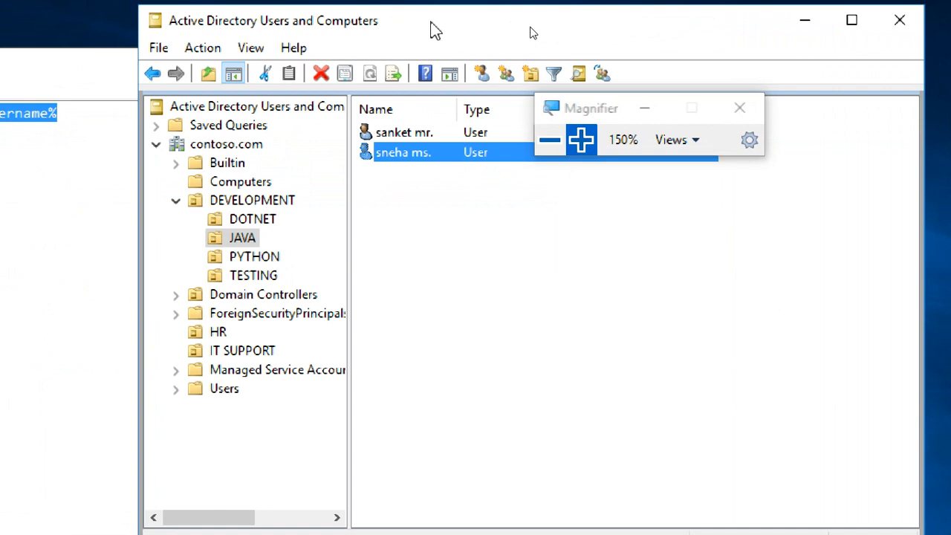
left_click(29, 152)
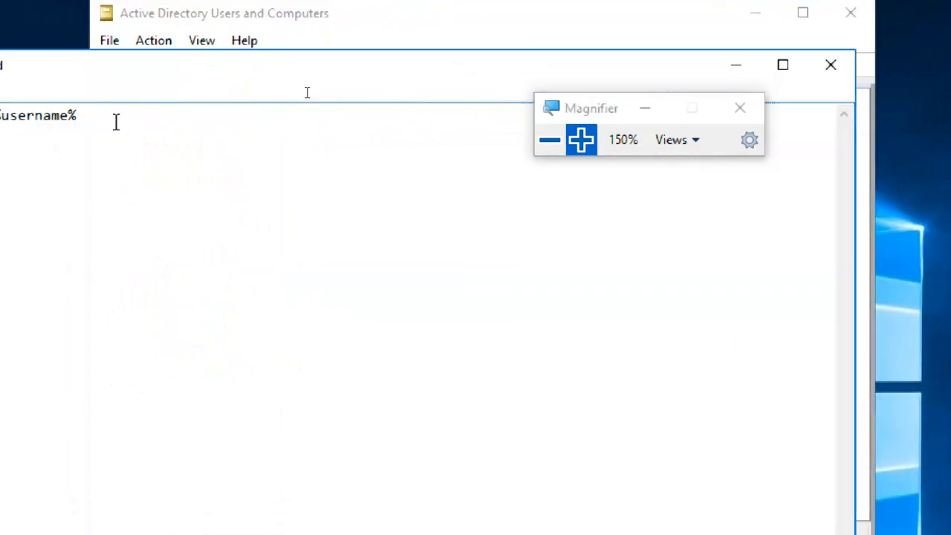
left_click(736, 64)
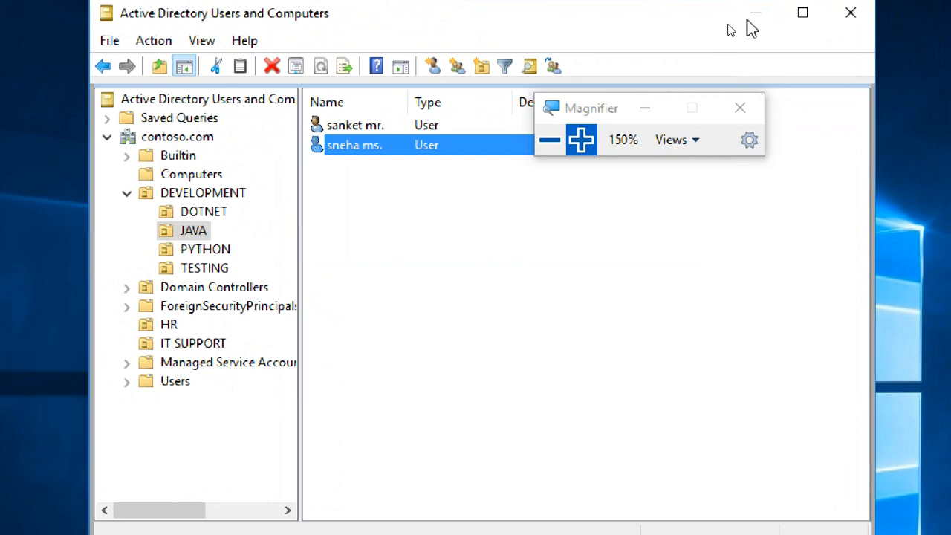
Step: Minimize Active Directory Users and Computers and the virtual machine window to return to the roaming profile notes
left_click(755, 13)
mouse_move(825, 11)
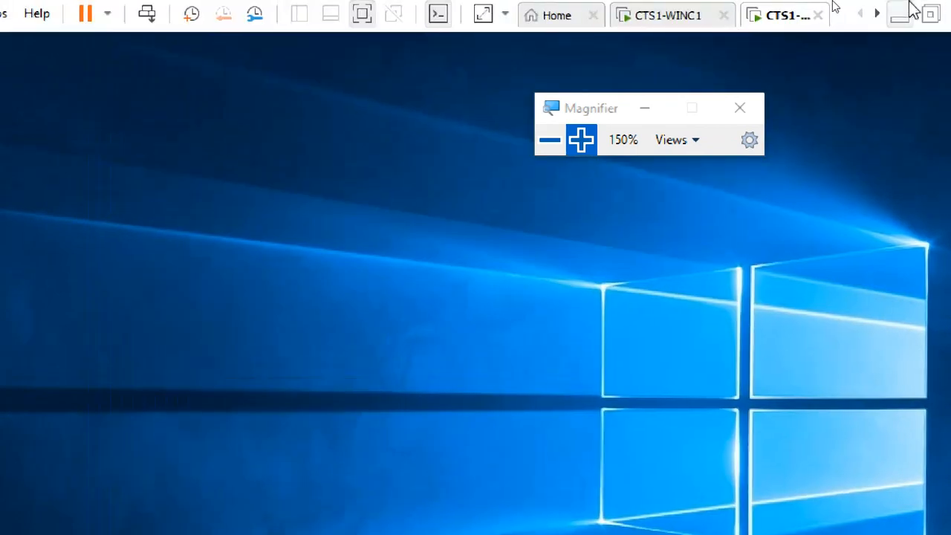
left_click(903, 13)
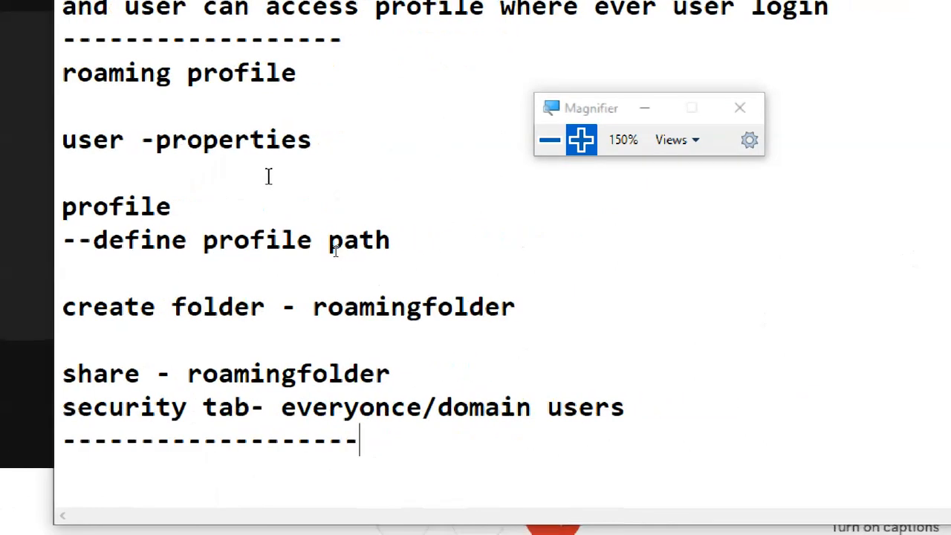
Step: Add the line "domain user can login to any domain computer" below the last dashed divider in the notes
scroll(297, 211, "down", 3)
key("Return")
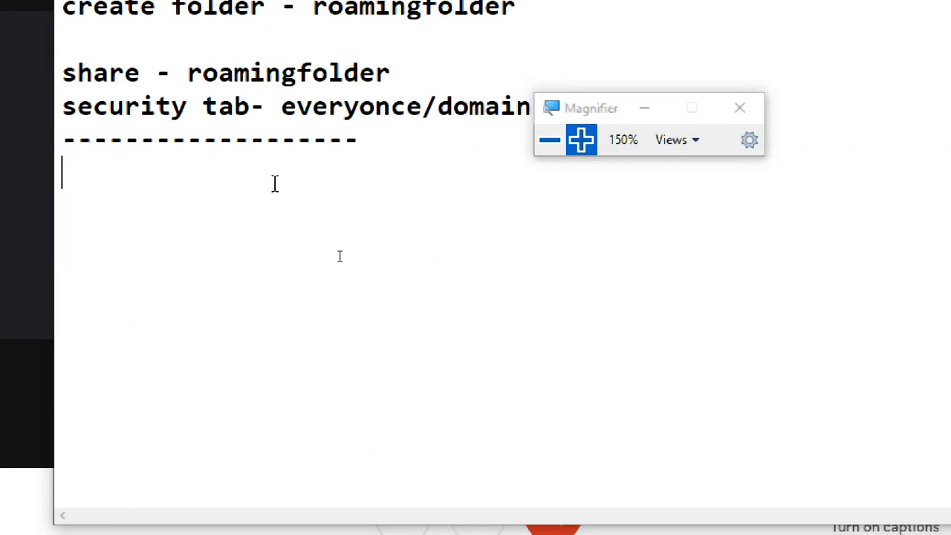
type("domai")
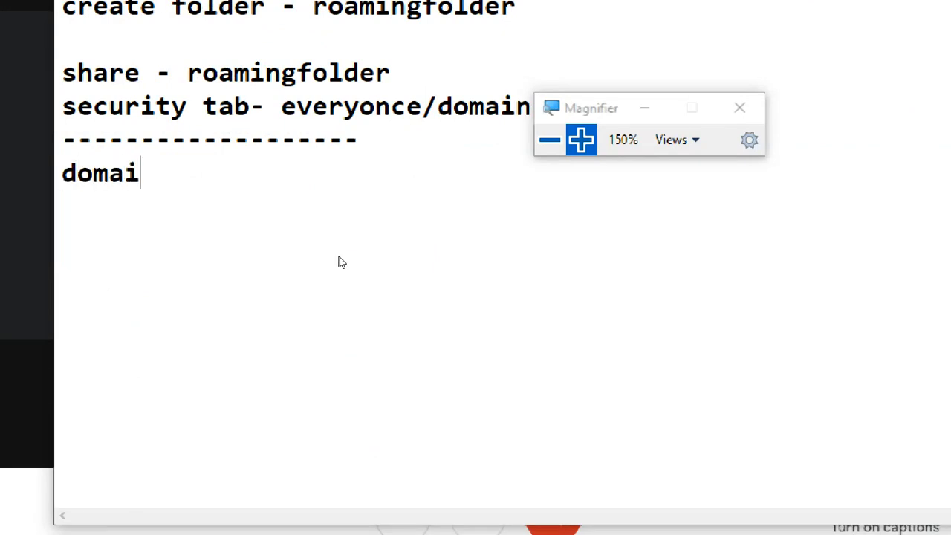
type("n user ca")
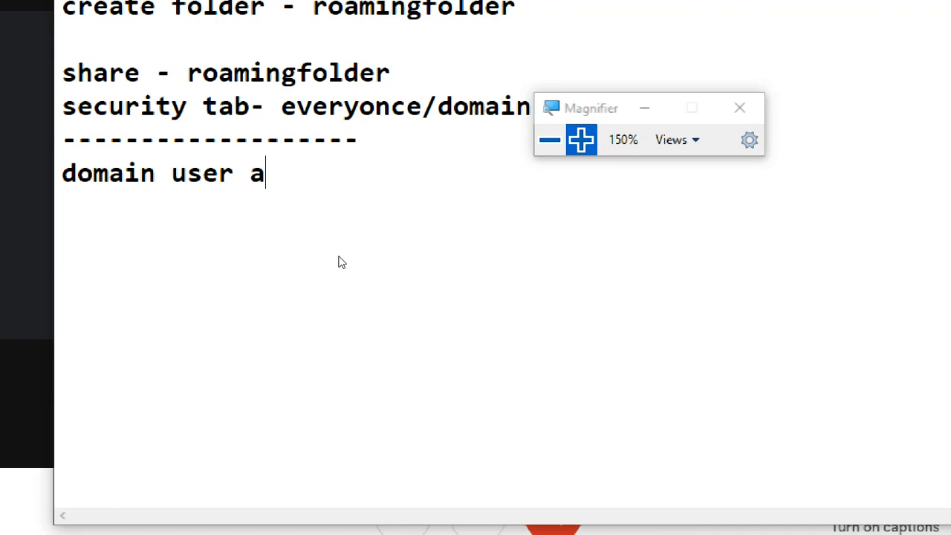
key("BackSpace")
type("can lofi")
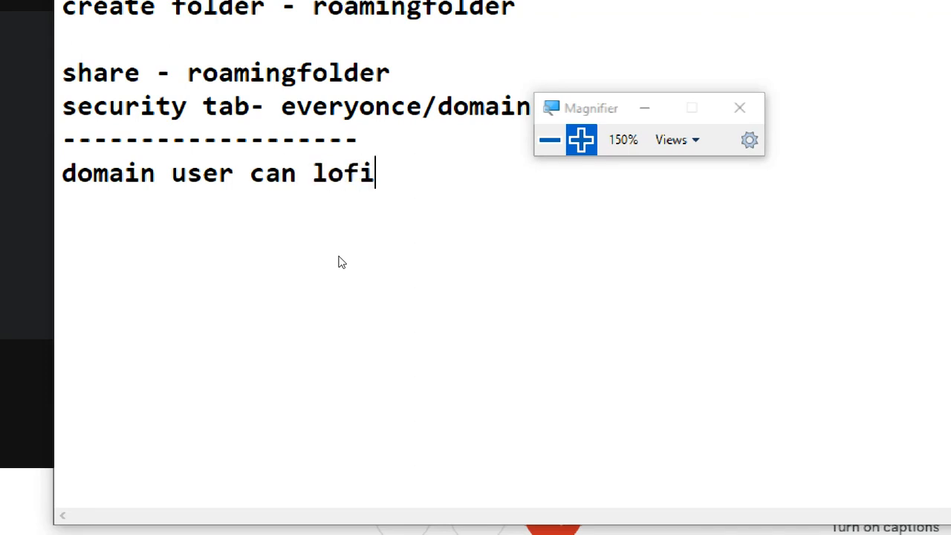
key("BackSpace")
key("BackSpace")
type("gin to an")
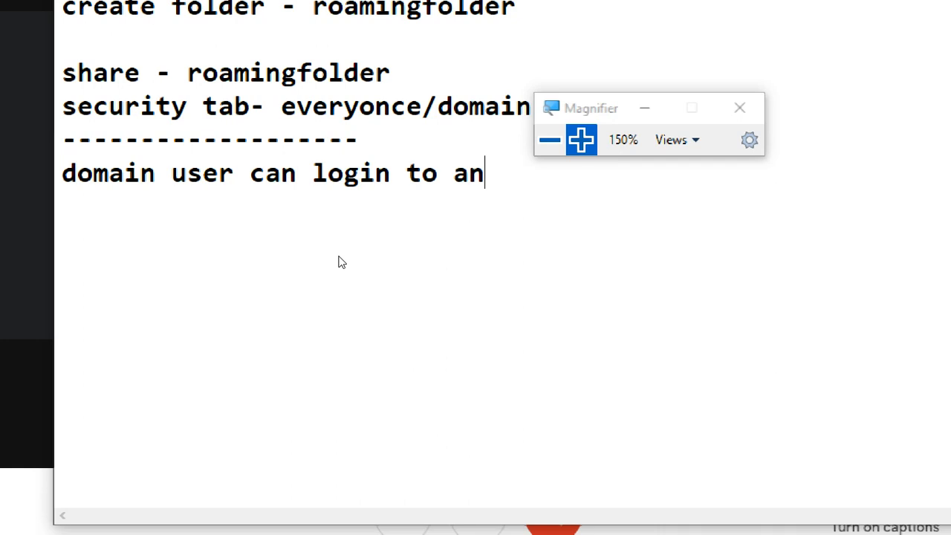
type("y domain ")
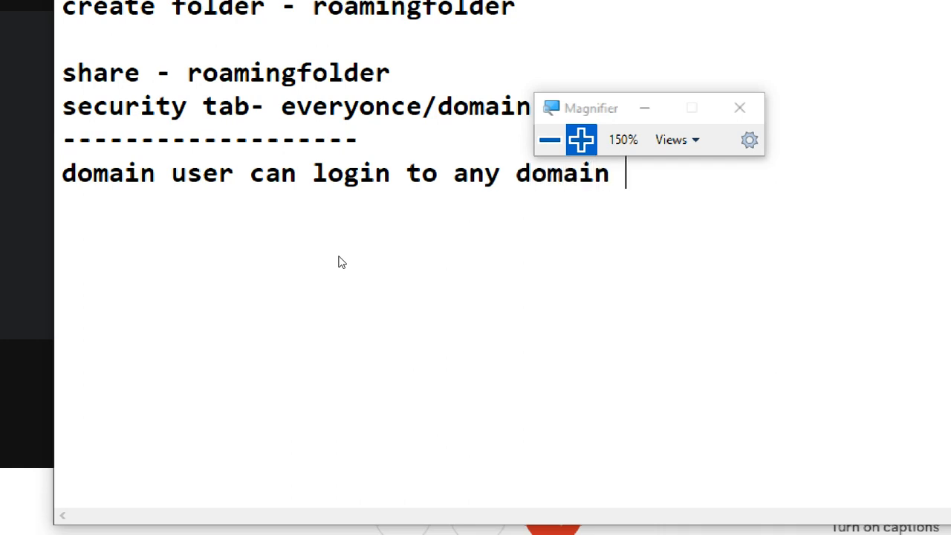
type("computer")
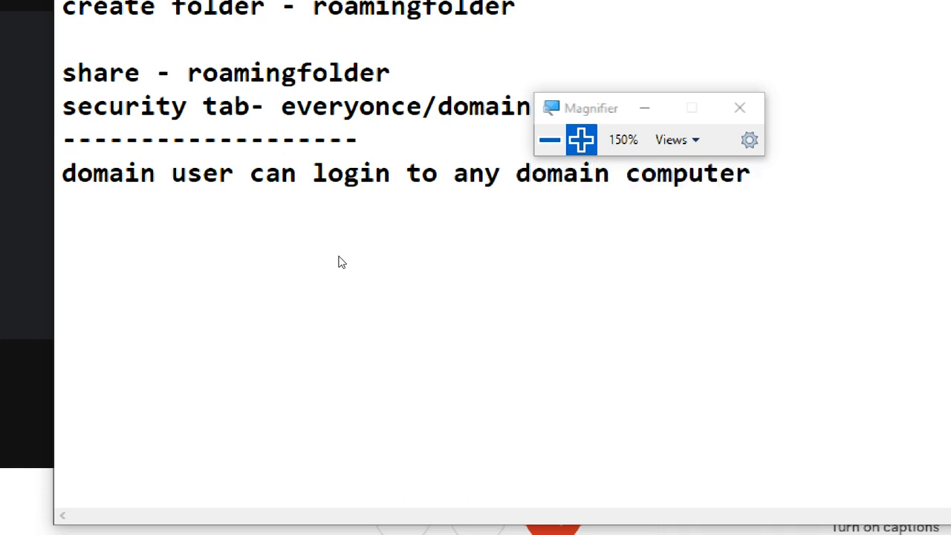
Step: Write the sample string "(jhgjdsgfdhg)" in parentheses, leaving one blank line below the domain login note
key("Return")
key("Return")
type("\"jhgj")
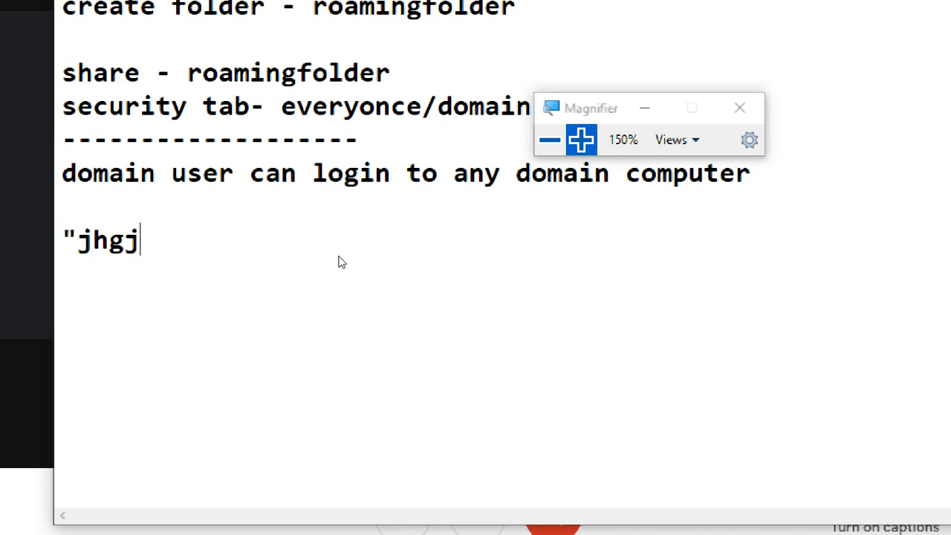
type("dsgfdhg\"")
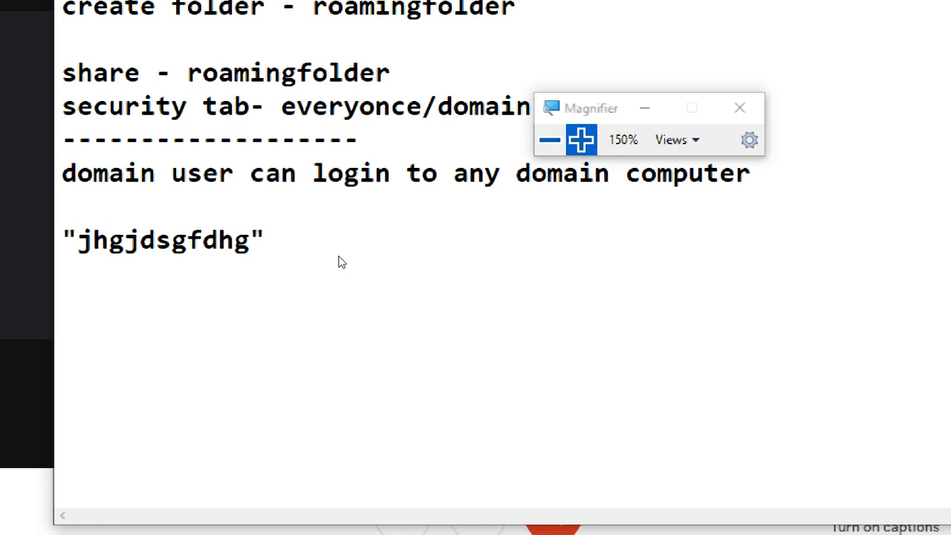
key("BackSpace")
type(")")
key("Left")
key("Left")
key("Left")
key("Left")
key("Left")
key("Left")
key("Left")
key("Left")
key("Left")
key("Left")
key("Left")
key("Left")
key("Left")
key("Delete")
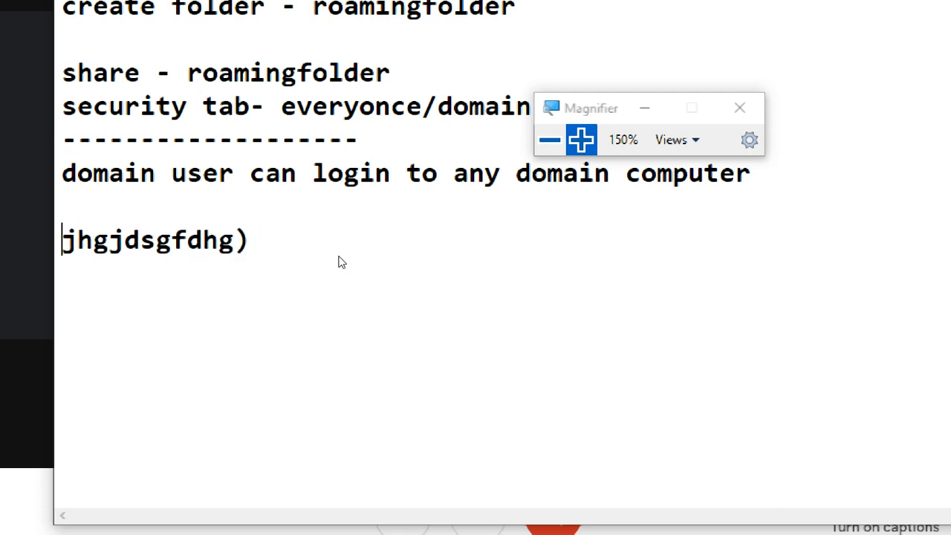
type("(")
key("Right")
key("Right")
key("Right")
key("Right")
key("Right")
key("Right")
key("Right")
key("Right")
key("Right")
key("Right")
key("Right")
key("Right")
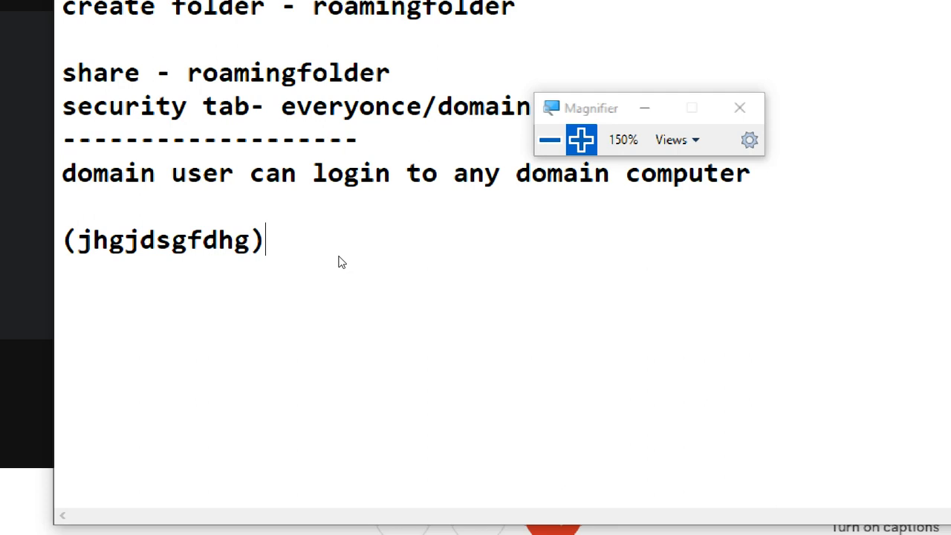
Step: Append "sghdfg" after the closing parenthesis and write "sdfjdsghj(jsdhgfjhdsghjdfg)sgjfdhg" on the following line
type("sghdfg")
key("Return")
type("sdfjdsghj")
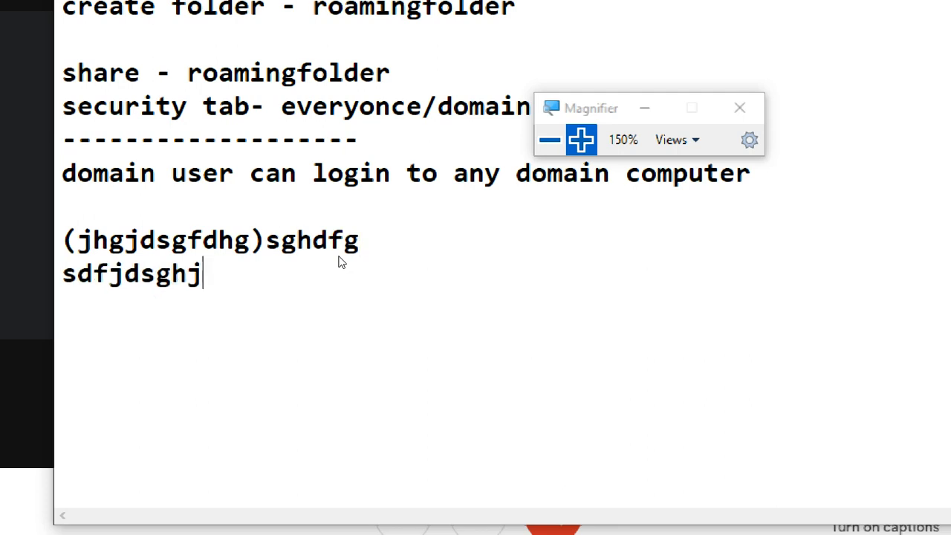
type("(jsdhgfjhdsghjdfg")
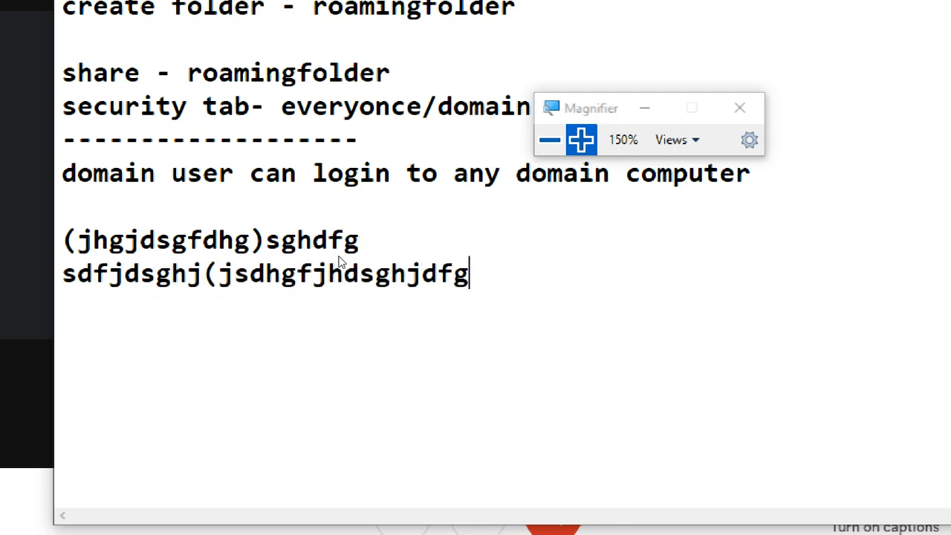
type(")sgjfdhg")
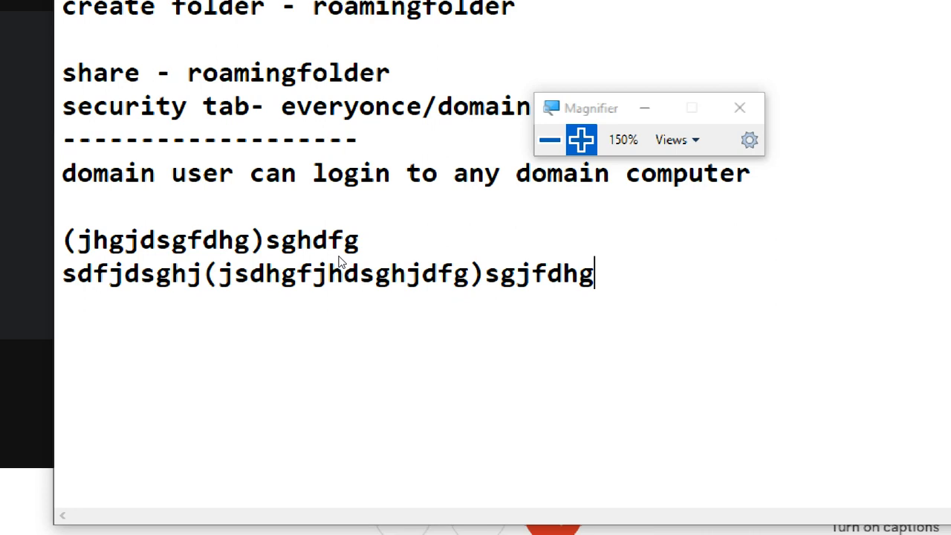
Step: Erase both lines of sample text below the domain login note
key("BackSpace")
key("BackSpace")
key("BackSpace")
key("BackSpace")
key("BackSpace")
key("BackSpace")
key("BackSpace")
key("BackSpace")
key("BackSpace")
key("BackSpace")
key("BackSpace")
key("BackSpace")
key("BackSpace")
key("BackSpace")
key("BackSpace")
key("BackSpace")
key("BackSpace")
key("BackSpace")
key("BackSpace")
key("BackSpace")
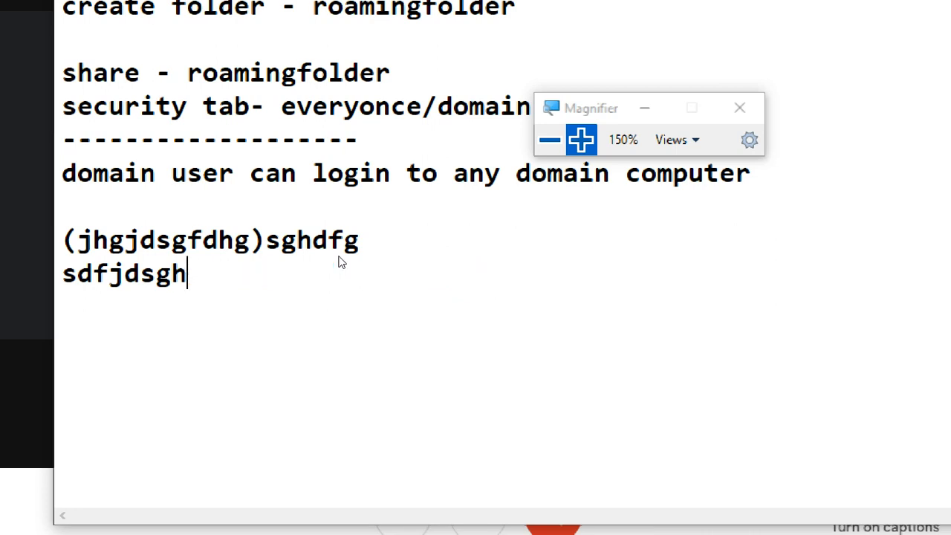
key("BackSpace")
key("BackSpace")
key("BackSpace")
key("BackSpace")
key("BackSpace")
key("BackSpace")
key("BackSpace")
key("BackSpace")
key("BackSpace")
key("BackSpace")
key("BackSpace")
key("BackSpace")
key("BackSpace")
key("BackSpace")
key("BackSpace")
key("BackSpace")
key("BackSpace")
key("BackSpace")
key("BackSpace")
key("BackSpace")
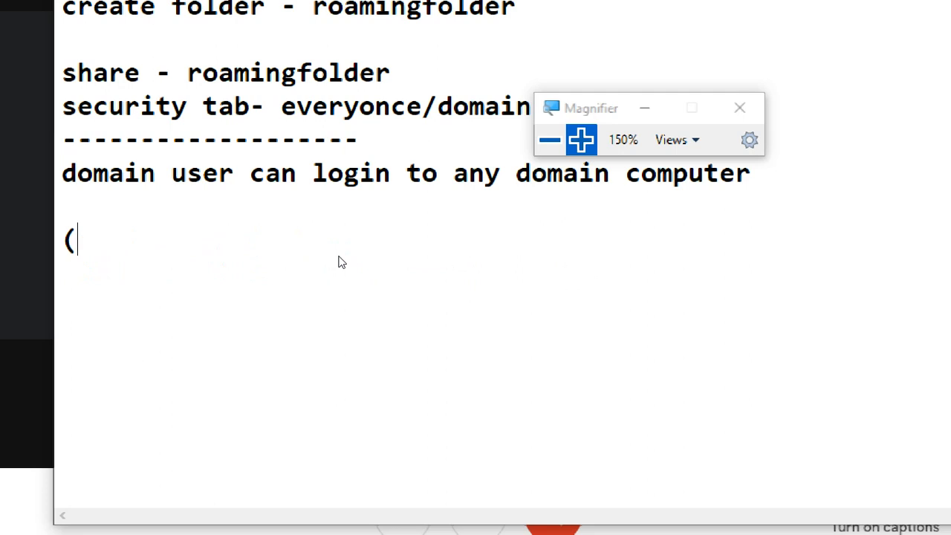
key("BackSpace")
key("BackSpace")
Step: Write "ex" and replace it with "c1 c2" below the domain login note, and erase that entry as well
key("Return")
type("ex")
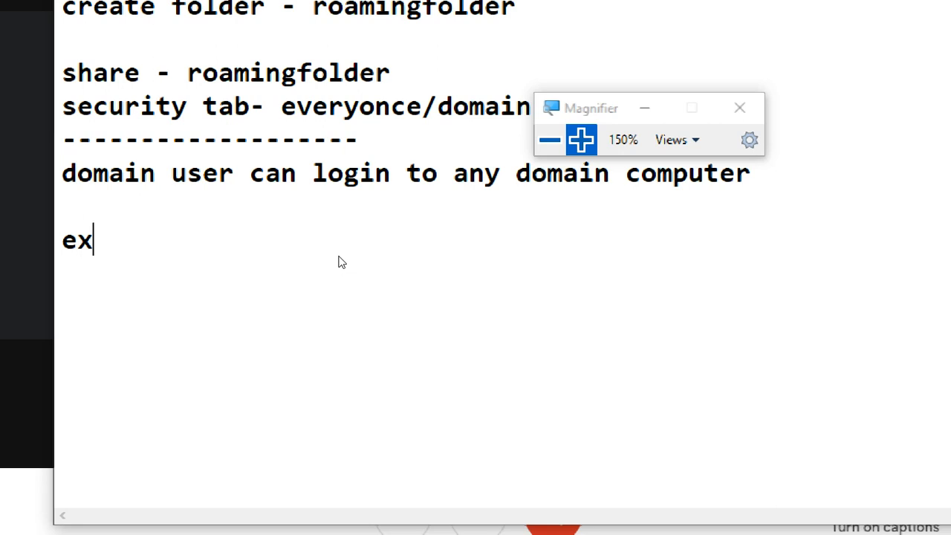
key("BackSpace")
key("BackSpace")
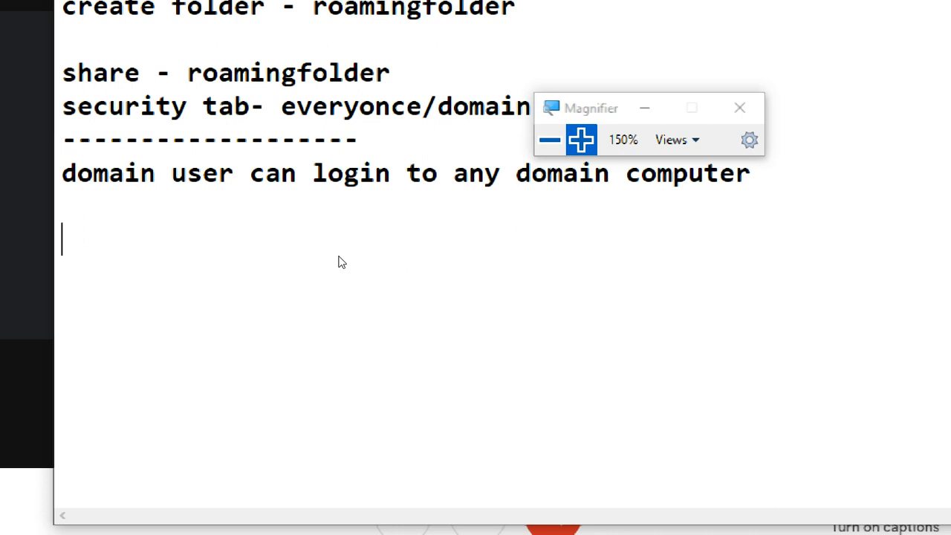
type("c")
key("BackSpace")
type("1 c2")
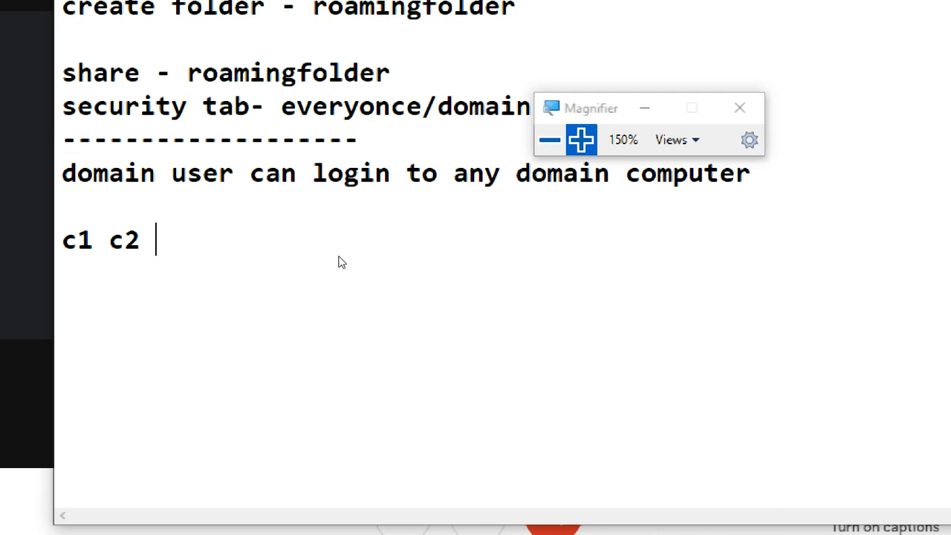
key("BackSpace")
key("BackSpace")
key("BackSpace")
key("BackSpace")
key("BackSpace")
key("BackSpace")
key("BackSpace")
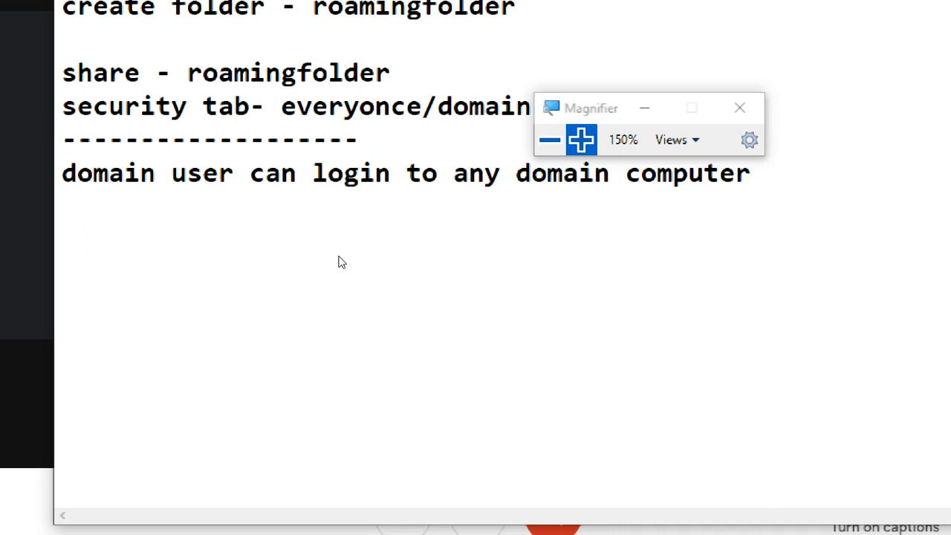
Step: Write "grep" below the domain login note and the example command "grep user1 /etc/passwd" two lines beneath it
key("Return")
type("grep")
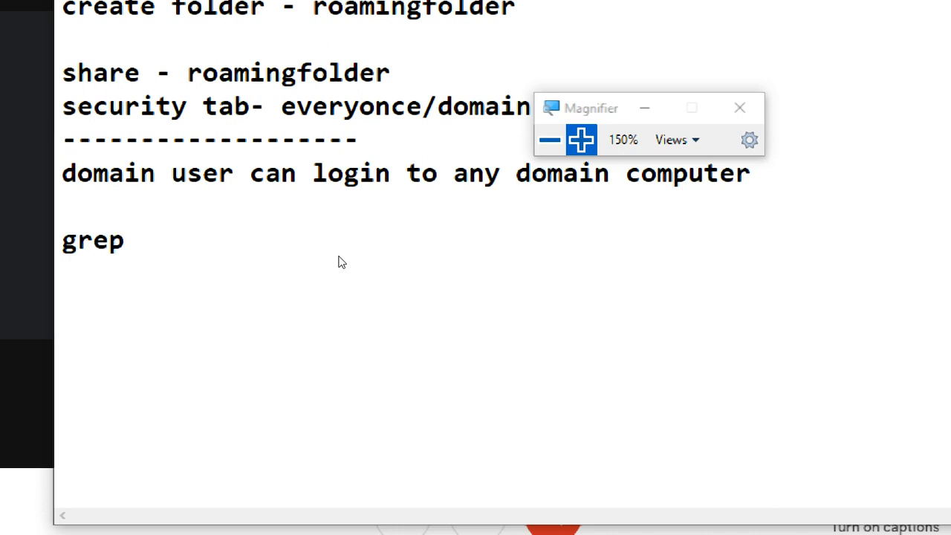
key("Return")
key("Return")
type("grep user")
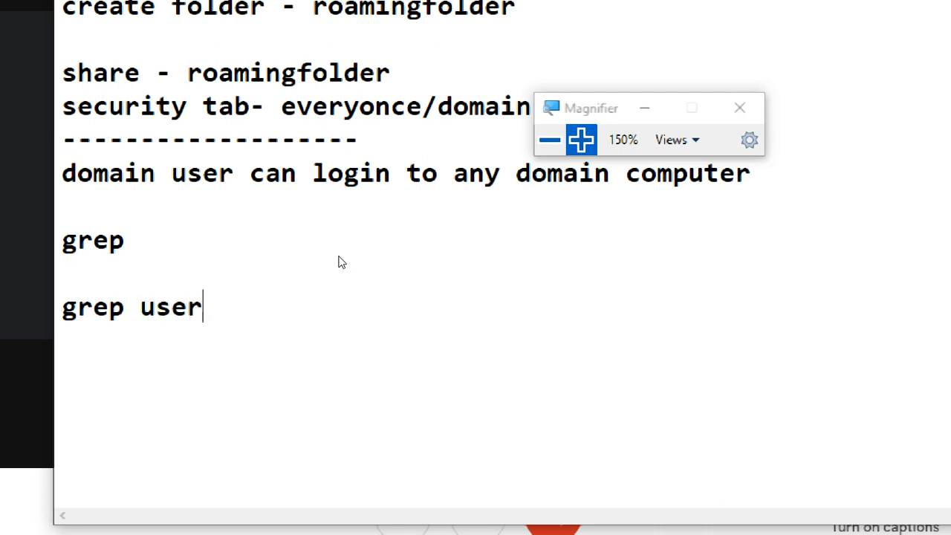
type("1 /etc/")
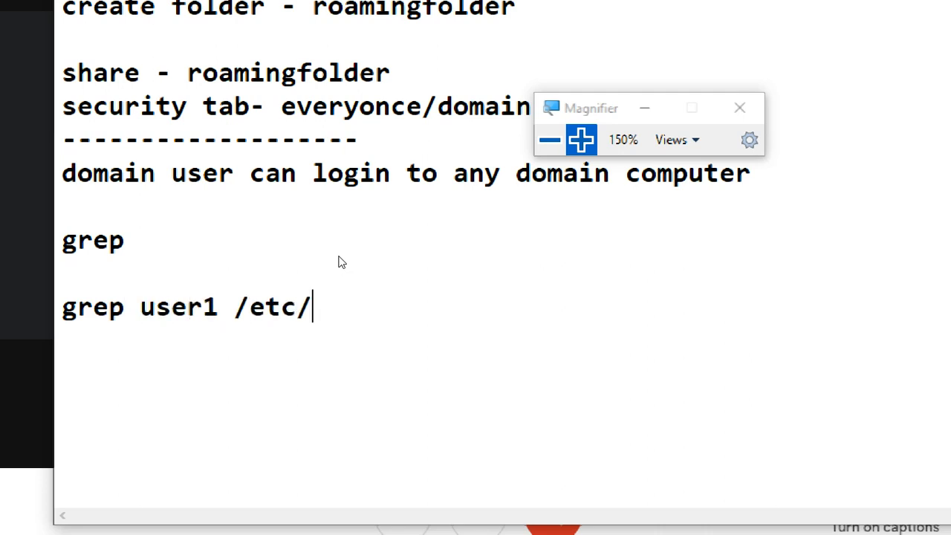
type("passwd")
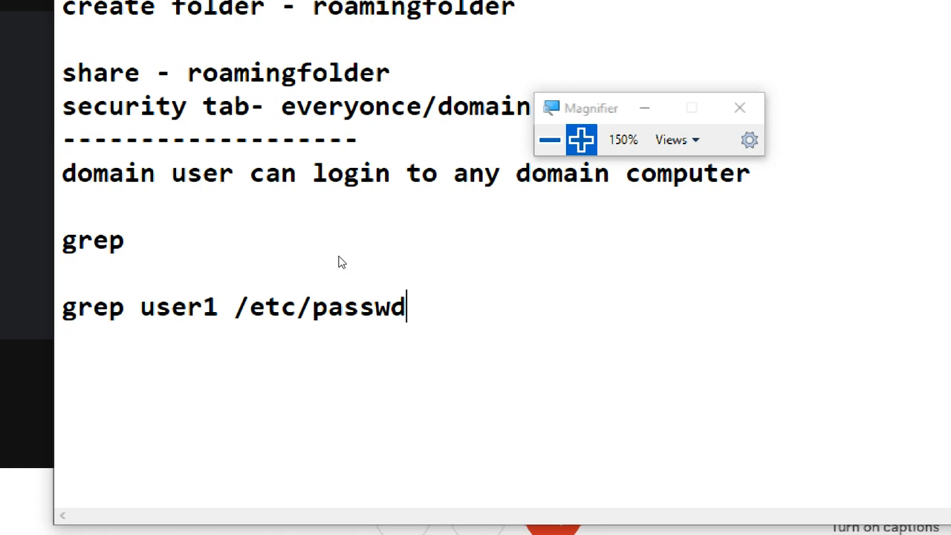
Step: Erase the example grep command and the grep line above it
key("BackSpace")
key("BackSpace")
key("BackSpace")
key("BackSpace")
key("BackSpace")
key("BackSpace")
key("BackSpace")
key("BackSpace")
key("BackSpace")
key("BackSpace")
key("BackSpace")
key("BackSpace")
key("BackSpace")
key("BackSpace")
key("BackSpace")
key("BackSpace")
key("BackSpace")
key("BackSpace")
key("BackSpace")
key("BackSpace")
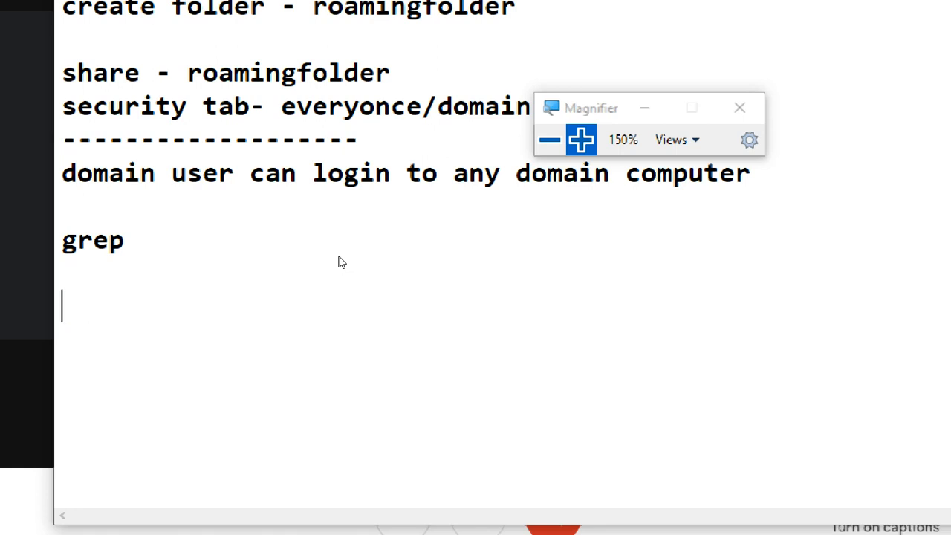
key("BackSpace")
key("BackSpace")
key("BackSpace")
key("BackSpace")
key("BackSpace")
key("BackSpace")
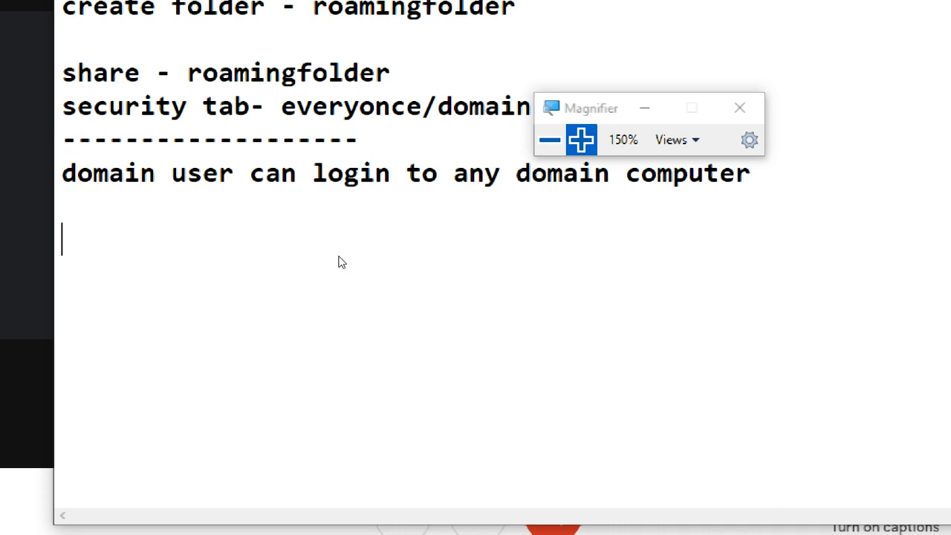
Step: Try a short row of dashes and the entry "c1 c2" below the domain login note, and erase both
key("BackSpace")
type("-------")
key("BackSpace")
key("BackSpace")
key("BackSpace")
key("BackSpace")
key("BackSpace")
key("BackSpace")
key("BackSpace")
key("Return")
type("c1 c2")
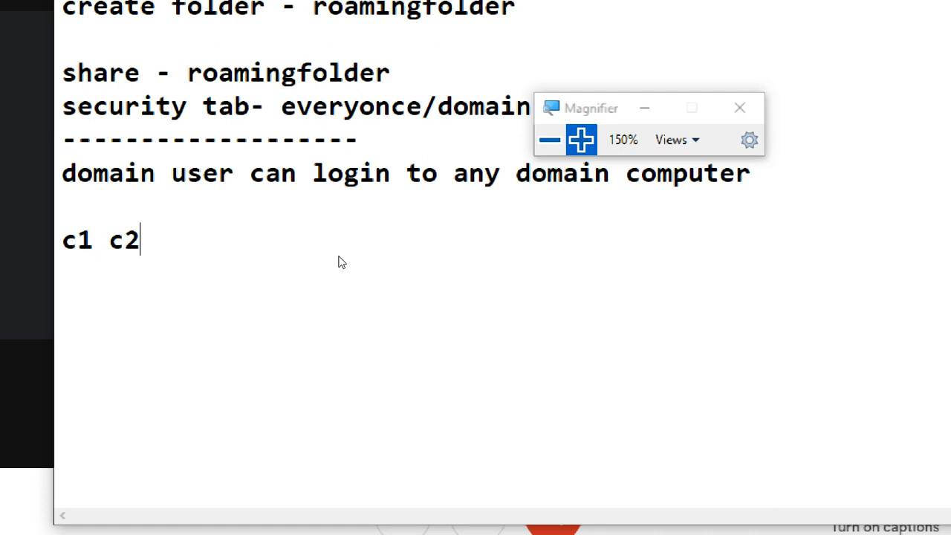
key("BackSpace")
key("BackSpace")
key("BackSpace")
key("BackSpace")
key("BackSpace")
key("BackSpace")
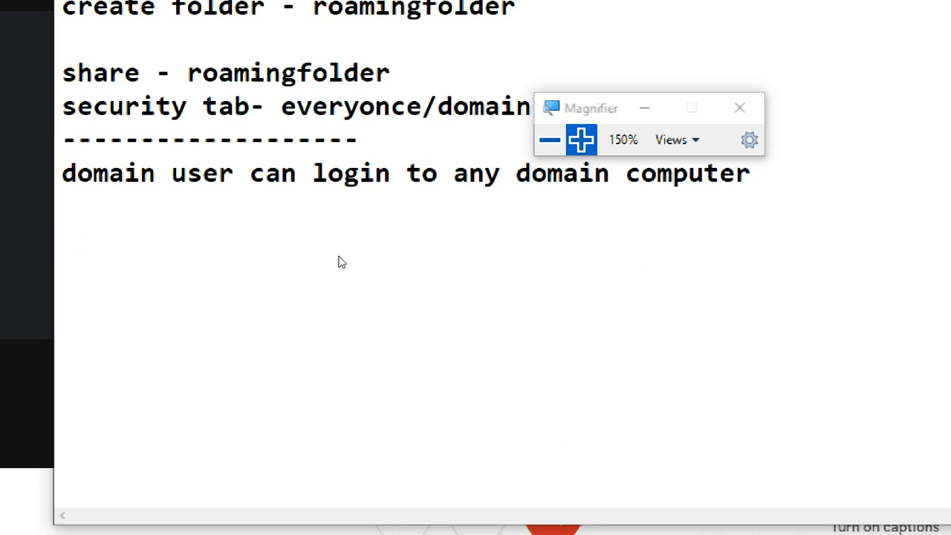
Step: Add a dashed divider as wide as the domain login note directly beneath it, followed by several blank lines
type("--------------------------------------------")
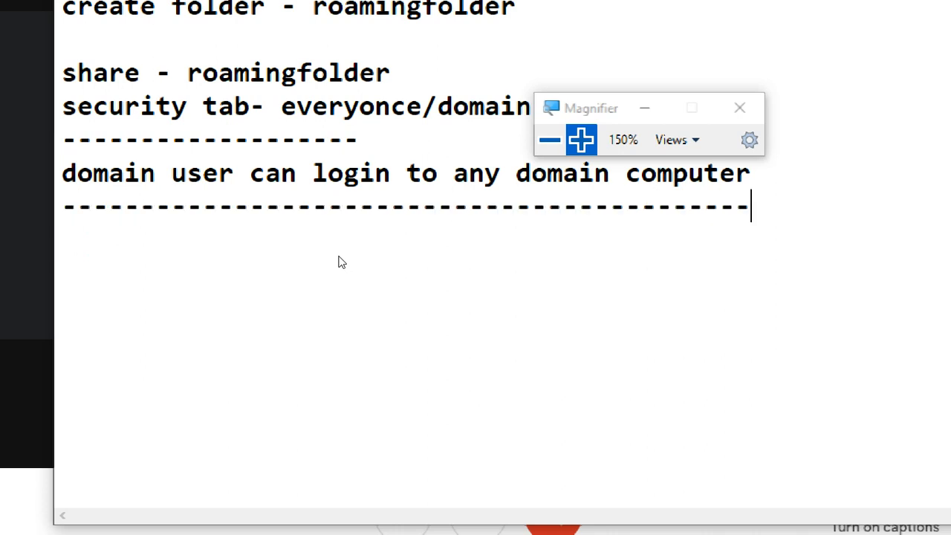
key("Return")
key("Return")
key("Return")
key("Return")
key("Return")
key("Return")
key("Return")
key("Return")
key("Return")
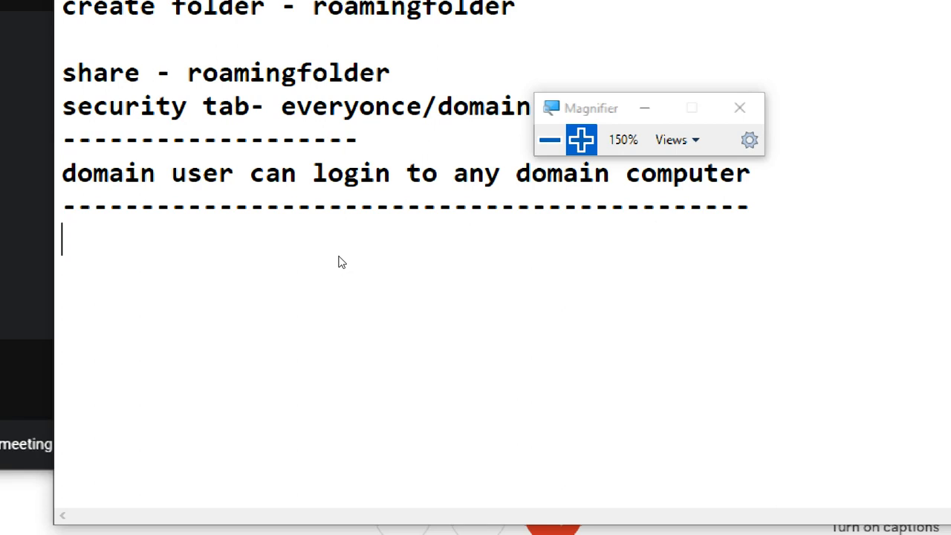
key("Return")
key("Return")
key("Return")
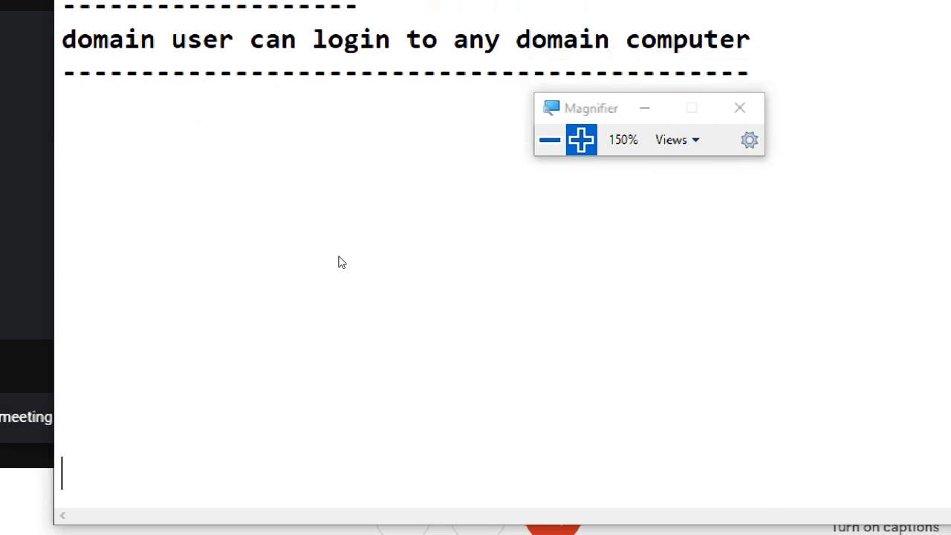
Step: Move the text cursor back up through the blank lines toward the new dashed divider
key("Up")
key("Up")
key("Up")
key("Up")
key("Up")
key("Up")
key("Up")
key("Up")
key("Up")
key("Up")
key("Up")
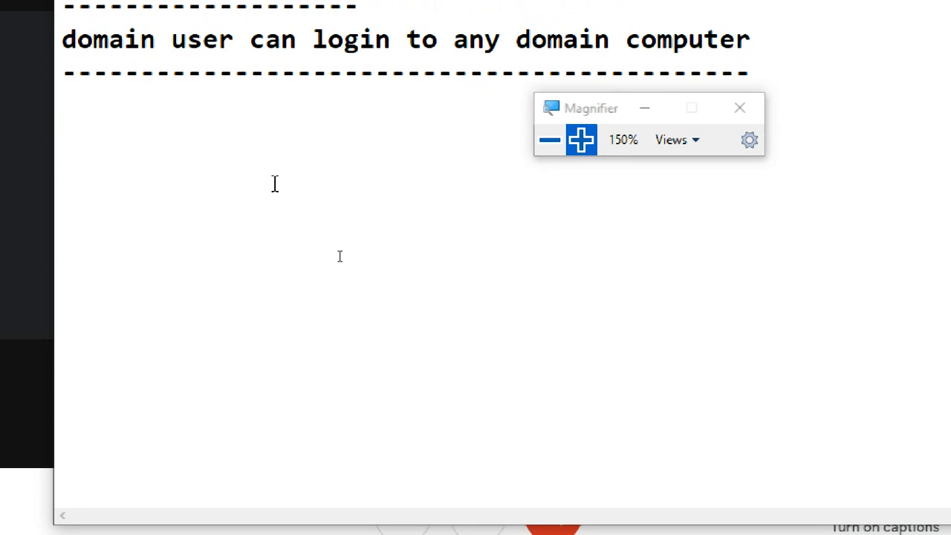
Step: Add the heading "home folder:" directly below the dashed divider under the domain login note
type("home folder")
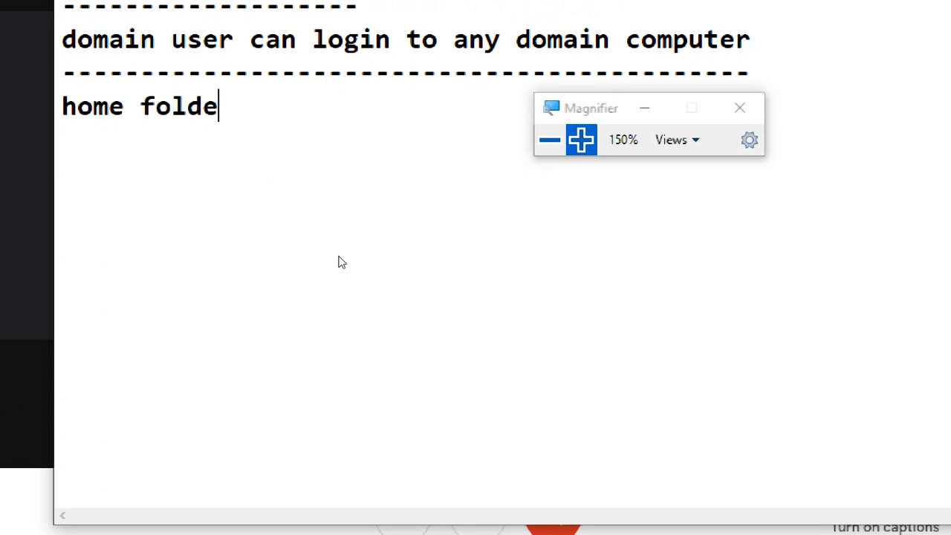
key("Return")
key("BackSpace")
type(":")
key("Return")
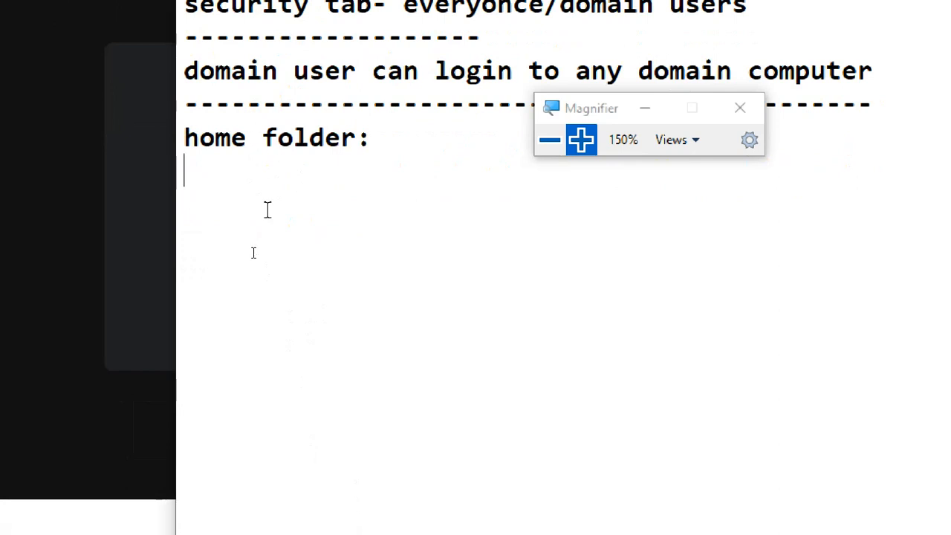
Step: Write the line "user1 user2 user3 -- project1" under the home folder heading, leaving one blank line between them
key("Return")
type("us")
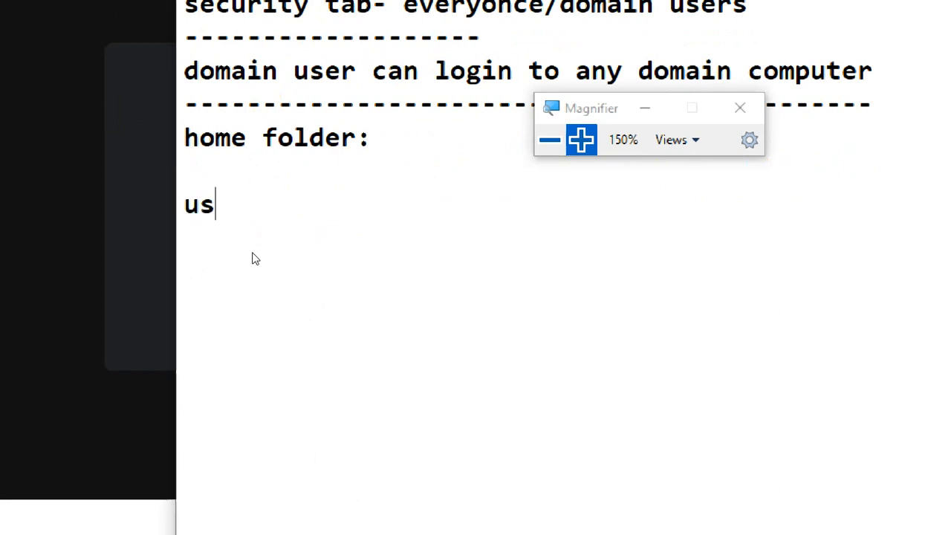
type("er1 u")
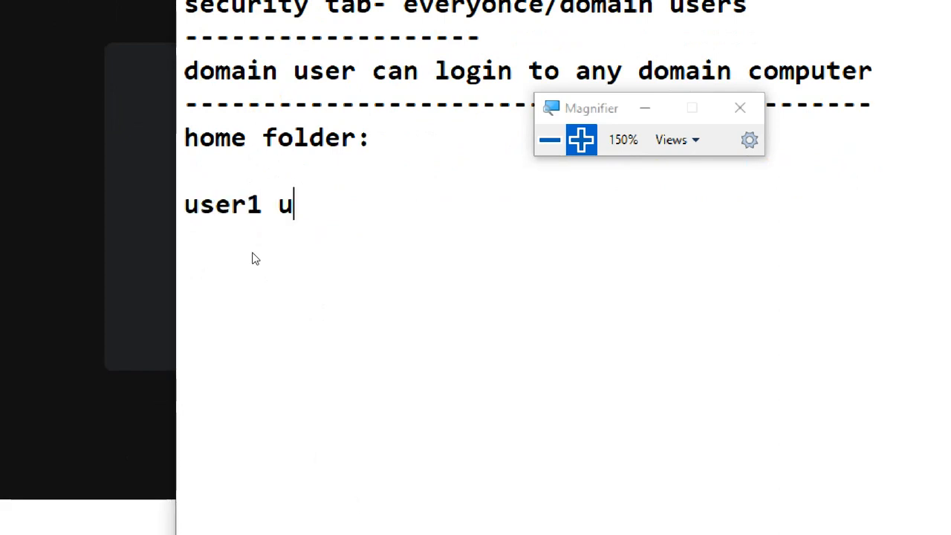
type("ser2 ")
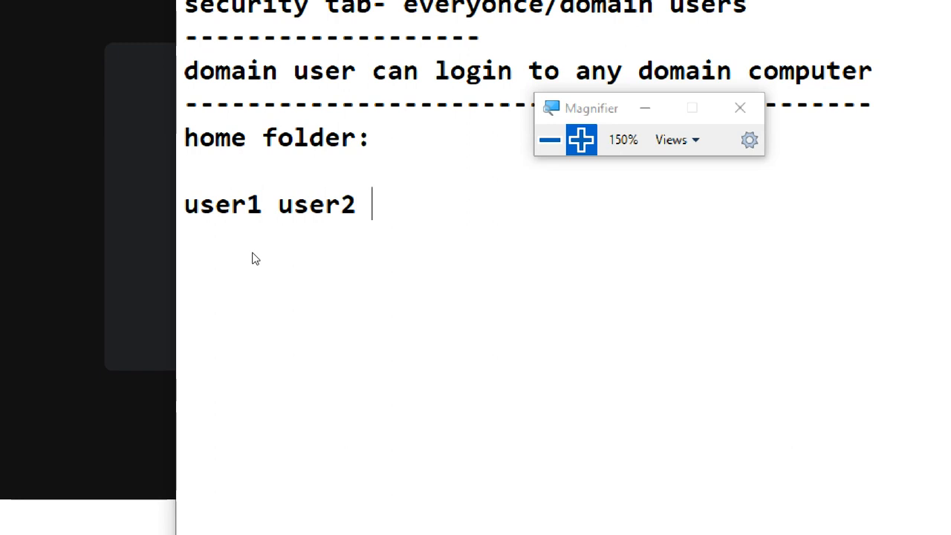
type("user3")
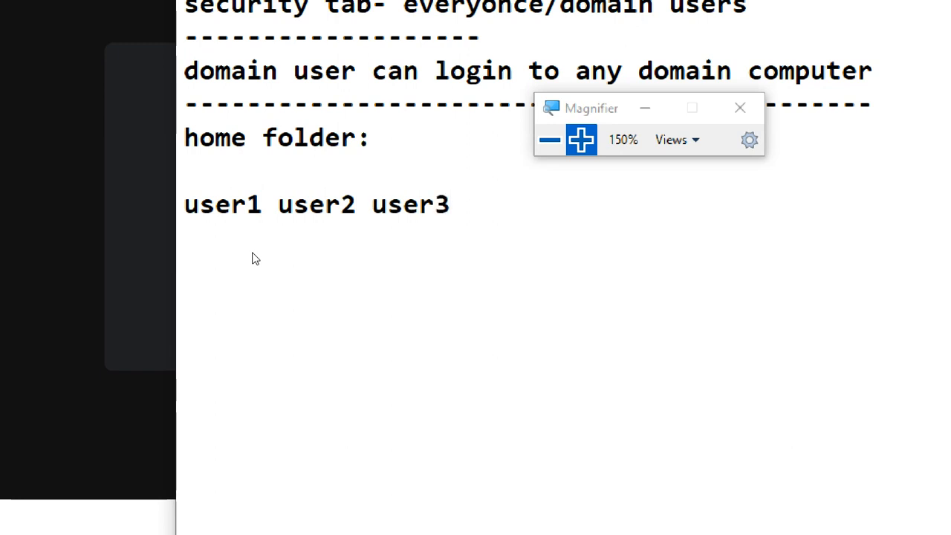
type(" -- pro")
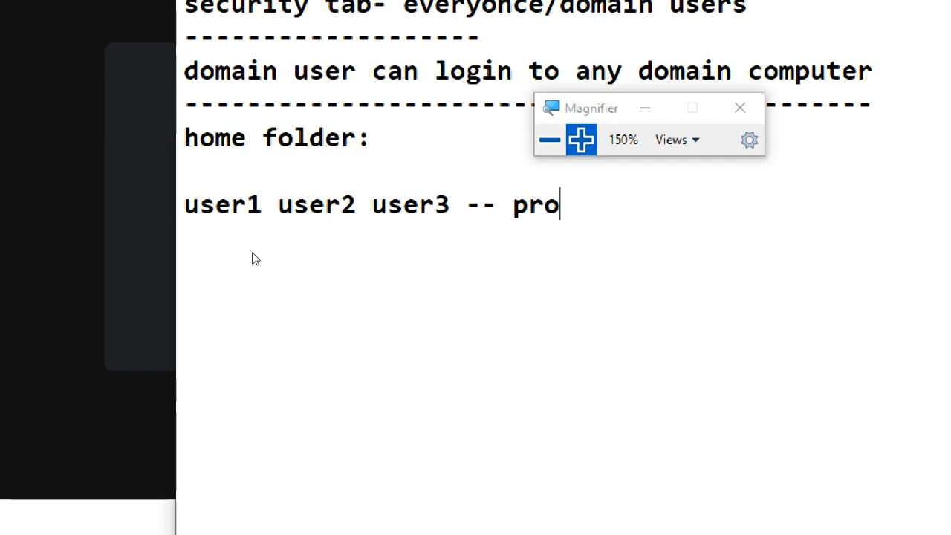
type("ject")
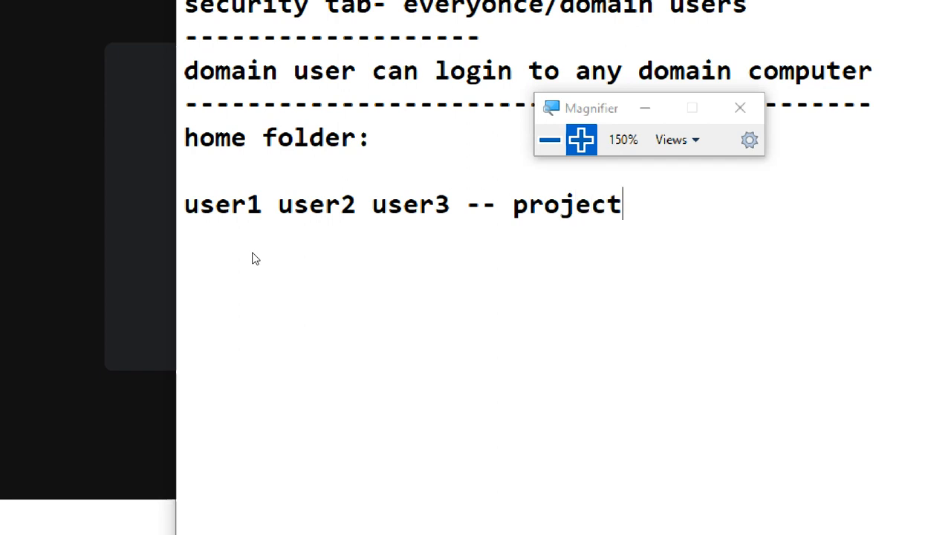
type("1")
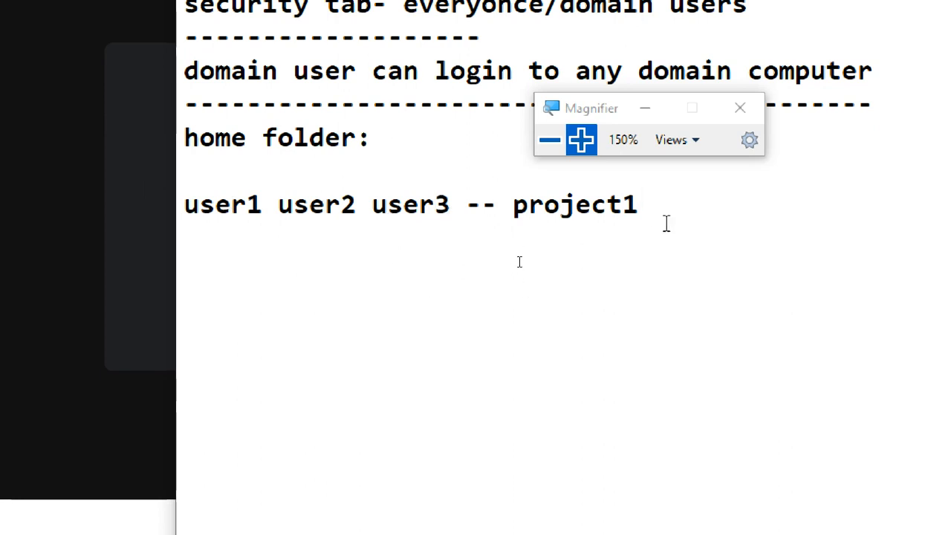
Step: Add "project1" two lines below the user list and shorten the user list's ending to "project"
key("Return")
key("Return")
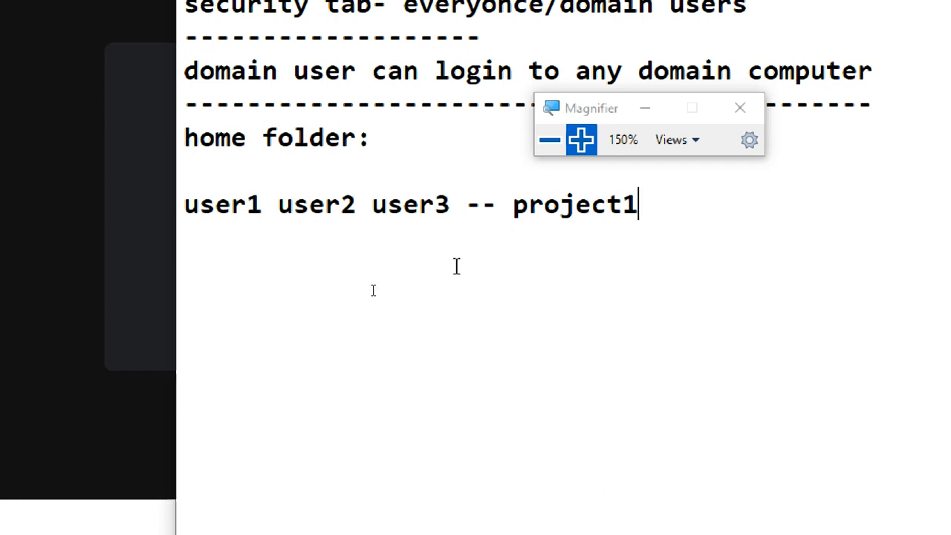
type("project1")
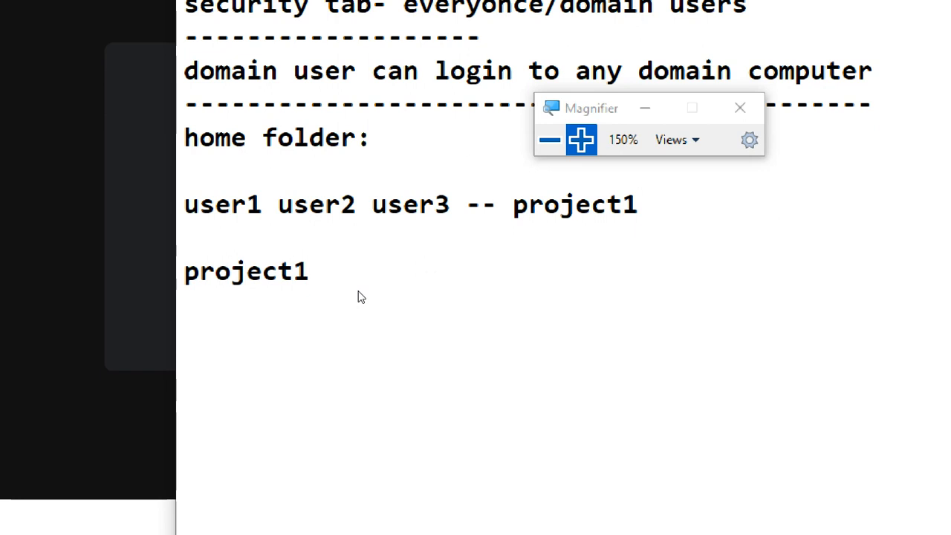
type("-")
key("BackSpace")
left_click(706, 213)
key("BackSpace")
Step: Insert "share folder --> " in front of the standalone project1 entry
left_click_drag(318, 269, 181, 272)
left_click(319, 288)
left_click(181, 272)
type("shar")
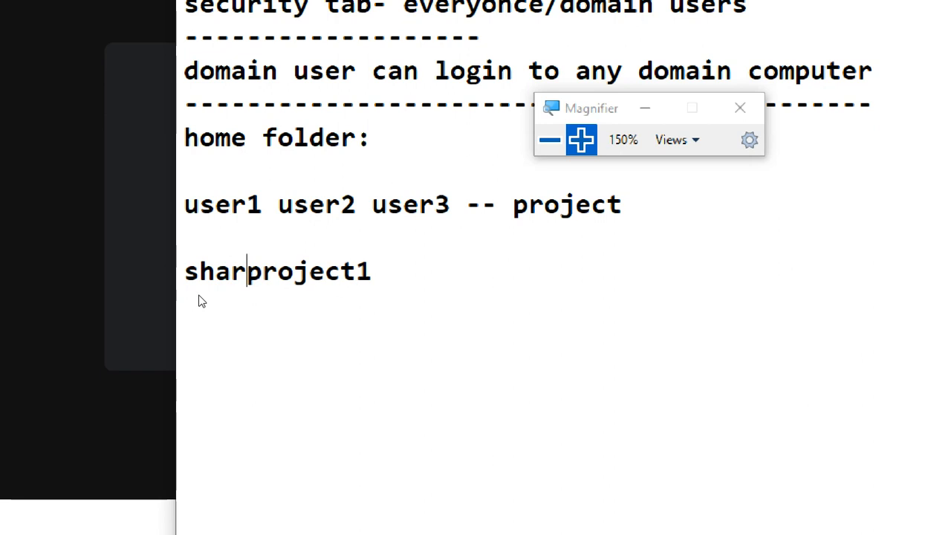
type("e ")
type("folder ")
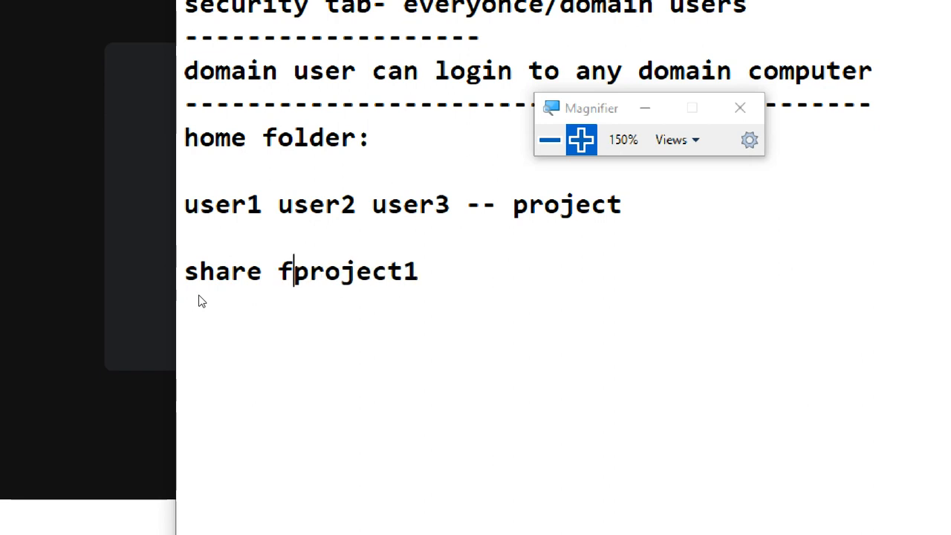
type("-->")
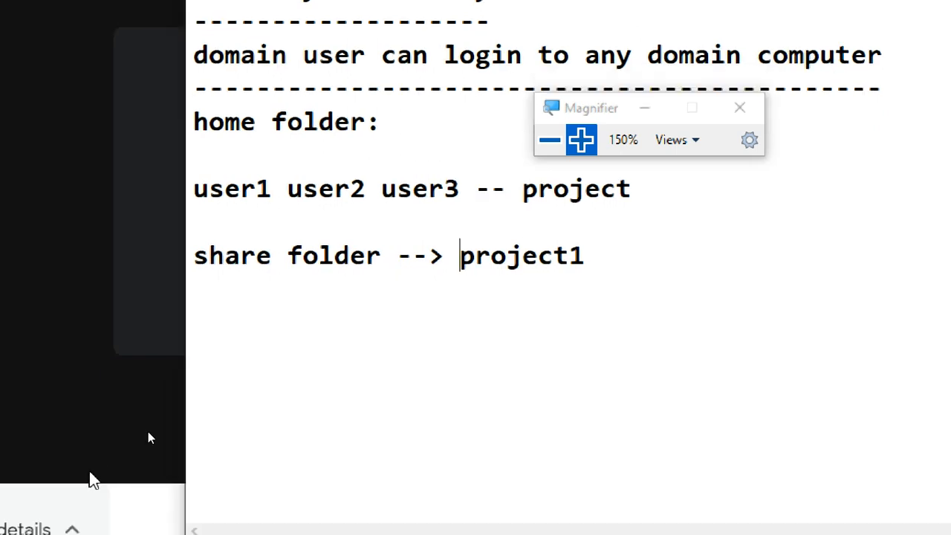
Step: Try the network path "\\ip\project1" two lines below the share folder line and erase it
left_click(241, 344)
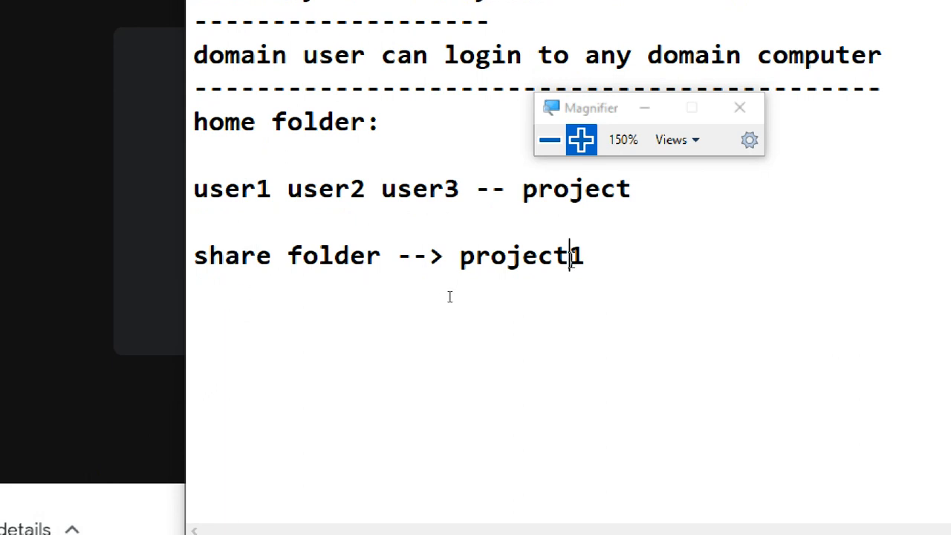
type("\\\\")
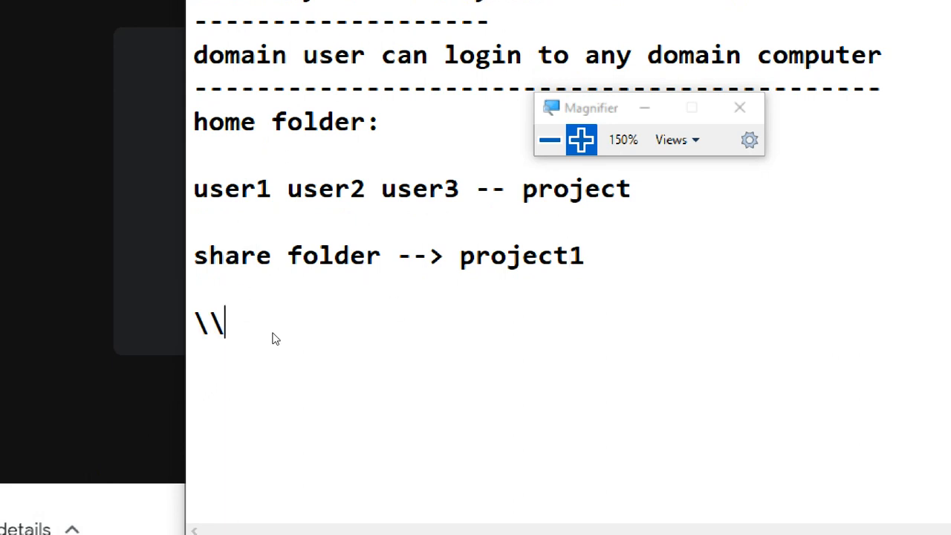
type("ip\\")
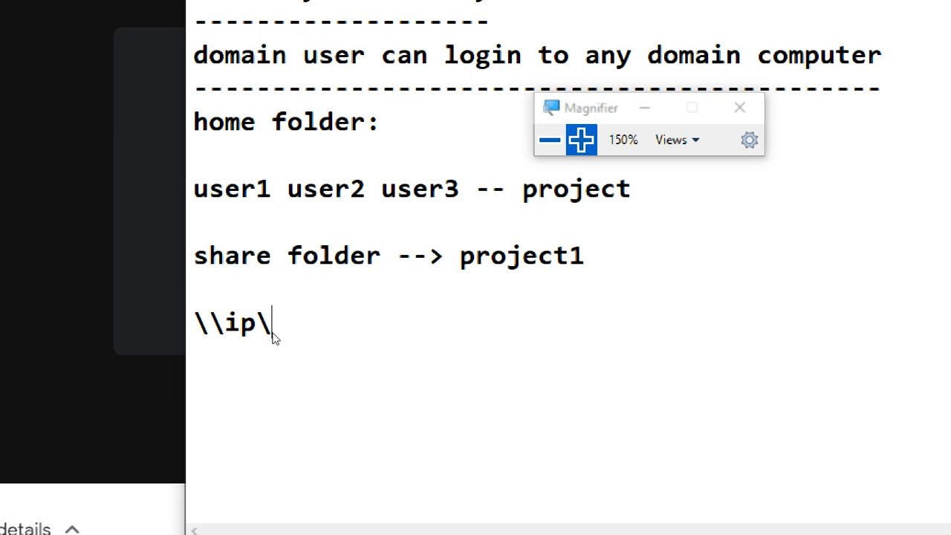
type("proje")
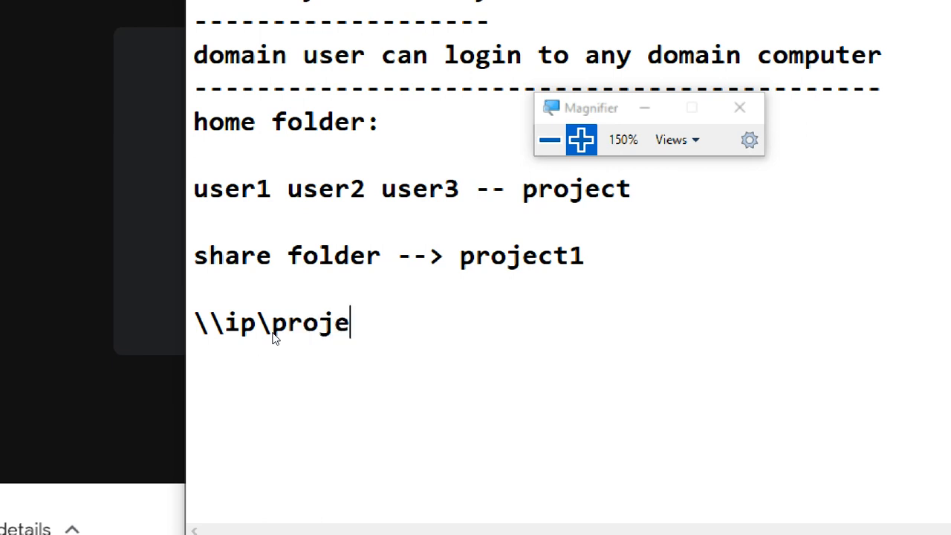
type("ct1")
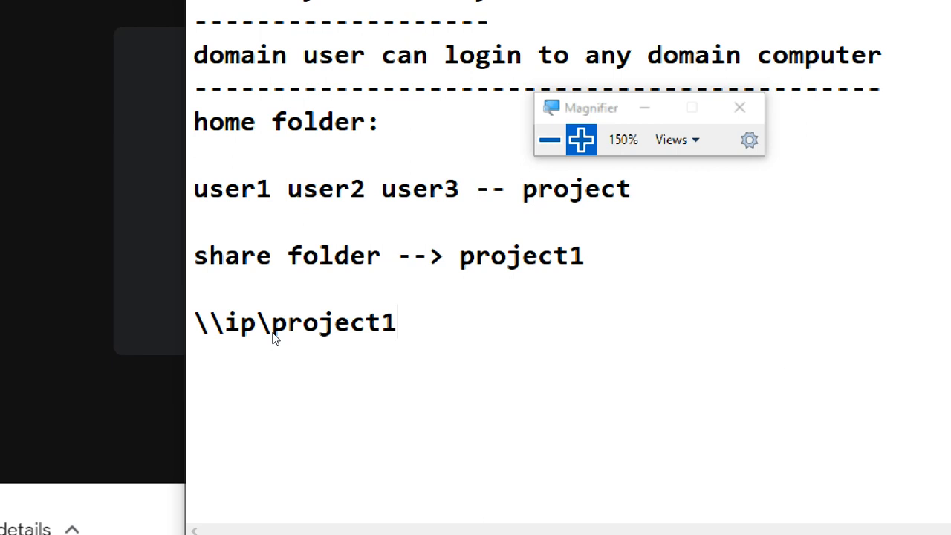
key("BackSpace")
key("BackSpace")
key("BackSpace")
key("BackSpace")
key("BackSpace")
key("BackSpace")
key("BackSpace")
key("BackSpace")
key("BackSpace")
key("BackSpace")
key("BackSpace")
key("BackSpace")
key("BackSpace")
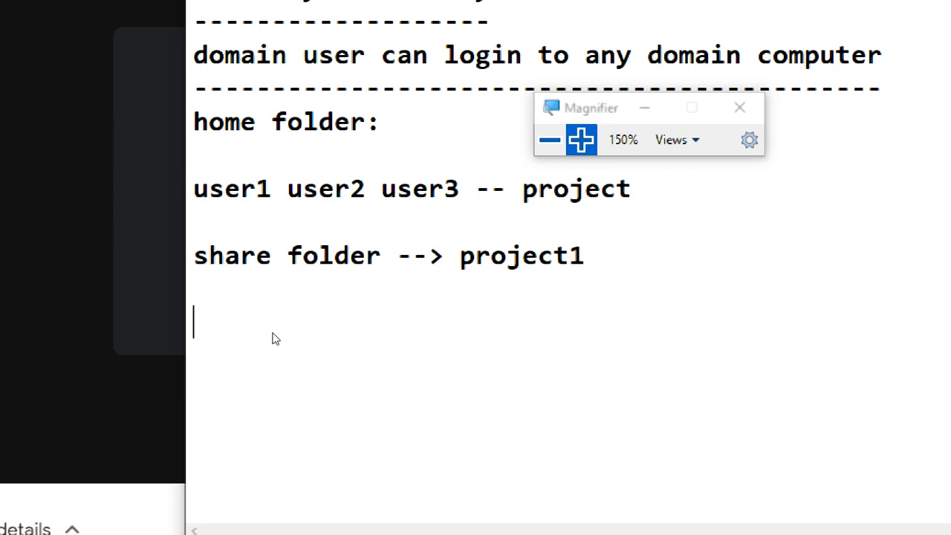
Step: Write "to open share --> name / ip" two lines below the share folder line
type("to ")
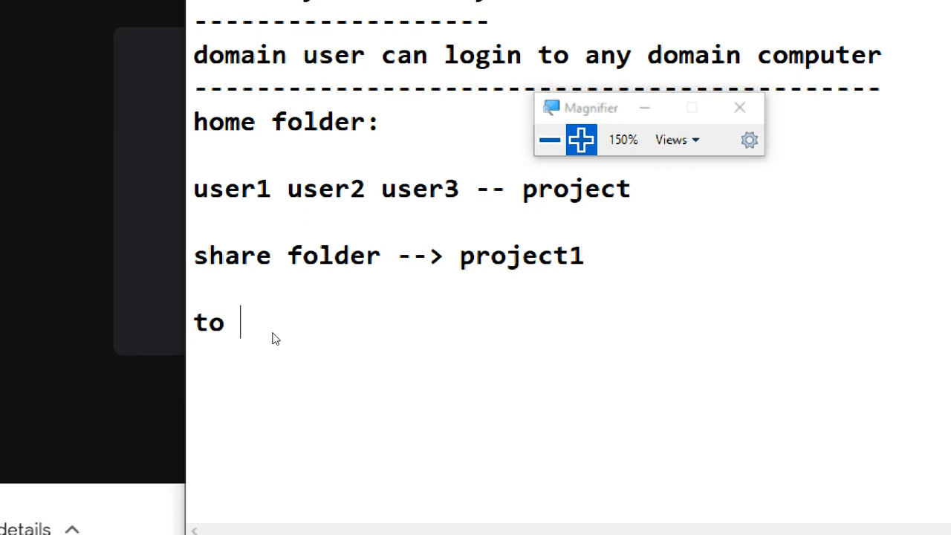
type("open s")
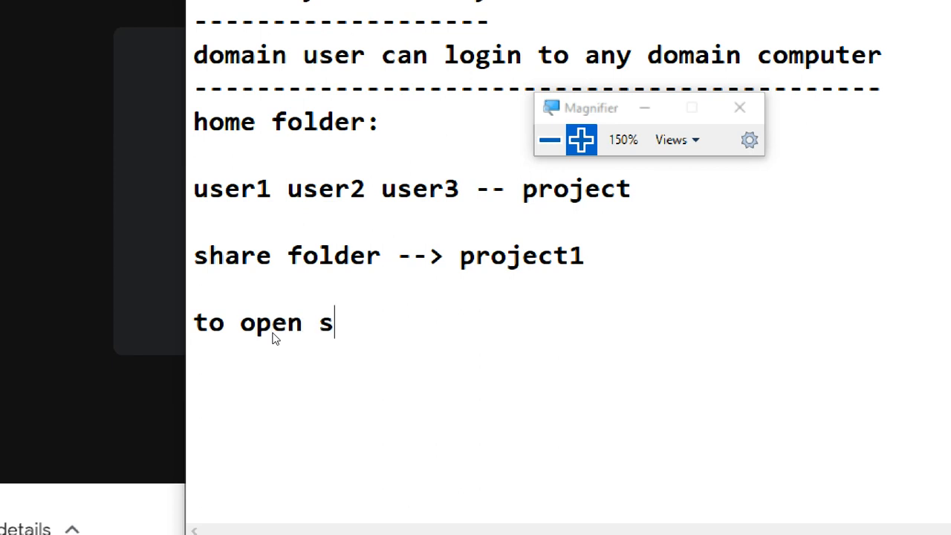
type("hare --")
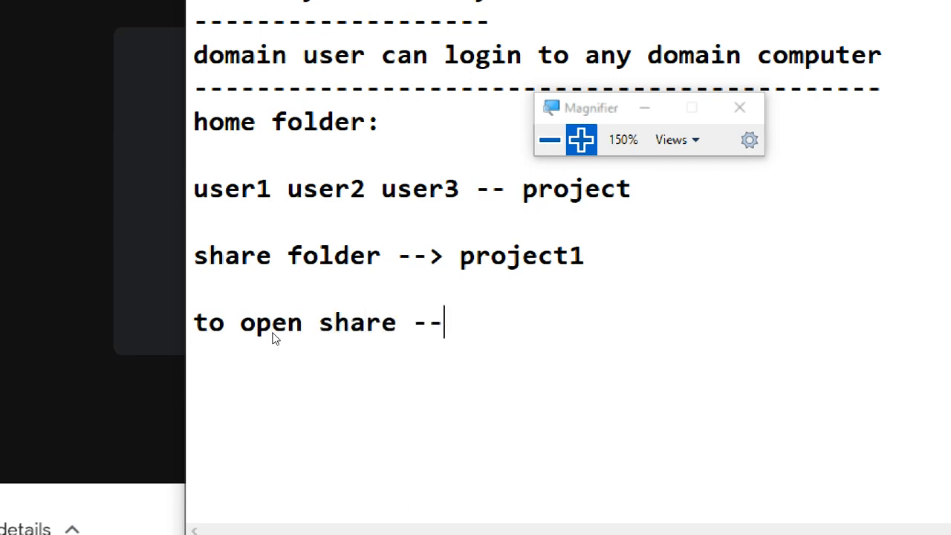
type("> name .")
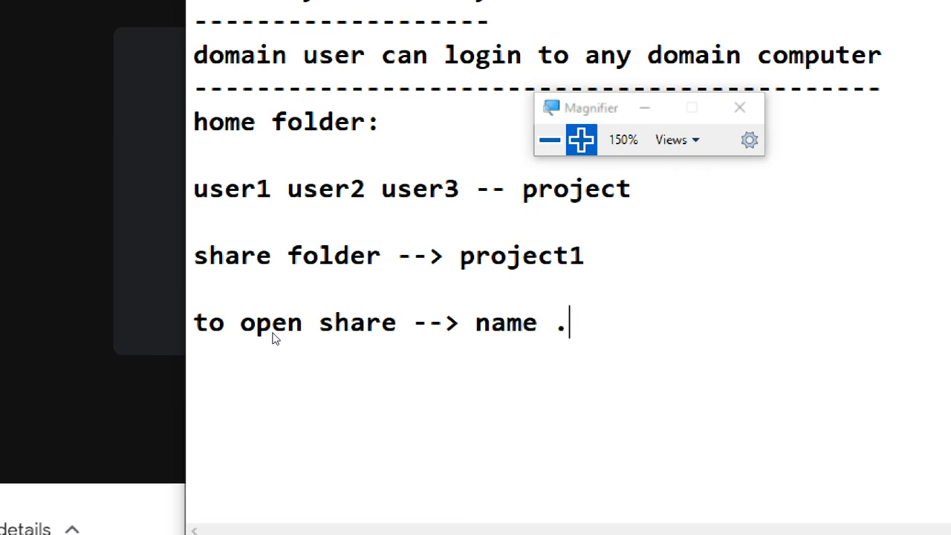
key("BackSpace")
type("/ ip")
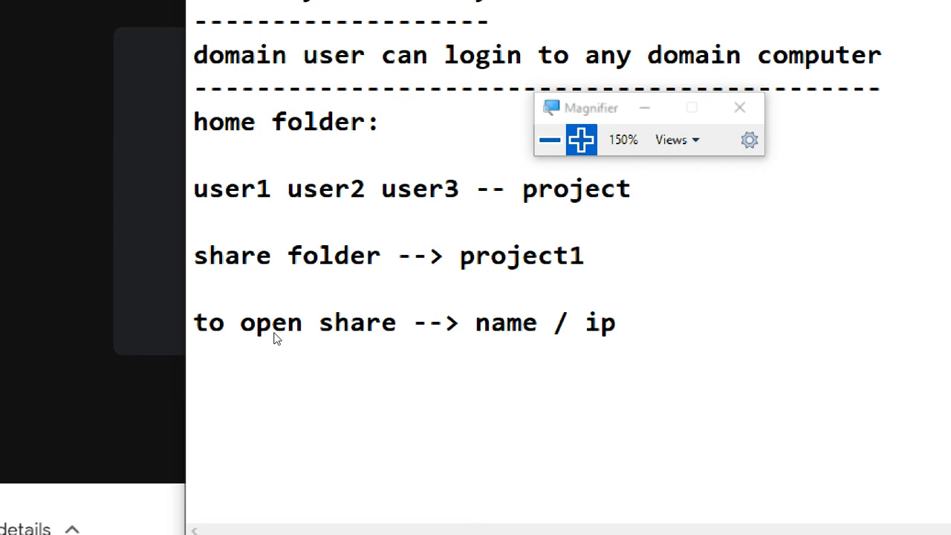
Step: Add the line "user name / password" under the open share note, followed by blank lines
key("Return")
type("user ")
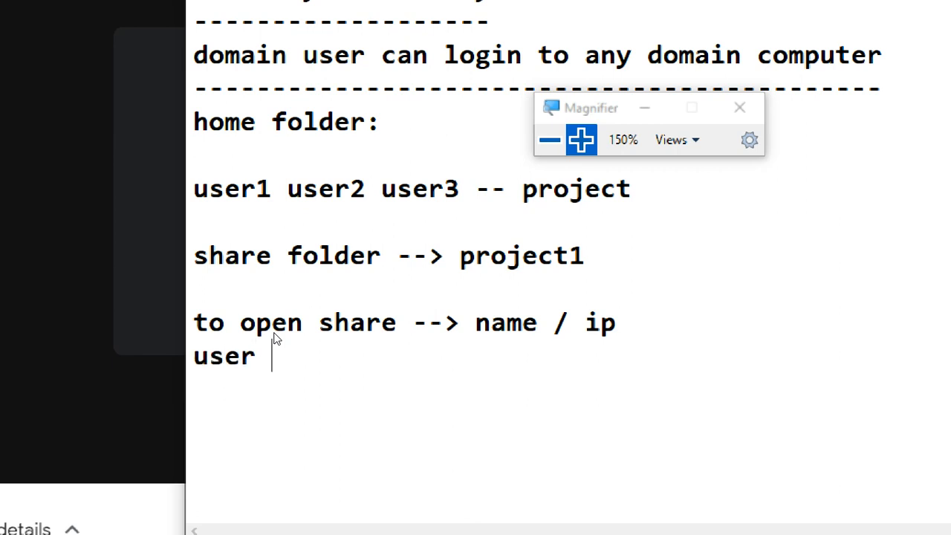
type("name pa")
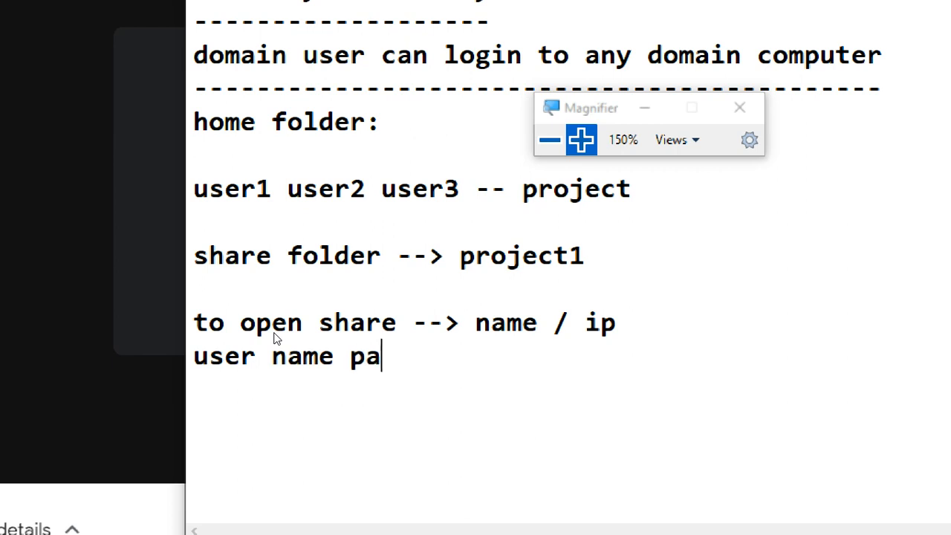
key("BackSpace")
key("BackSpace")
type("/ p")
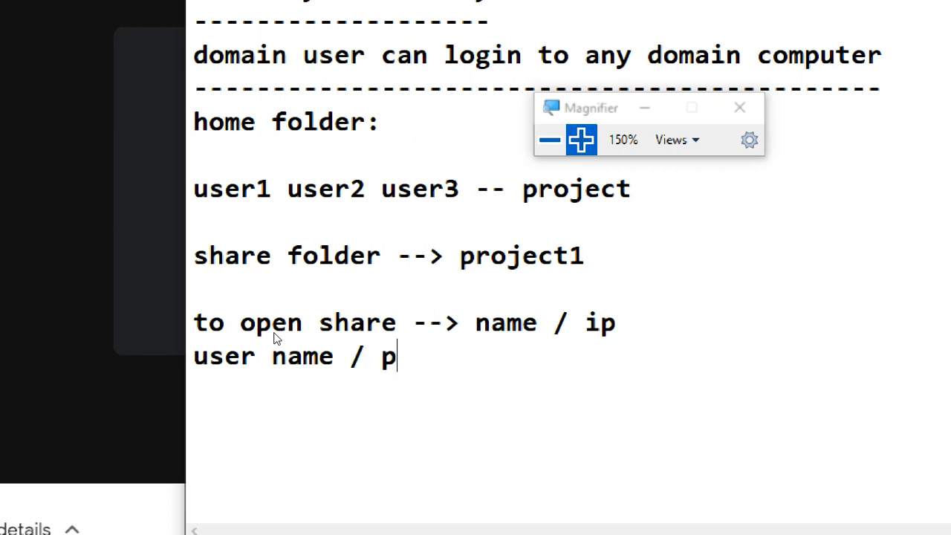
type("assword")
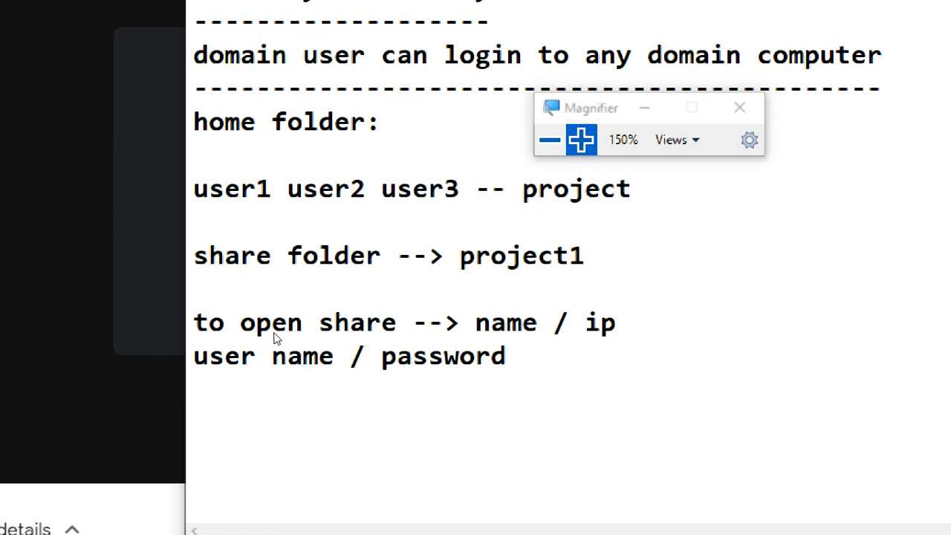
key("Return")
key("Return")
left_click(672, 324)
left_click_drag(195, 356, 531, 357)
left_click(398, 397)
left_click_drag(536, 364, 179, 307)
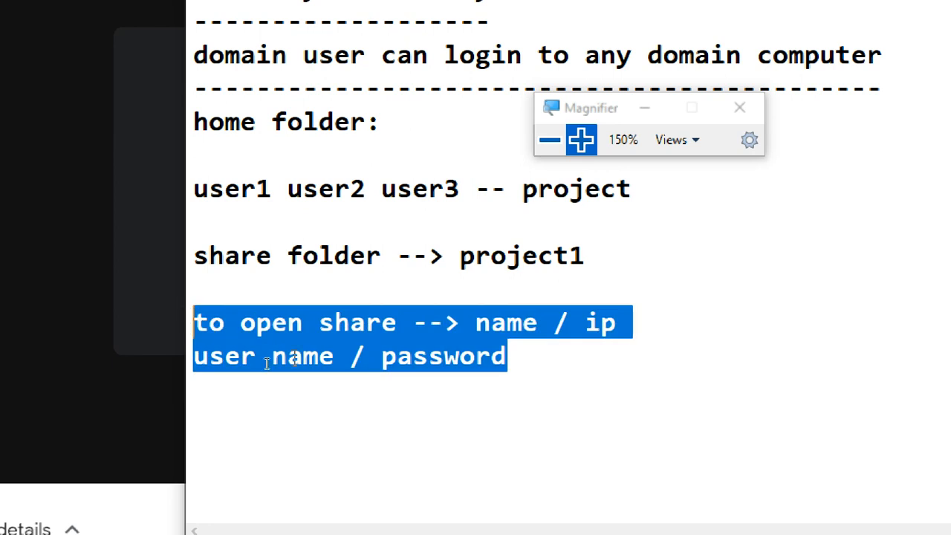
left_click(304, 358)
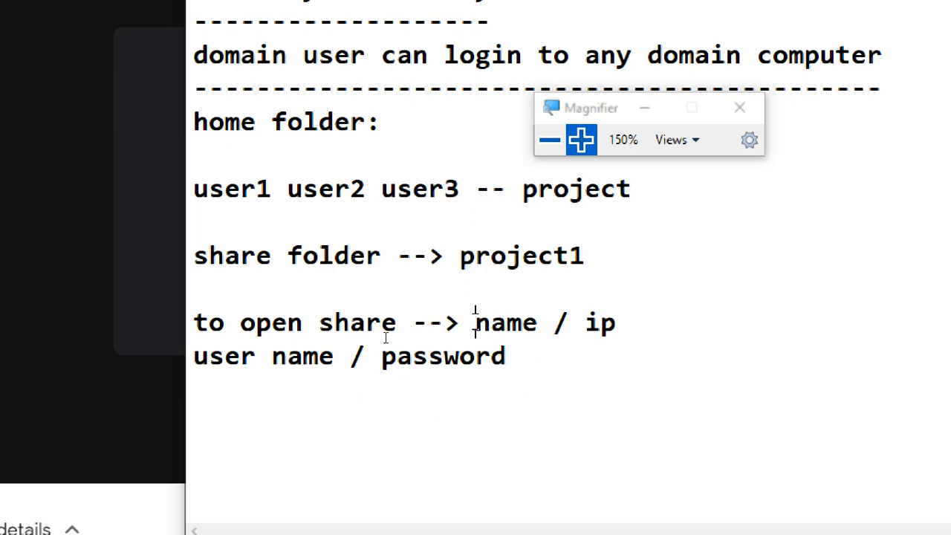
Step: Erase the open share note together with the user name / password line beneath it
left_click(519, 357)
left_click(463, 182)
left_click_drag(525, 366, 190, 306)
key("BackSpace")
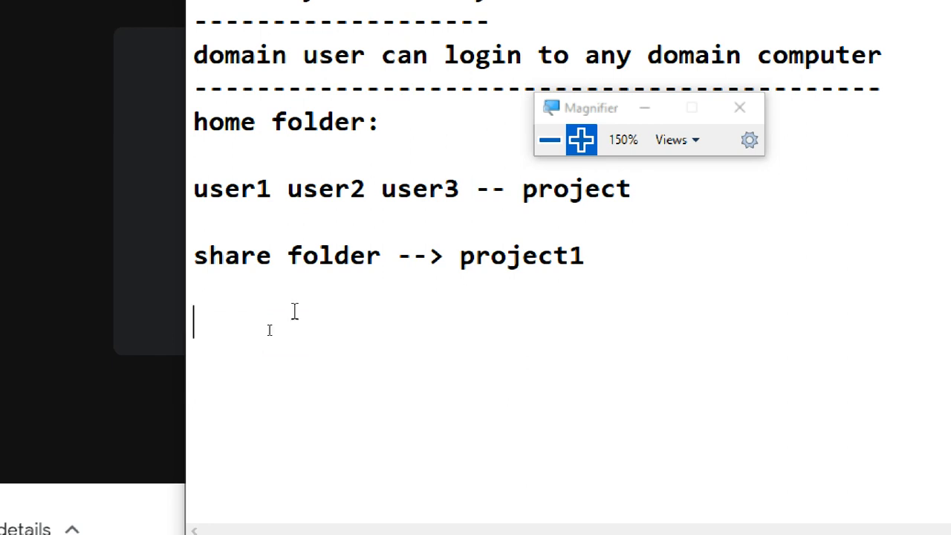
left_click_drag(629, 246, 376, 291)
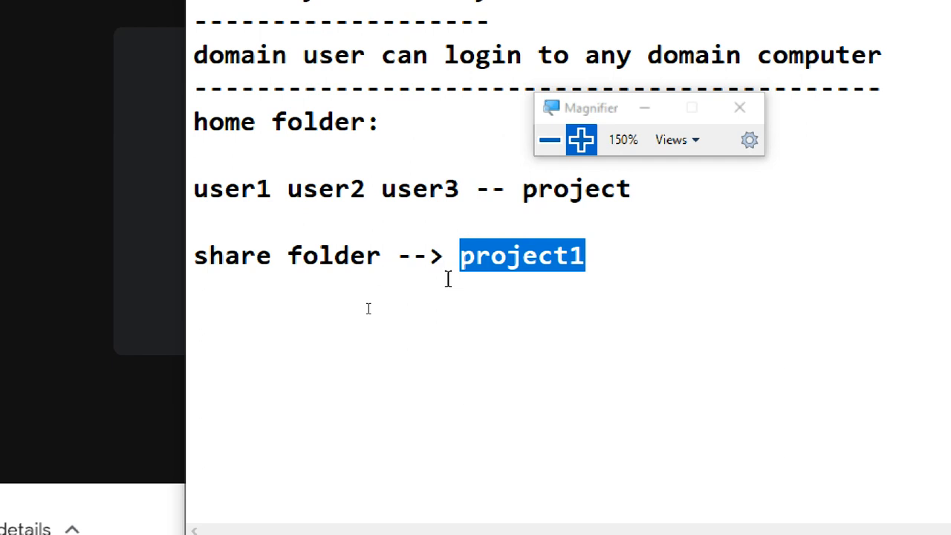
left_click(464, 189)
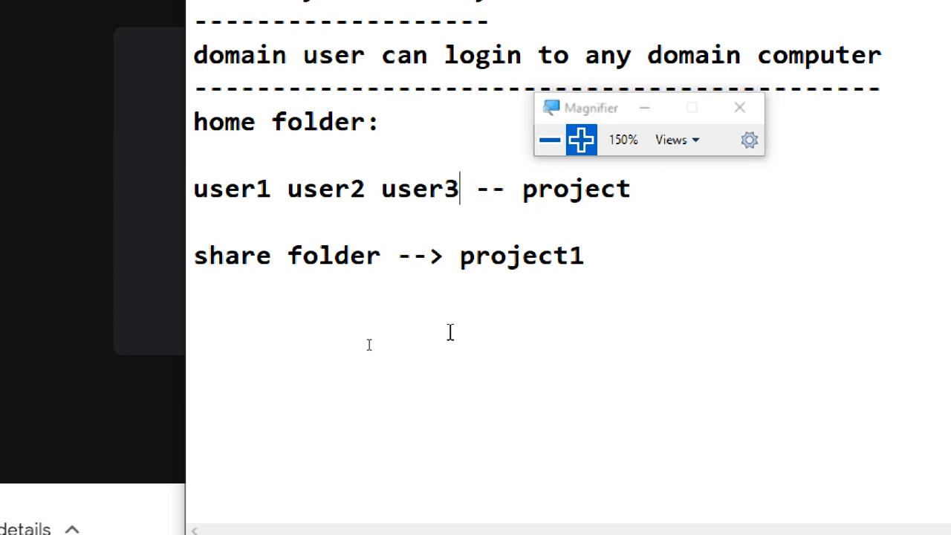
left_click_drag(459, 244, 526, 297)
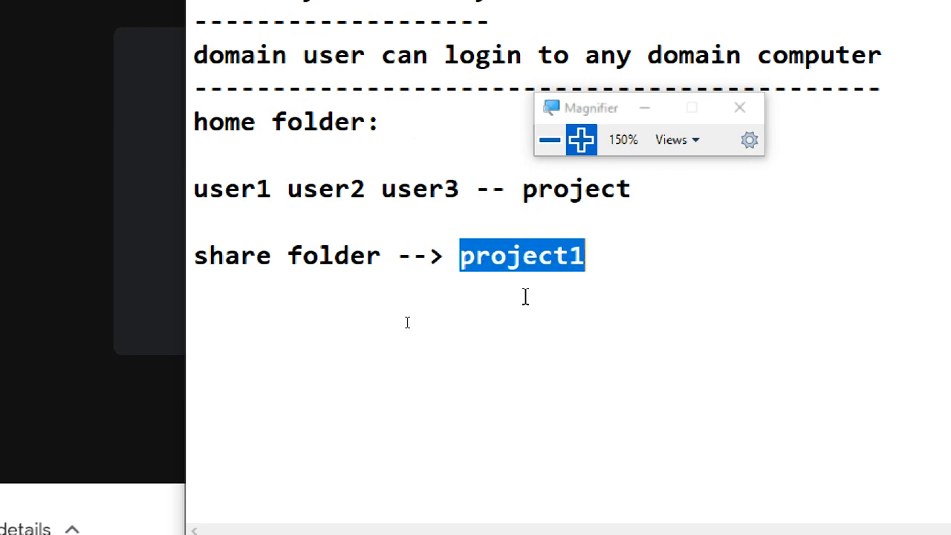
Step: Write the heading "server:" two lines below the share folder line, with "homefolder" directly beneath it
left_click(333, 301)
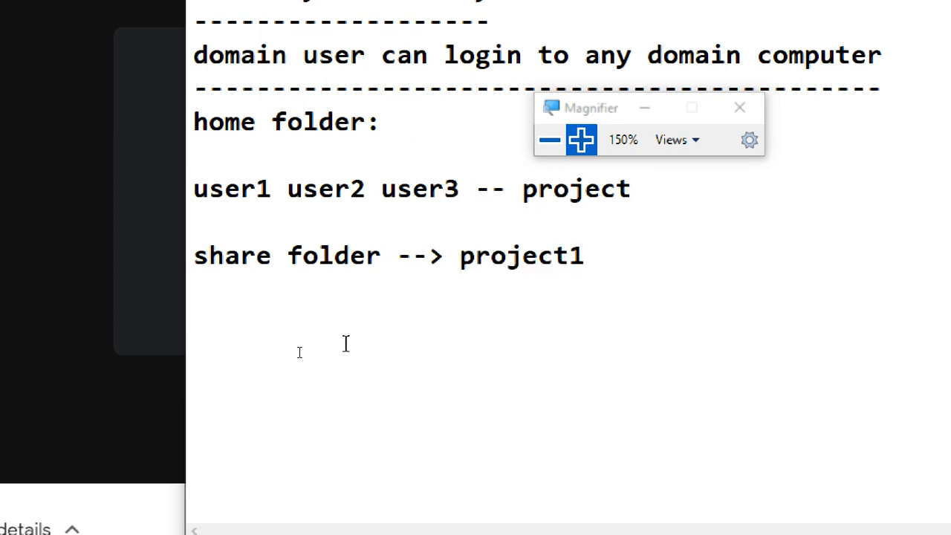
key("Return")
type("serv")
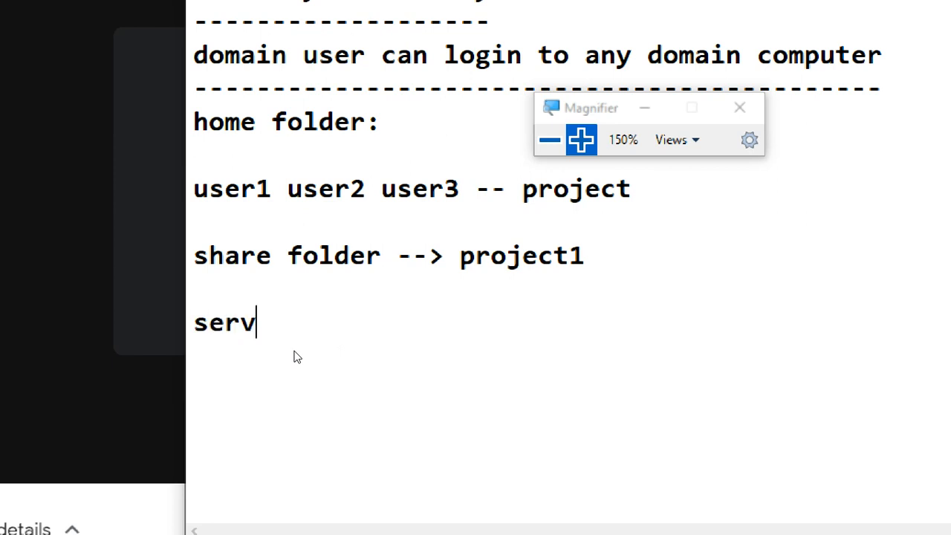
type("er:")
key("Return")
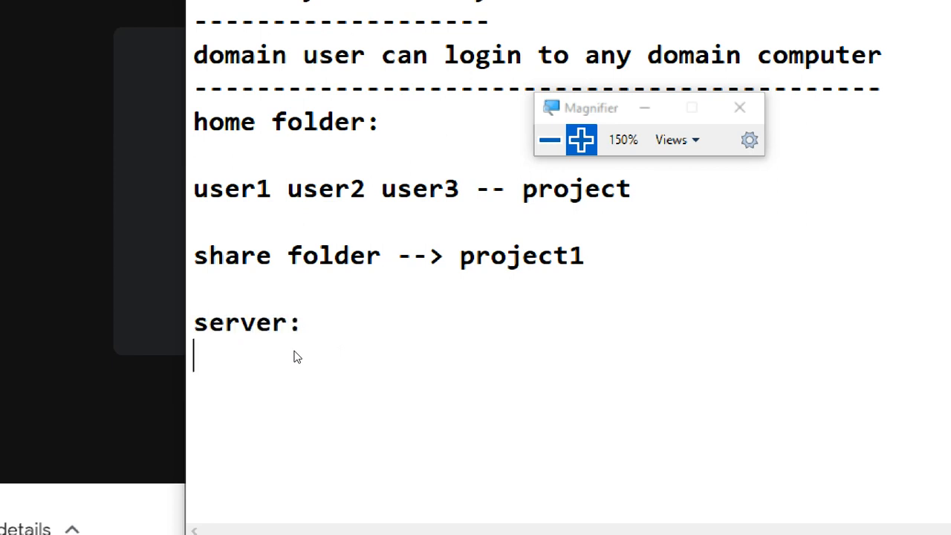
type("hom")
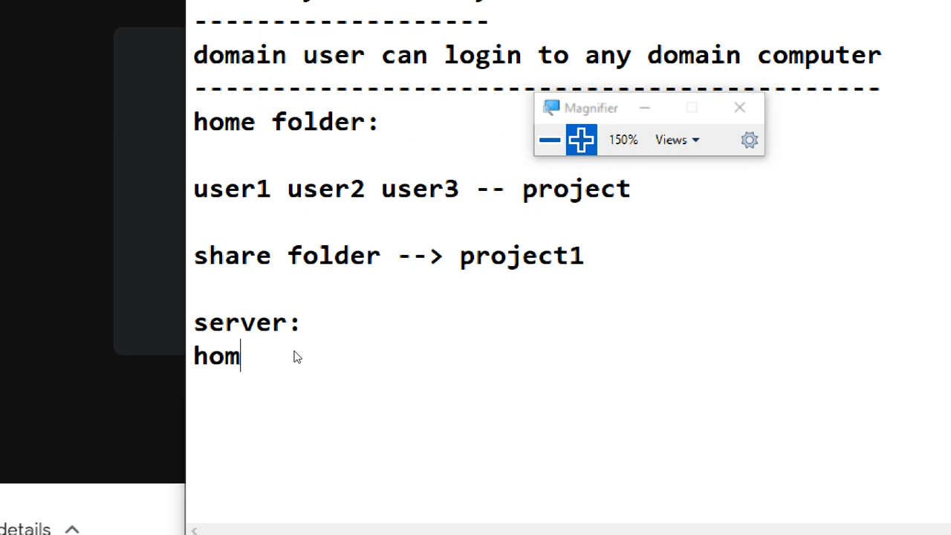
type("efolder")
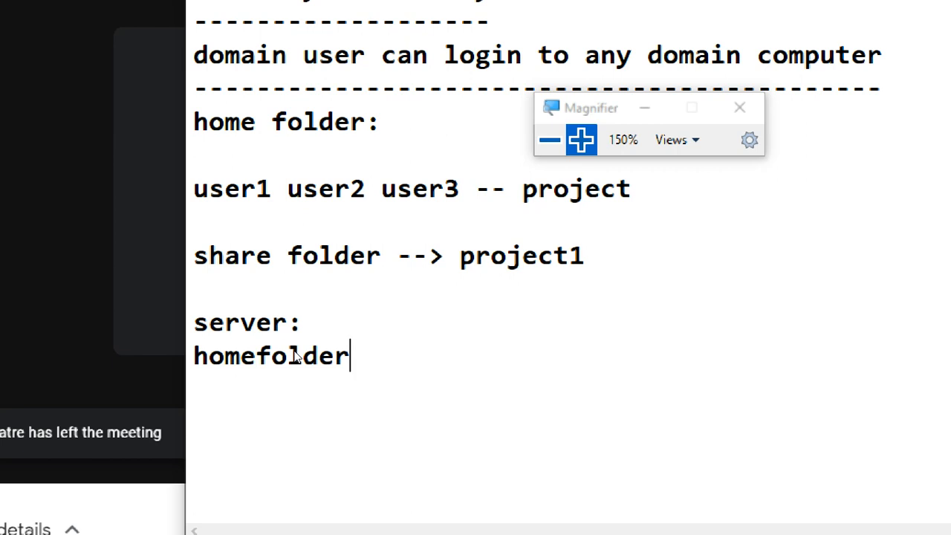
key("Return")
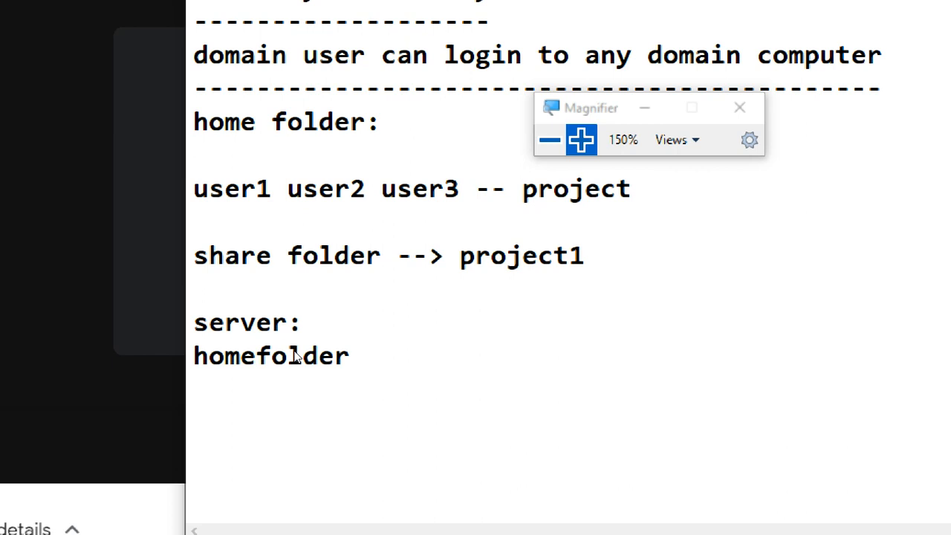
Step: Write "share it / security -everyone" two lines below the homefolder entry
type("share")
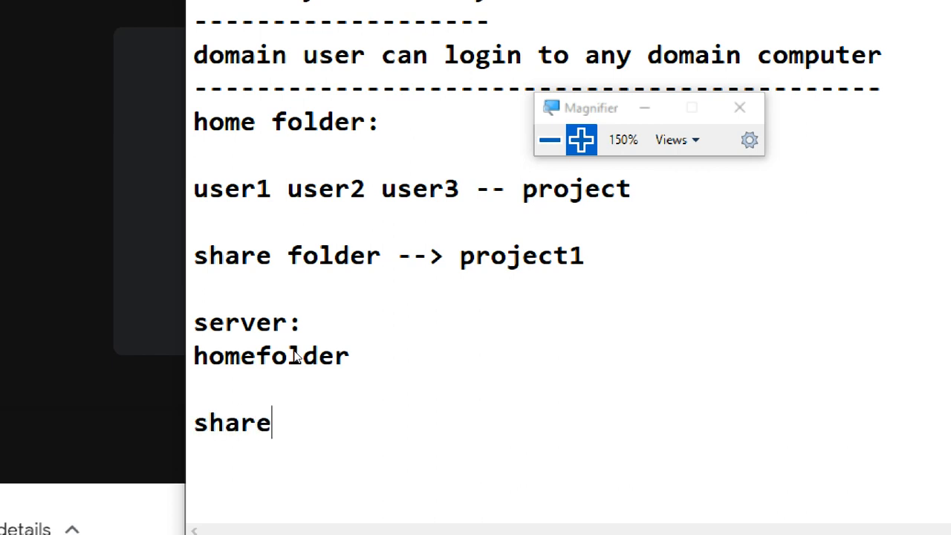
type(" it / ")
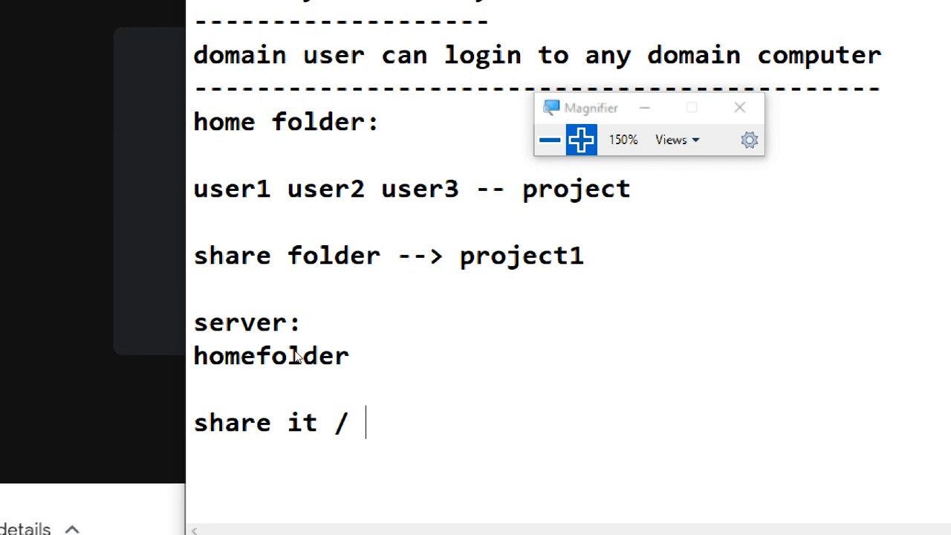
type("security ")
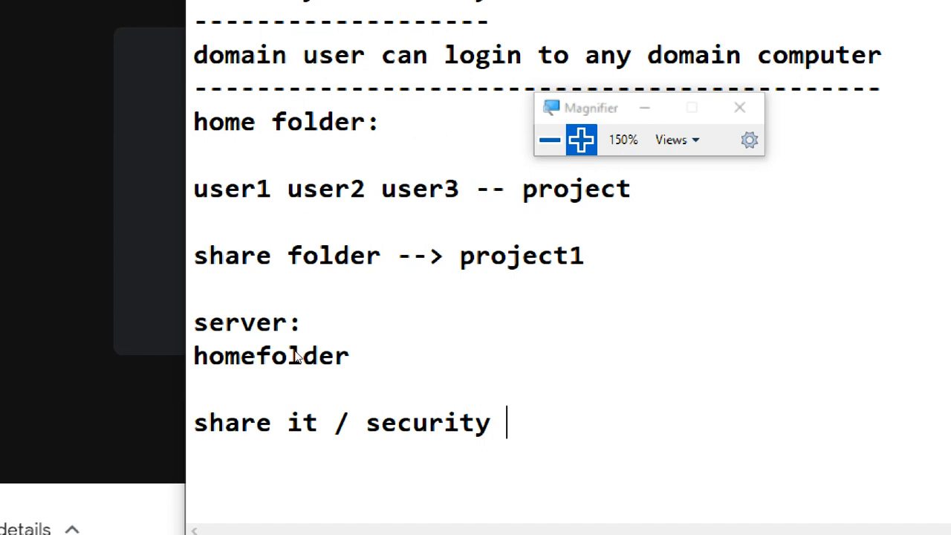
type("-eve")
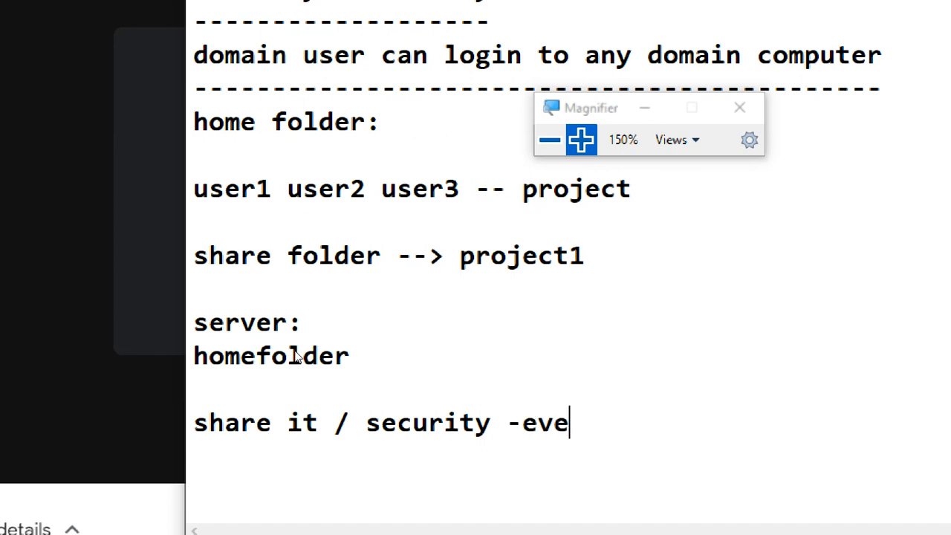
type("ry")
key("BackSpace")
type("one")
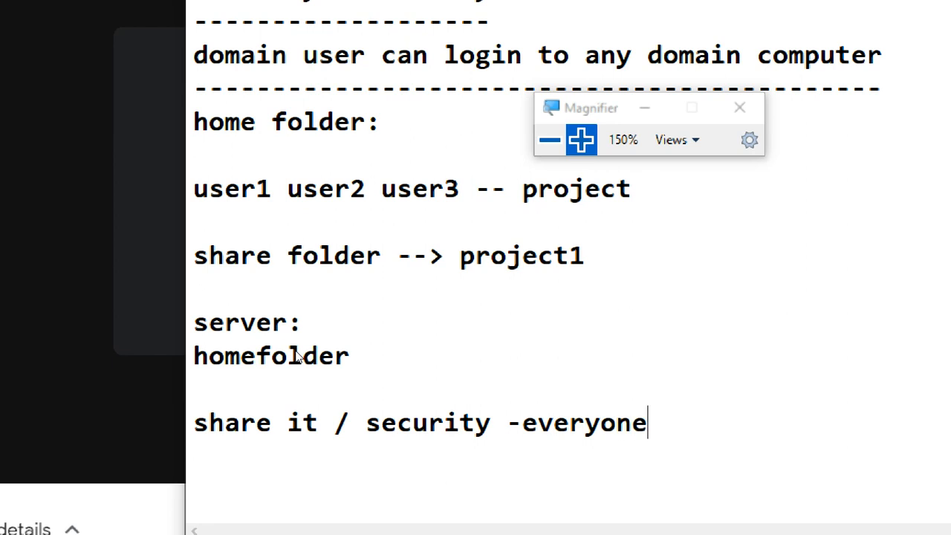
Step: Shorten the sharing note to "share/security -everyone" by removing "it" and the spaces around the slash
double_click(328, 433)
key("BackSpace")
key("BackSpace")
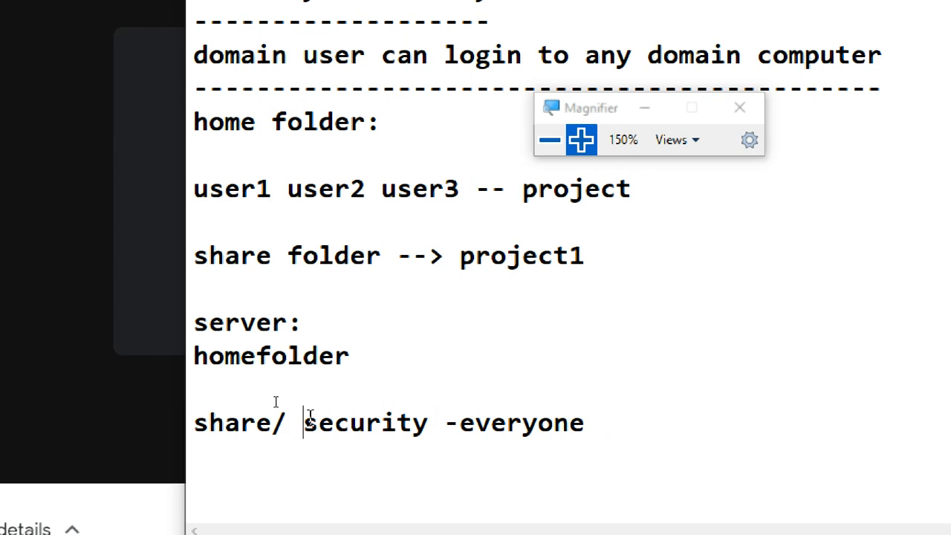
key("BackSpace")
Step: Write "user account" two lines below the share/security note, with "-profile" on the line beneath it
left_click(282, 450)
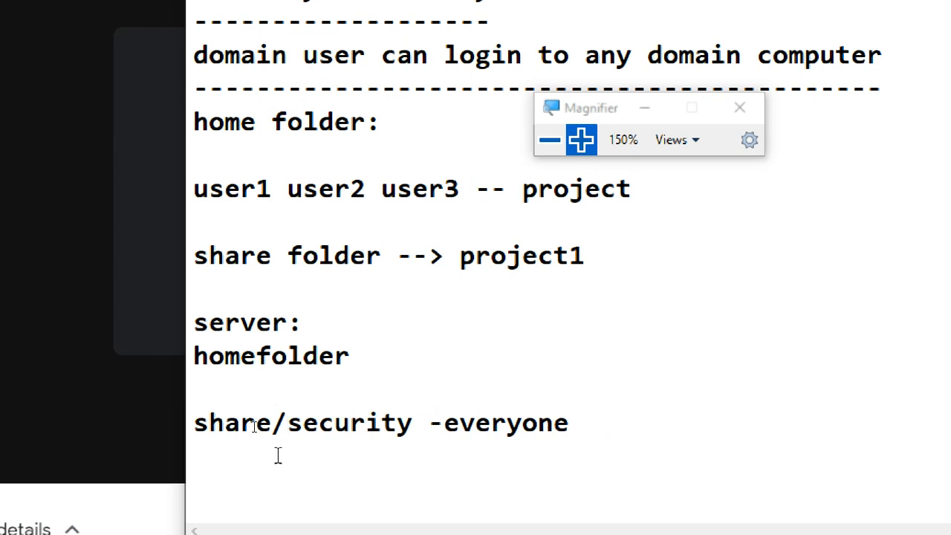
scroll(278, 455, "down", 3)
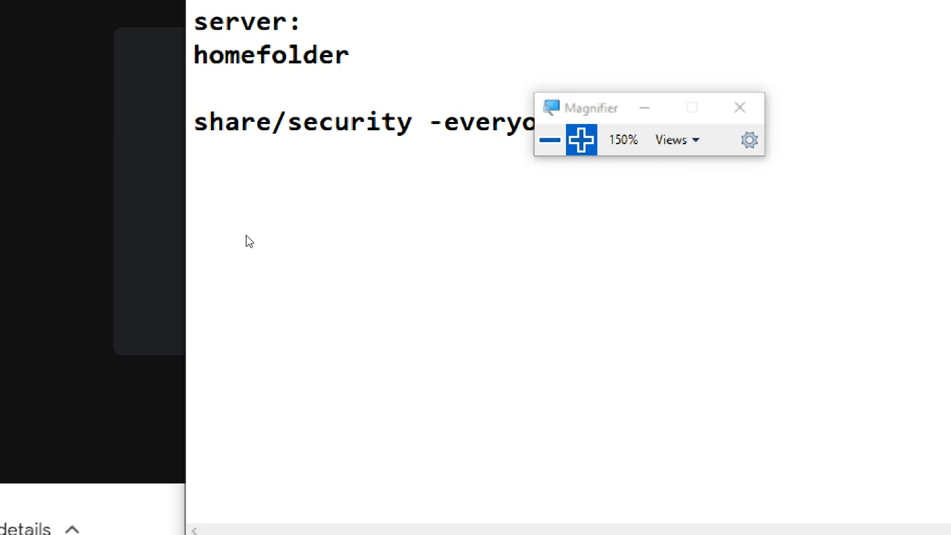
type("user")
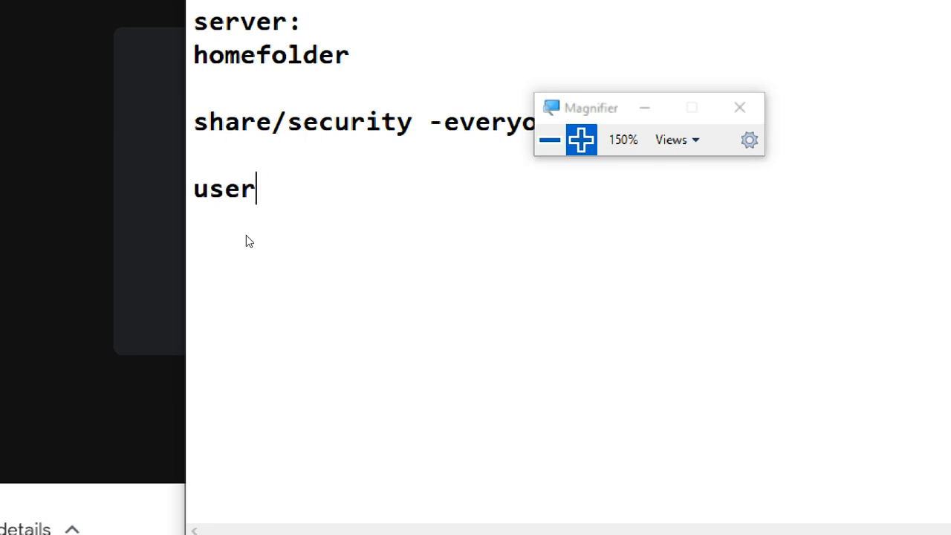
type(" account")
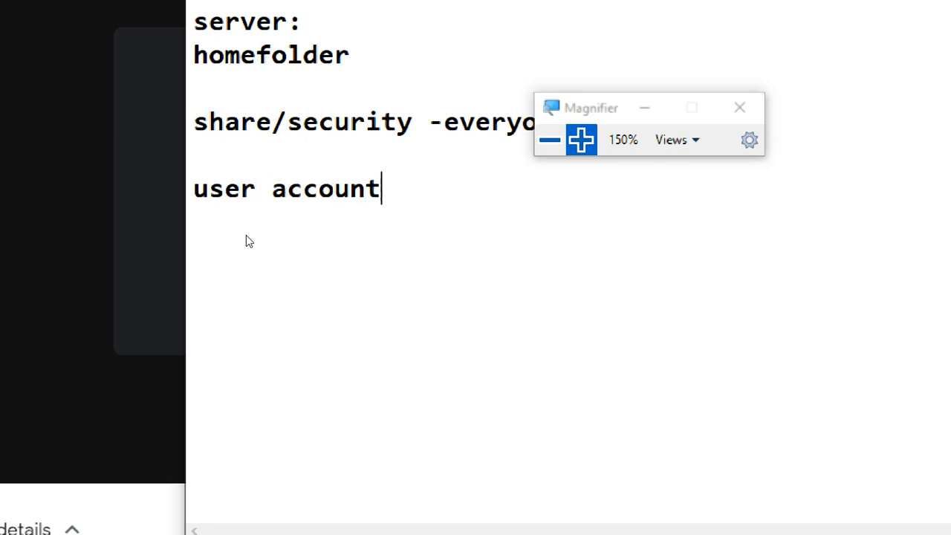
key("Return")
type("-prof")
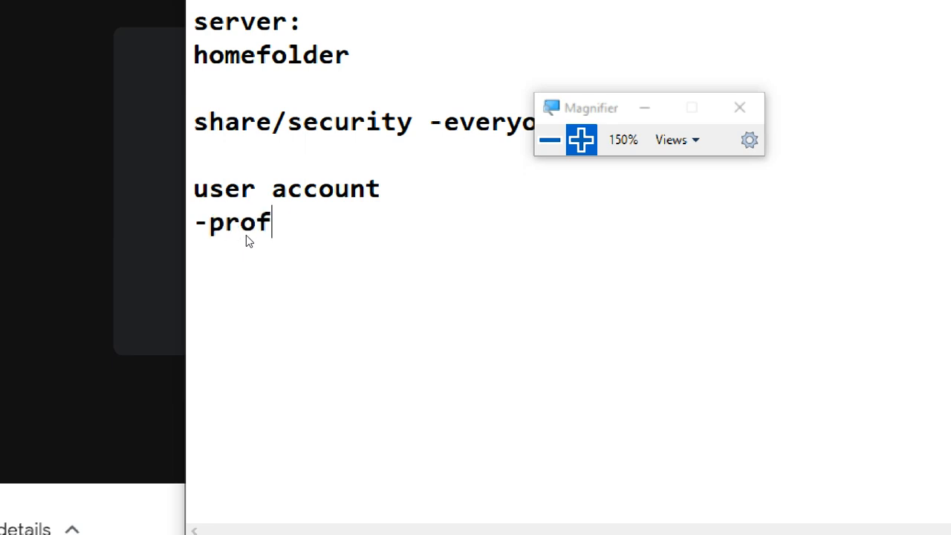
type("ile")
key("Return")
Step: Add the line "-home folder--\\" beneath the profile entry
type("0")
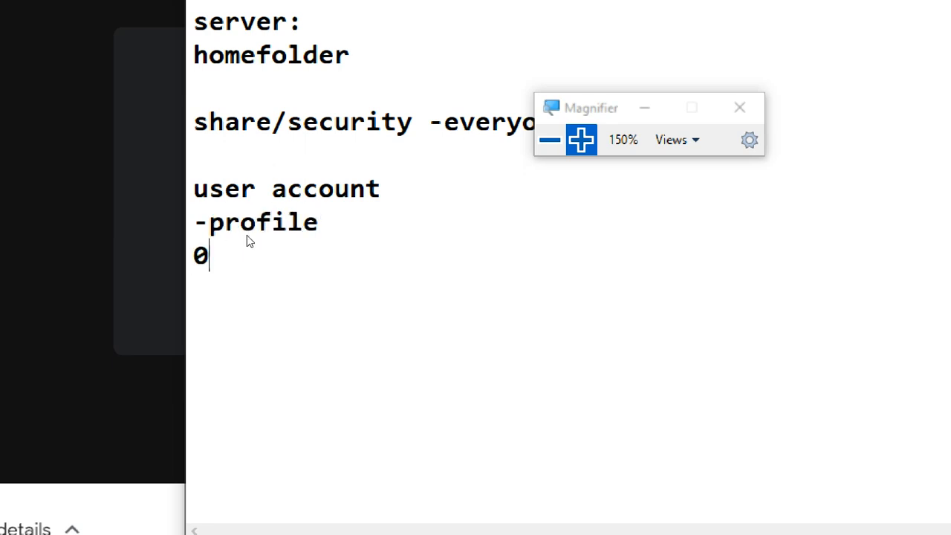
key("BackSpace")
type("-hom")
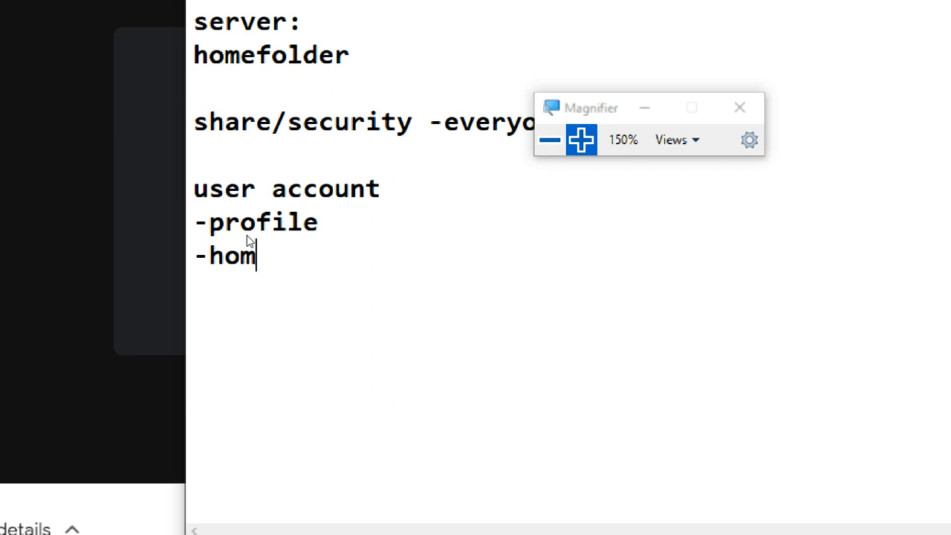
type("e folder")
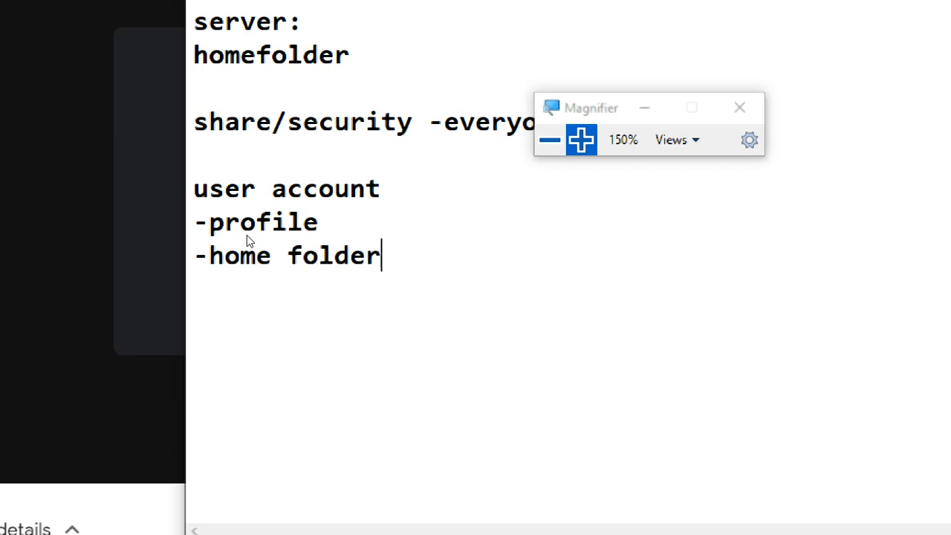
type("--\\\\")
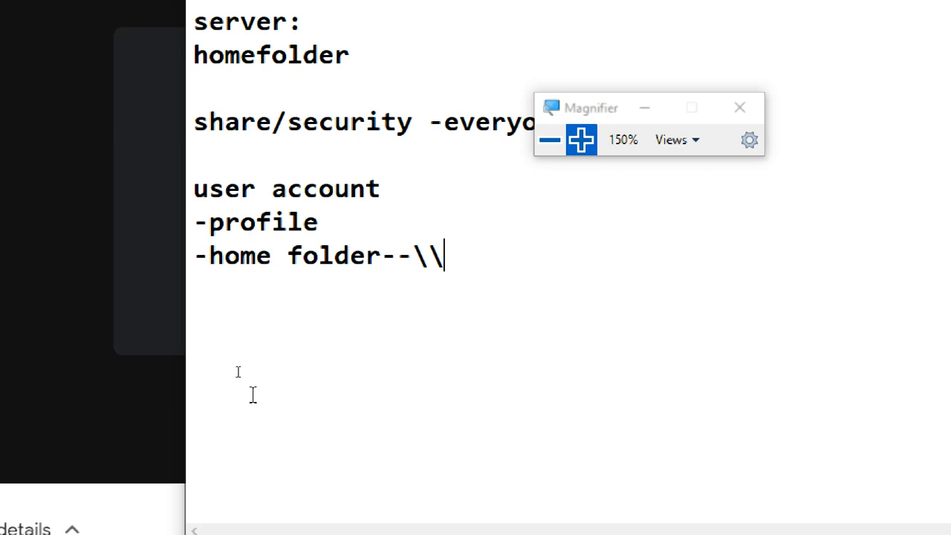
Step: Close the home folder section with a dashed divider line below the "-home folder" entry
left_click(221, 327)
left_click(463, 266)
type("----------------------------")
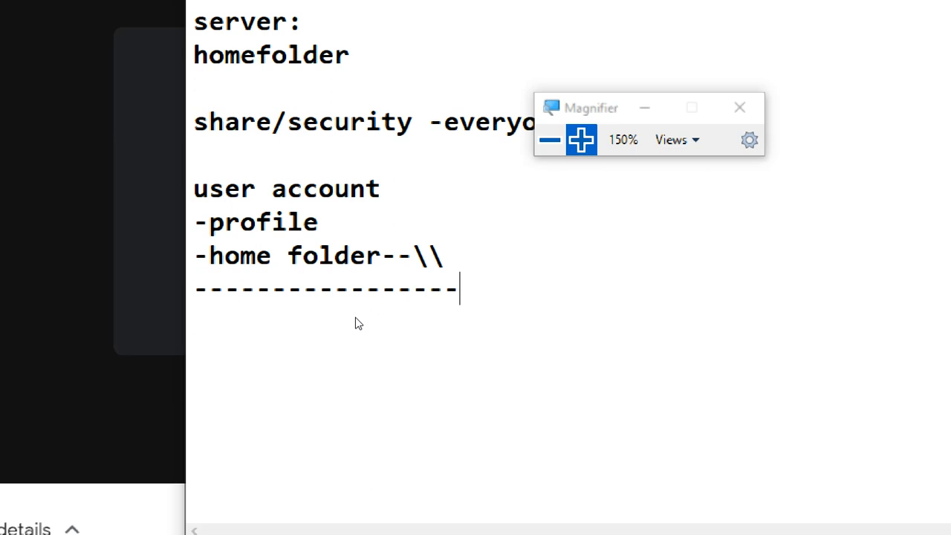
Step: Switch to the CTS1-WINS1 virtual machine and unlock it by entering the administrator account's password
left_click(77, 373)
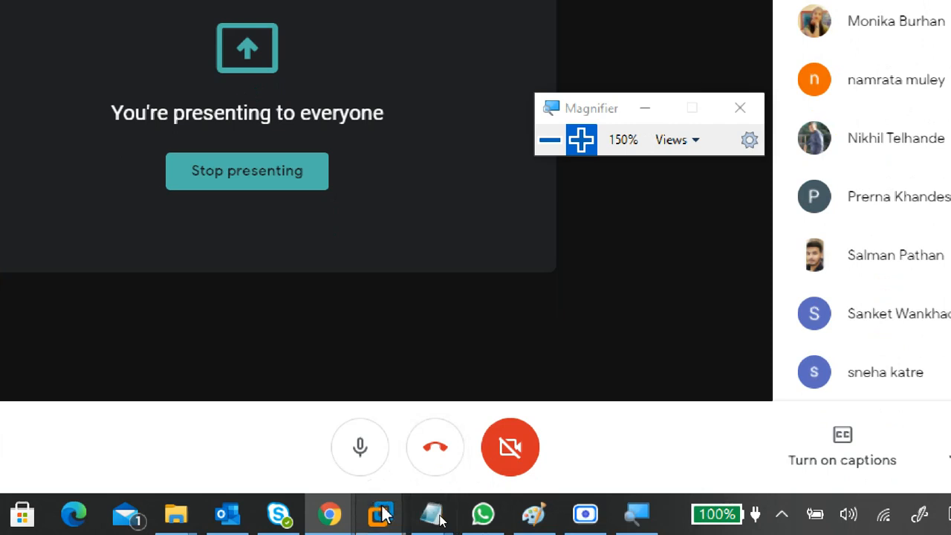
mouse_move(379, 513)
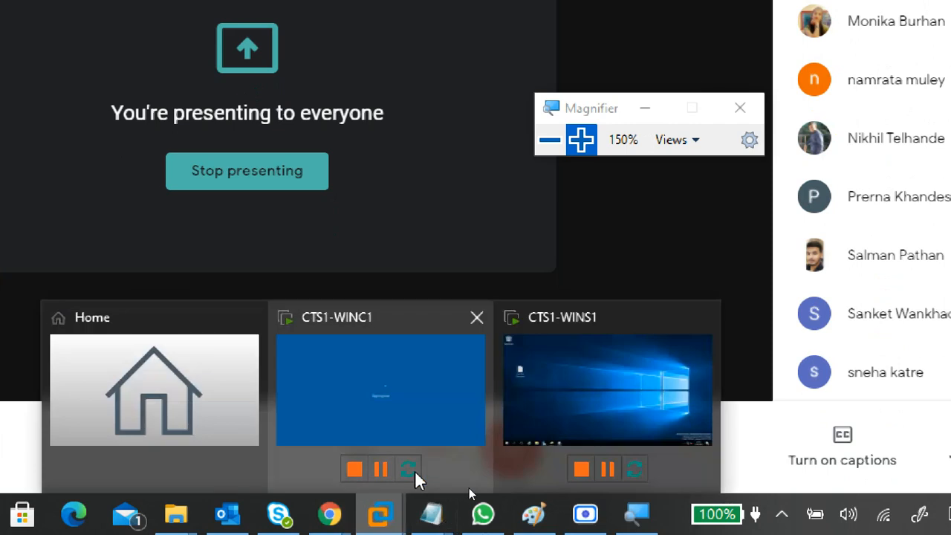
left_click(569, 367)
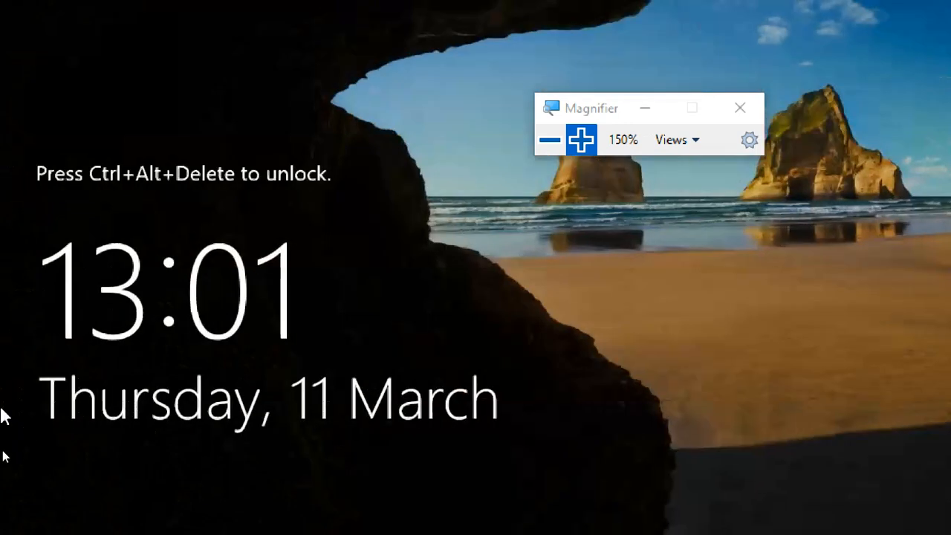
key("ctrl+alt+End")
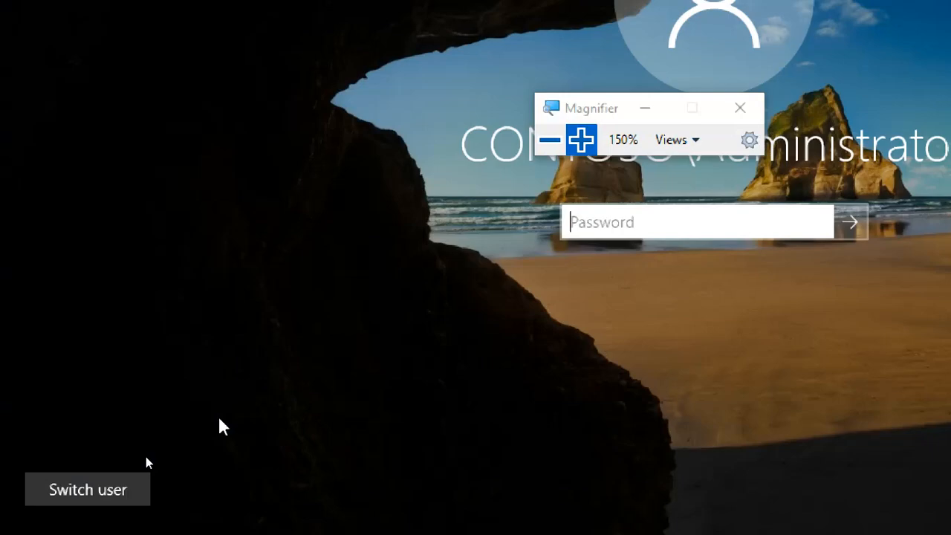
type("Pa5")
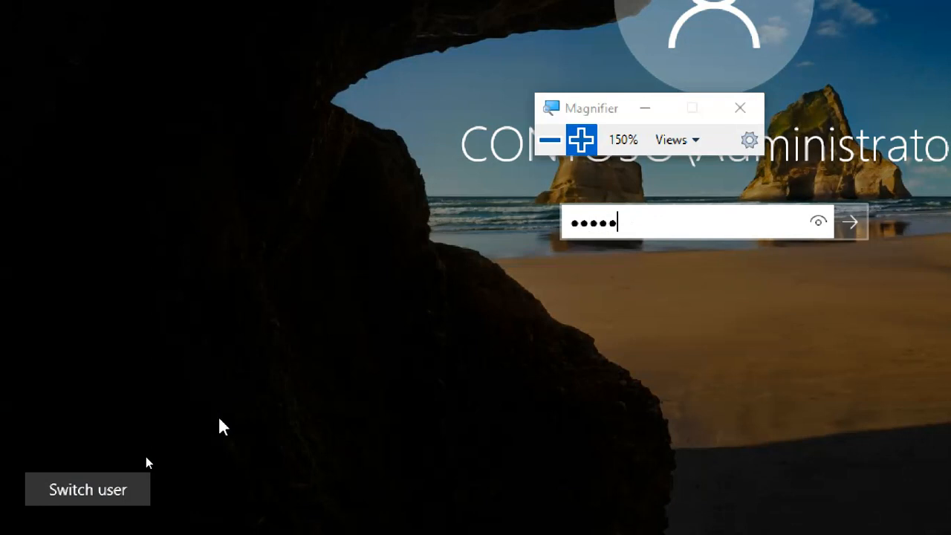
key("Return")
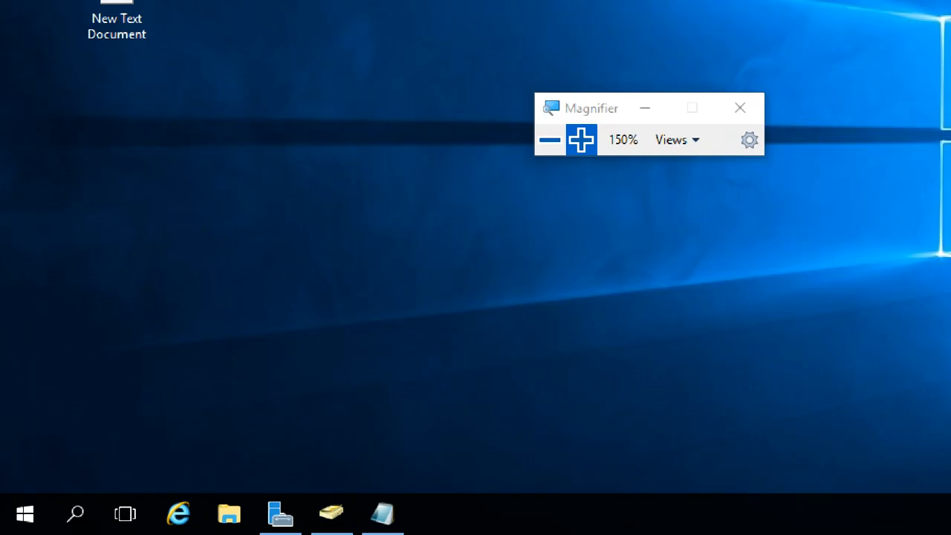
Step: Create a folder named "homefolder" on New Volume (E:)
left_click(239, 523)
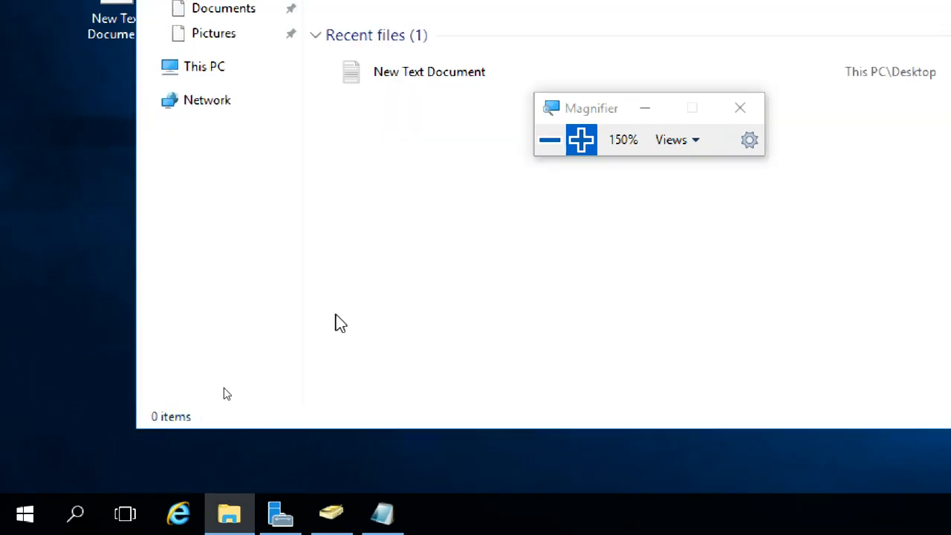
left_click(214, 77)
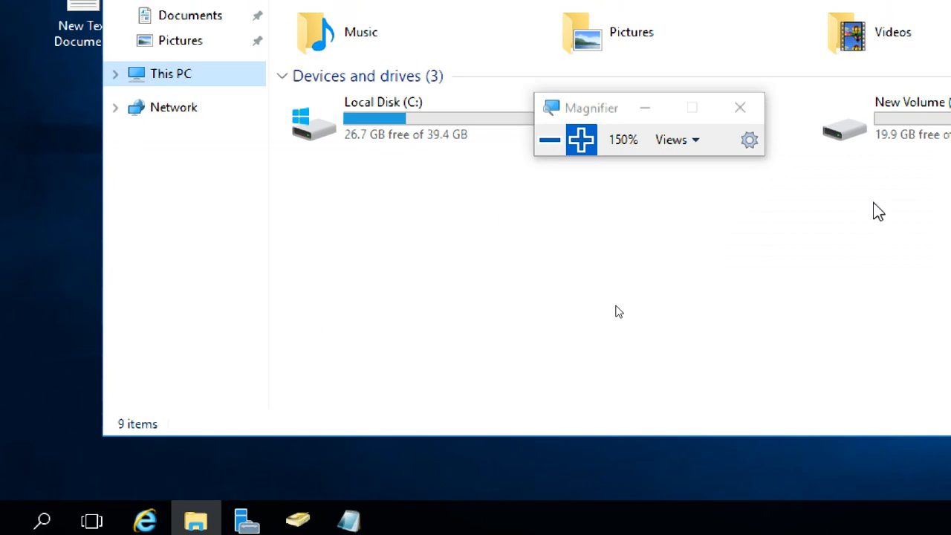
left_click(799, 208)
double_click(799, 208)
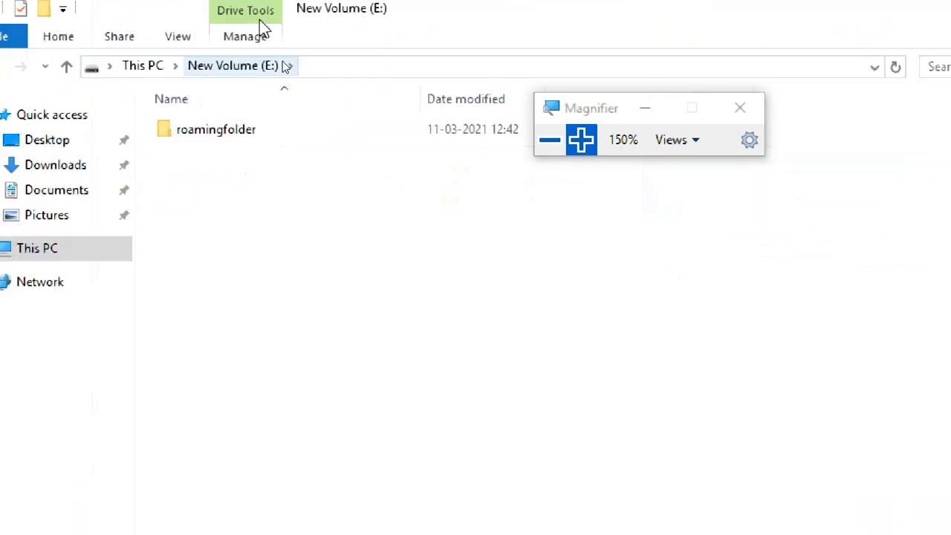
right_click(249, 221)
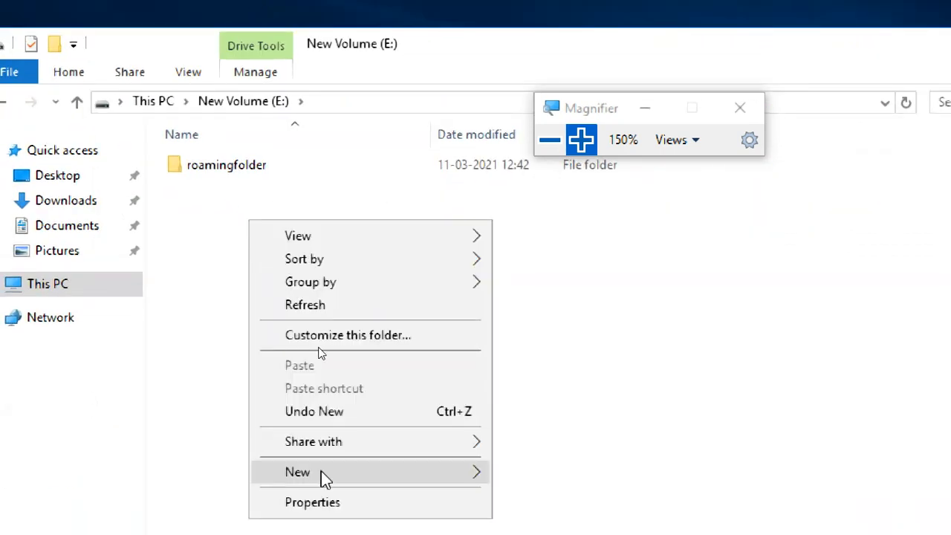
mouse_move(323, 476)
left_click(509, 474)
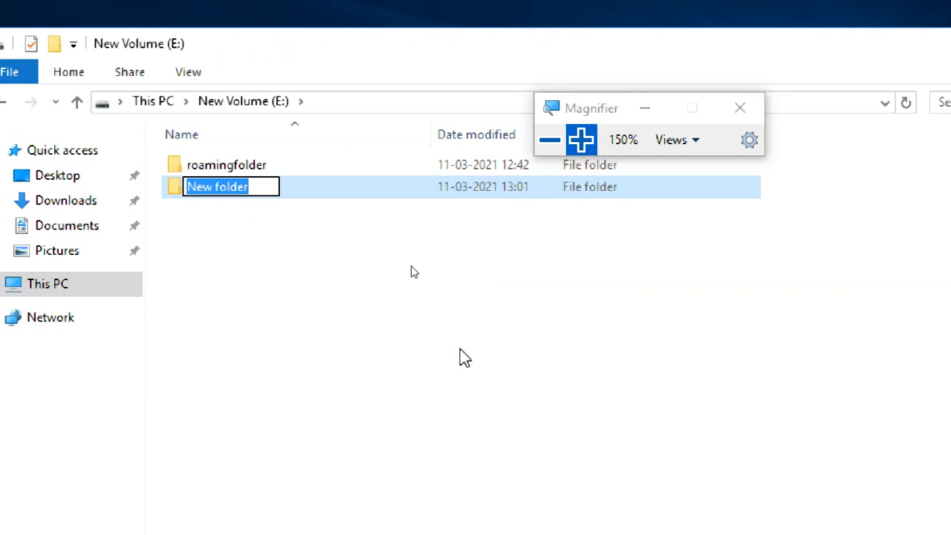
type("home")
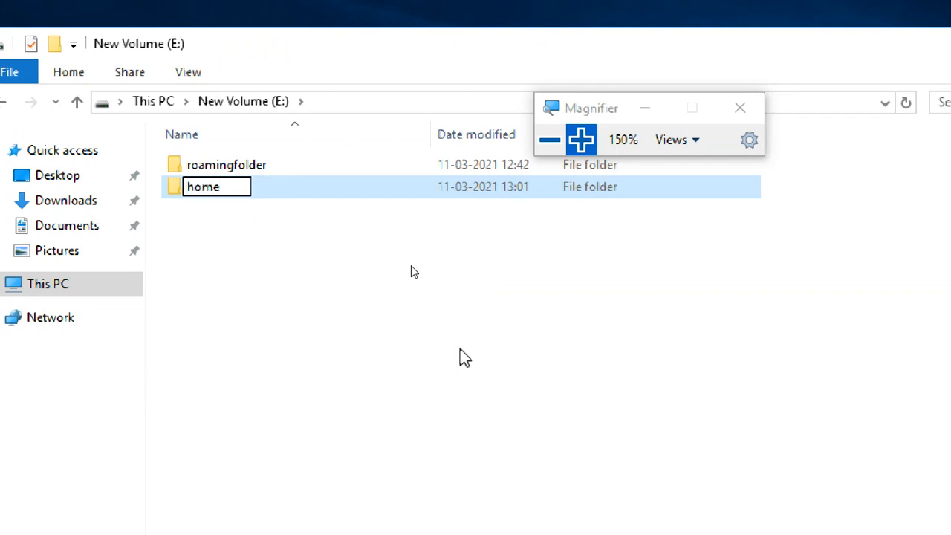
type("folder")
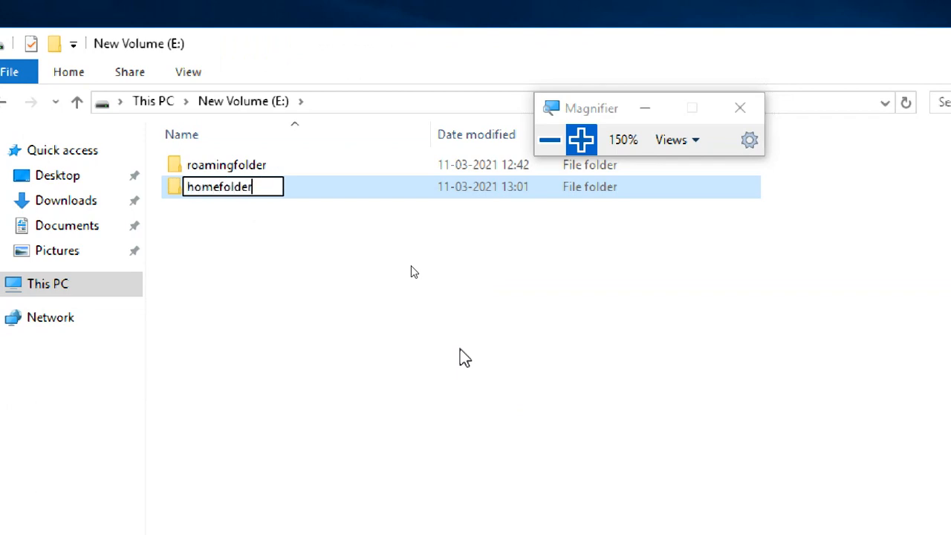
left_click(334, 244)
Step: Turn on advanced sharing for homefolder with the share name "homefolder"
left_click(241, 193)
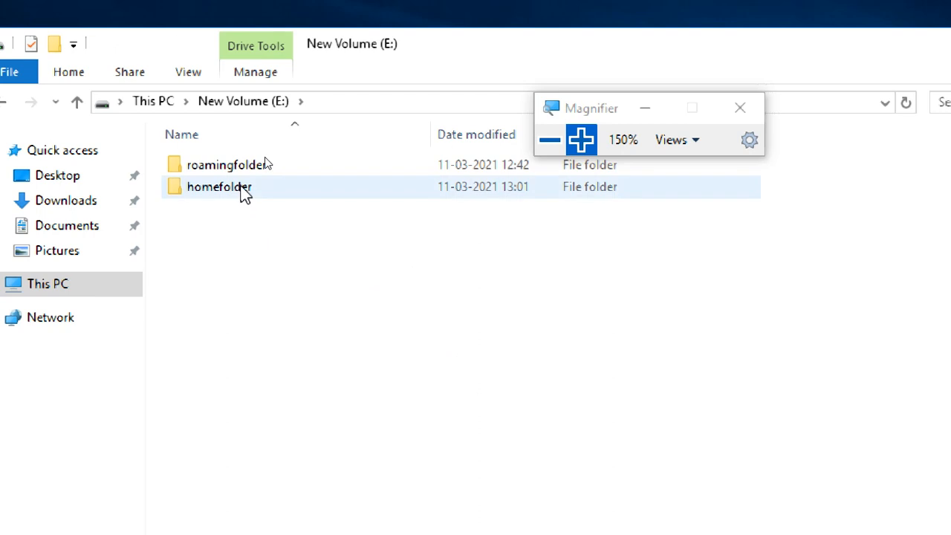
right_click(240, 192)
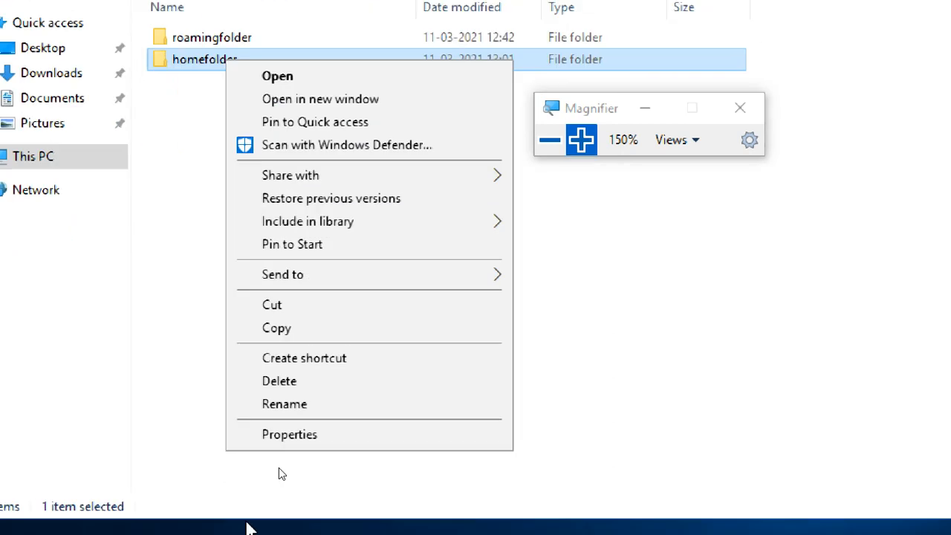
left_click(265, 417)
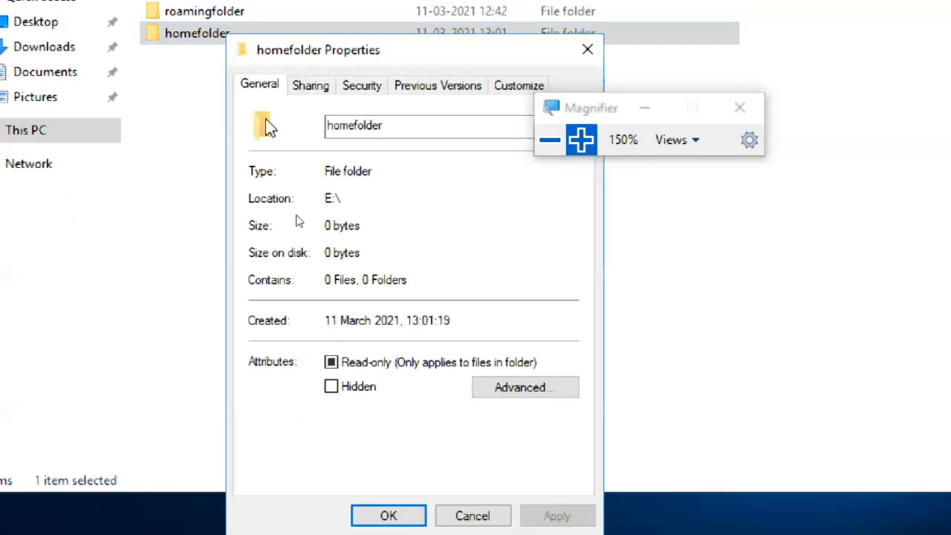
left_click(311, 86)
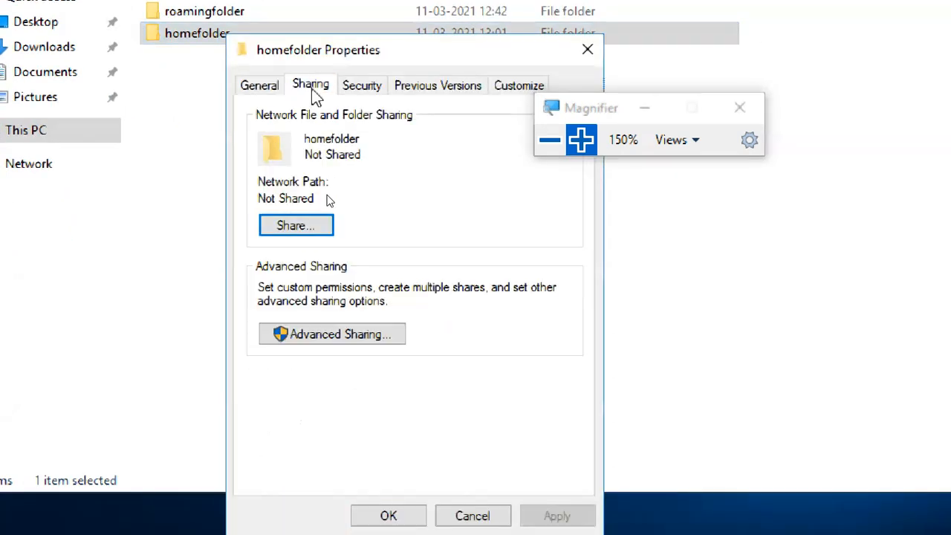
left_click(343, 336)
left_click(280, 122)
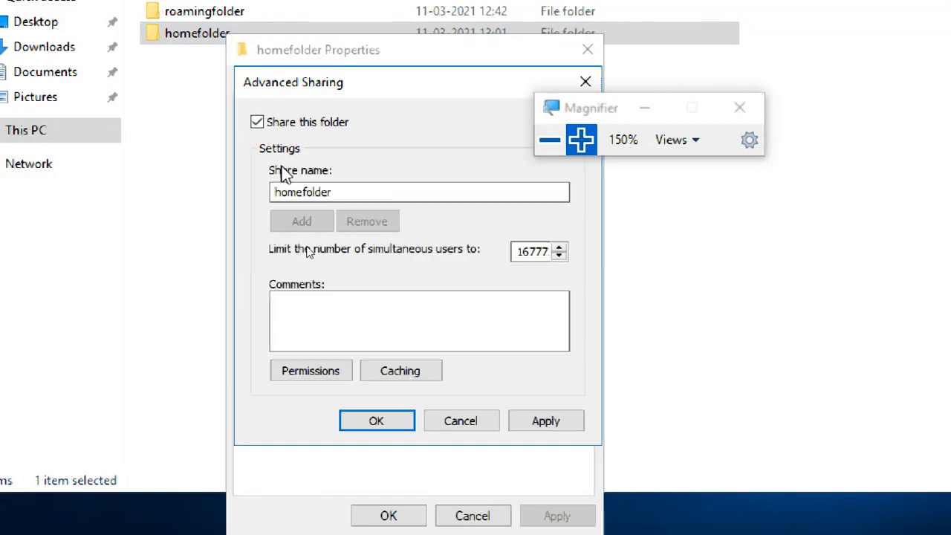
Step: Allow Everyone Full Control in homefolder's share permissions and apply the sharing settings
left_click(310, 371)
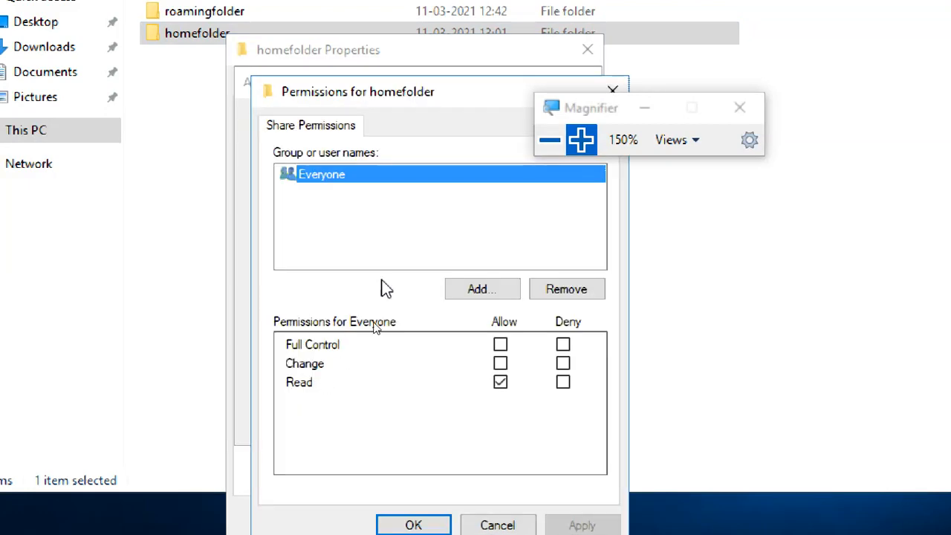
left_click(500, 345)
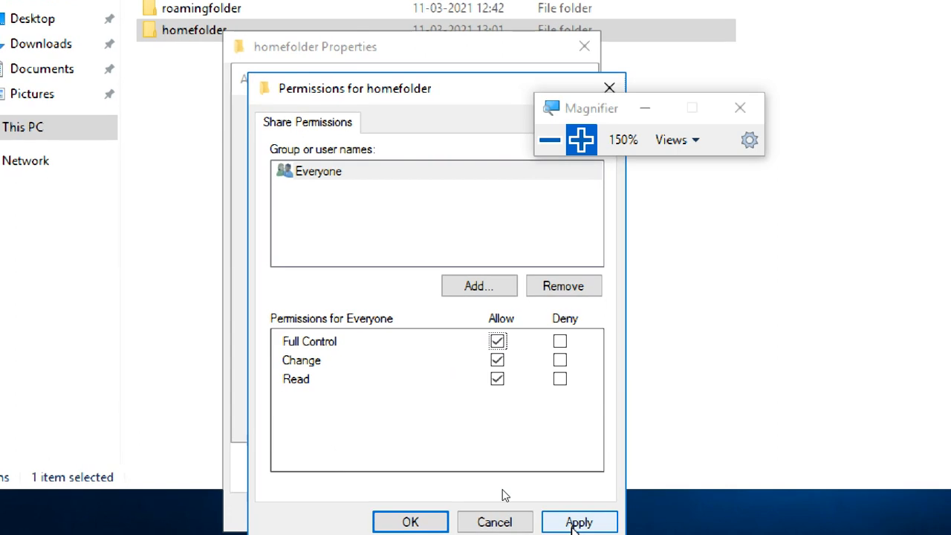
left_click(434, 520)
left_click(540, 415)
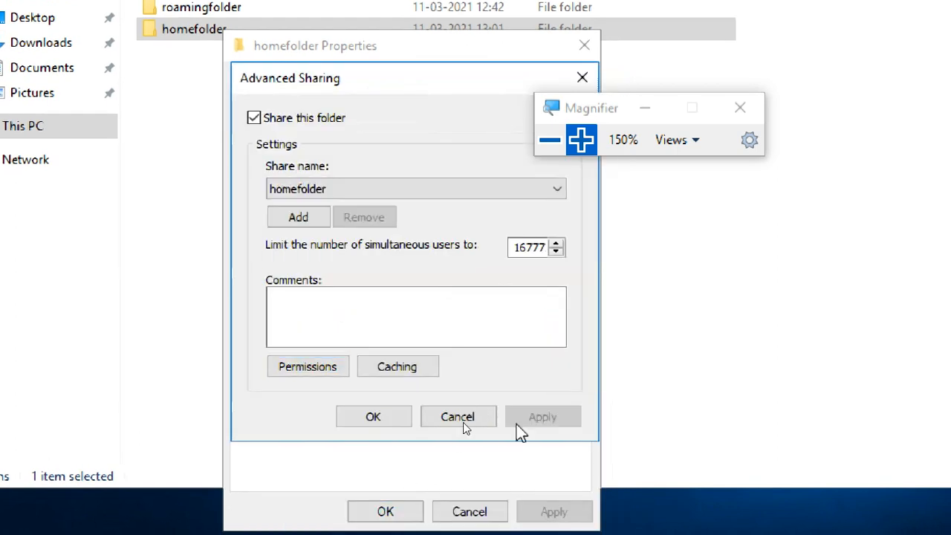
left_click(376, 418)
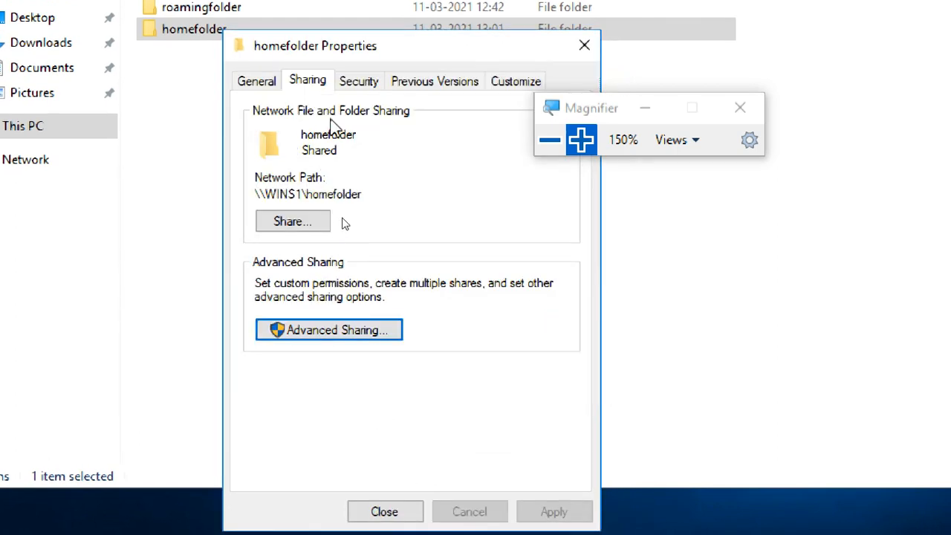
Step: Copy the network path \\WINS1\homefolder into the New Text Document notes, two lines below the roaming folder path
left_click_drag(364, 193, 250, 198)
key("ctrl+c")
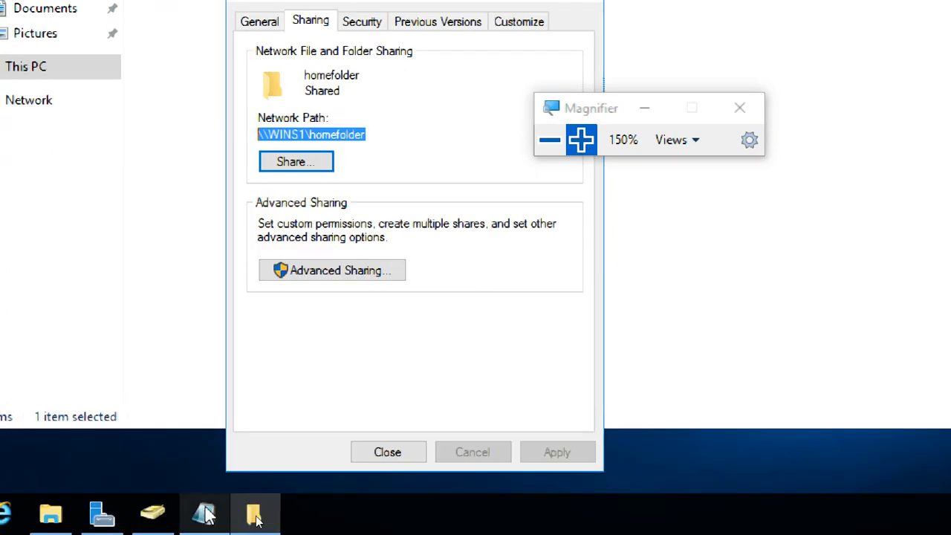
left_click(203, 512)
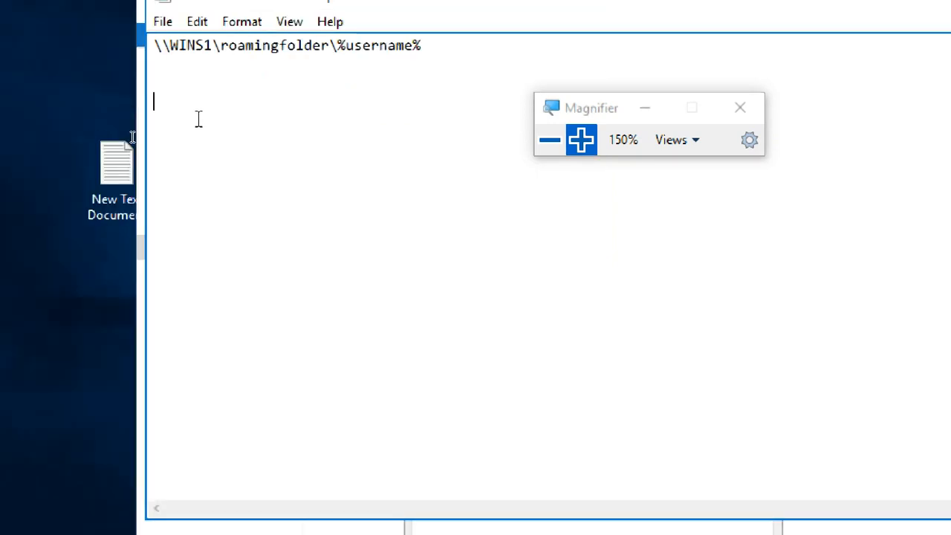
key("ctrl+v")
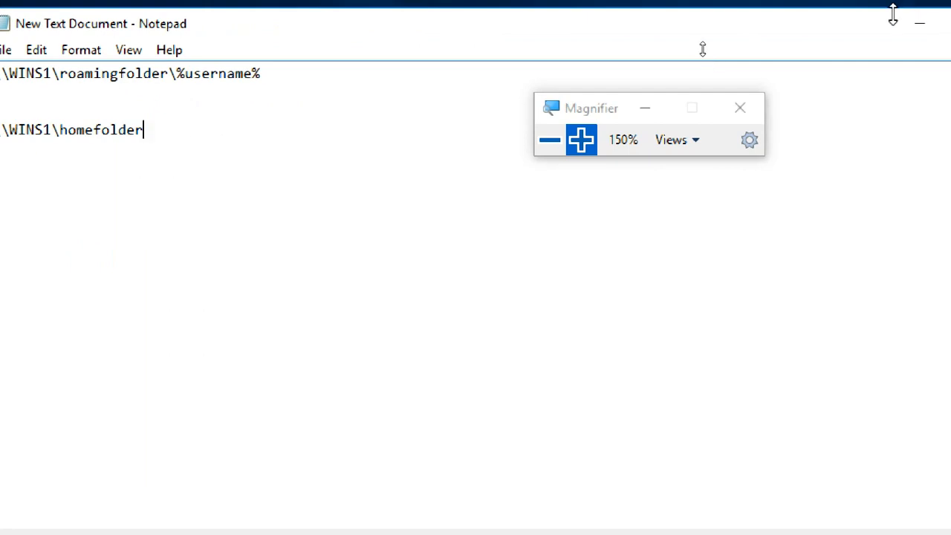
left_click(913, 29)
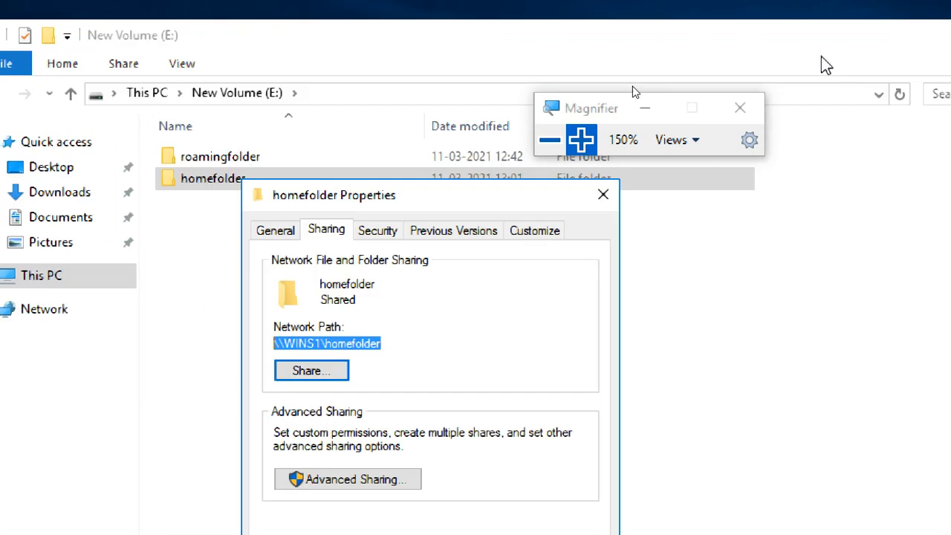
Step: Add the Everyone group to homefolder's security permissions
left_click(379, 231)
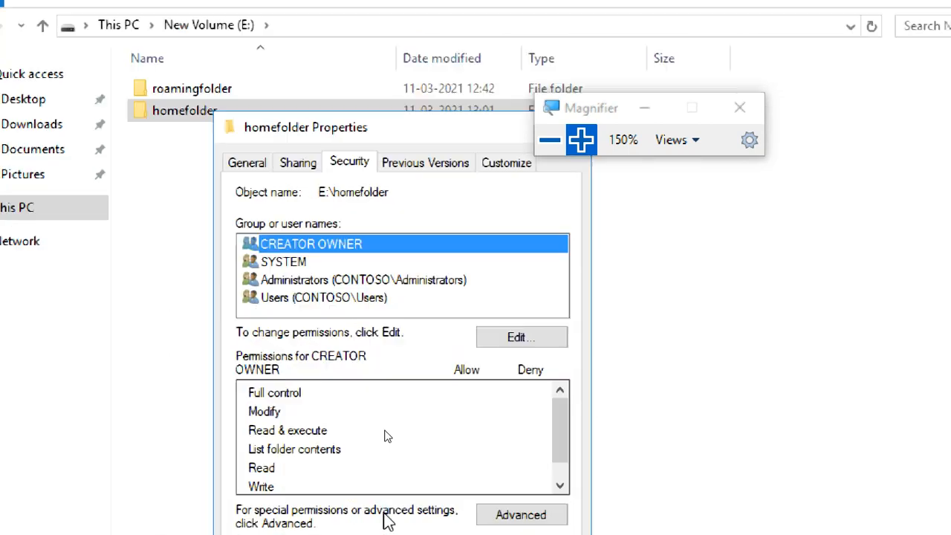
left_click(499, 315)
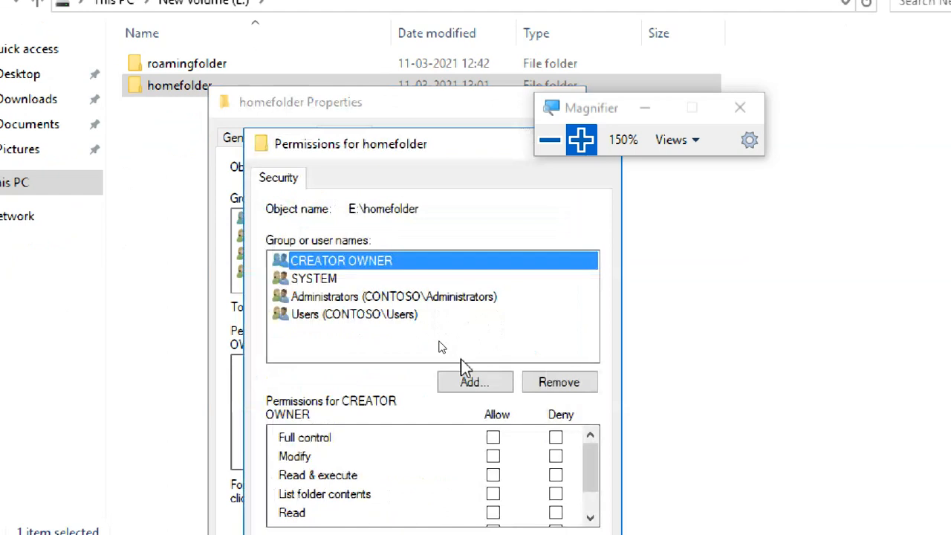
left_click(471, 380)
type("ev")
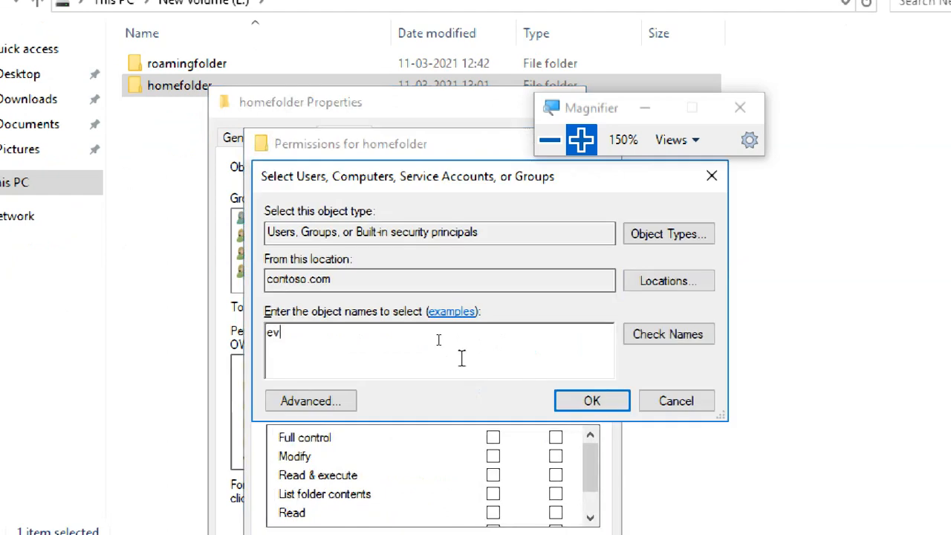
type("ry")
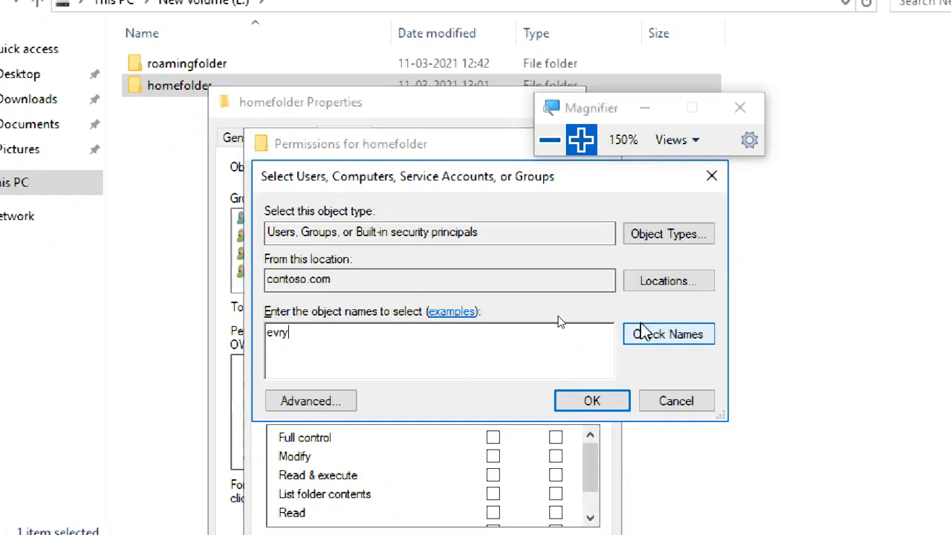
key("BackSpace")
key("BackSpace")
type("ery")
left_click(664, 332)
left_click(568, 402)
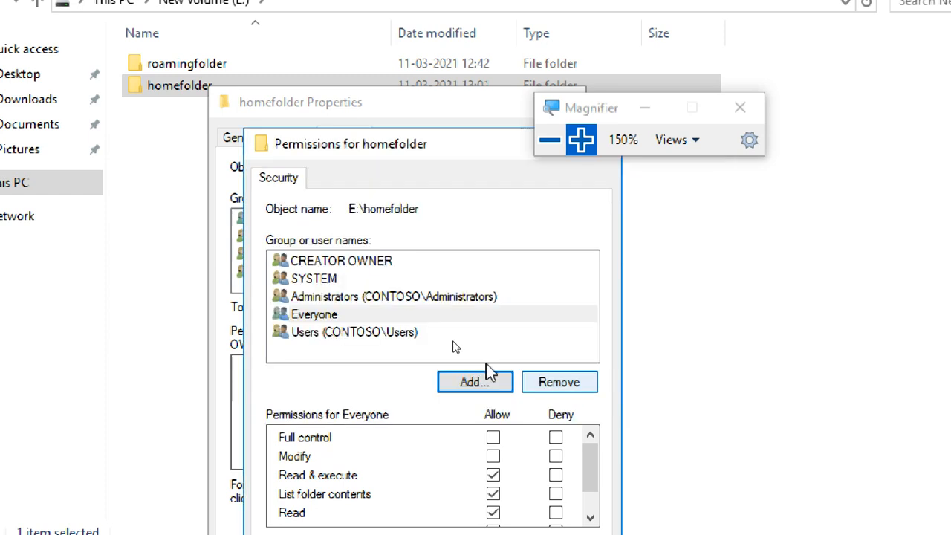
Step: Allow Everyone full control in homefolder's security permissions, review the entry and close the folder properties
left_click(381, 315)
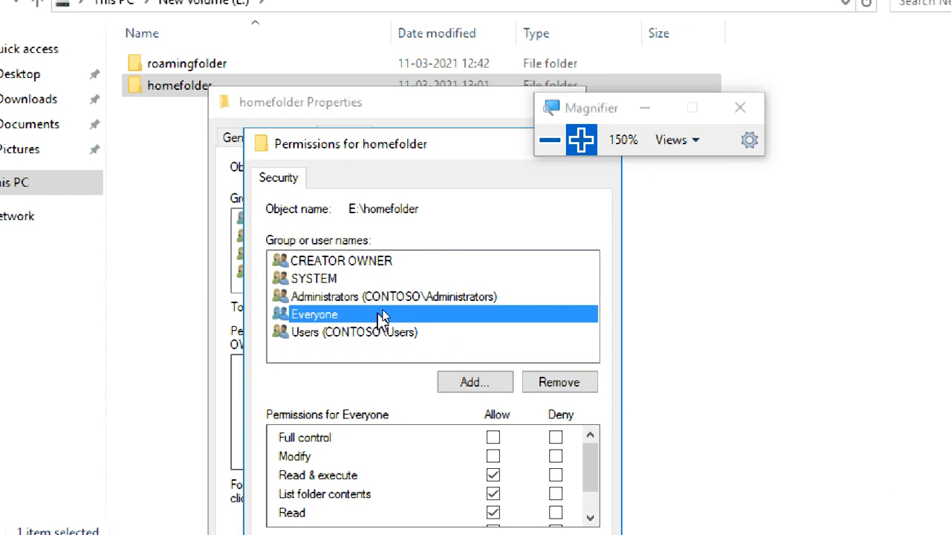
left_click(493, 437)
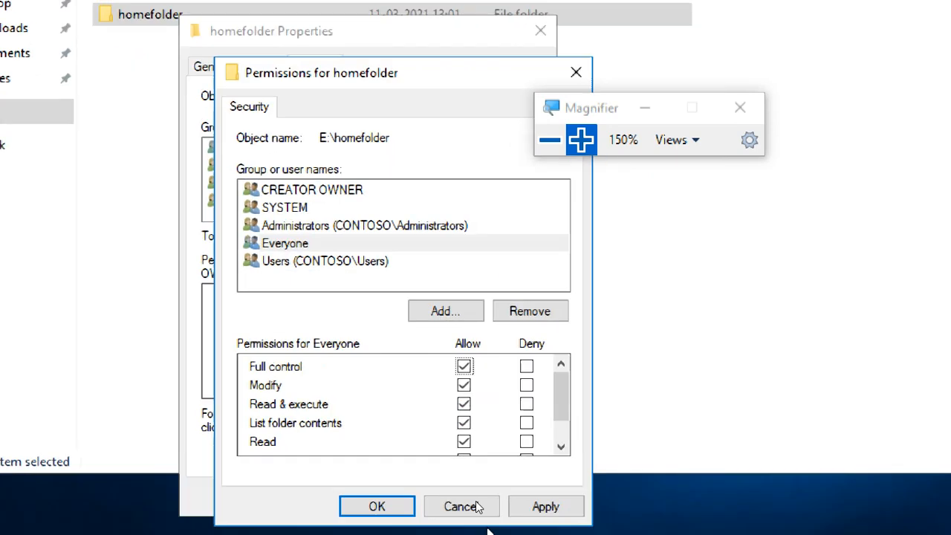
left_click(524, 499)
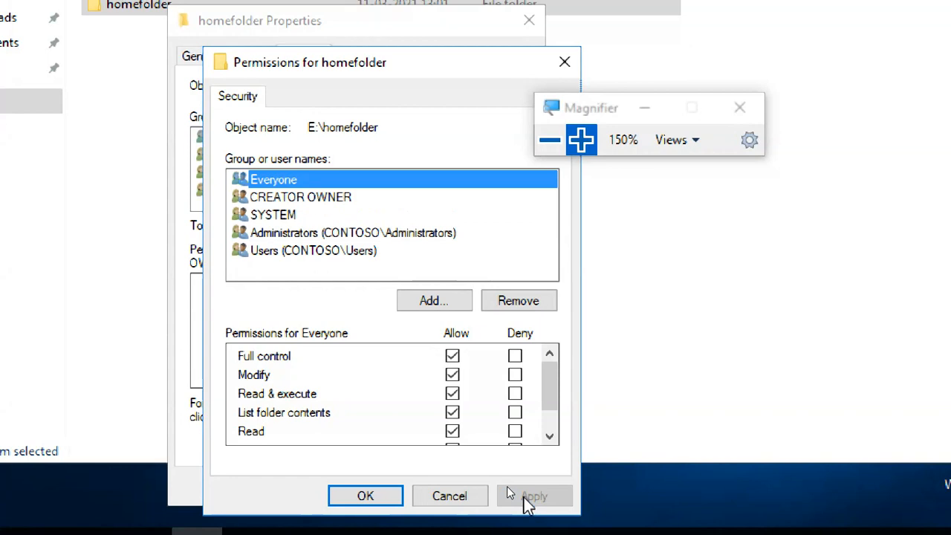
left_click(363, 498)
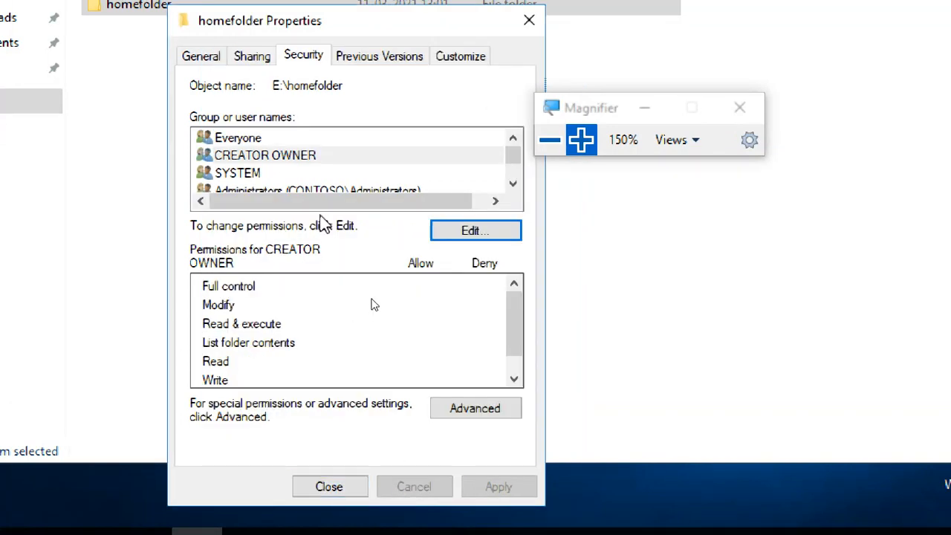
left_click(238, 138)
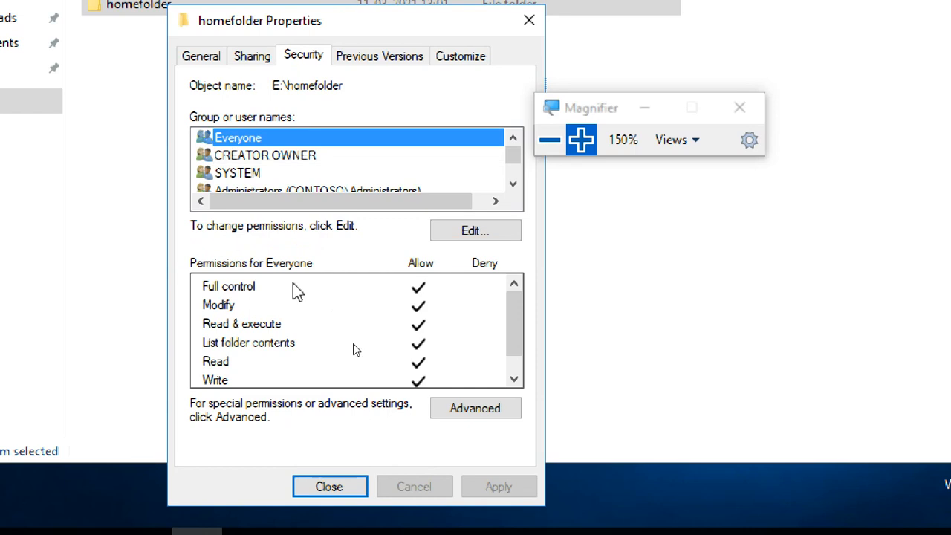
left_click(357, 489)
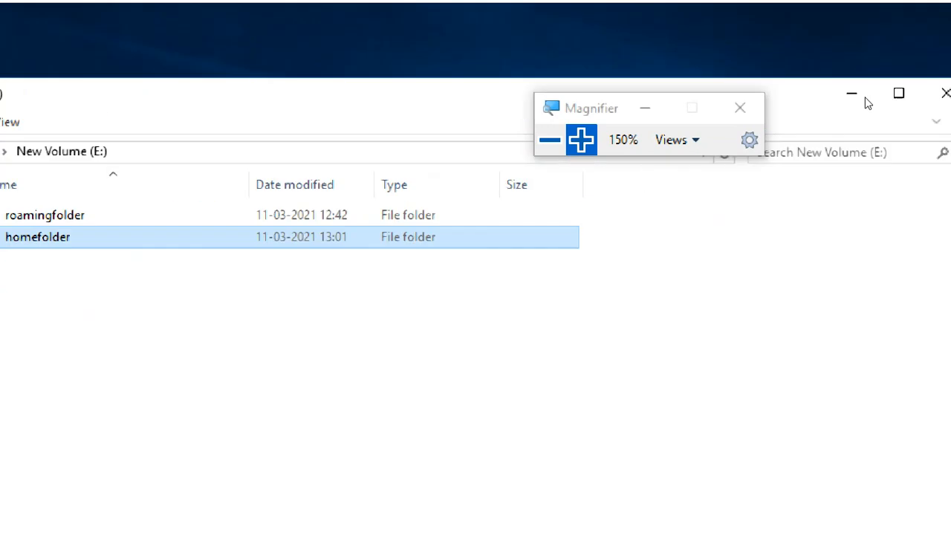
Step: Switch to Active Directory Users and Computers and open the profile settings of the second user in the JAVA organizational unit
left_click(903, 93)
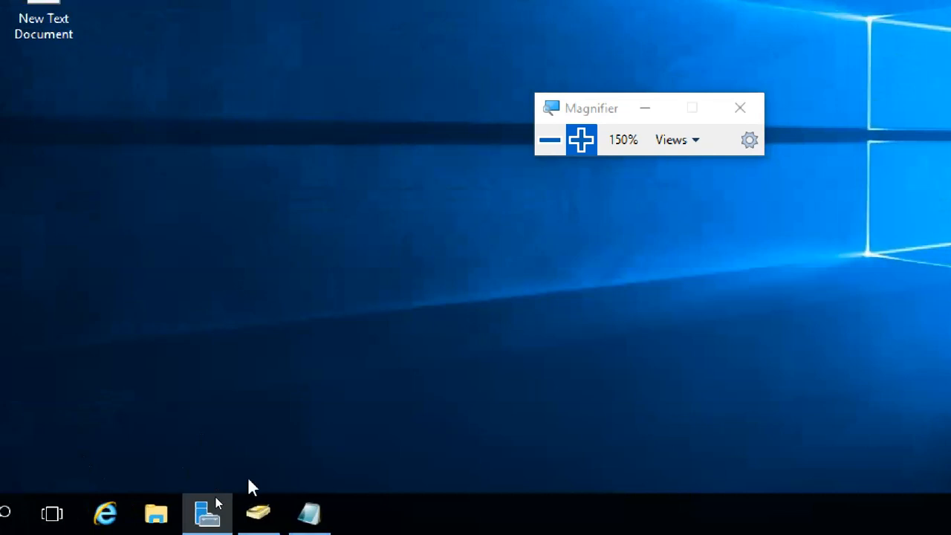
left_click(266, 522)
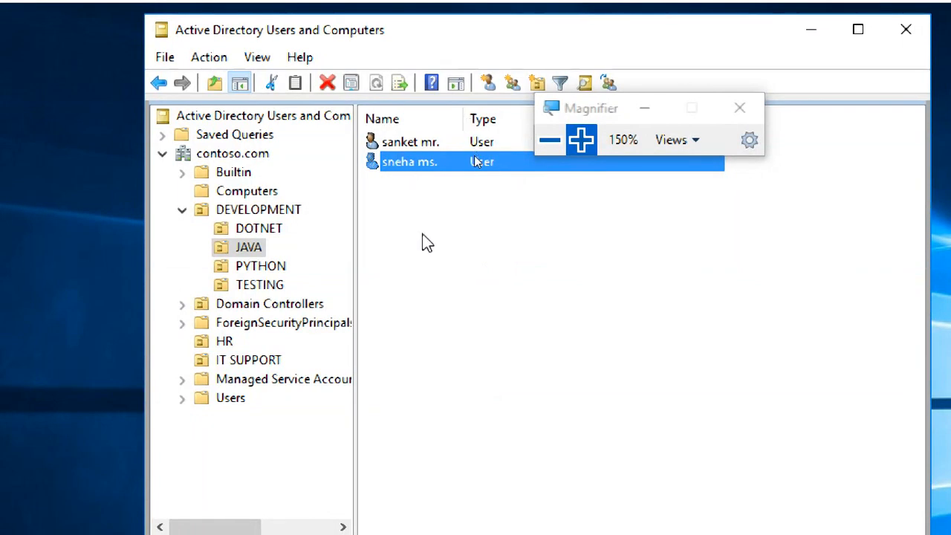
double_click(394, 165)
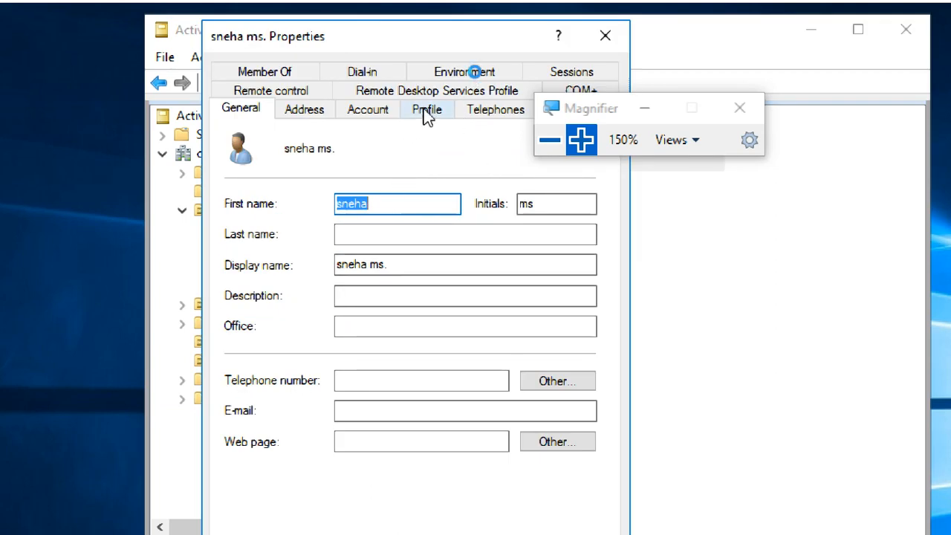
left_click(425, 110)
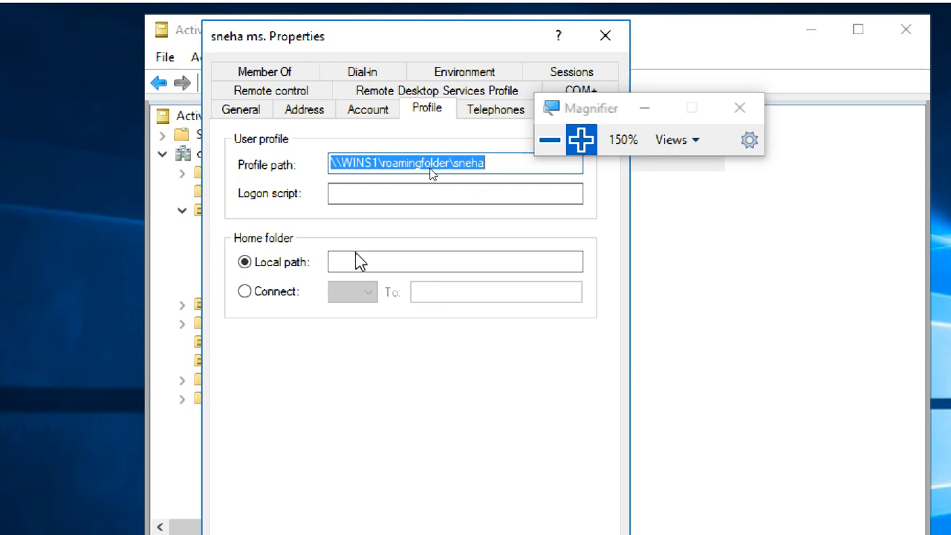
Step: Set the user's home folder to connect drive Z: to \\WINS1\homefolder
left_click(375, 260)
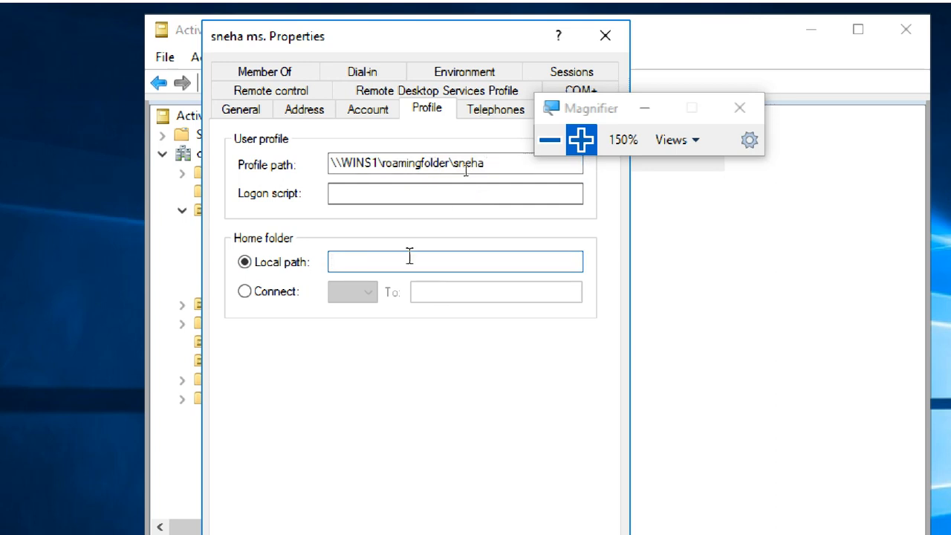
left_click(281, 296)
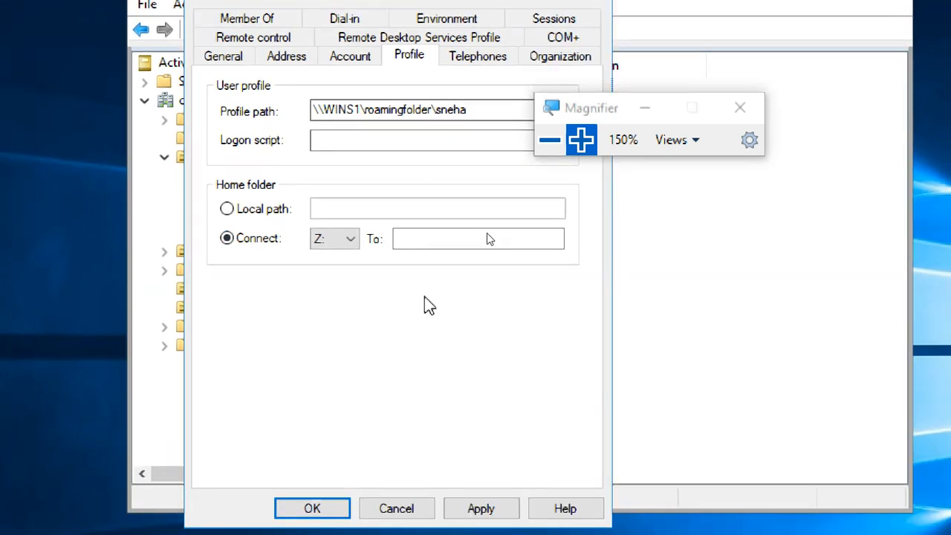
left_click(409, 242)
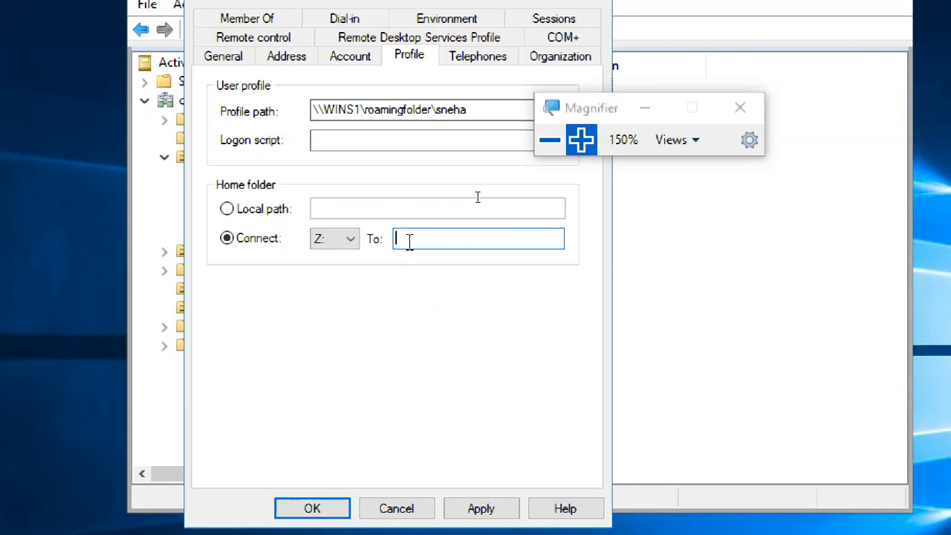
type("\\\\WINS1\\homefolder")
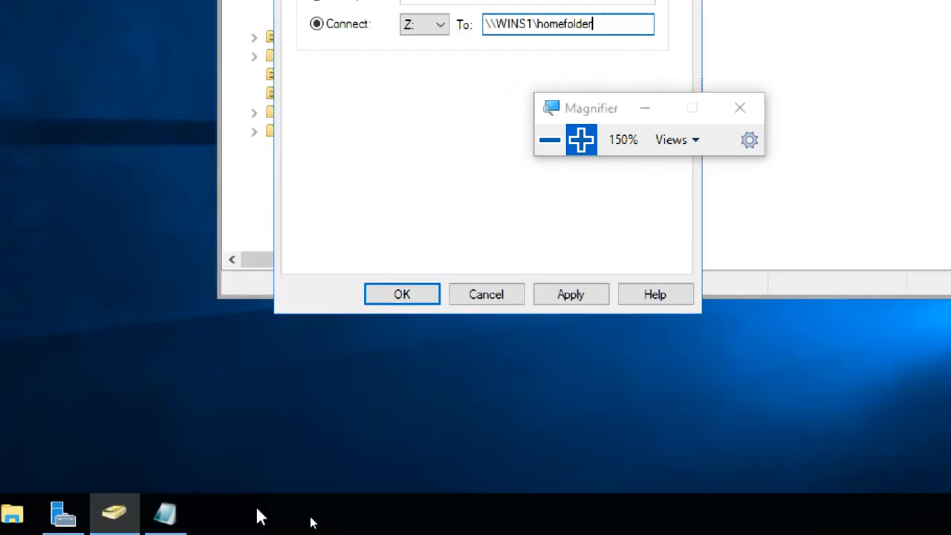
Step: Check the homefolder network path in the New Text Document notes and return to the user's profile settings
left_click(172, 513)
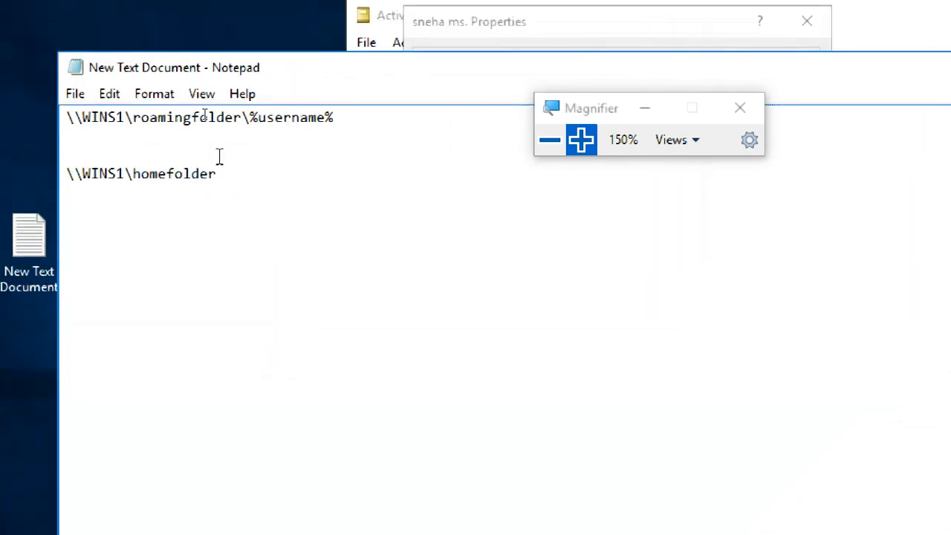
left_click_drag(220, 173, 43, 171)
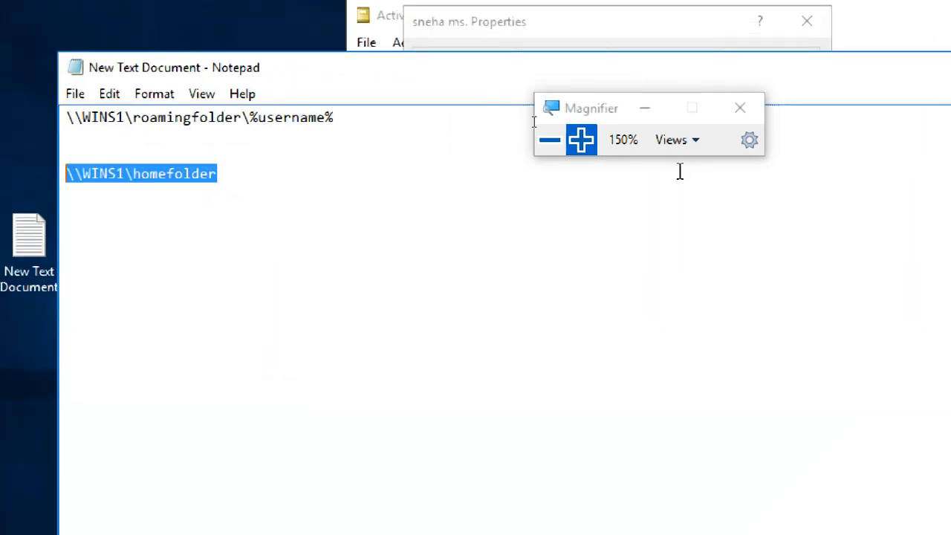
left_click(750, 84)
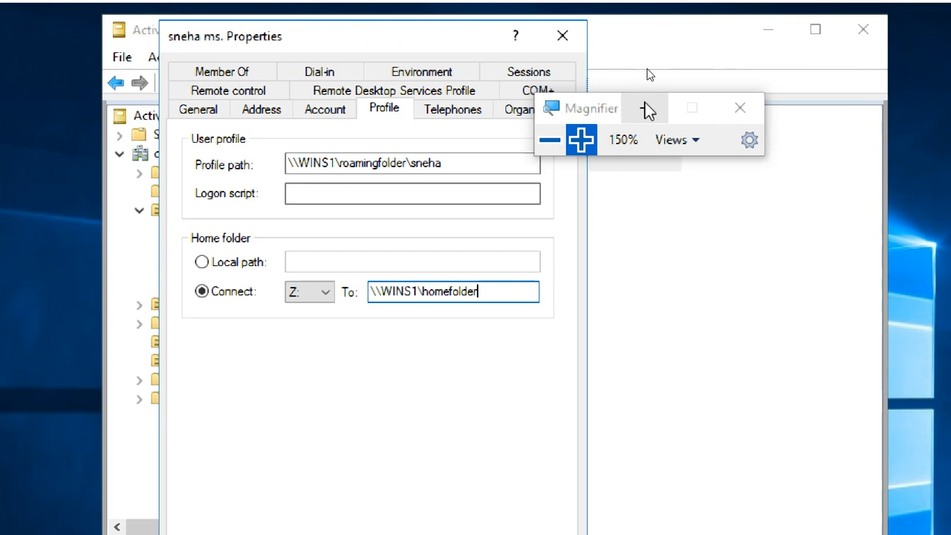
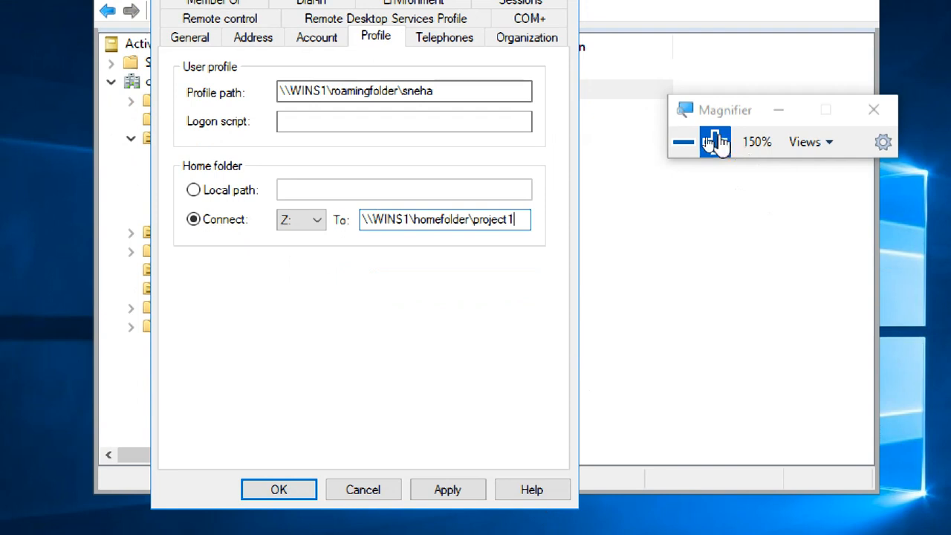
Step: Review the user's home folder path \\WINS1\homefolder\project1, apply it and close the user's properties
left_click(715, 142)
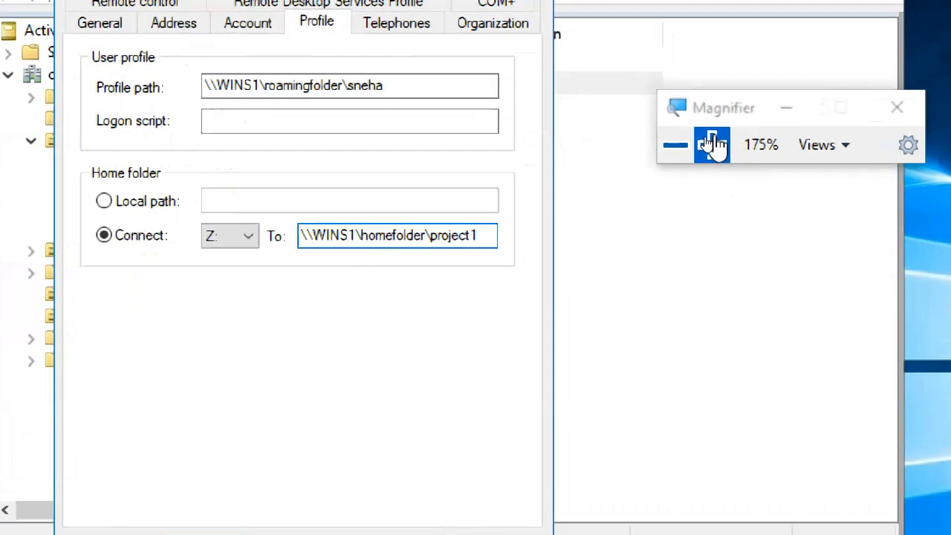
left_click(715, 142)
left_click(715, 142)
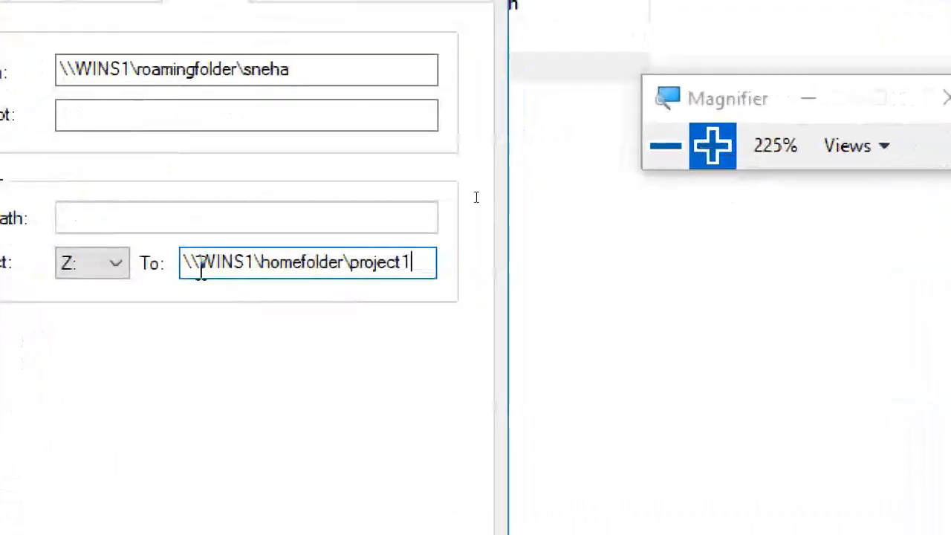
left_click_drag(345, 261, 134, 291)
key("ctrl+c")
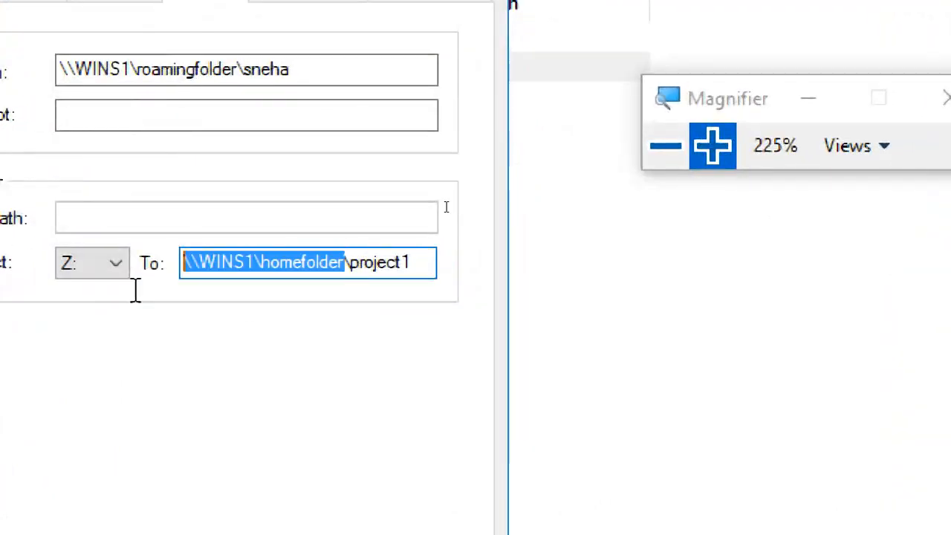
left_click(387, 262)
left_click_drag(430, 263, 353, 267)
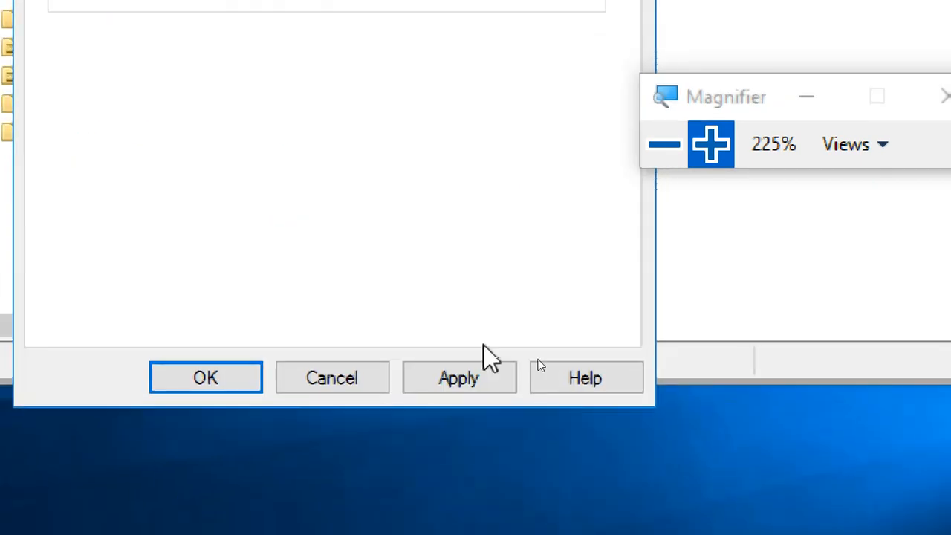
left_click(458, 379)
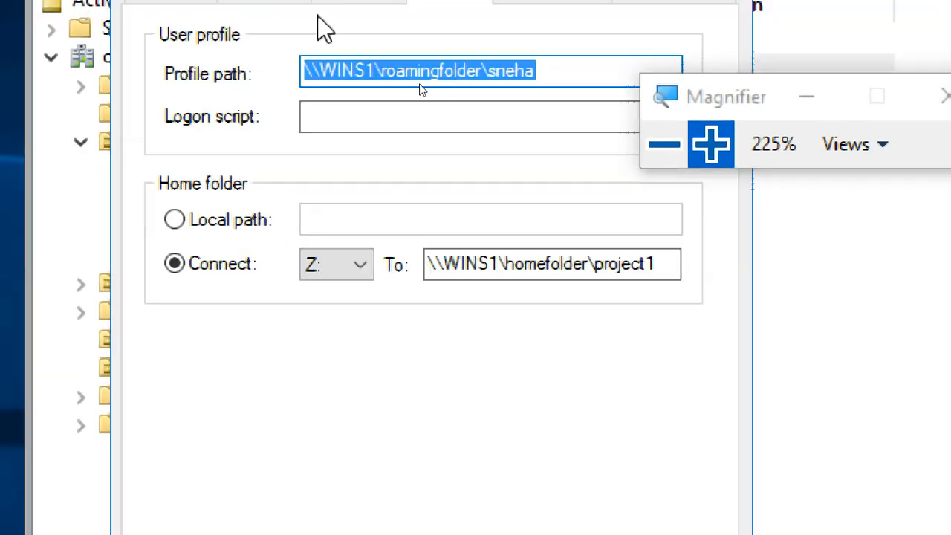
left_click(336, 473)
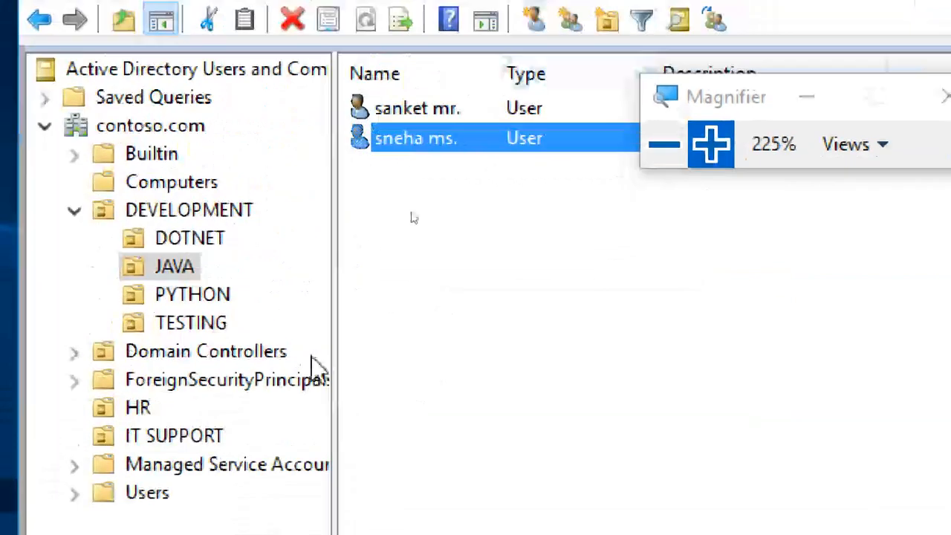
Step: Set the home folder of ITUSER1 in the IT SUPPORT organizational unit to connect drive Z: to \\WINS1\homefolder\project1
left_click(178, 437)
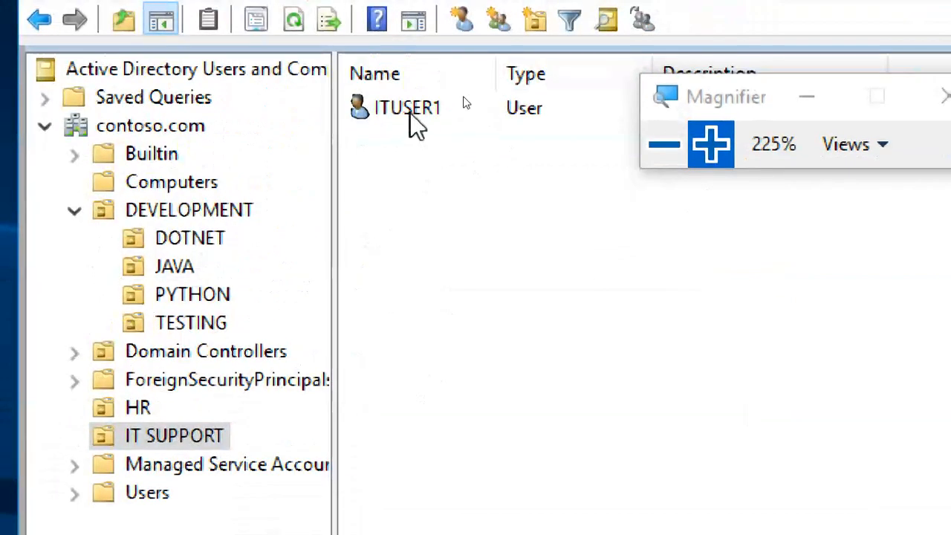
double_click(409, 111)
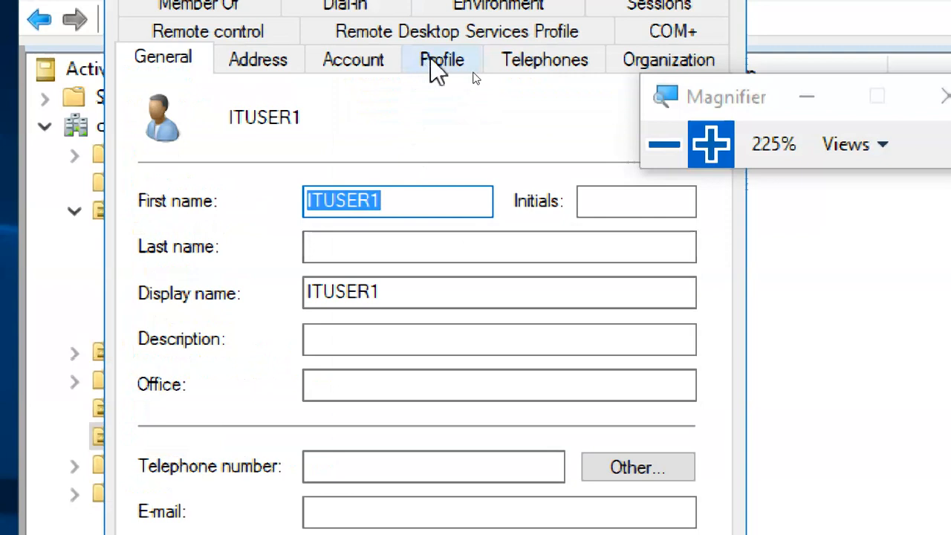
left_click(435, 61)
left_click(220, 338)
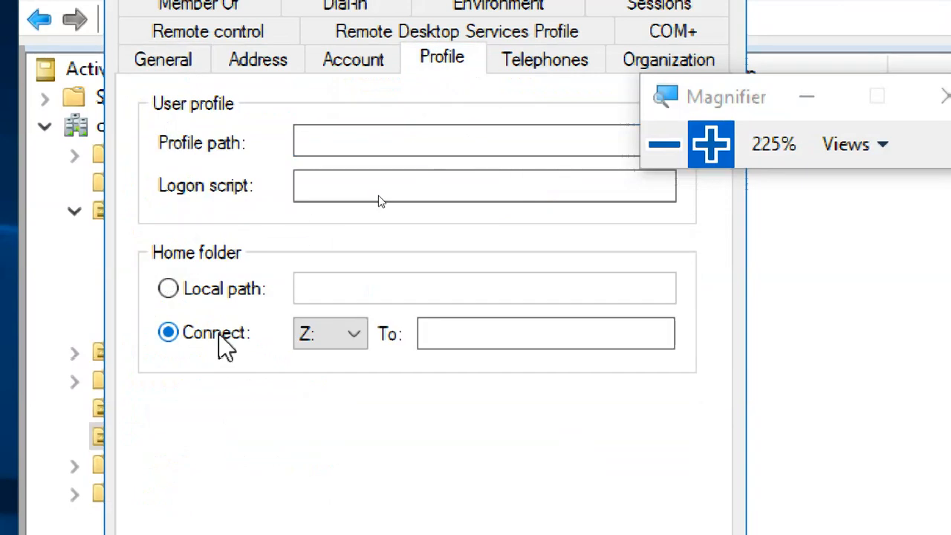
left_click(467, 334)
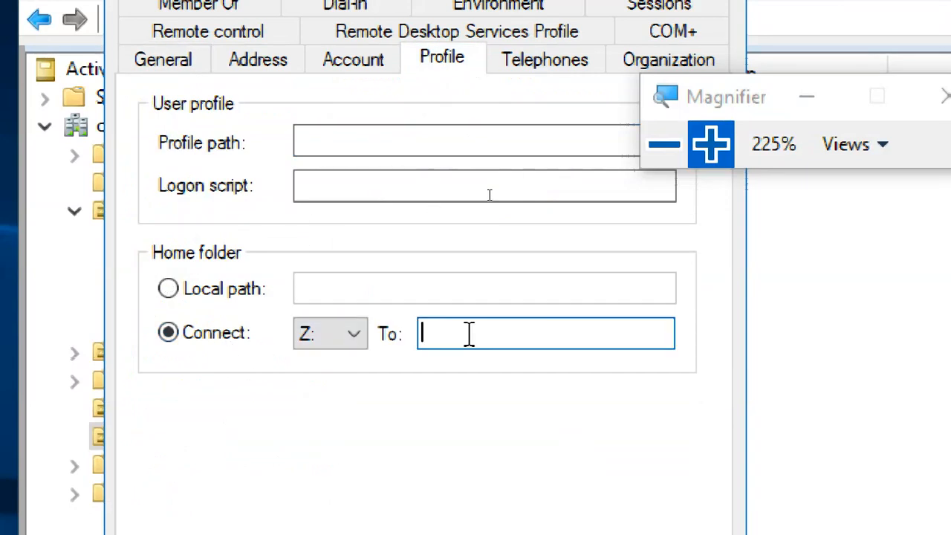
key("ctrl+v")
left_click(329, 139)
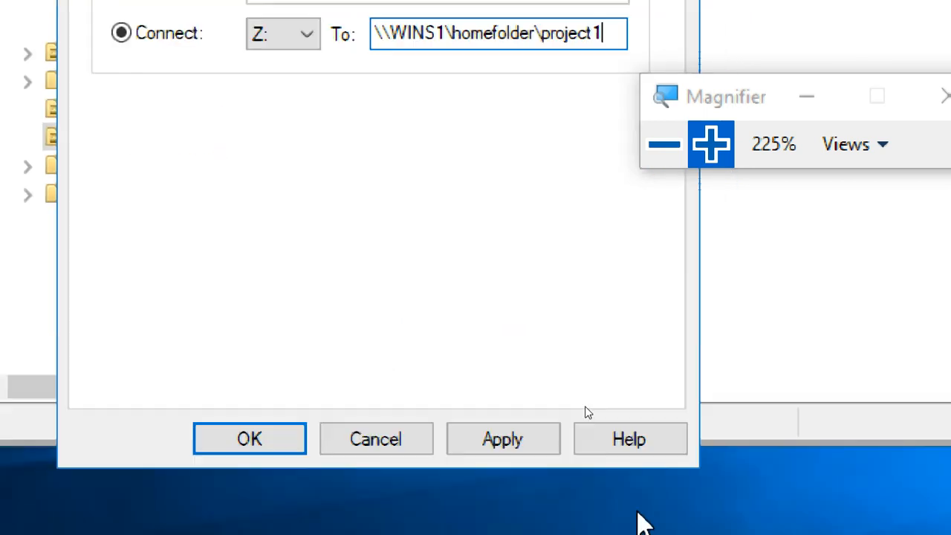
Step: Apply ITUSER1's profile settings, granting the user full control of the existing home folder, and close the properties
left_click(502, 439)
left_click(475, 333)
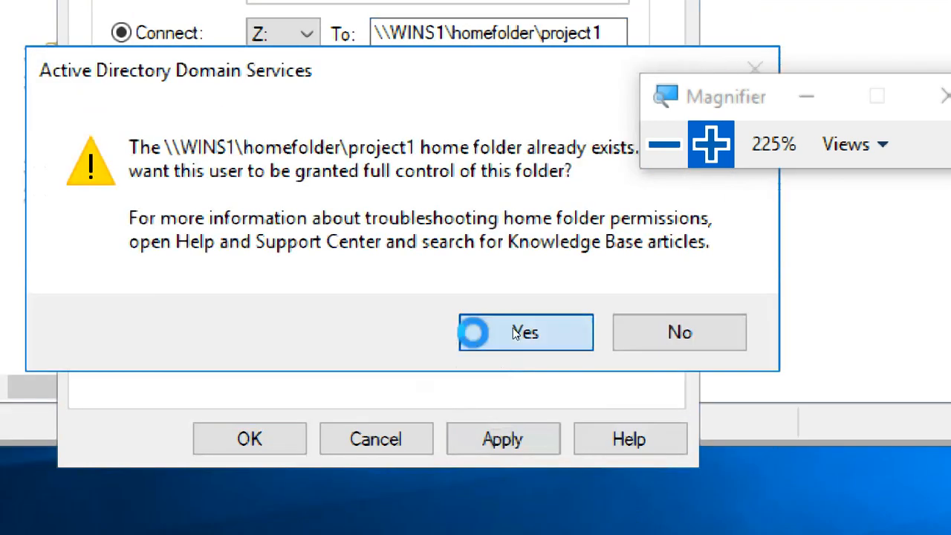
left_click(253, 443)
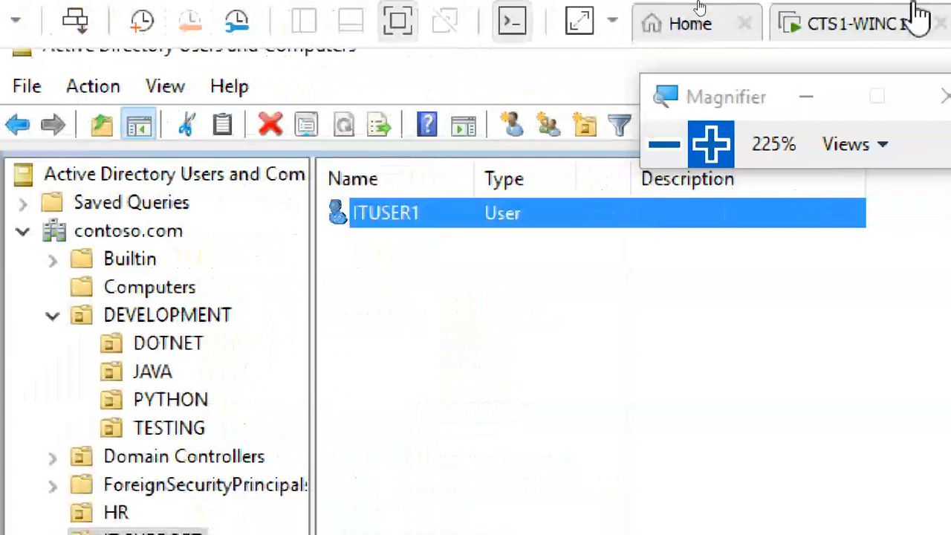
Step: Switch to the client virtual machine and sign in to the CONTOSO domain account with the user's password
left_click(851, 12)
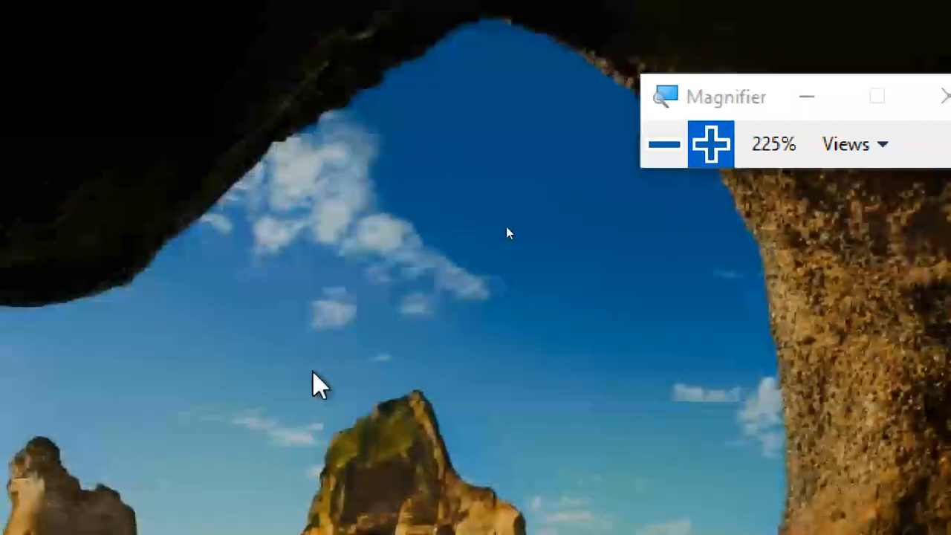
left_click(314, 374)
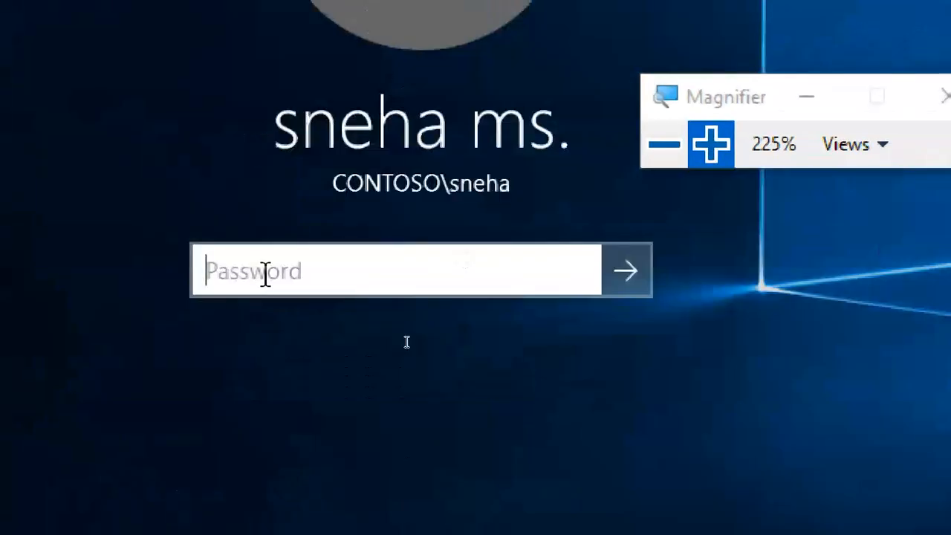
type("Pa")
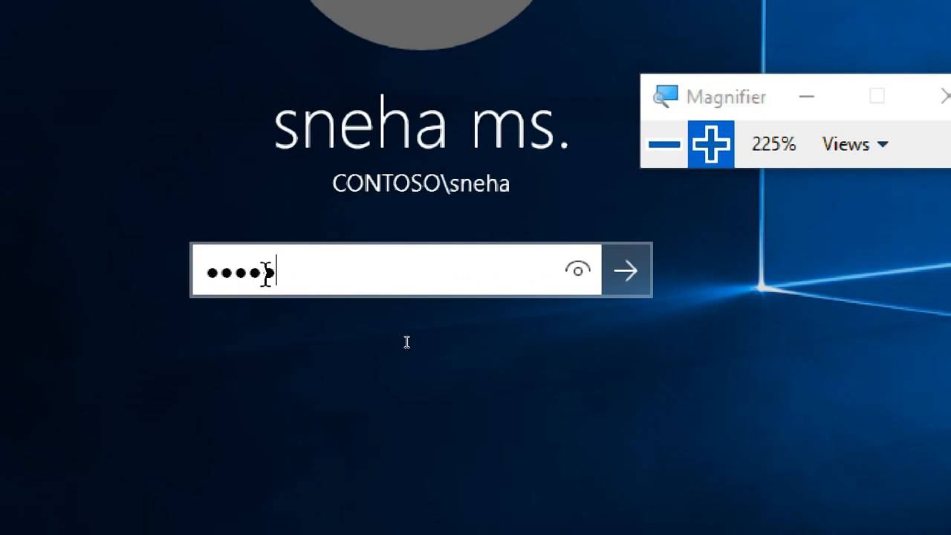
key("Return")
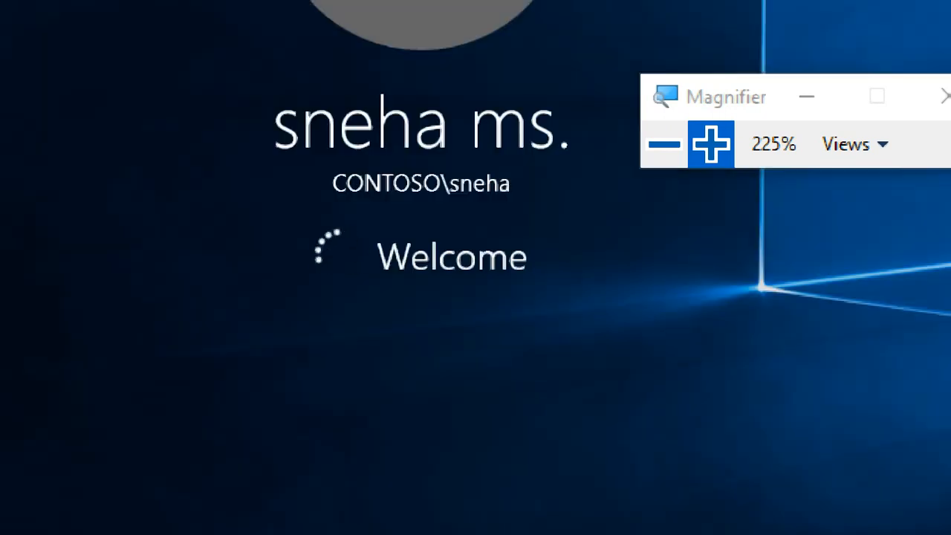
Step: Browse This PC on the client and open the project1 (\\WINS1\homefolder) network drive Z:
left_click(667, 149)
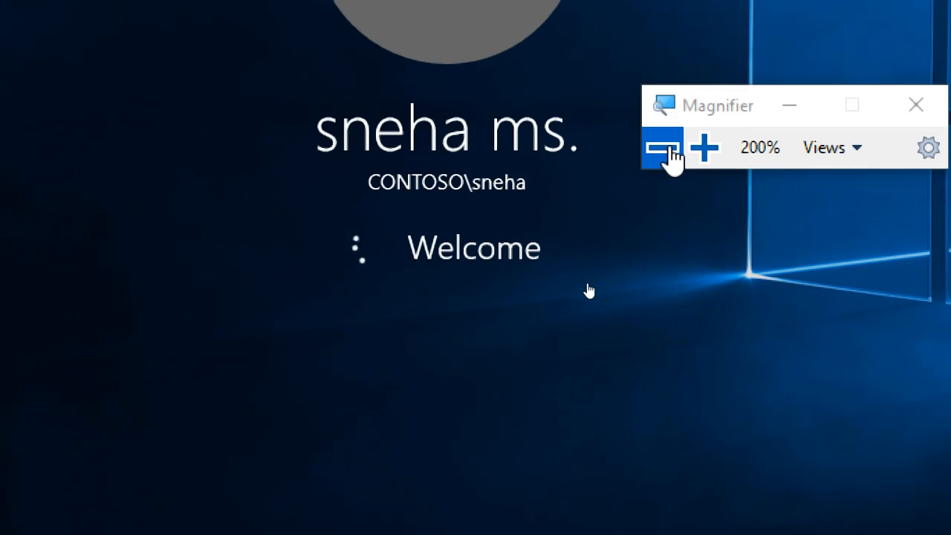
left_click(667, 148)
left_click(667, 149)
left_click(668, 148)
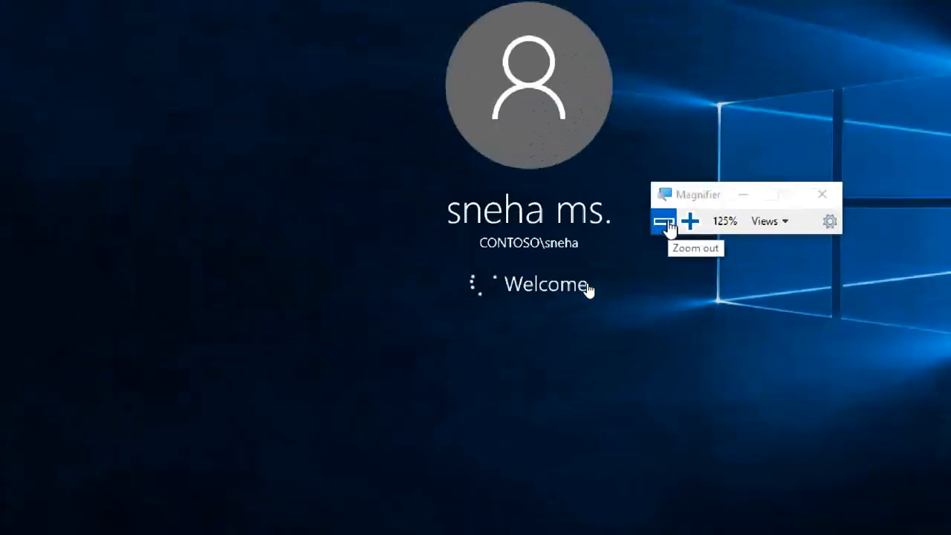
left_click(667, 224)
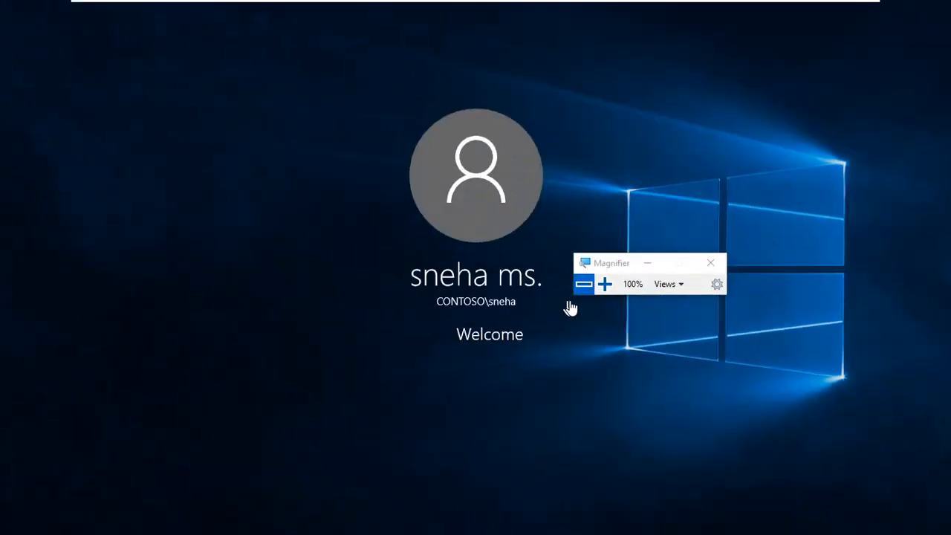
left_click(598, 288)
left_click(599, 287)
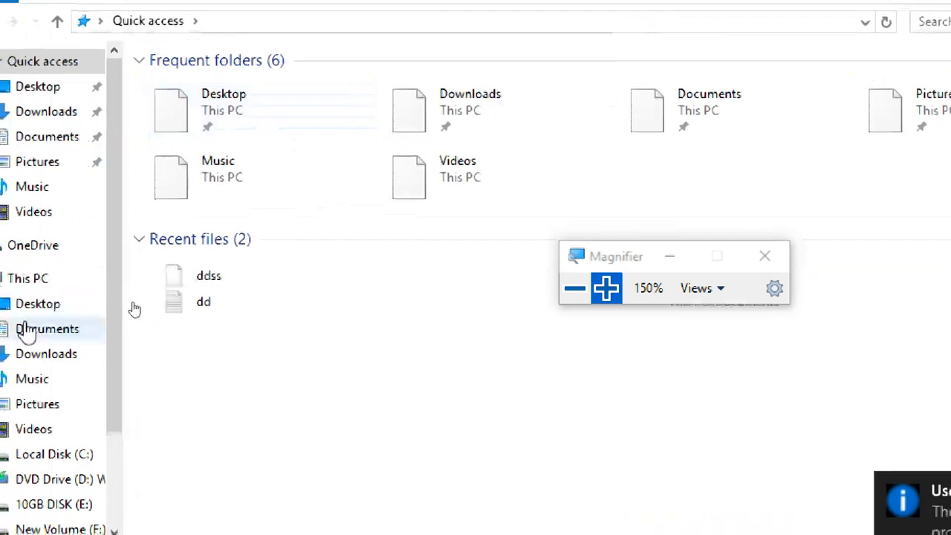
left_click(60, 281)
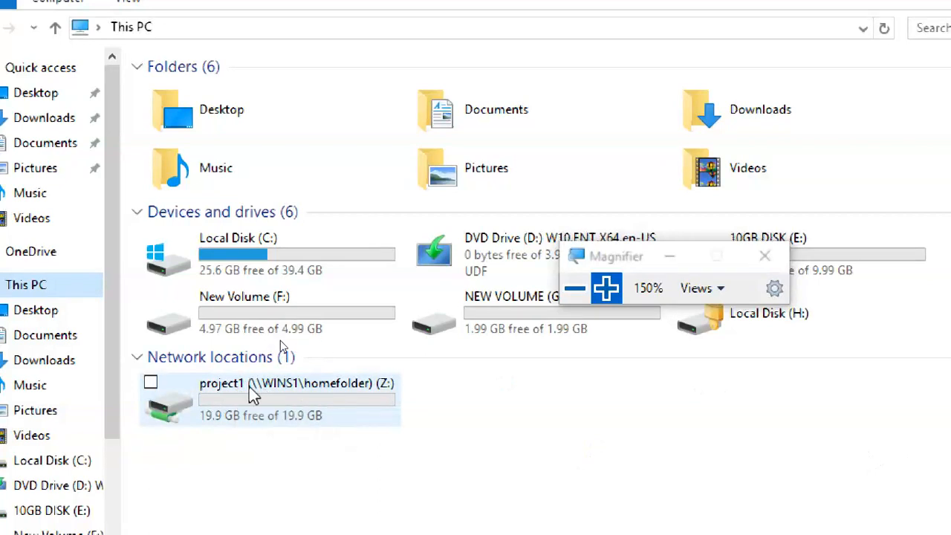
double_click(303, 395)
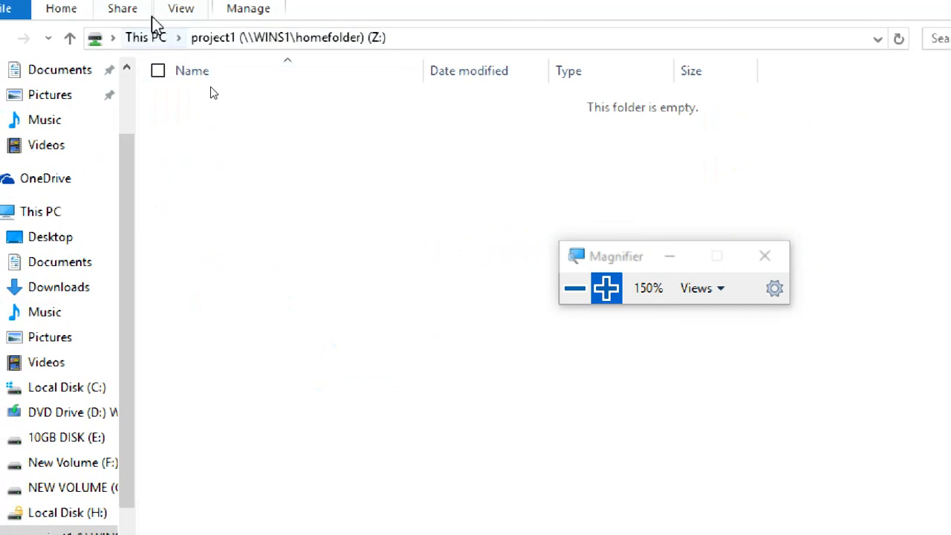
Step: Create a text document named jaja in the project1 network drive
right_click(319, 153)
mouse_move(251, 355)
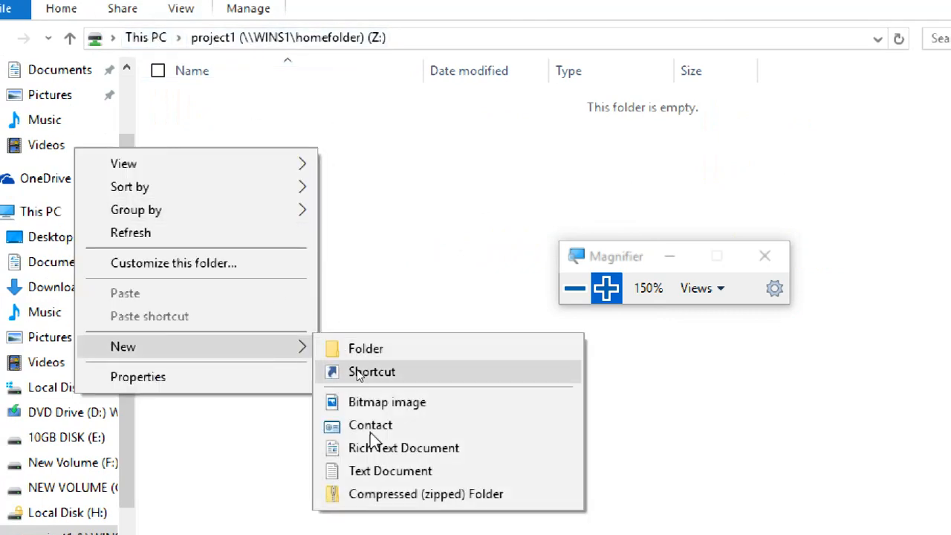
left_click(355, 471)
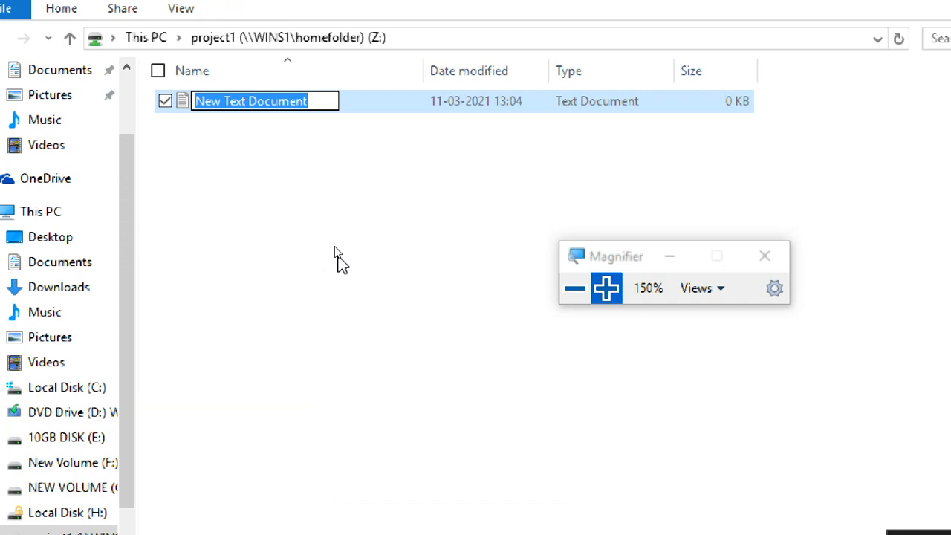
type("jaja")
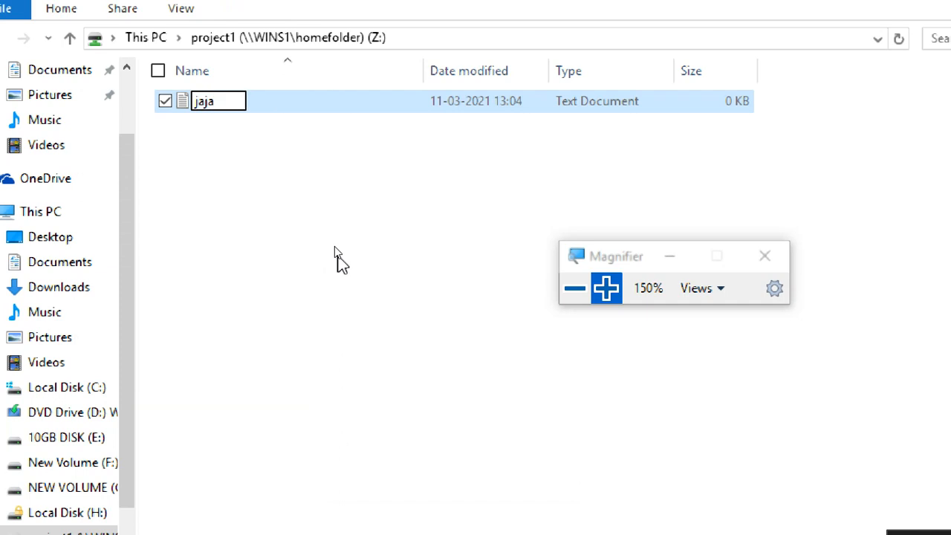
left_click(334, 246)
Step: Create a second text document named wqw in the project1 network drive
right_click(334, 252)
mouse_move(321, 481)
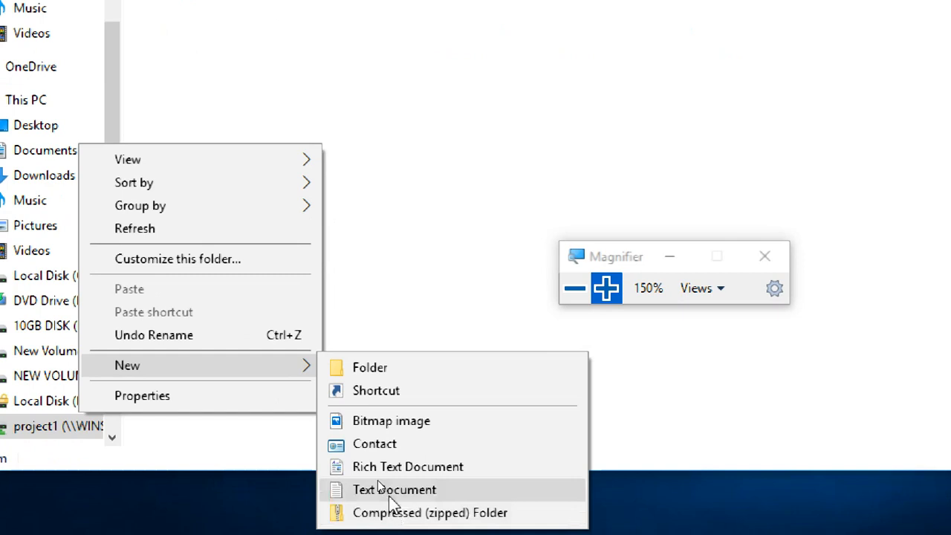
left_click(379, 485)
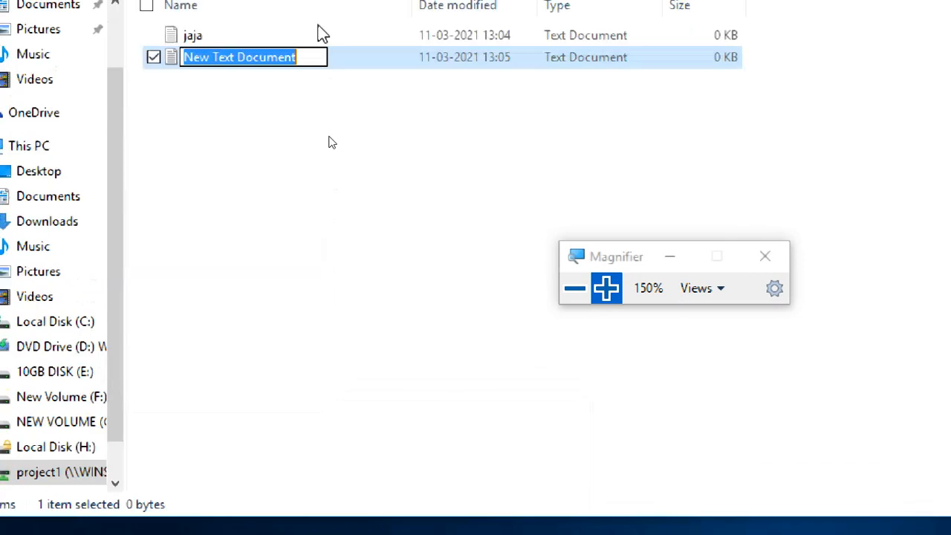
type("wqw")
key("Return")
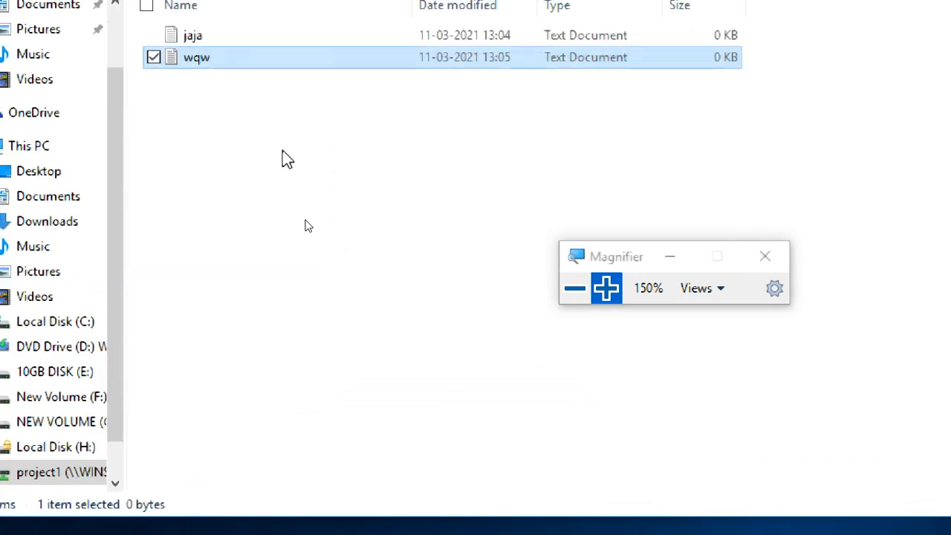
Step: Create a rich text document named dssad in the project1 network drive and close the folder window
left_click(284, 153)
right_click(284, 153)
mouse_move(249, 373)
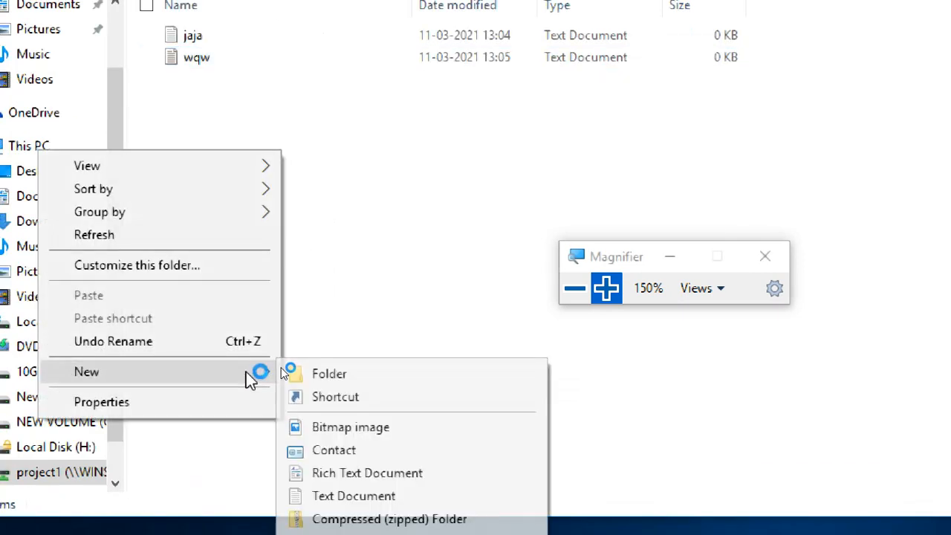
left_click(341, 474)
type("dssad")
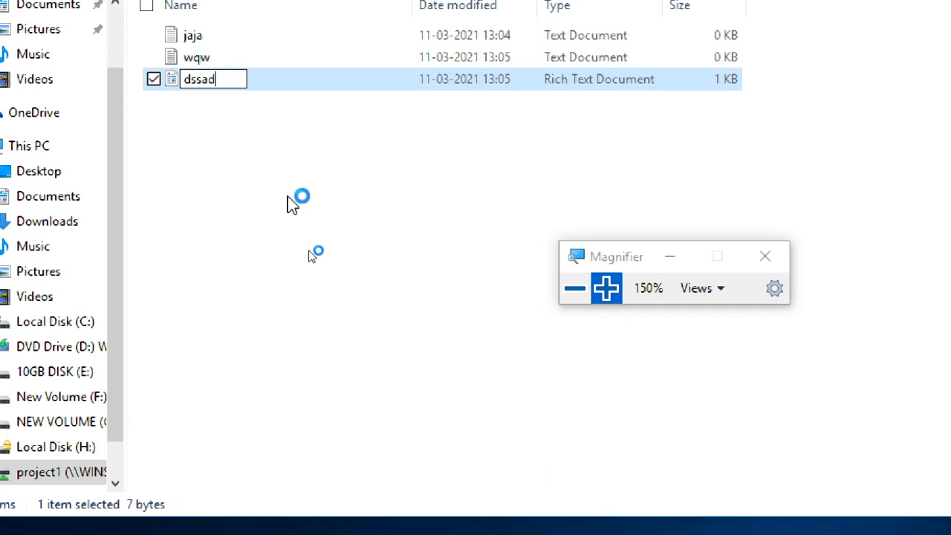
left_click(290, 201)
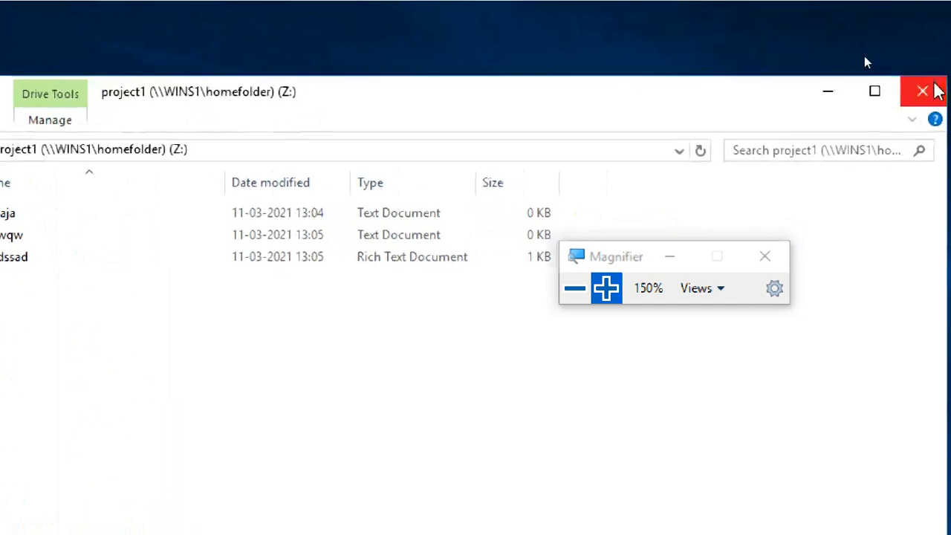
left_click(936, 91)
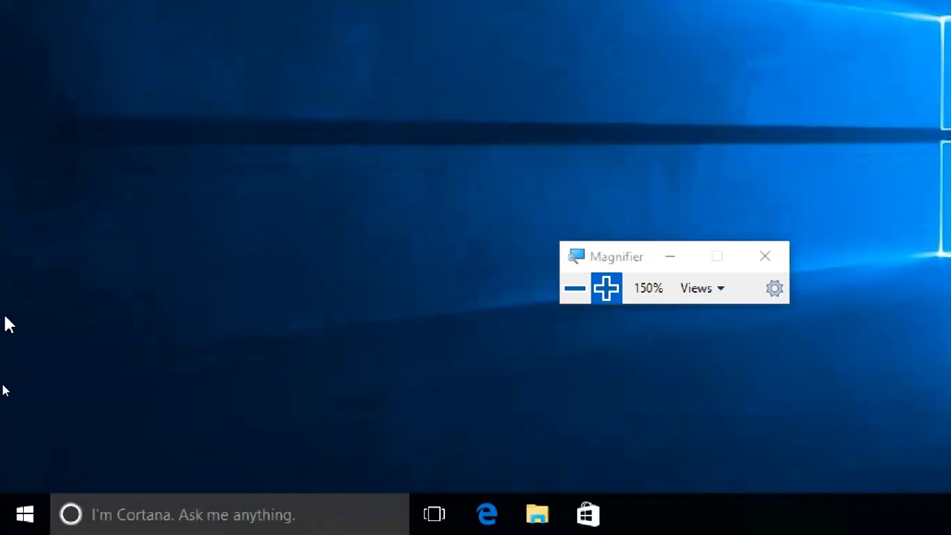
Step: Sign the current domain user out of the Windows 10 client
key("super")
key("super")
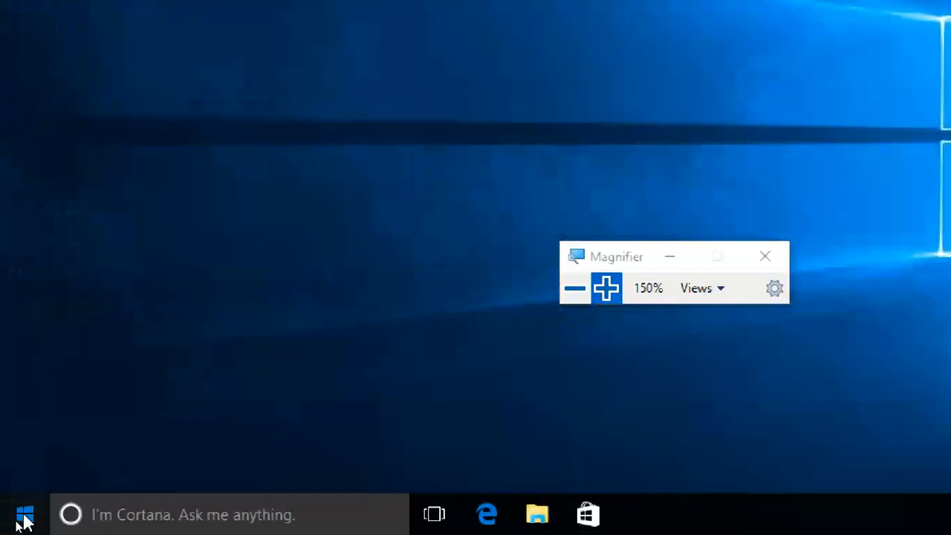
left_click(25, 520)
left_click(50, 63)
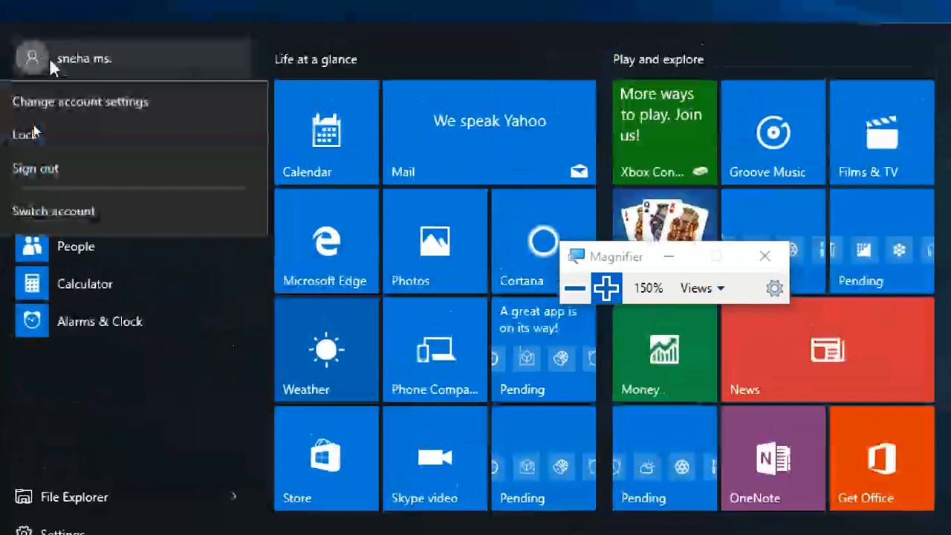
left_click(62, 170)
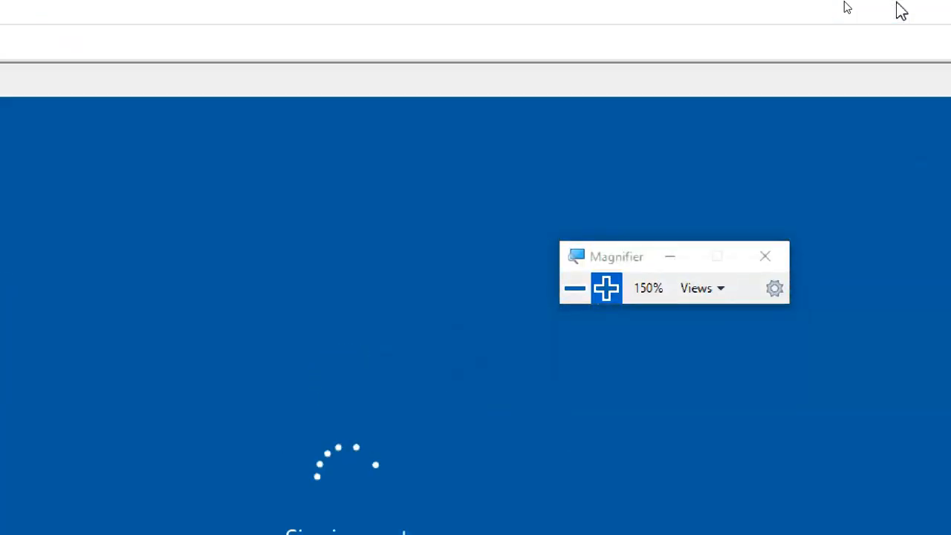
Step: Switch to the CTS1-WINS1 virtual machine and inspect the roamingfolder on New Volume (E:)
left_click(574, 288)
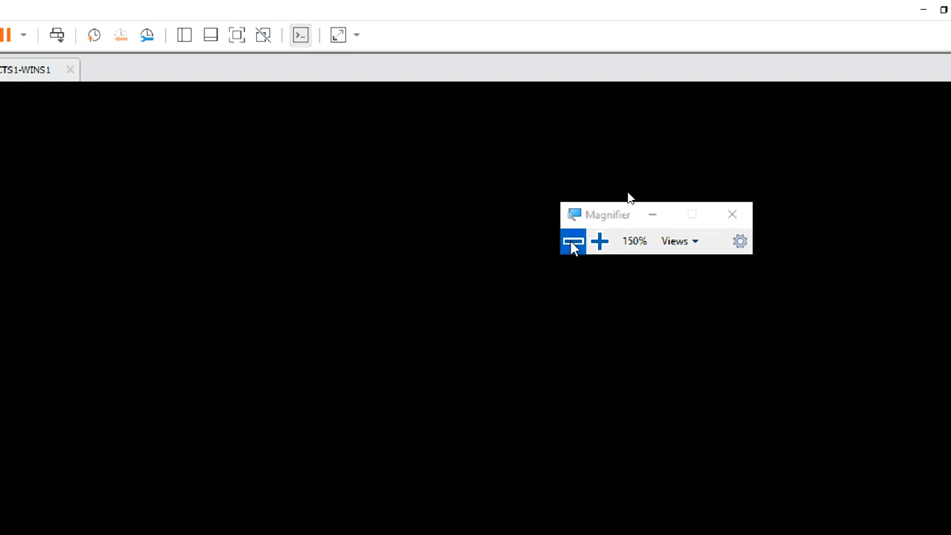
left_click(574, 288)
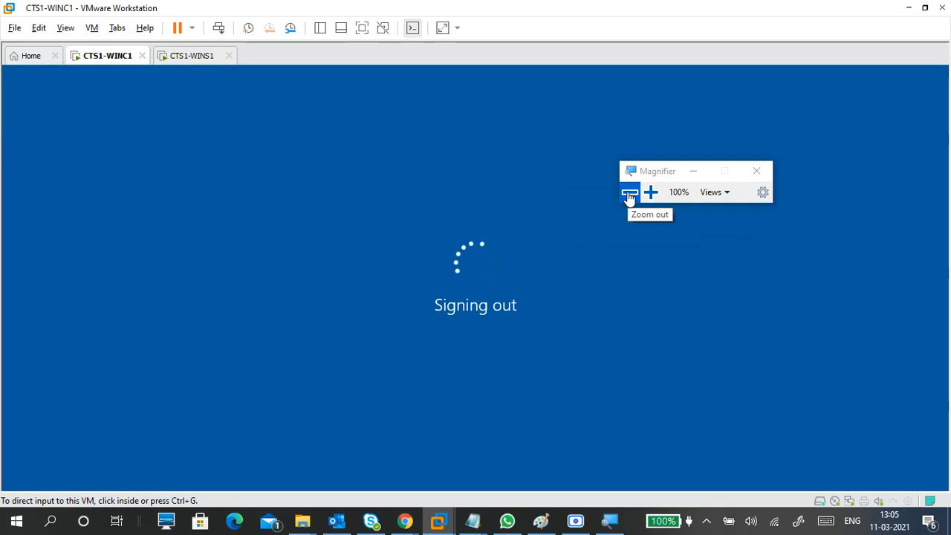
left_click(649, 194)
left_click(649, 194)
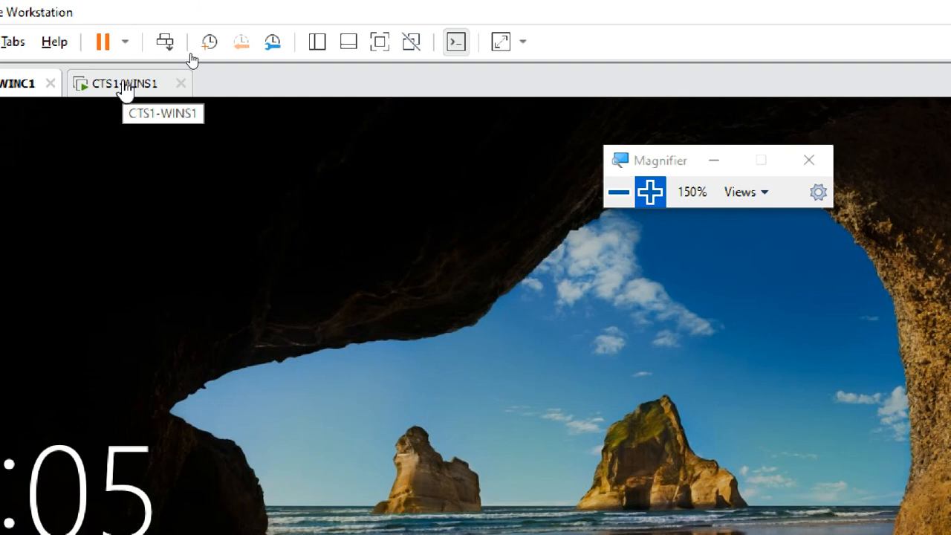
left_click(135, 83)
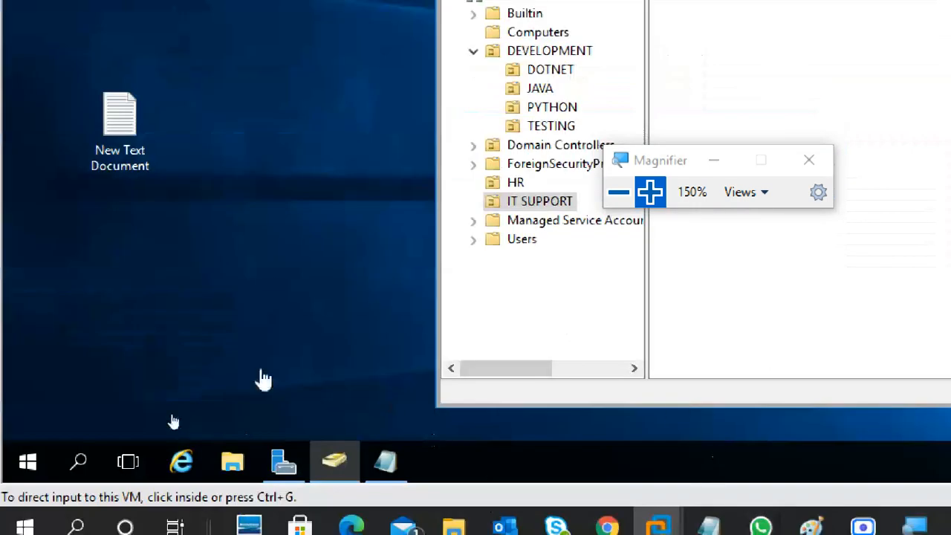
left_click(245, 459)
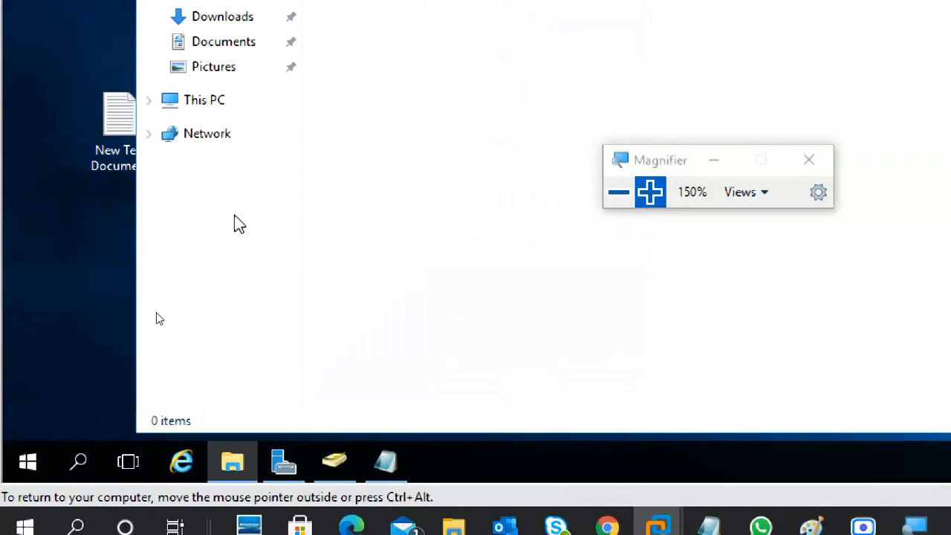
left_click(205, 100)
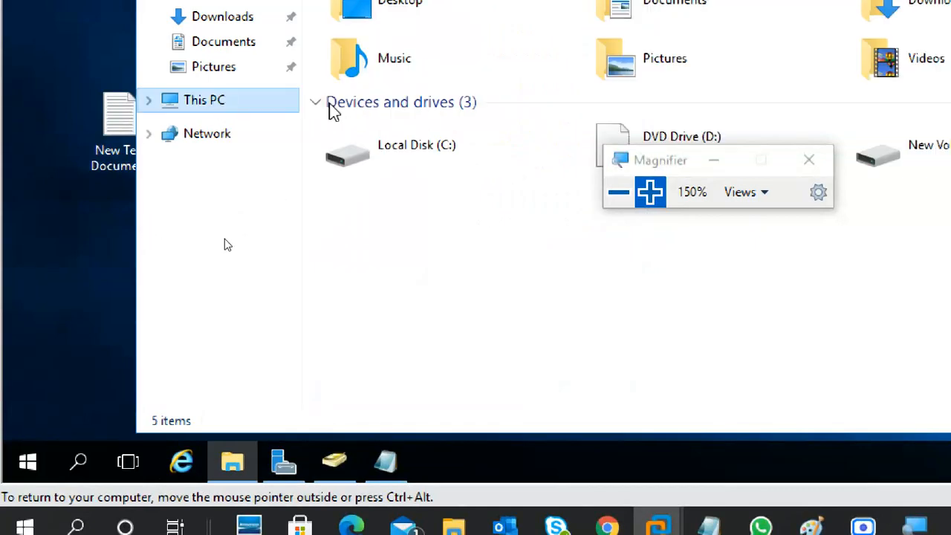
double_click(890, 128)
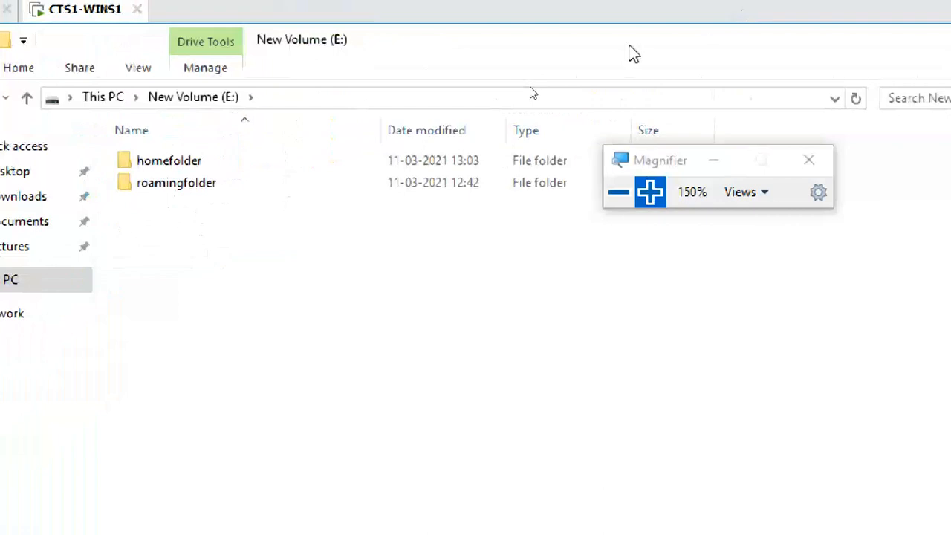
double_click(248, 180)
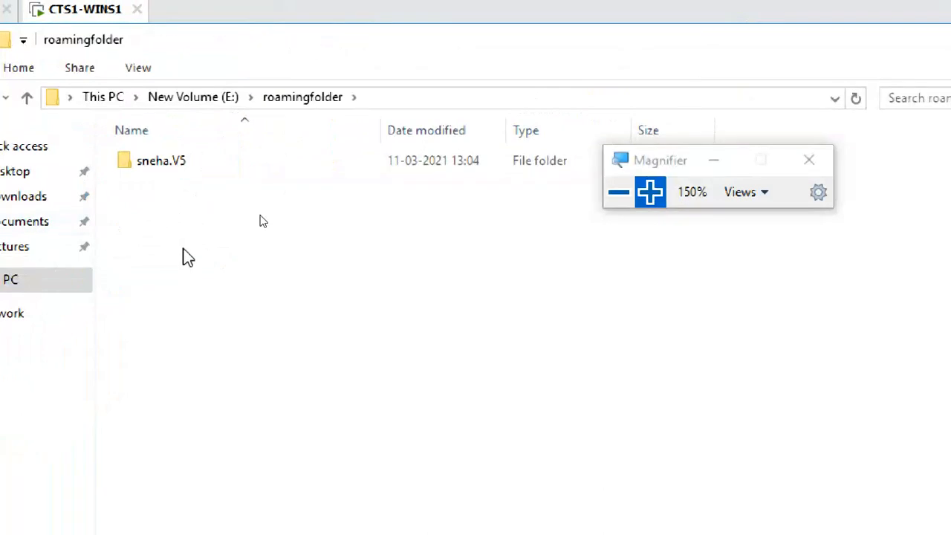
Step: Inspect the project1 folder inside homefolder on New Volume (E:) for the files created from the client, and close the window
left_click(193, 97)
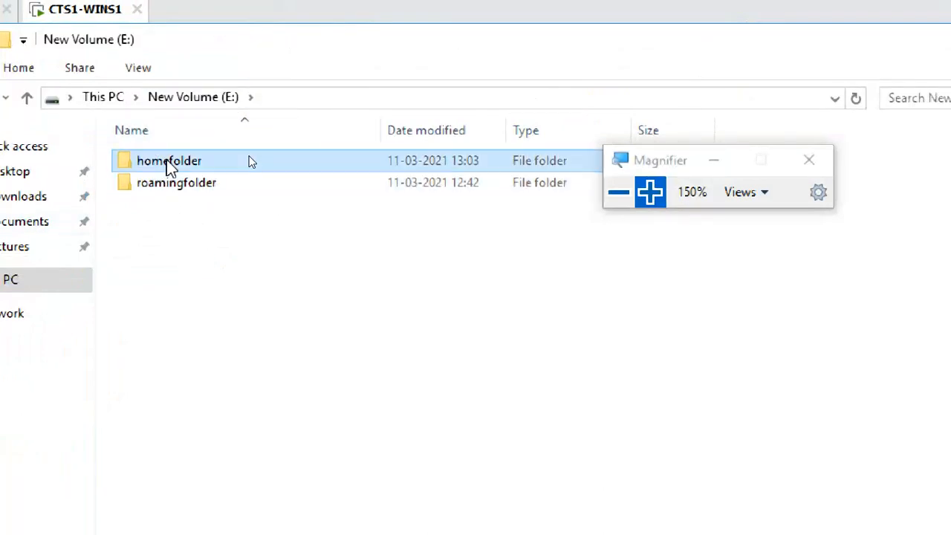
double_click(249, 162)
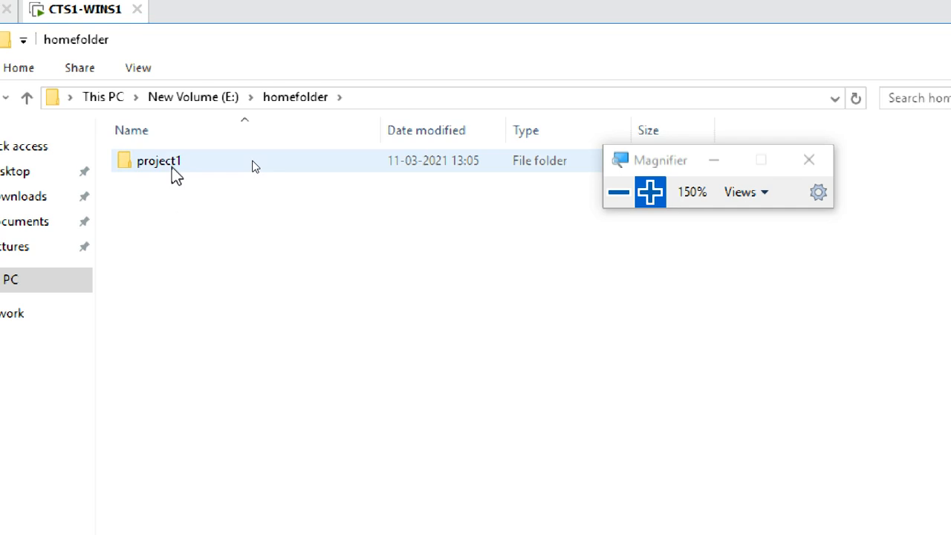
double_click(253, 164)
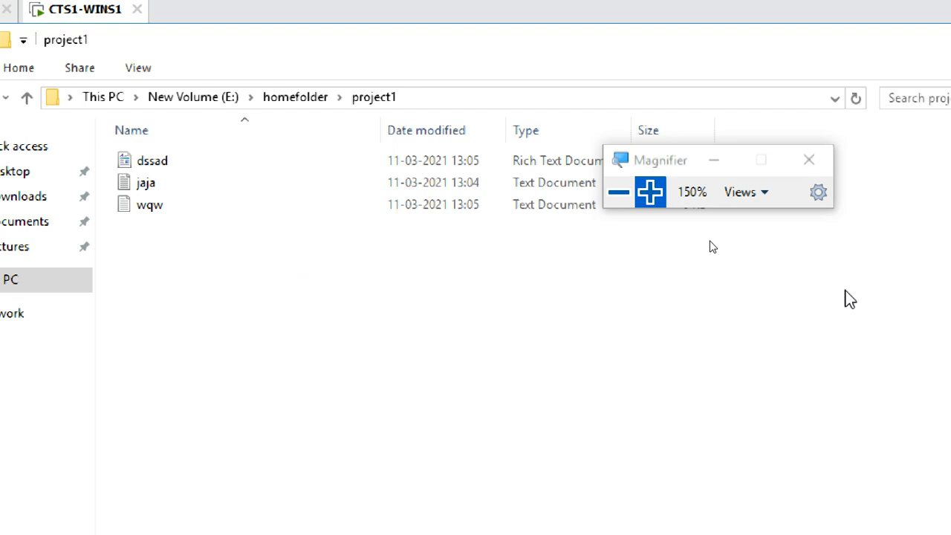
left_click(944, 112)
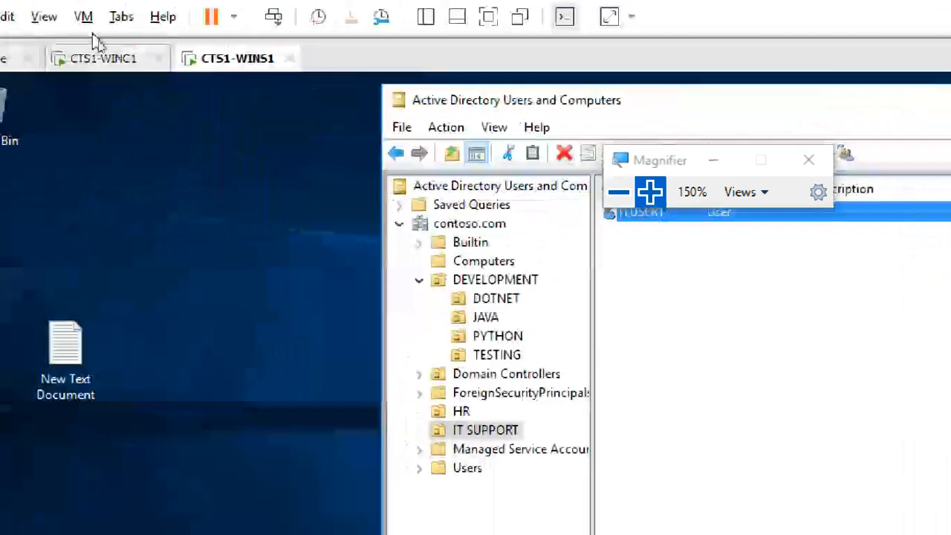
Step: Switch to the CTS1-WINC1 virtual machine and sign in to CONTOSO as ituser1 with the account password
left_click(106, 63)
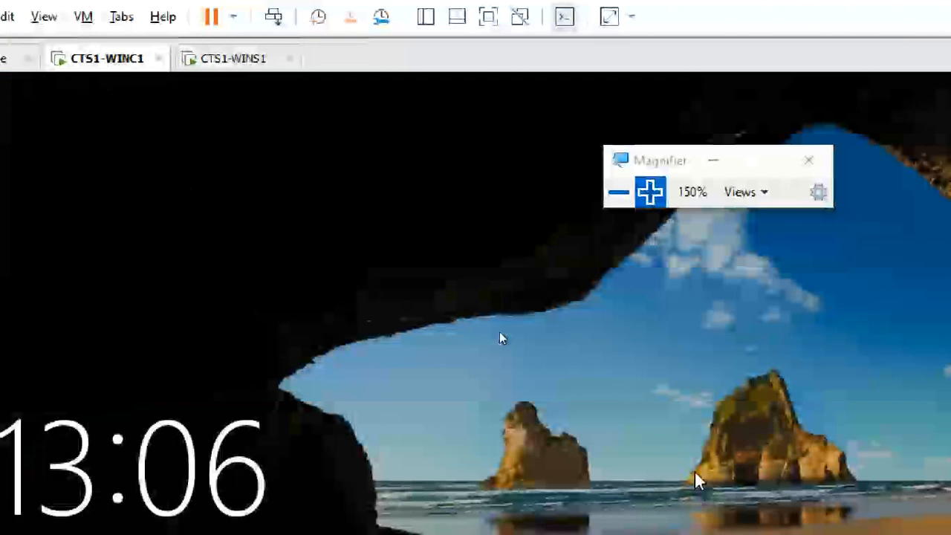
left_click(696, 480)
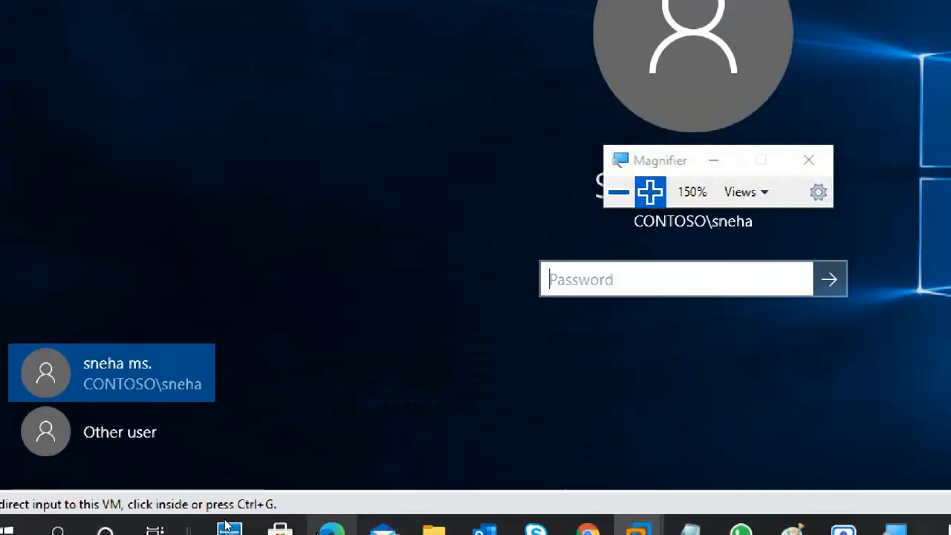
left_click(143, 436)
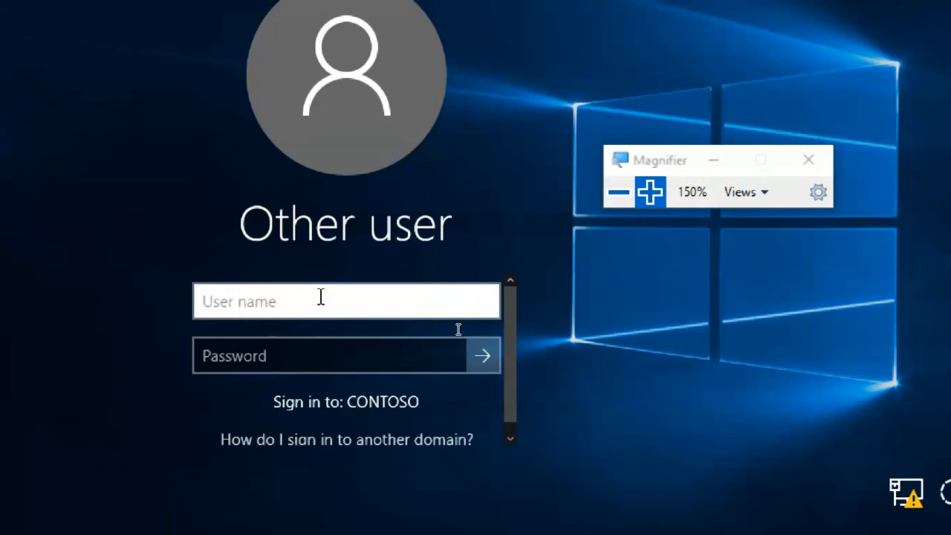
type("ituser1")
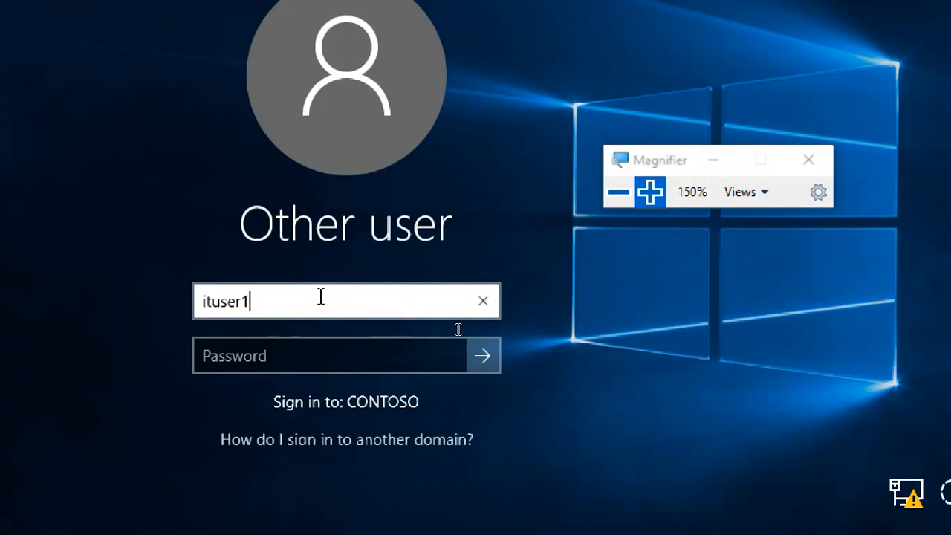
key("Tab")
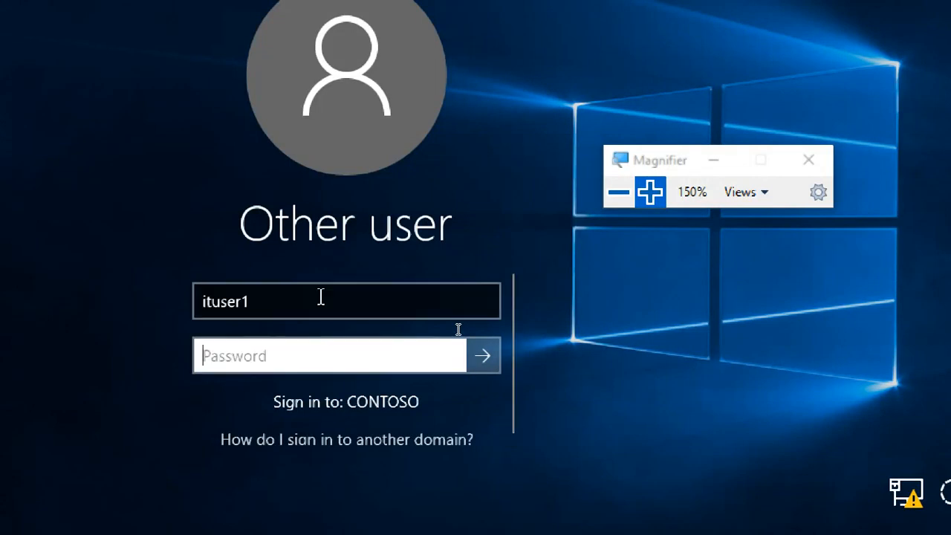
type("Pa$")
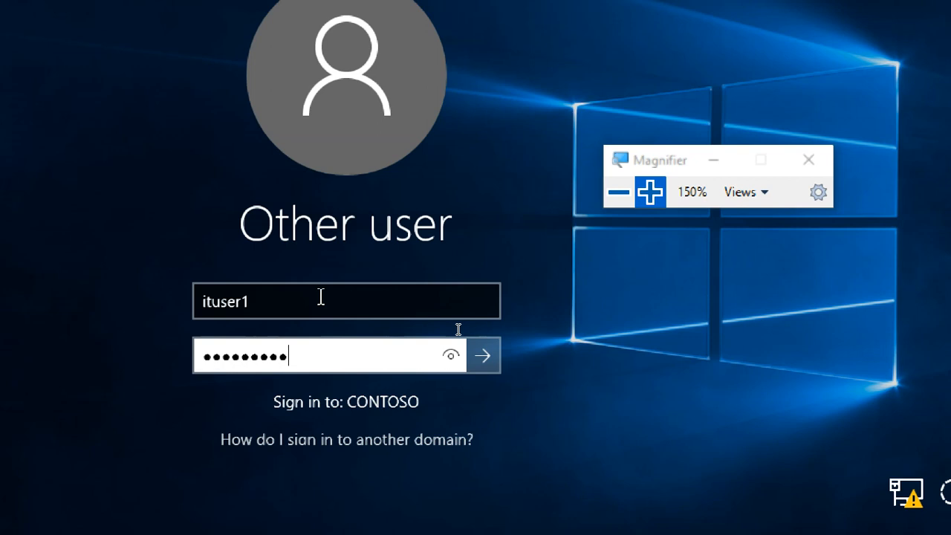
key("Return")
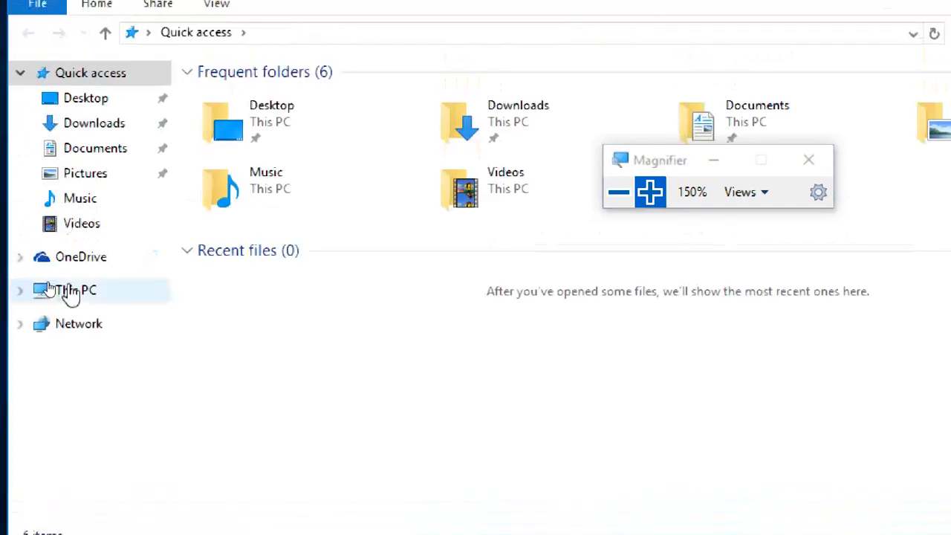
Step: Check This PC for the mapped drive and request network discovery and file sharing to be turned on from the Network location
left_click(70, 294)
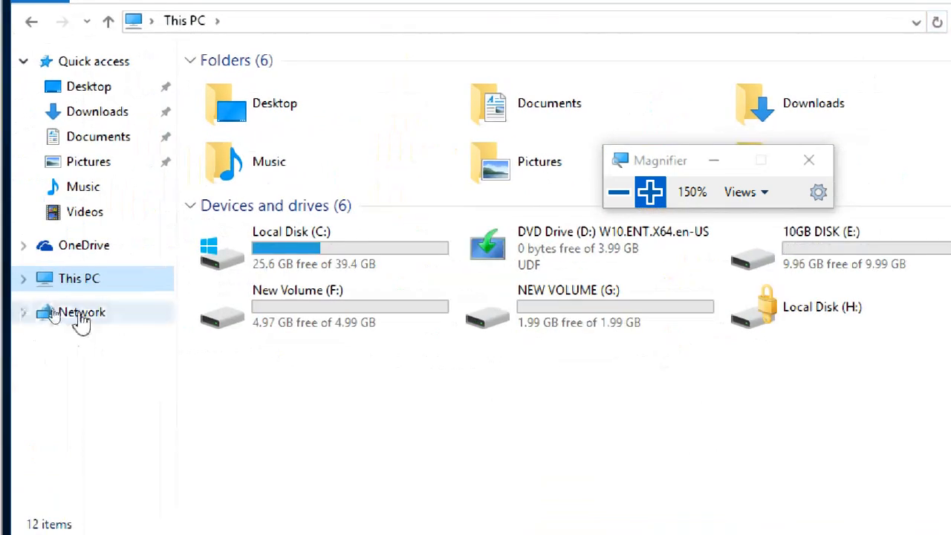
left_click(74, 312)
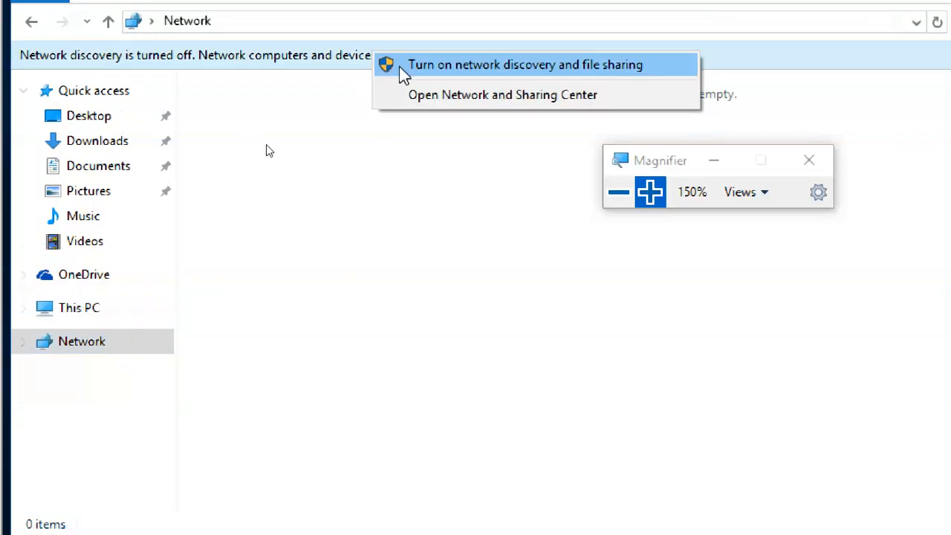
left_click(386, 65)
Step: Authorize the network discovery change with the administrator user name and the account password
left_click(546, 314)
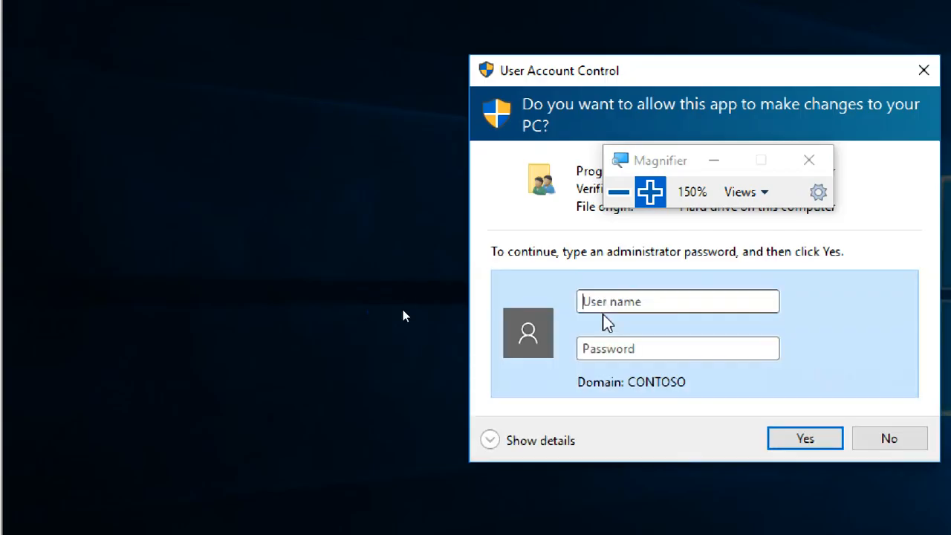
type("administrat")
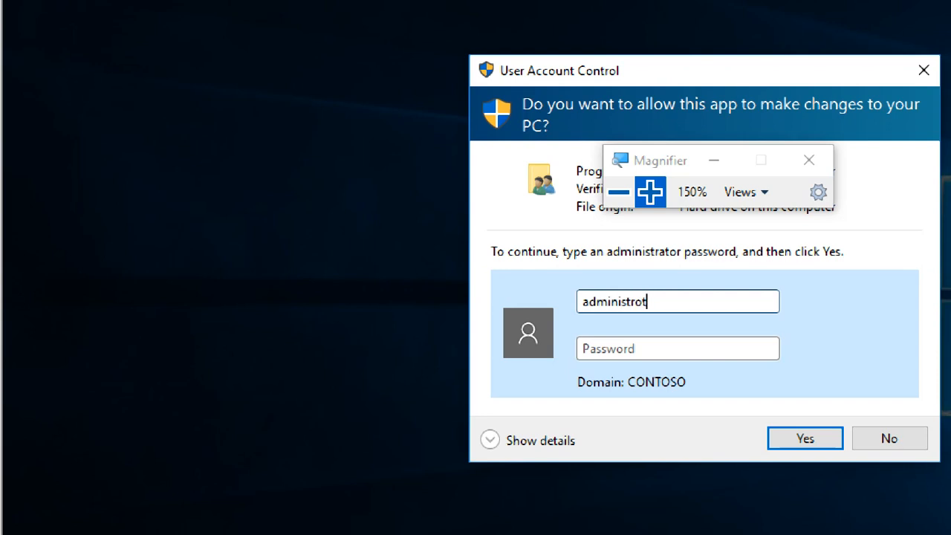
key("BackSpace")
key("BackSpace")
key("Tab")
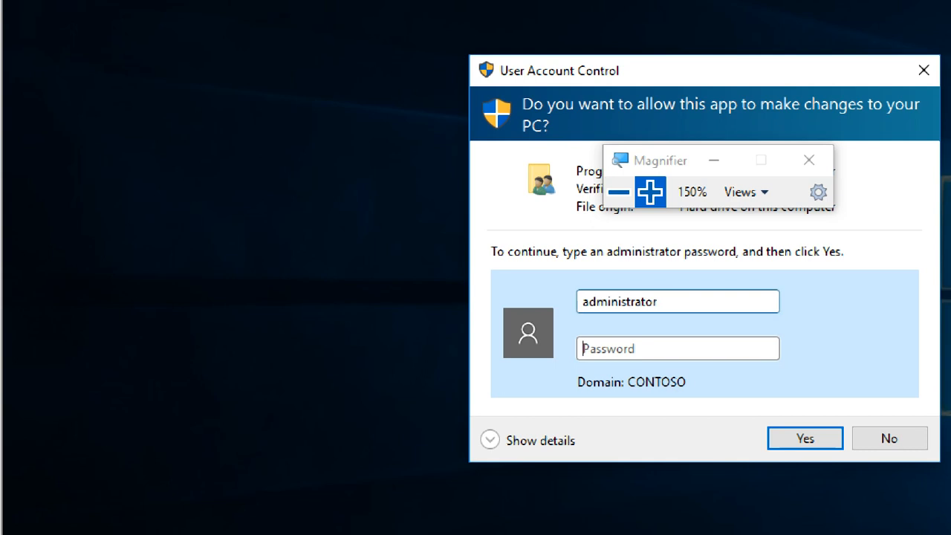
type("••")
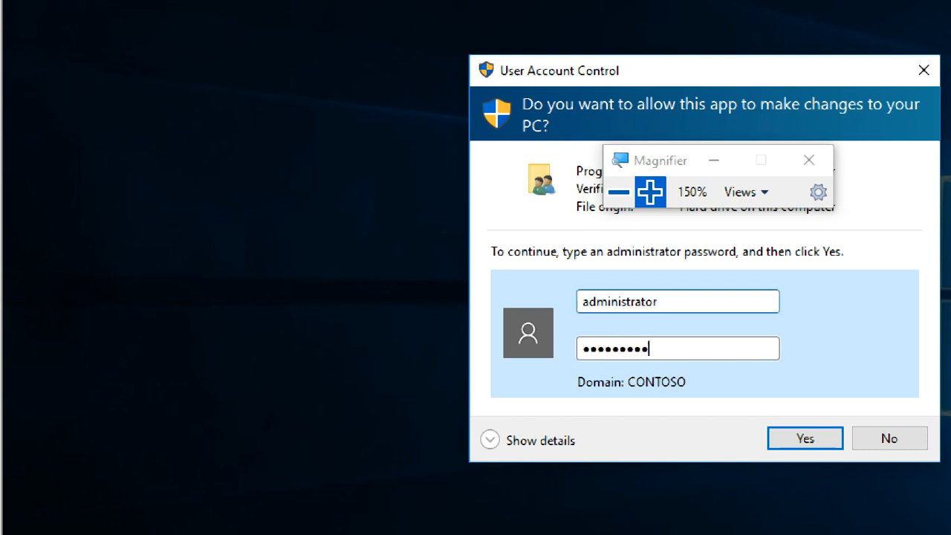
key("Return")
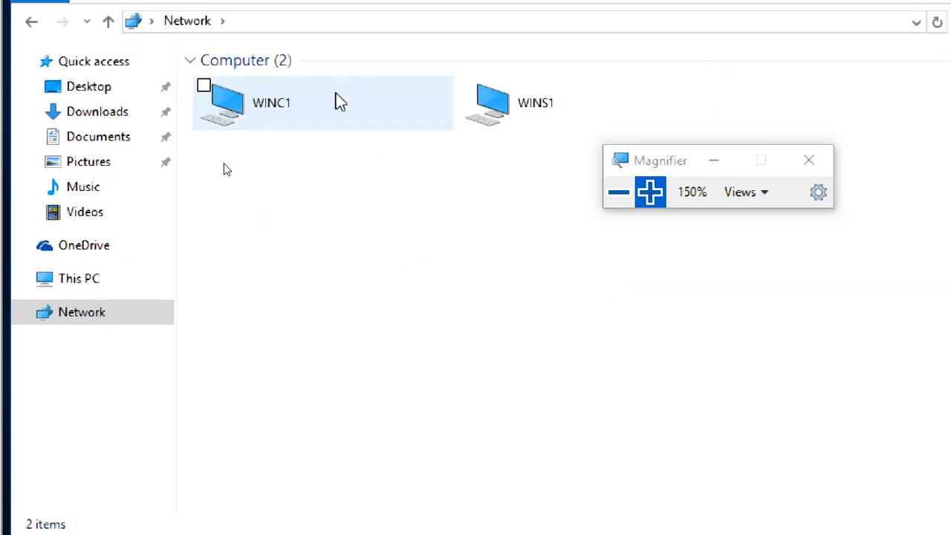
Step: Recheck the drives in This PC and sign ITUSER1 out of the client
left_click(89, 282)
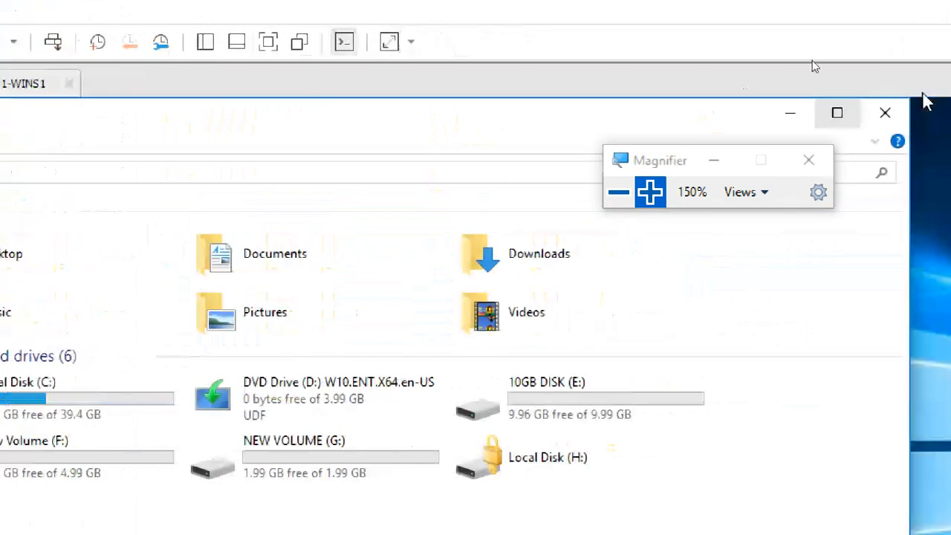
left_click(847, 114)
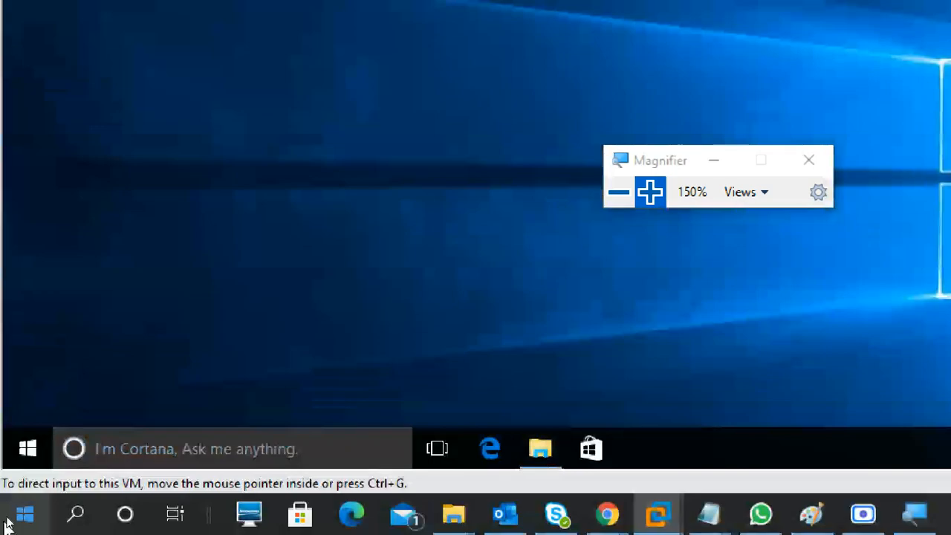
left_click(48, 441)
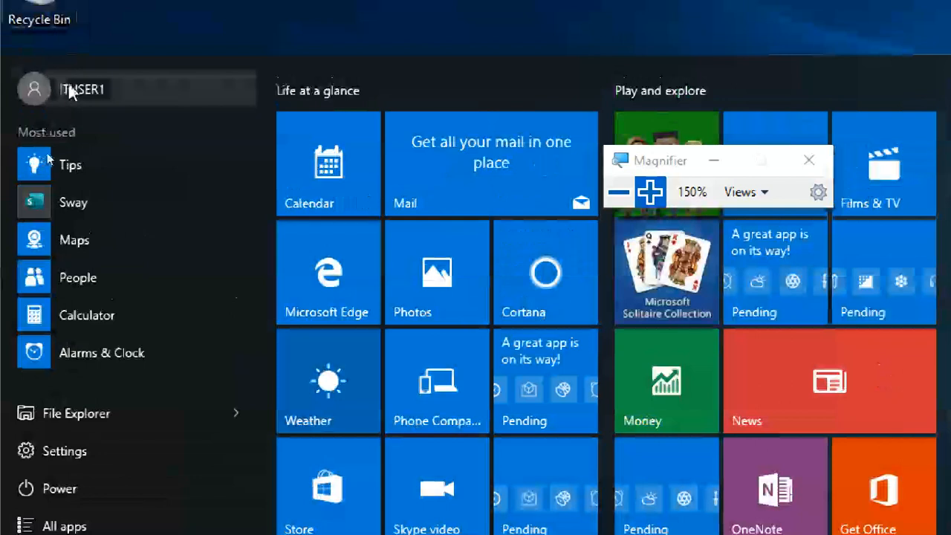
left_click(78, 101)
left_click(97, 202)
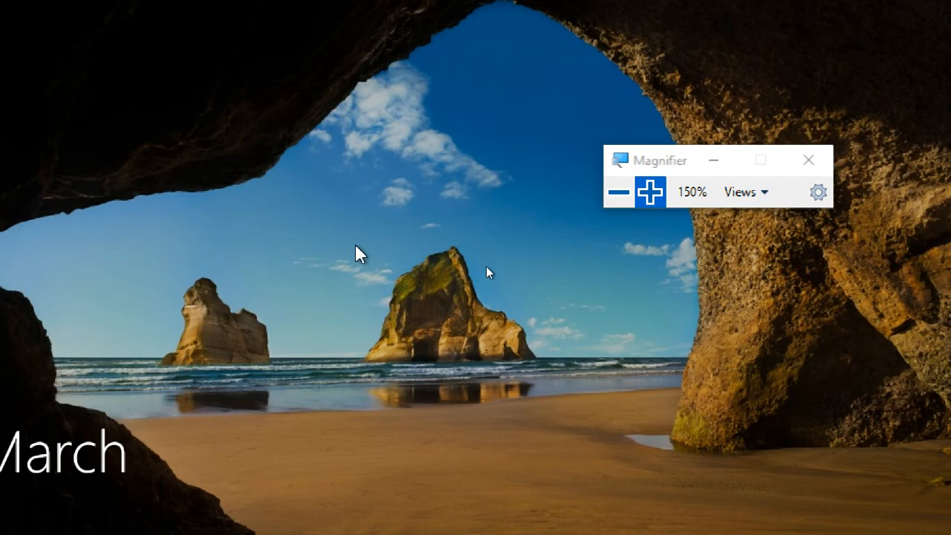
Step: Sign back in to the client as ITUSER1 with the account password
left_click(354, 256)
left_click(298, 378)
type("P")
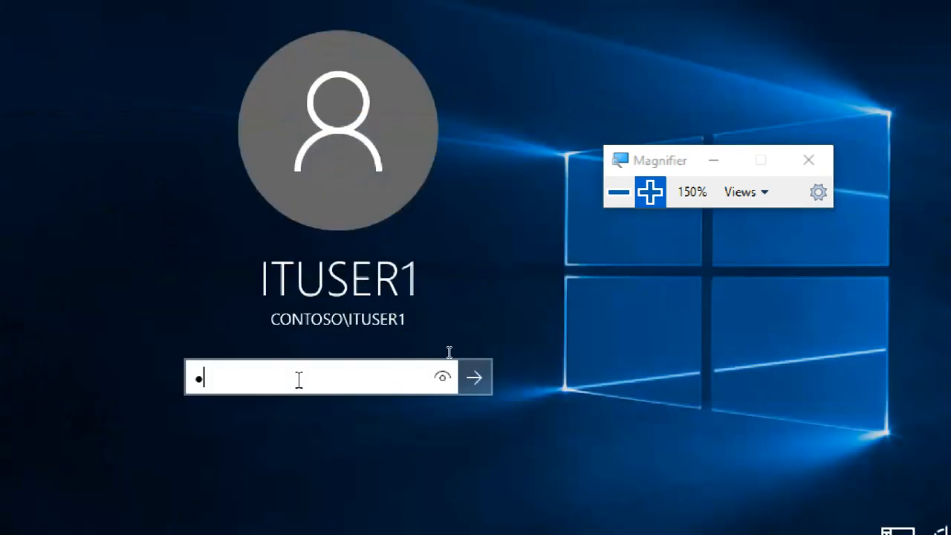
key("BackSpace")
key("BackSpace")
key("BackSpace")
type("P")
key("Return")
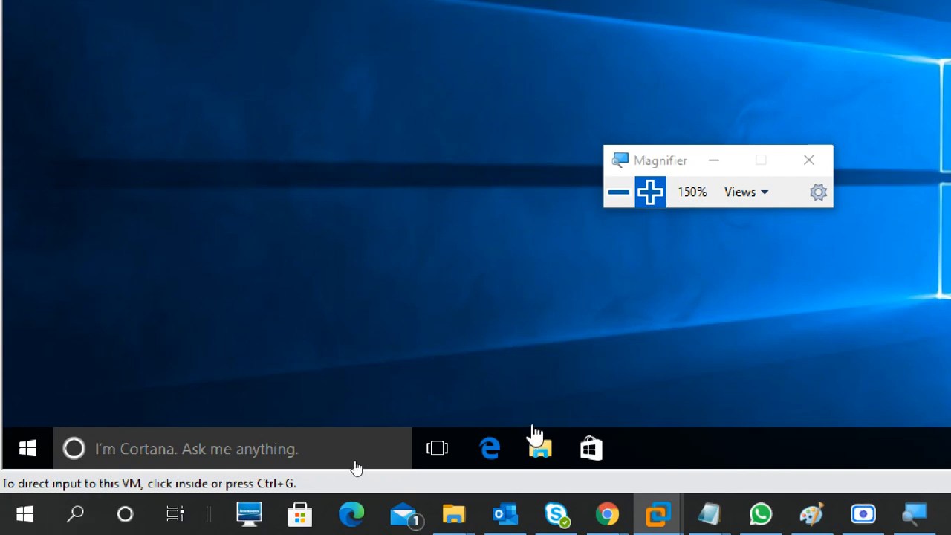
Step: Check This PC for ITUSER1's mapped home folder and open the project1 (Z:) network drive
left_click(542, 437)
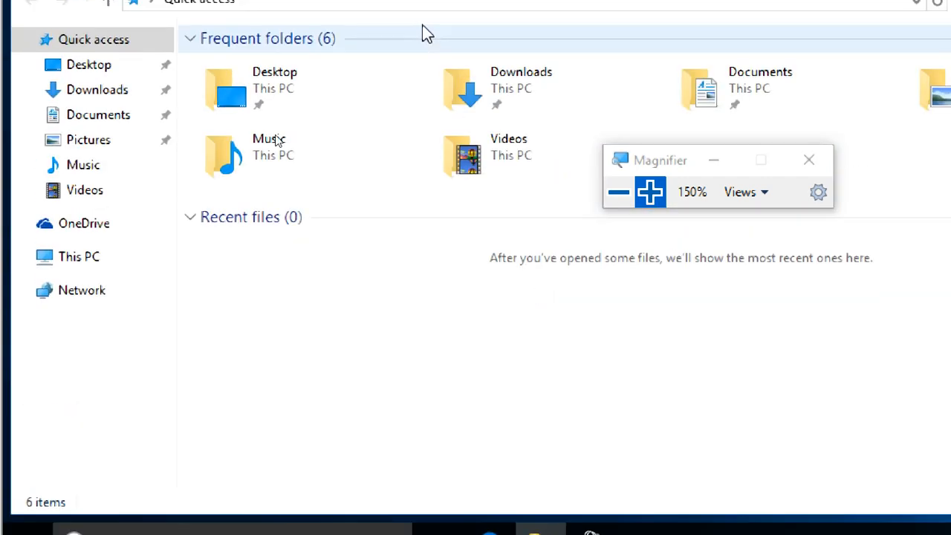
left_click(77, 256)
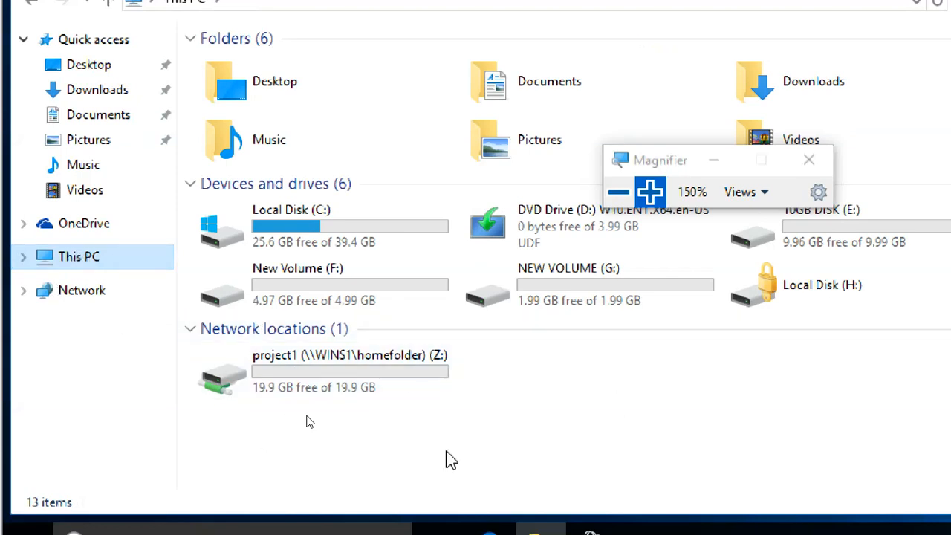
left_click(616, 397)
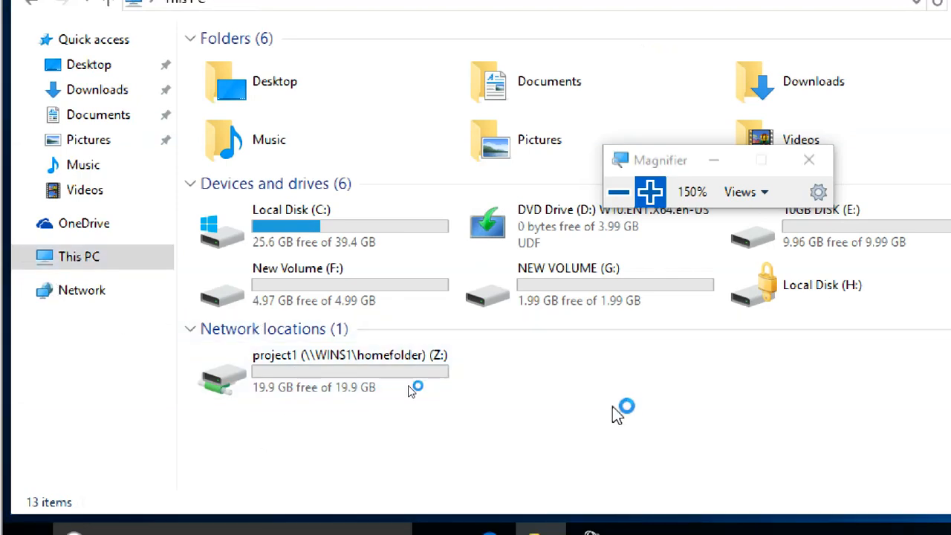
left_click(379, 356)
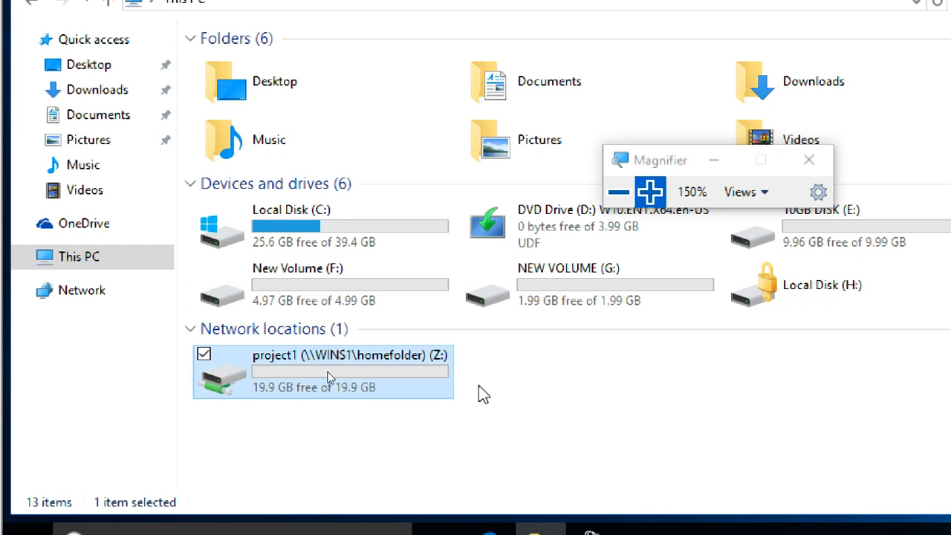
double_click(375, 367)
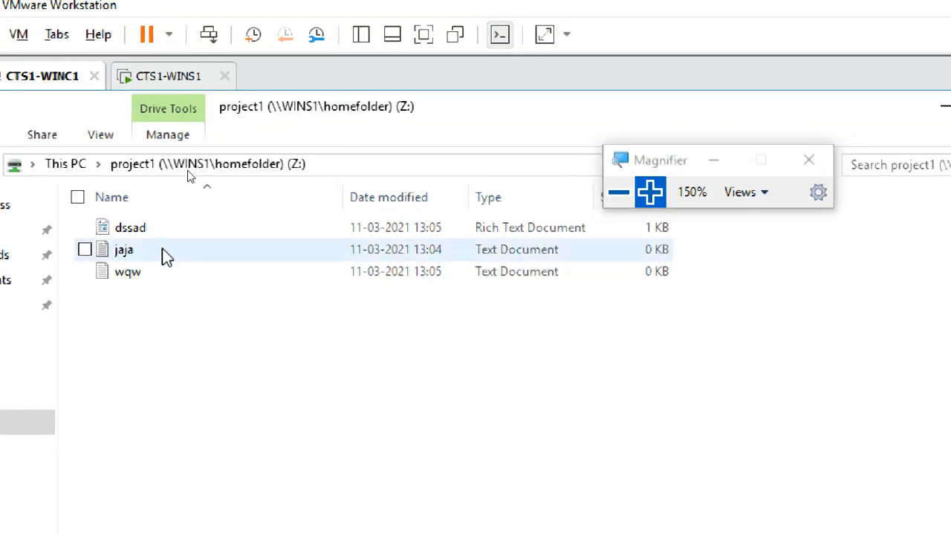
Step: Create a text document named dfds in the project1 (Z:) drive and close the folder window
right_click(179, 321)
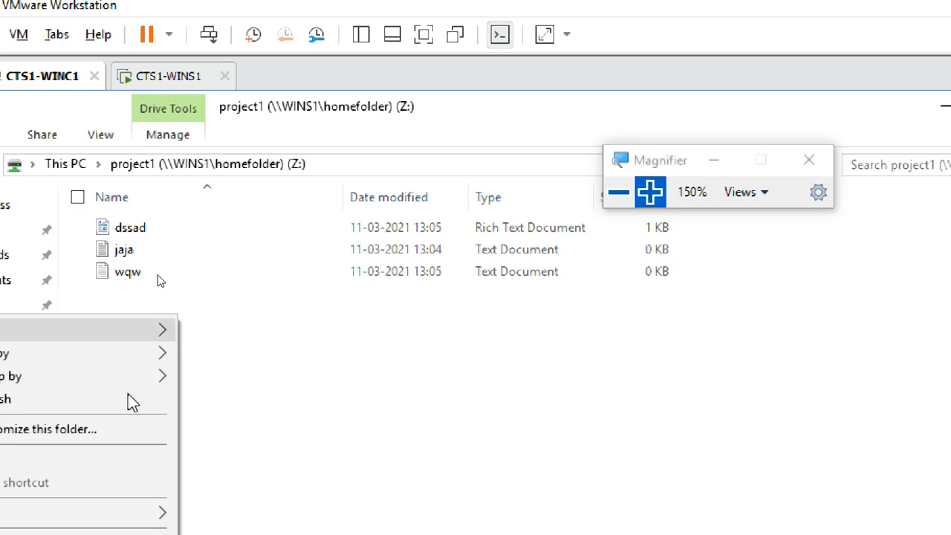
mouse_move(149, 411)
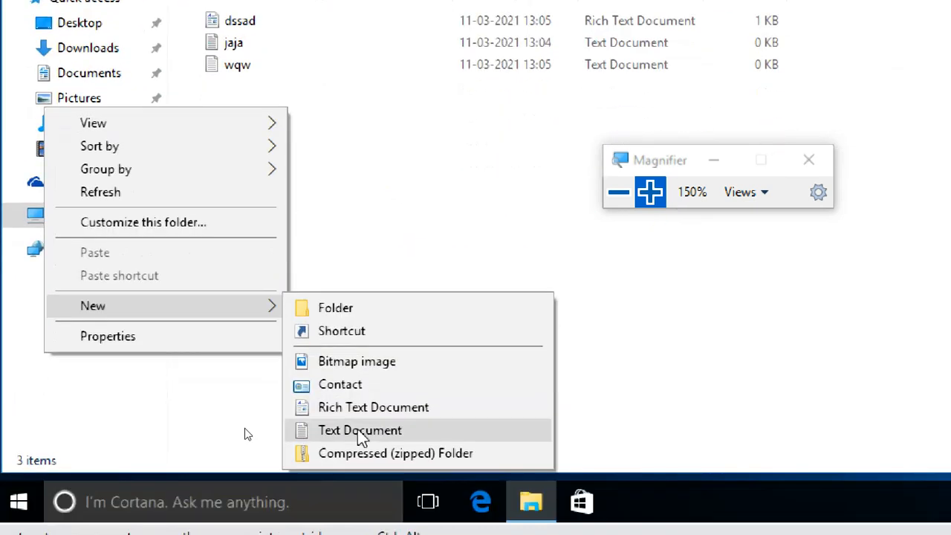
left_click(361, 431)
type("dfds")
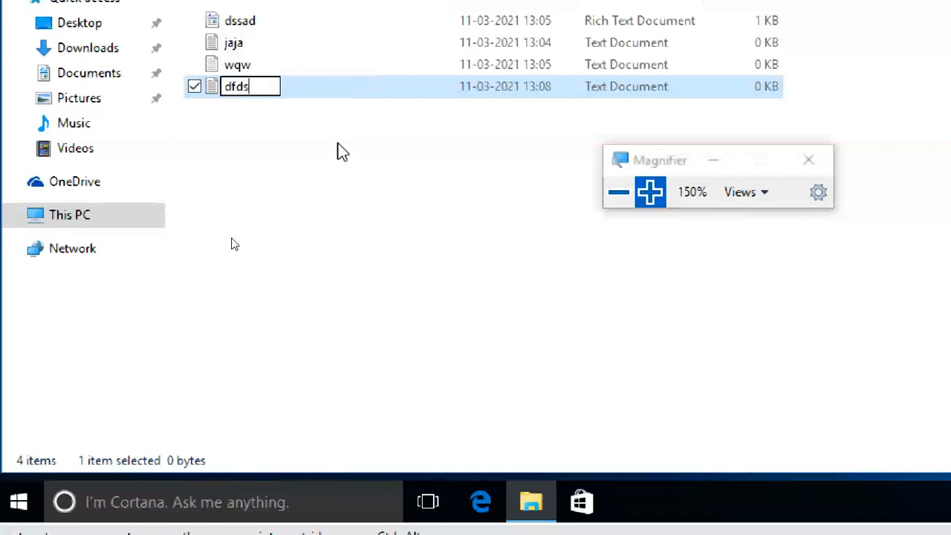
key("Return")
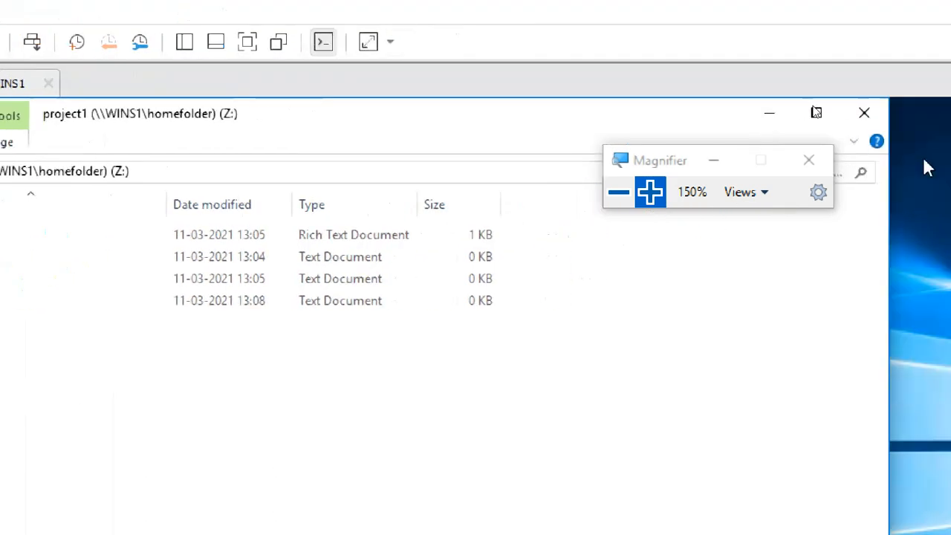
left_click(864, 112)
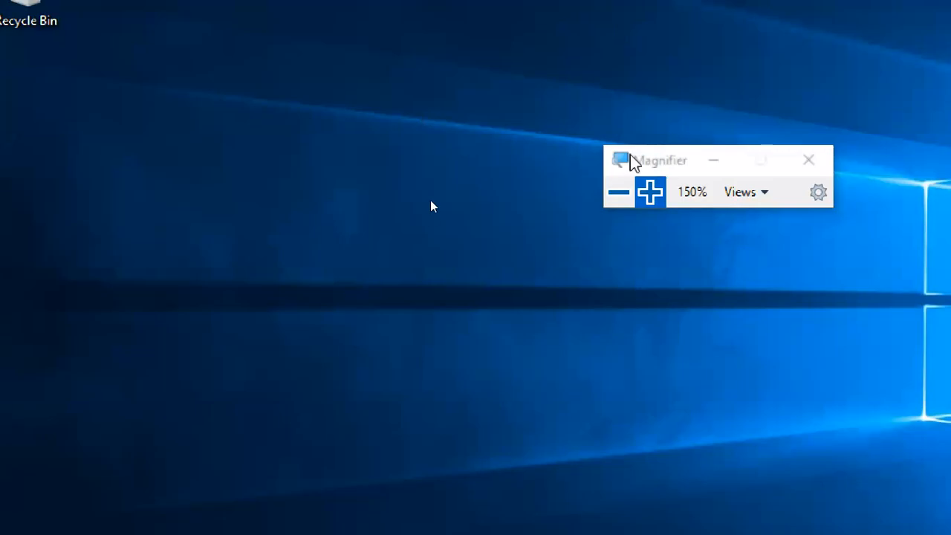
key("super+minus")
key("super+minus")
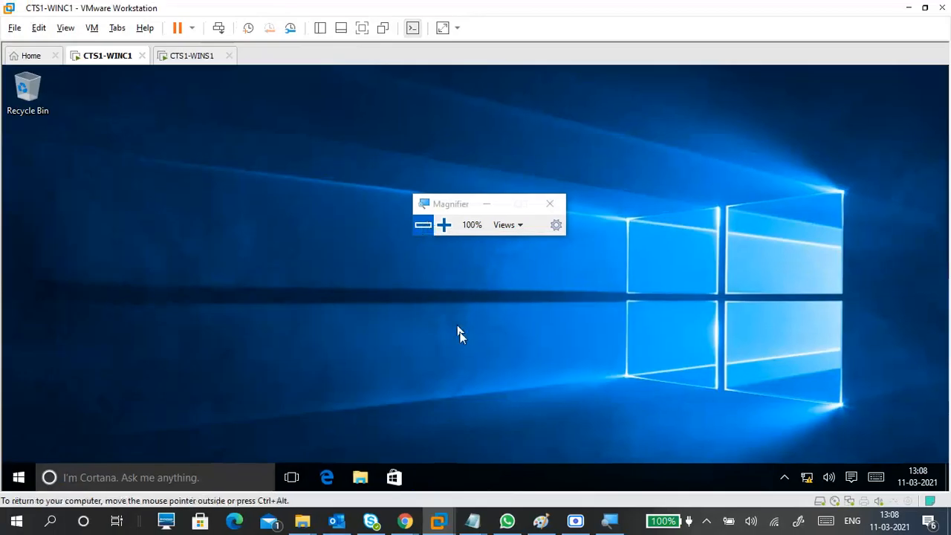